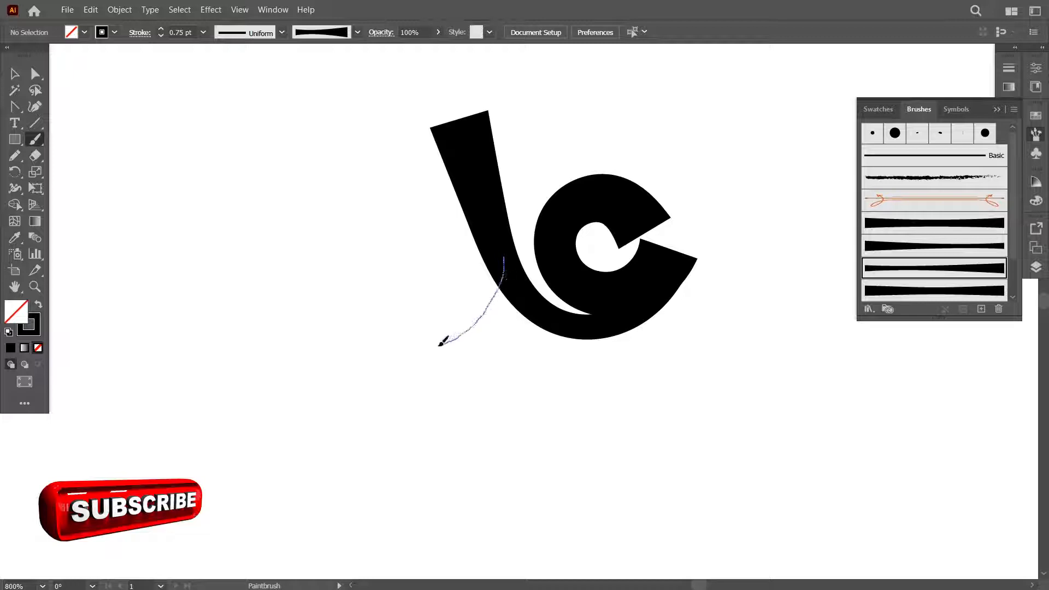
Paint a short curved stroke branching down-left from the tall stem and apply the art brush that widens from thin to thick.
key("v")
left_click_drag(441, 345, 472, 333)
left_click(534, 375)
left_click(487, 326)
left_click(962, 293)
left_click(960, 252)
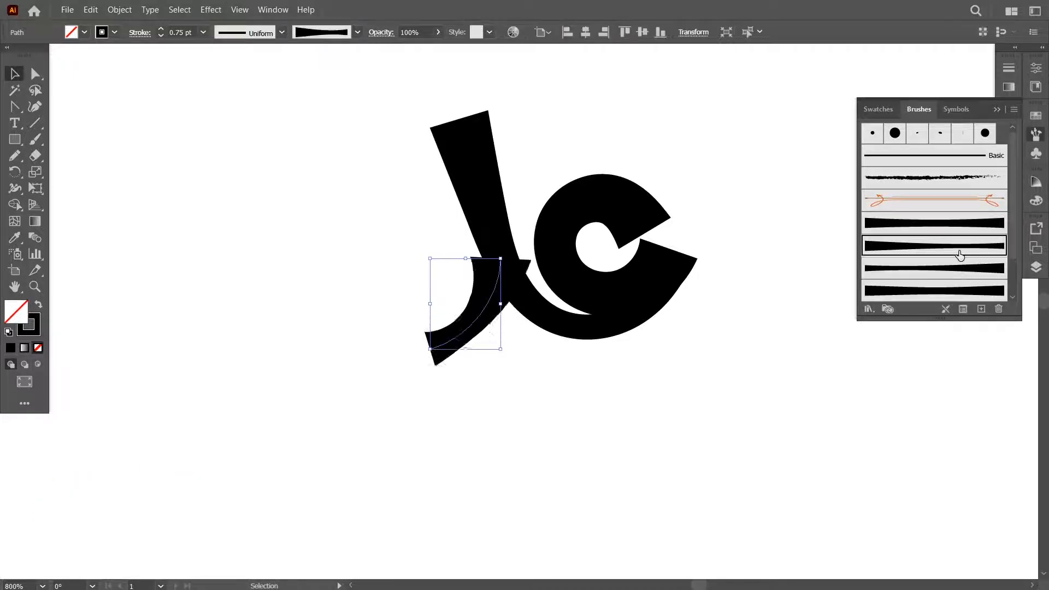
left_click(953, 269)
key("ctrl+shift+a")
Paint a large looping tail from the branch's end, curling up into a teardrop hook, and adjust its position to meet the branch.
key("b")
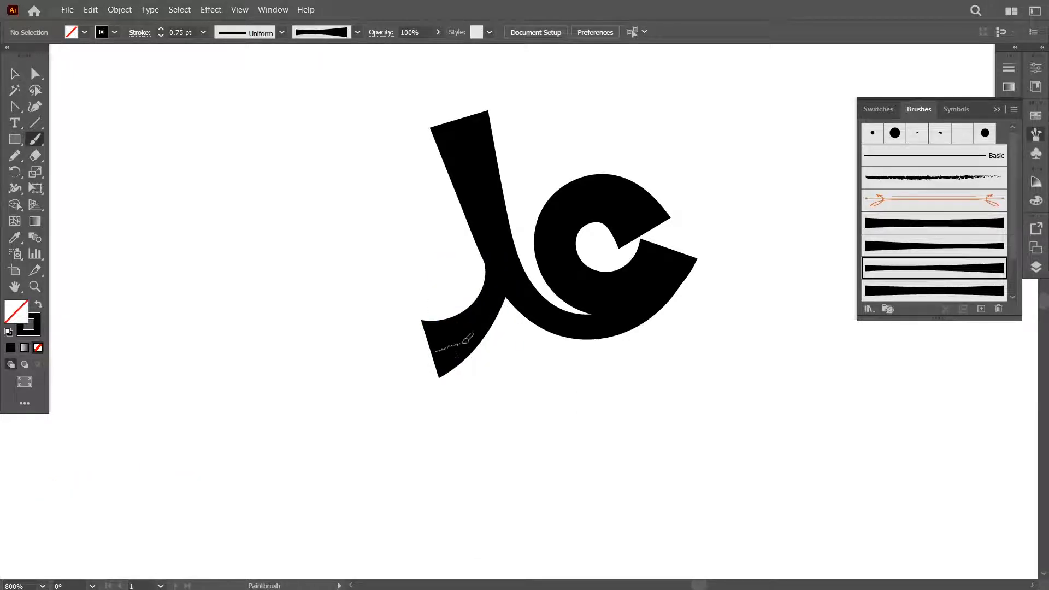
left_click_drag(375, 221, 334, 354)
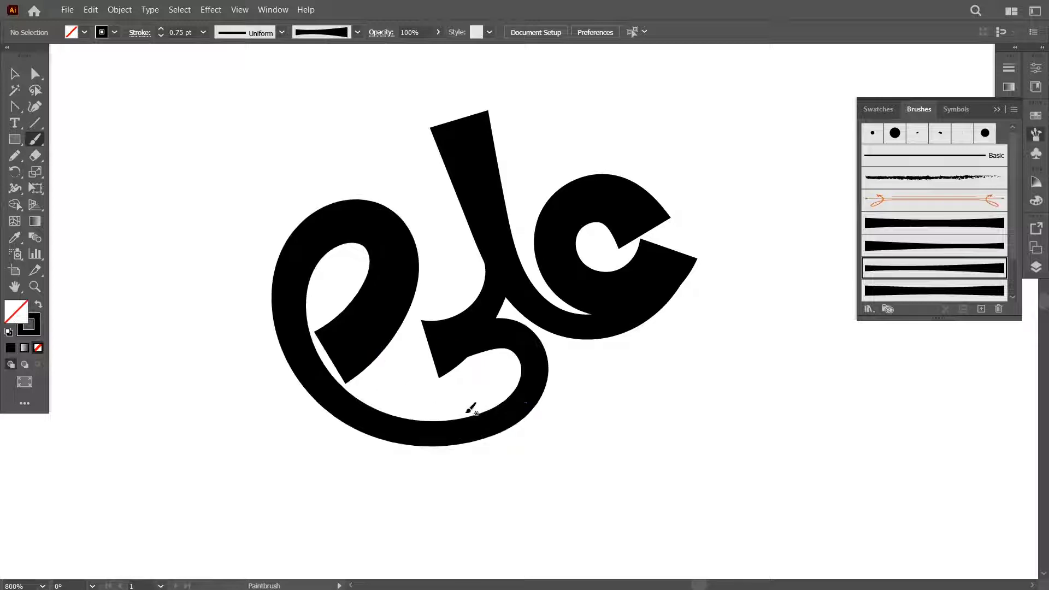
key("v")
left_click(476, 423)
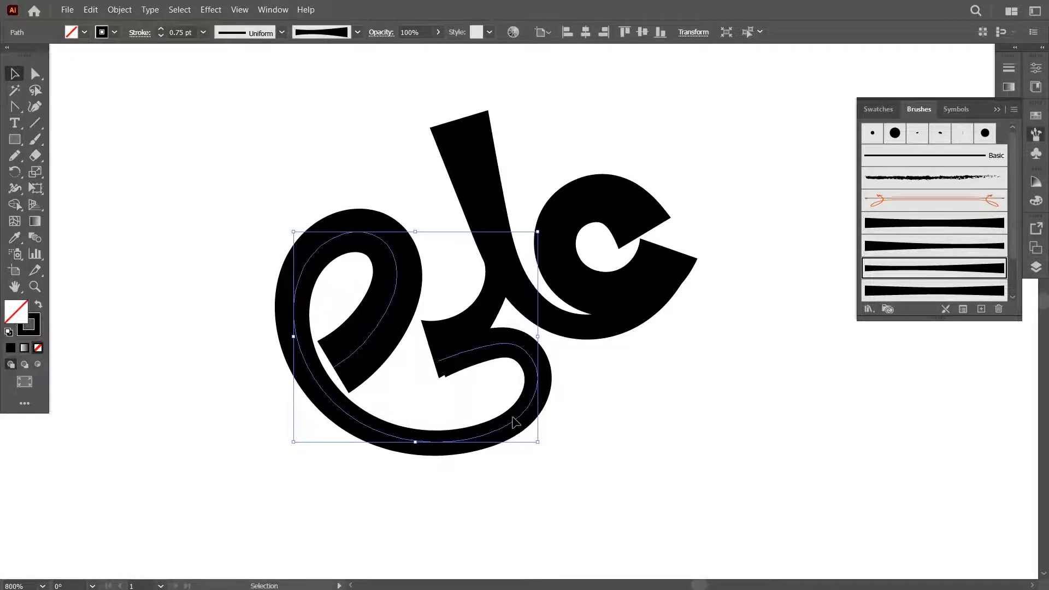
left_click(641, 411)
left_click(541, 366)
left_click(598, 372)
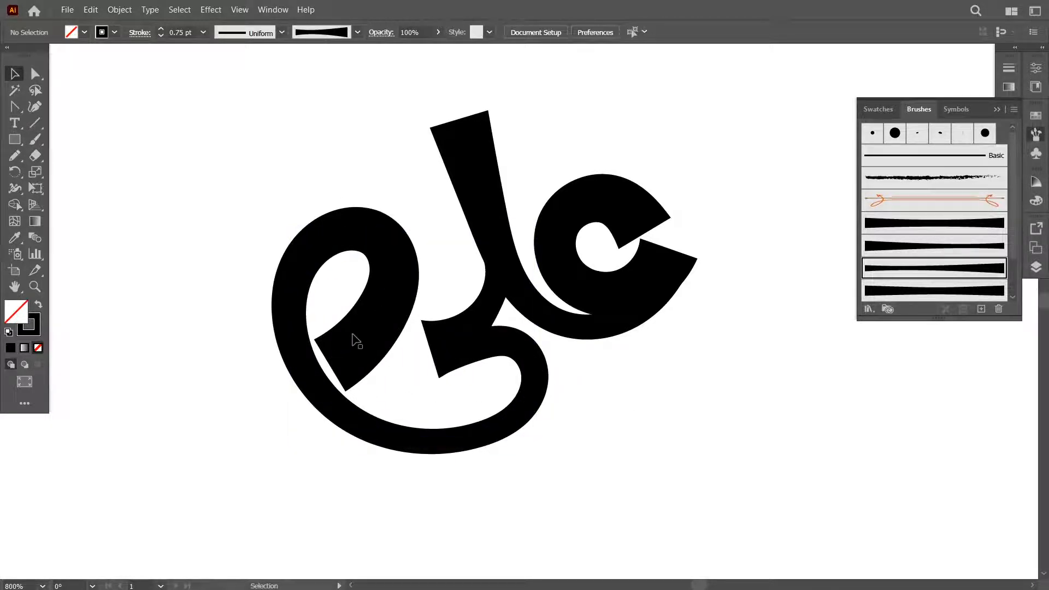
Try alternative art brushes and a new position on the C-shaped letter stroke, and undo the changes.
left_click_drag(712, 139, 242, 441)
left_click_drag(556, 321, 704, 310)
left_click(764, 349)
left_click(779, 227)
left_click(940, 250)
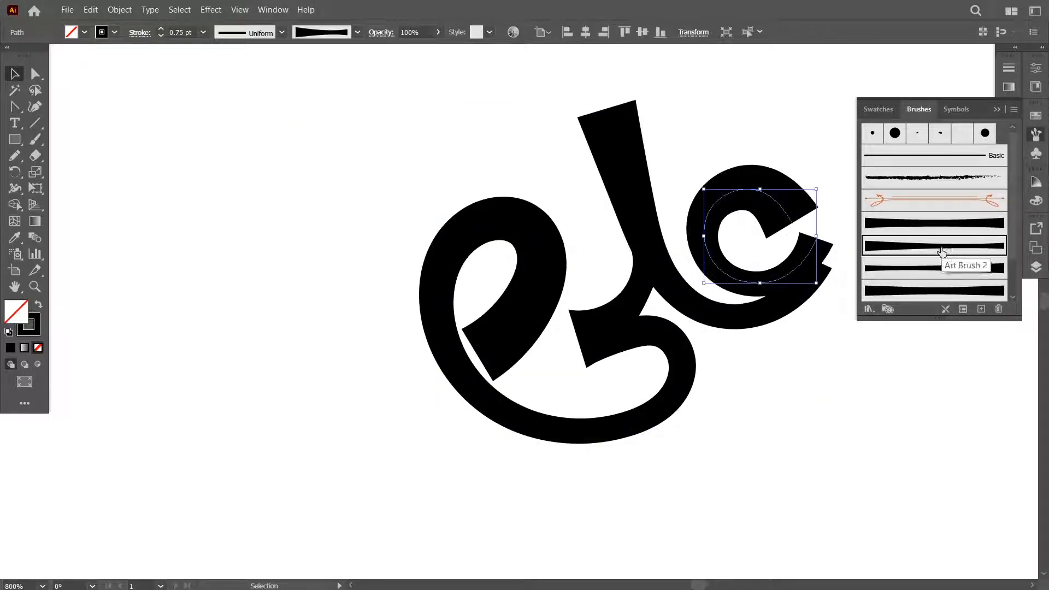
left_click(932, 268)
left_click(930, 246)
left_click(836, 208)
left_click_drag(764, 192, 770, 214)
key("ctrl+z")
key("ctrl+z")
key("ctrl+z")
key("ctrl+z")
key("ctrl+z")
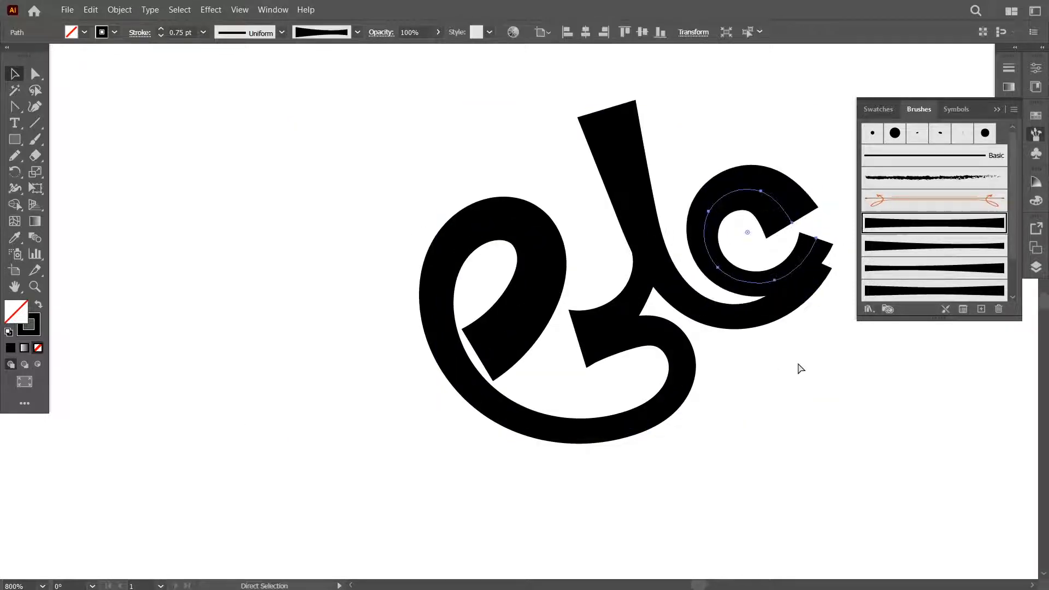
key("ctrl+shift+z")
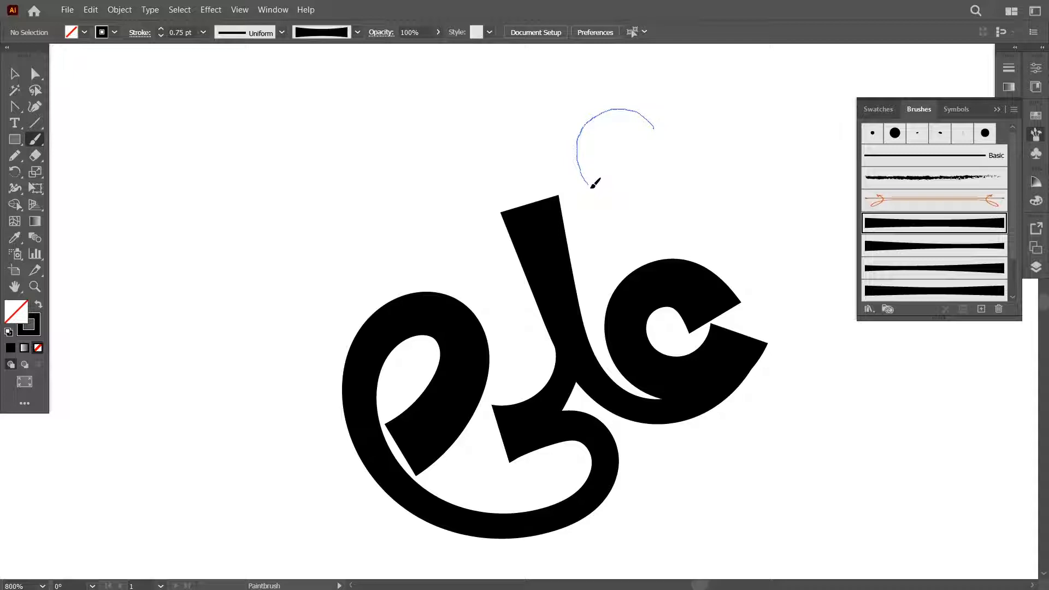
Paint a second C-shaped stroke above the first letter and apply the thin-to-thick art brush.
left_click_drag(595, 183, 715, 172)
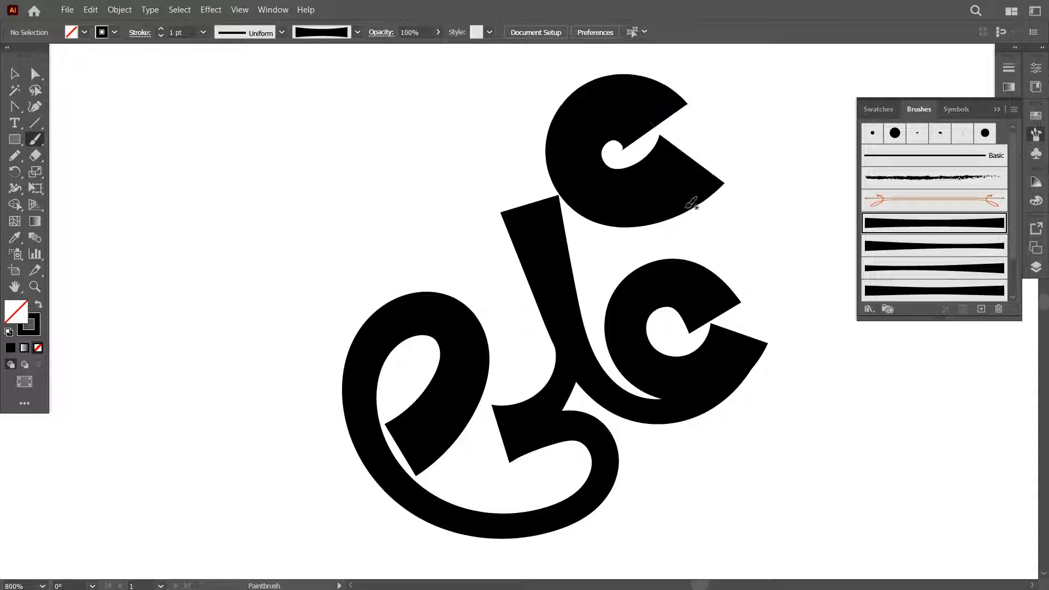
key("v")
left_click(936, 268)
key("ctrl+shift+a")
Paint a long sweeping stroke from the upper C shape's lower end to a tall stem at upper left, and fine-tune its position.
key("b")
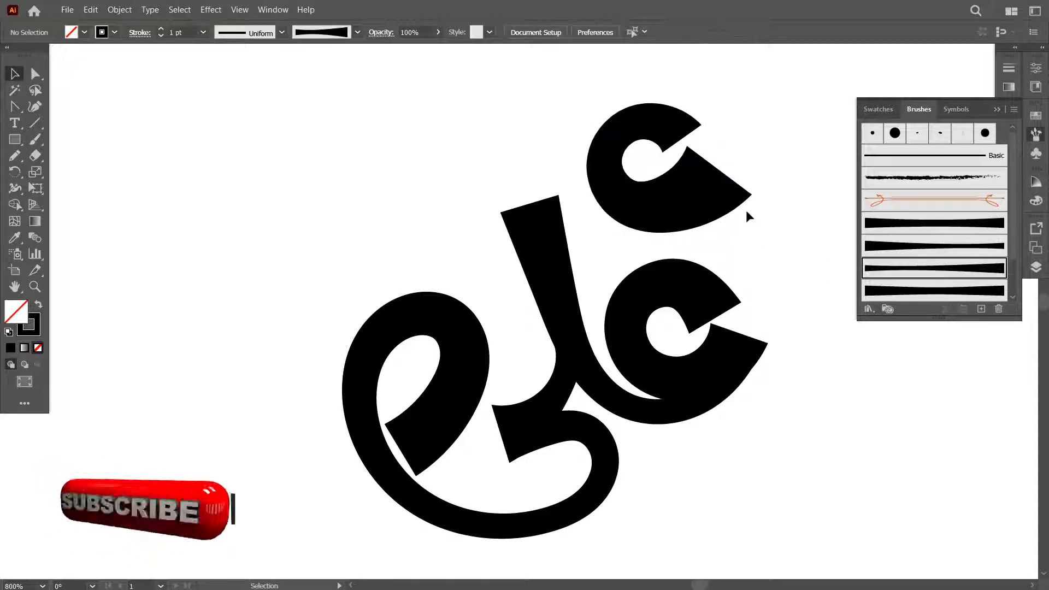
mouse_move(712, 198)
left_mouse_down()
mouse_move(622, 244)
mouse_move(469, 248)
mouse_move(401, 128)
mouse_move(597, 247)
mouse_move(391, 115)
mouse_move(378, 65)
left_mouse_up()
key("v")
key("a")
left_click(483, 171)
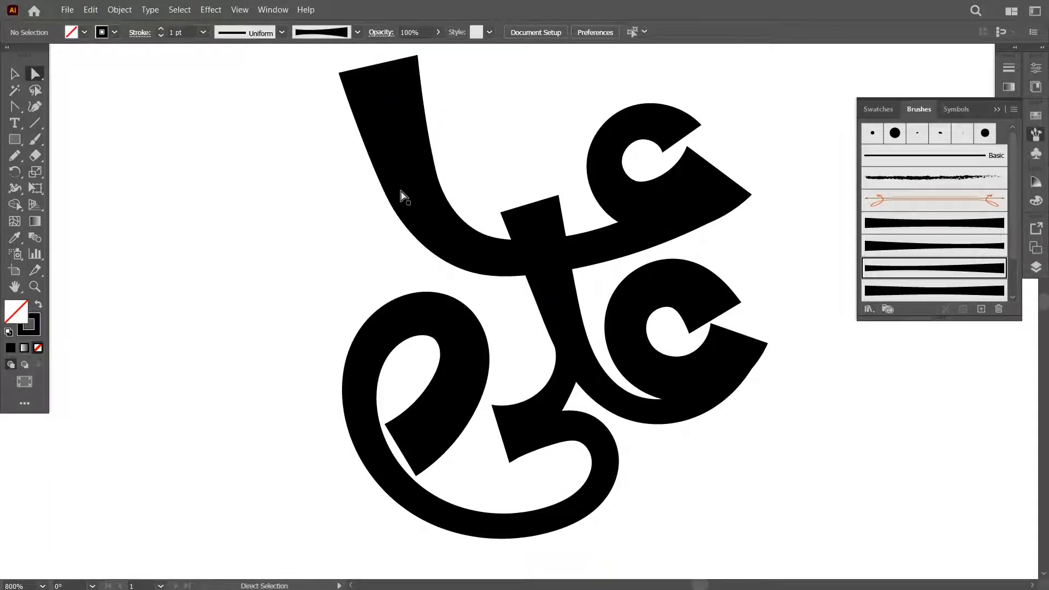
left_click_drag(406, 184, 405, 185)
left_click(467, 192)
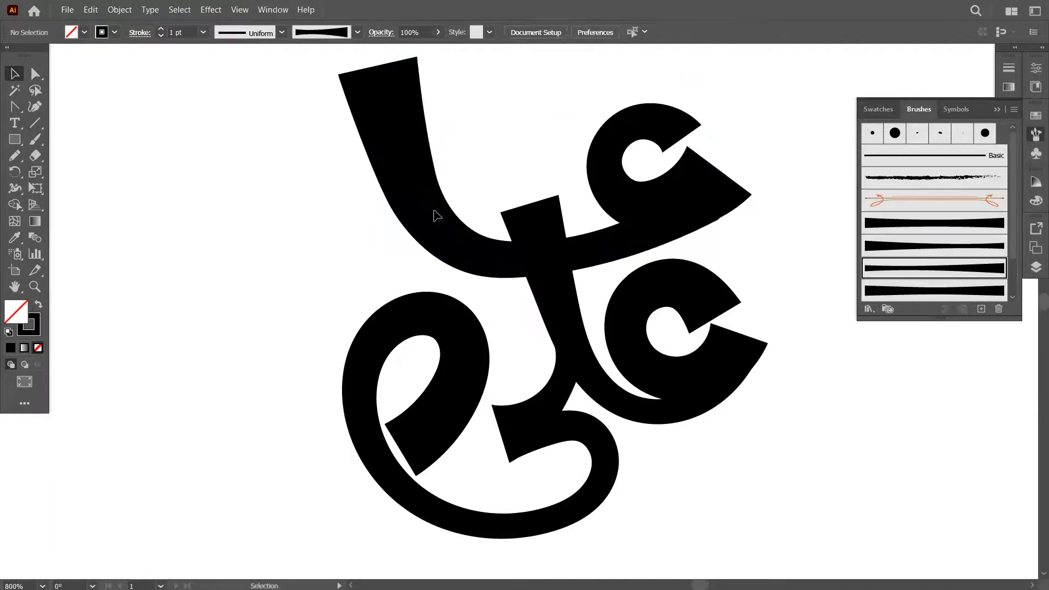
left_click(433, 211)
key("Up")
key("ctrl+z")
left_click(515, 164)
Paint a short curved branch down-left from the upper stem and apply the art brush with wide ends and a narrow middle.
key("b")
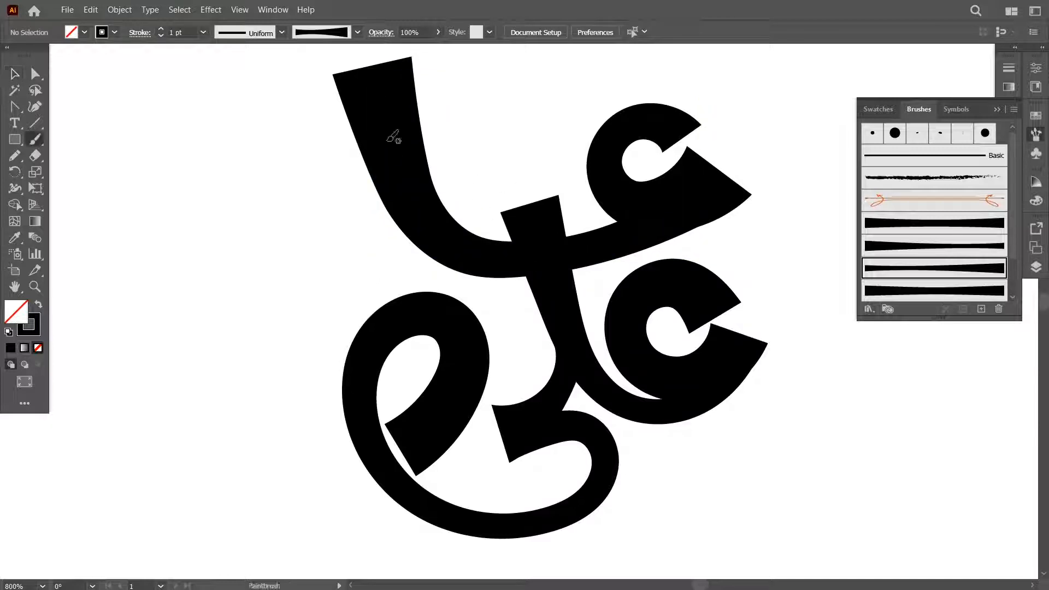
left_click_drag(395, 160, 317, 265)
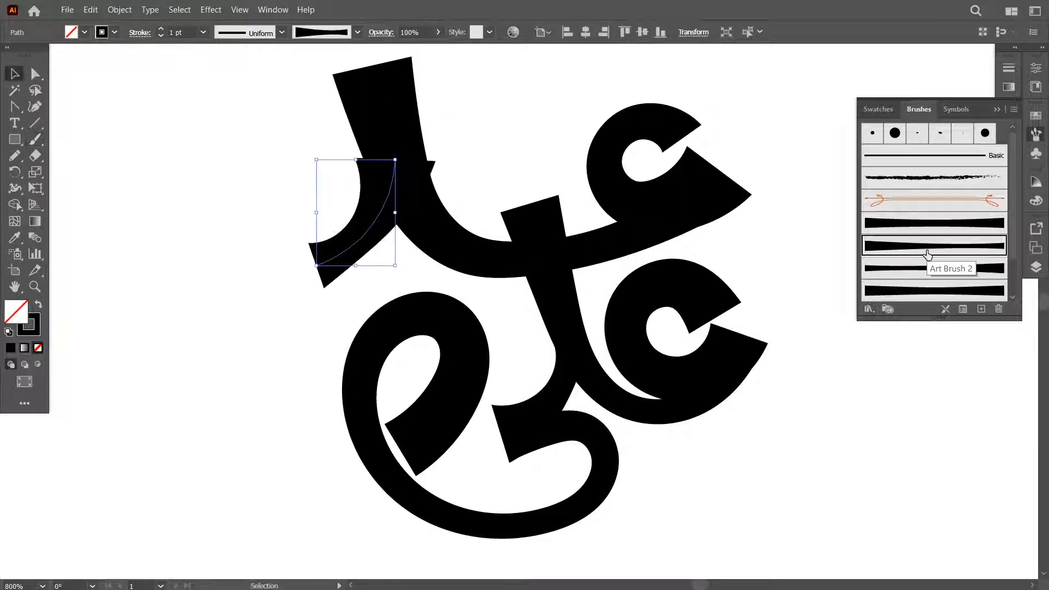
key("v")
left_click(928, 293)
left_click(928, 221)
left_click(954, 294)
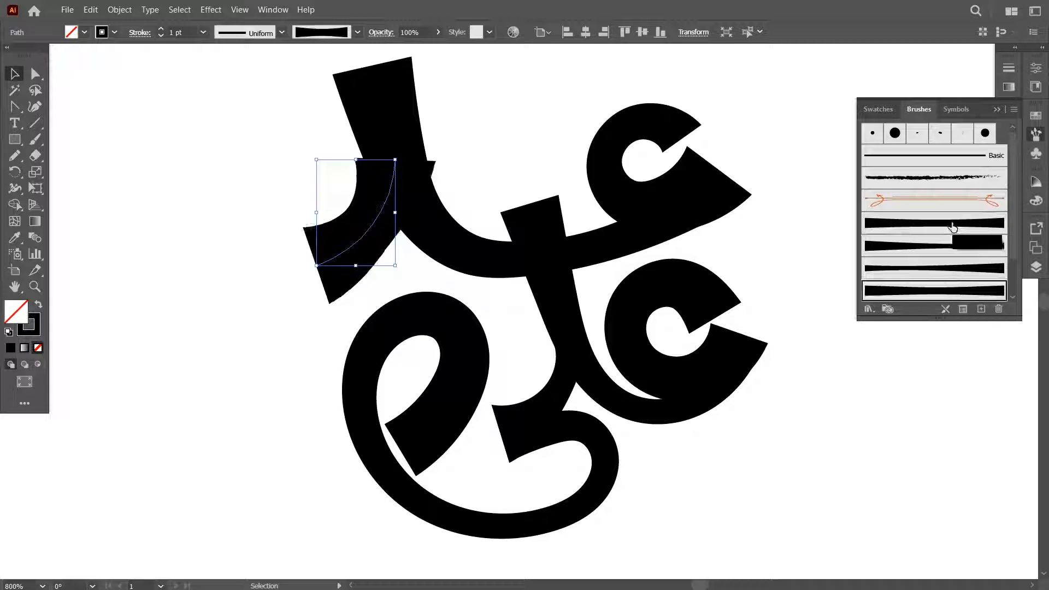
left_click(952, 223)
Set the upper branch's stroke weight to 0.75 pt.
left_click(203, 32)
left_click(217, 64)
left_click(203, 33)
left_click(220, 78)
left_click(483, 177)
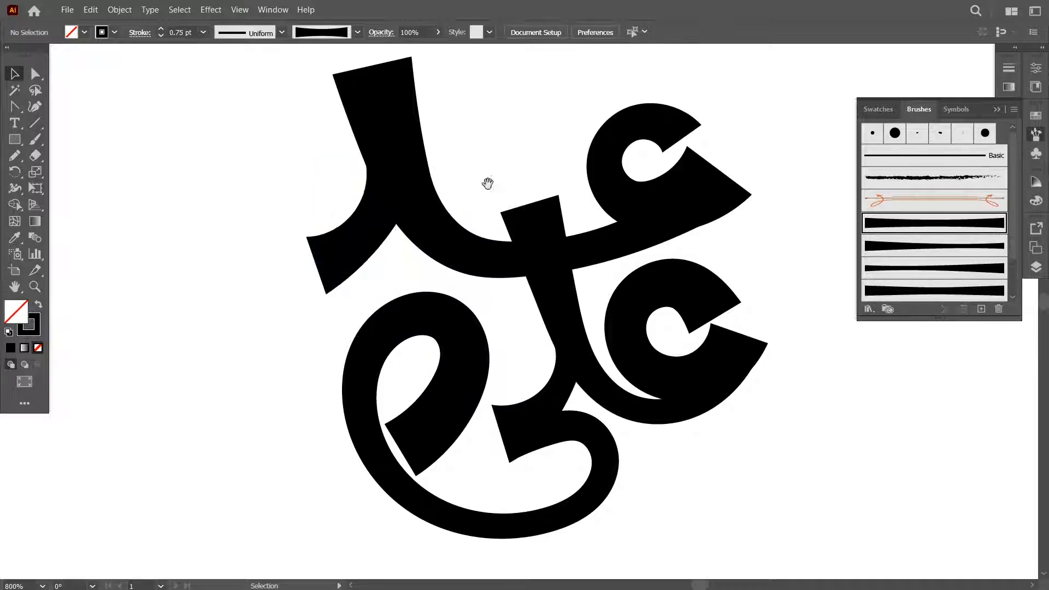
Set the upper C shape's stroke weight to 0.75 pt and reposition it to join the long sweeping stroke.
left_click_drag(486, 182, 538, 188)
left_click(674, 199)
left_click(203, 33)
left_click(220, 77)
left_click(807, 177)
mouse_move(784, 188)
left_mouse_down()
mouse_move(784, 198)
mouse_move(767, 197)
left_mouse_up()
left_click(808, 183)
left_click(771, 205)
Set the long sweeping stroke's weight to 0.75 pt and shift it slightly to line up with the branch.
left_click(448, 231)
left_click(203, 32)
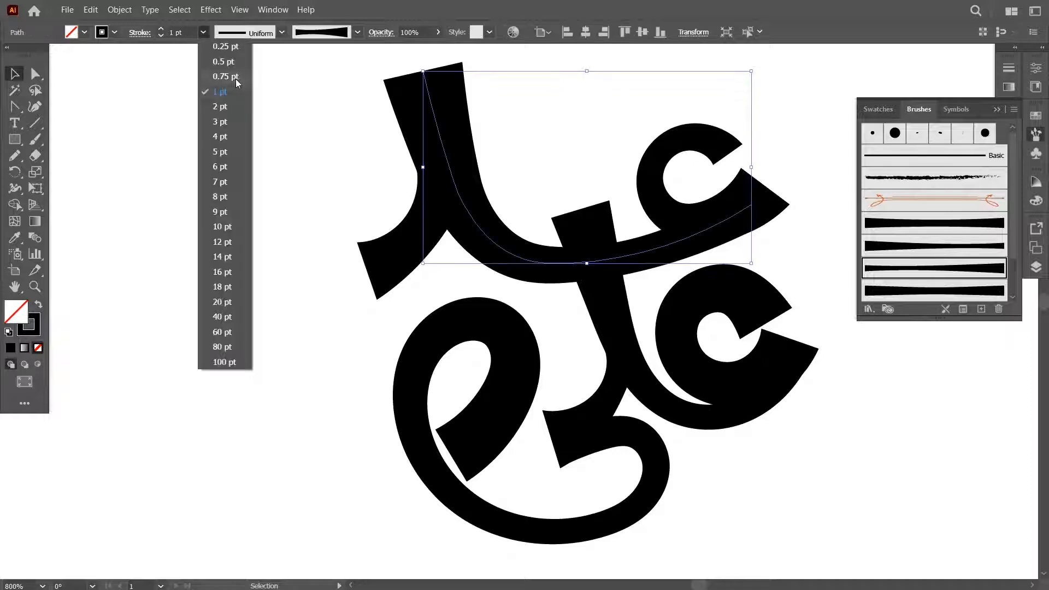
left_click(220, 78)
left_click(527, 241)
left_click_drag(513, 255, 517, 259)
left_click(510, 233)
Reduce the upper branch's stroke weight to 0.5 pt and align it with the stem.
left_click(463, 233)
left_click(204, 33)
left_click(219, 64)
left_click(405, 244)
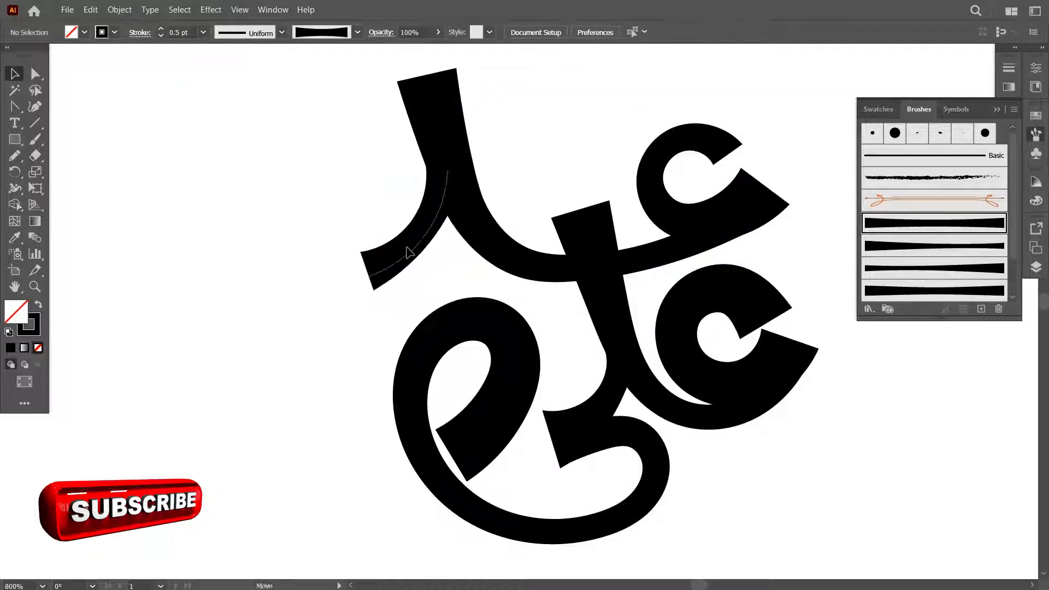
Apply the narrow-middle art brush to the upper C shape, set its stroke to 0.5 pt and realign it with the sweeping stroke.
left_click_drag(492, 213, 492, 196)
left_click(656, 181)
left_click(896, 223)
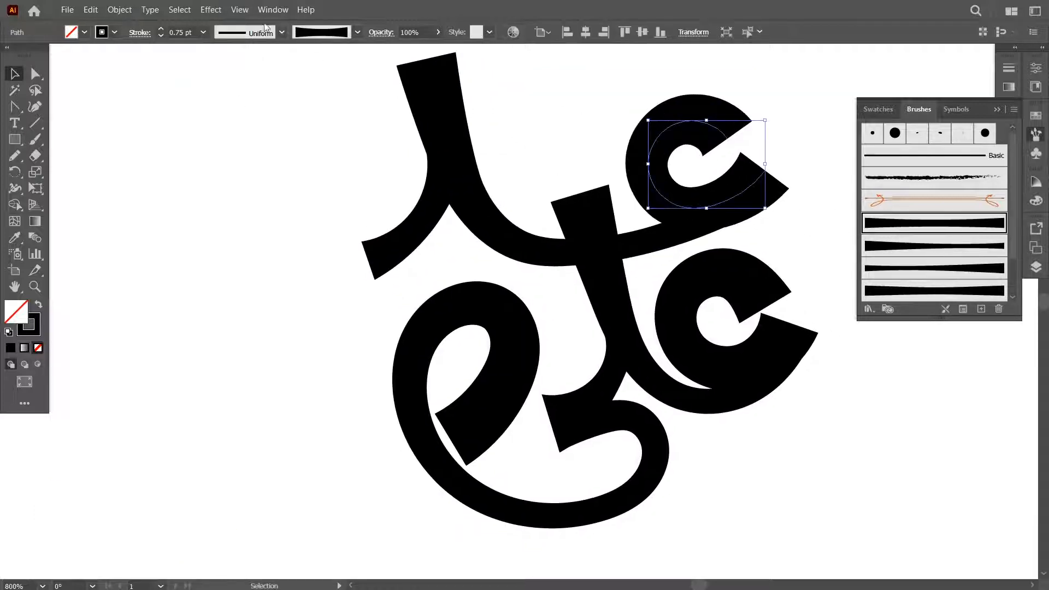
left_click(203, 32)
left_click(225, 64)
left_click(627, 176)
mouse_move(770, 176)
left_mouse_down()
mouse_move(783, 176)
mouse_move(756, 193)
mouse_move(766, 181)
left_mouse_up()
left_click(794, 198)
left_click(803, 167)
left_click(790, 167)
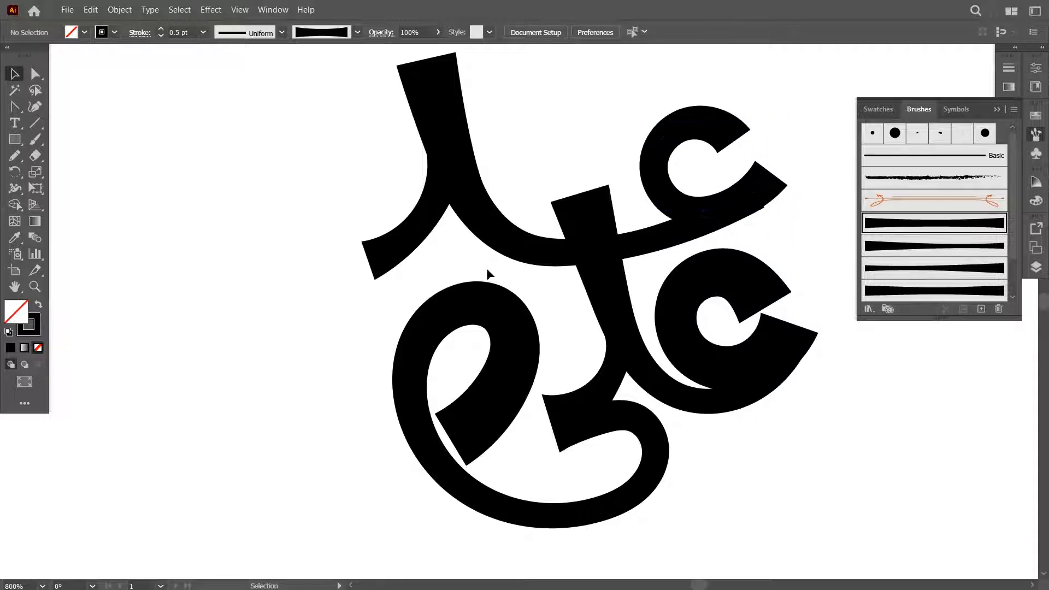
Paint a wide looping tail from the upper branch's end, curling back on itself at the left, and nudge it left.
left_click(397, 236)
left_click(35, 139)
key("ctrl+shift+a")
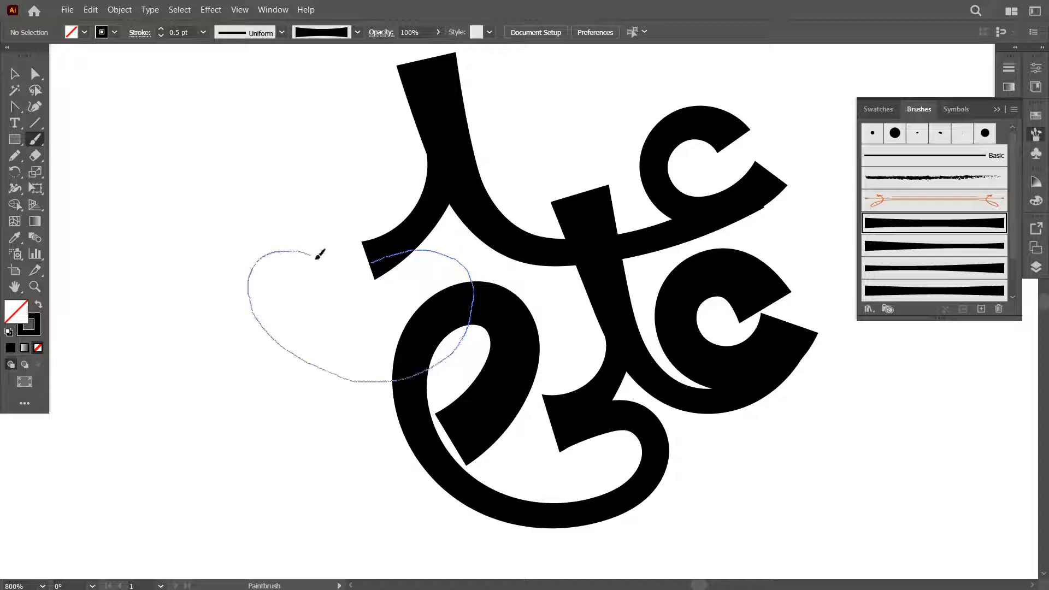
left_click_drag(318, 255, 352, 324)
key("v")
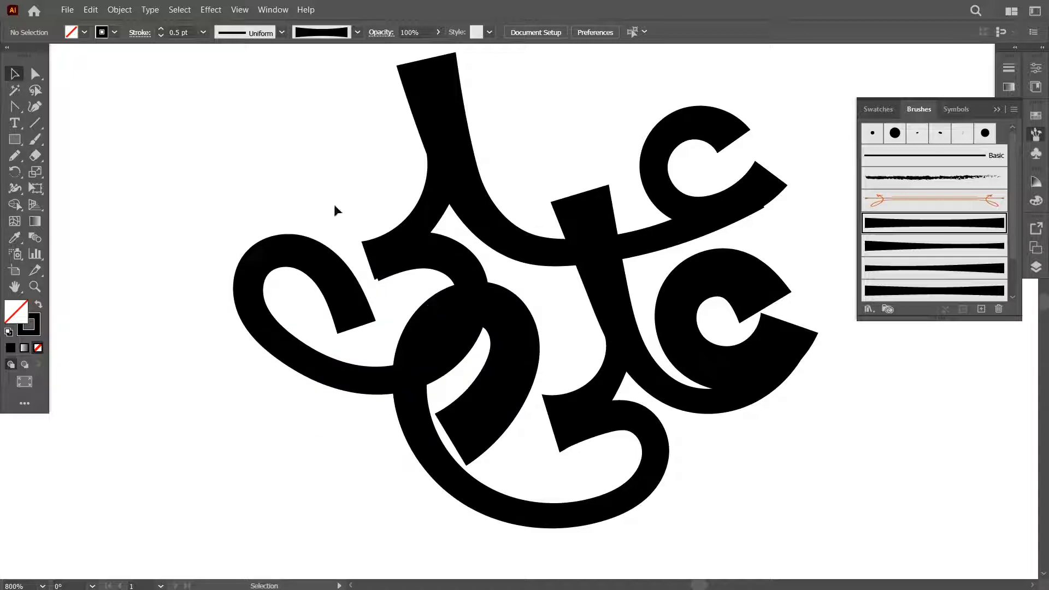
left_click(434, 257)
key("Left")
left_click(456, 371)
Select all strokes of the upper word together and nudge them slightly right and down.
left_click_drag(343, 178, 431, 260)
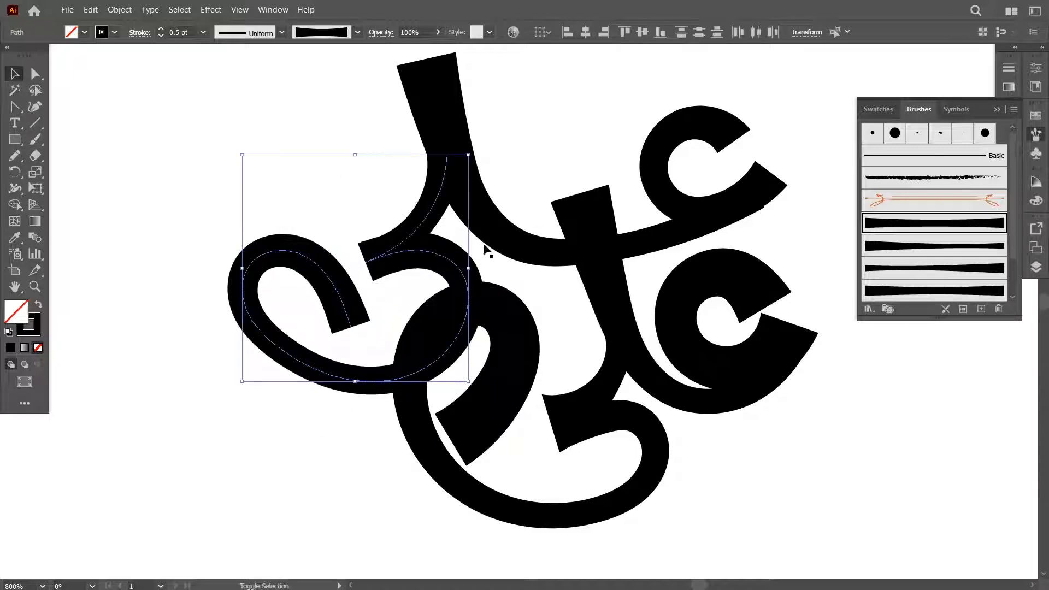
left_click(485, 246, "shift")
key("Right")
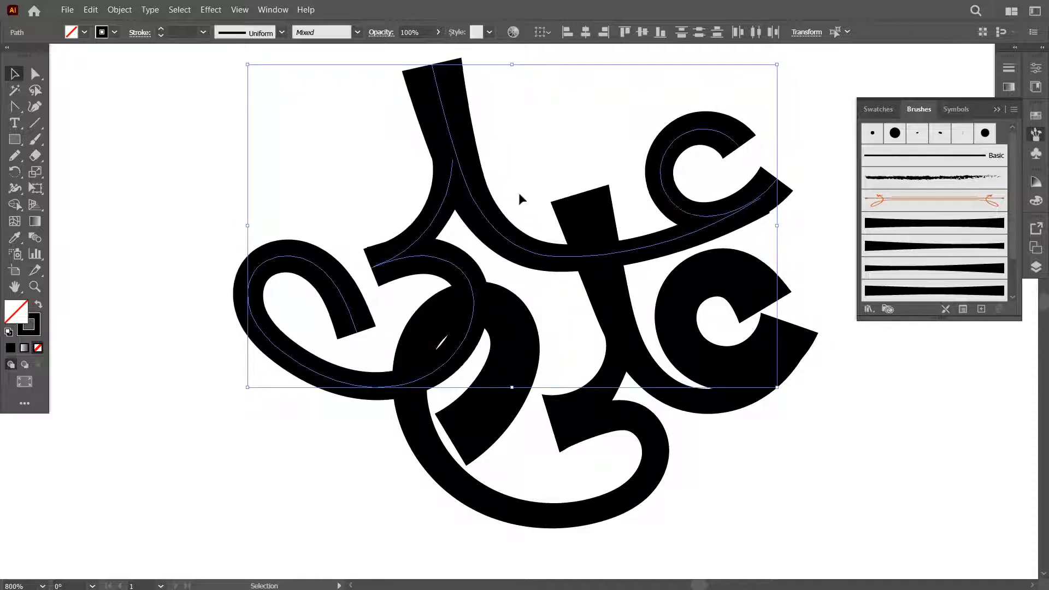
left_click(520, 200)
Smooth the lower-left curve of the upper looping tail by adjusting its anchor points and direction handles.
left_click(321, 375)
key("a")
left_click_drag(257, 381, 305, 344)
left_click_drag(331, 410, 374, 383)
left_click(248, 32)
left_click_drag(230, 337, 269, 306)
left_click_drag(258, 330, 287, 397)
left_click(291, 402)
left_click_drag(232, 352, 296, 304)
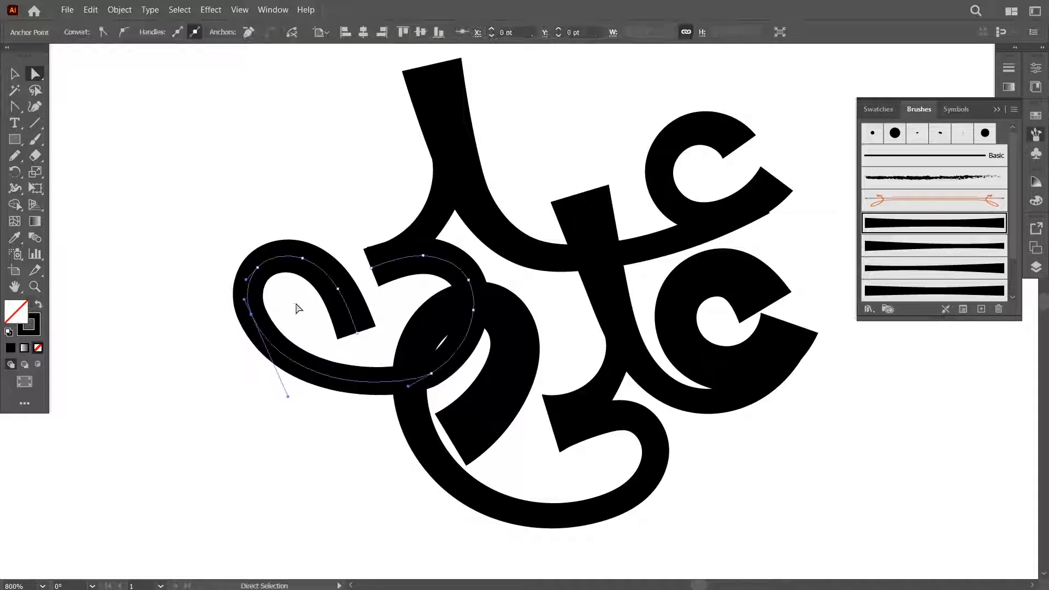
mouse_move(288, 397)
left_mouse_down()
mouse_move(300, 412)
mouse_move(282, 402)
left_mouse_up()
key("v")
left_click(353, 358)
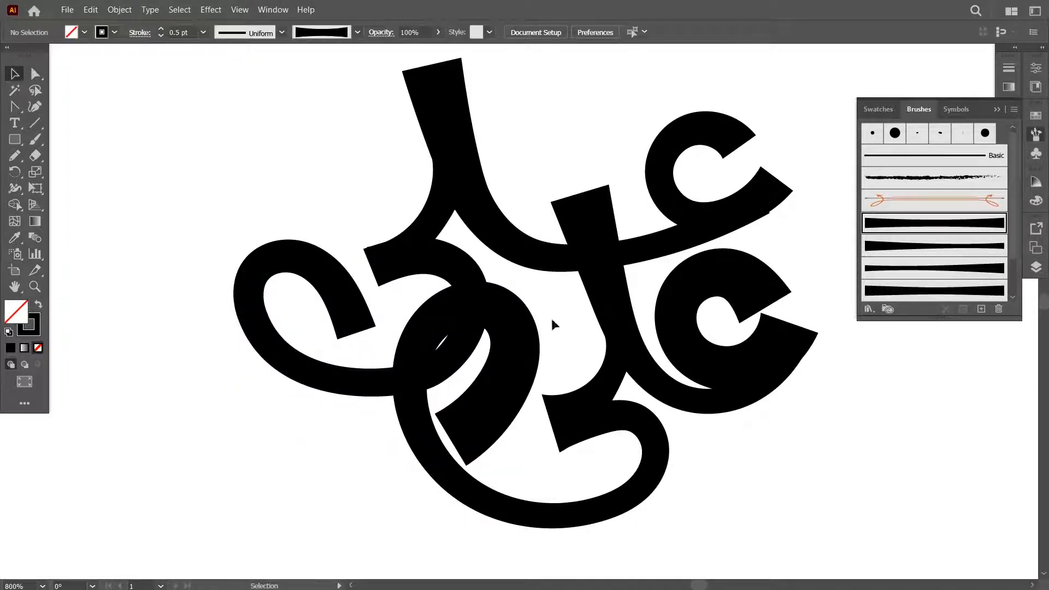
Paint a wavy stroke crossing the upper stem, from an upward hook on its right to a tail on its left.
left_click_drag(543, 299, 462, 330)
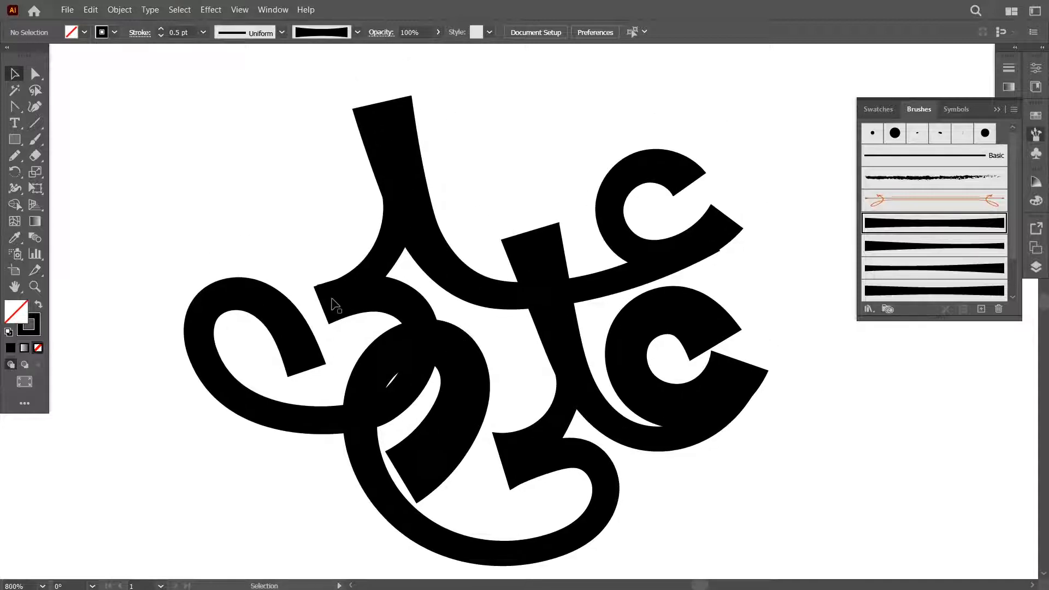
key("b")
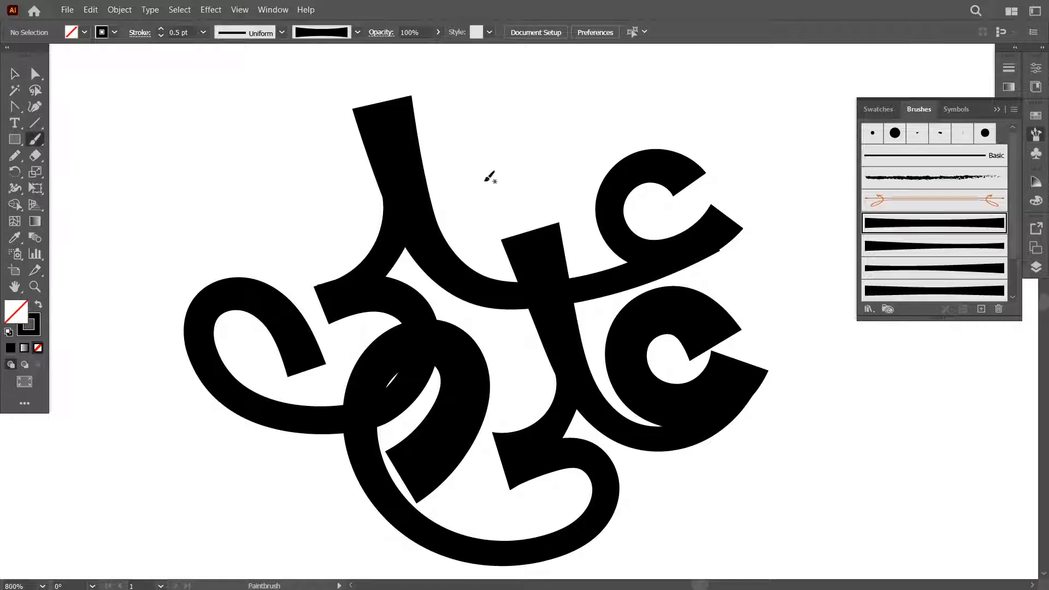
left_click_drag(540, 100, 560, 156)
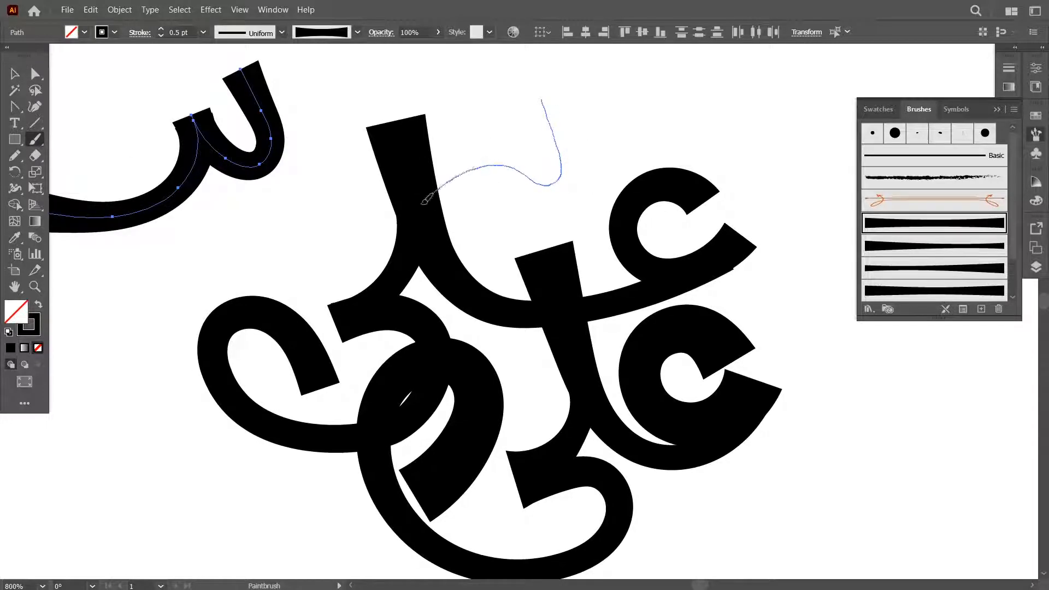
mouse_move(422, 203)
left_mouse_down()
mouse_move(283, 237)
mouse_move(318, 249)
left_mouse_up()
Delete the spare wavy stroke lying to the far left of the lettering.
key("v")
left_click(554, 198)
left_click(188, 184)
key("Delete")
Paint a small 9-shaped loop above the wavy stroke's tail, apply the thin-to-thick art brush and position it beside the stem.
left_click(34, 141)
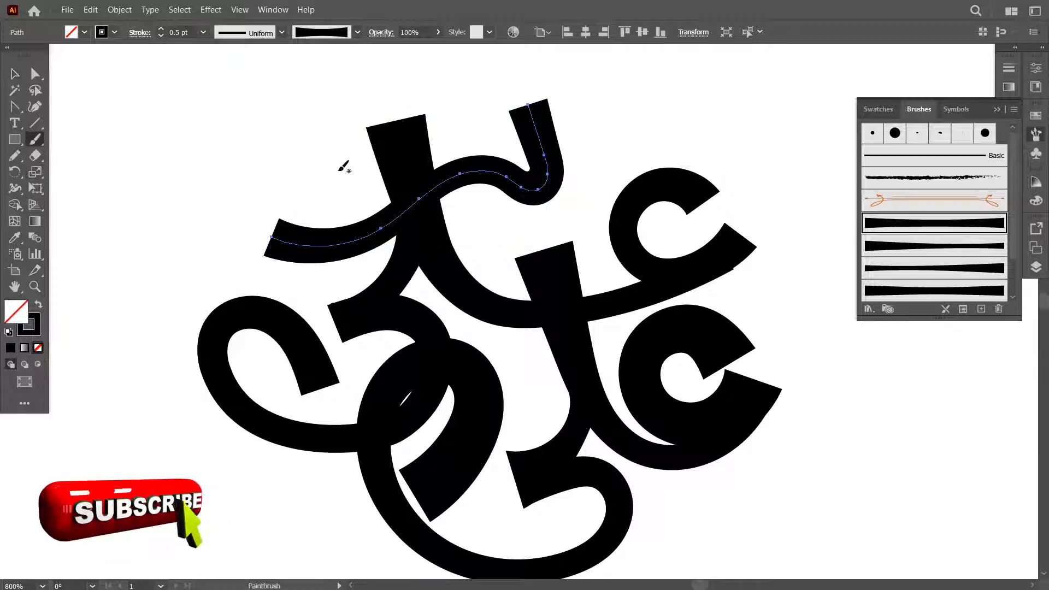
mouse_move(341, 174)
left_mouse_down()
mouse_move(318, 172)
mouse_move(314, 115)
mouse_move(348, 158)
mouse_move(254, 161)
left_mouse_up()
key("ctrl+z")
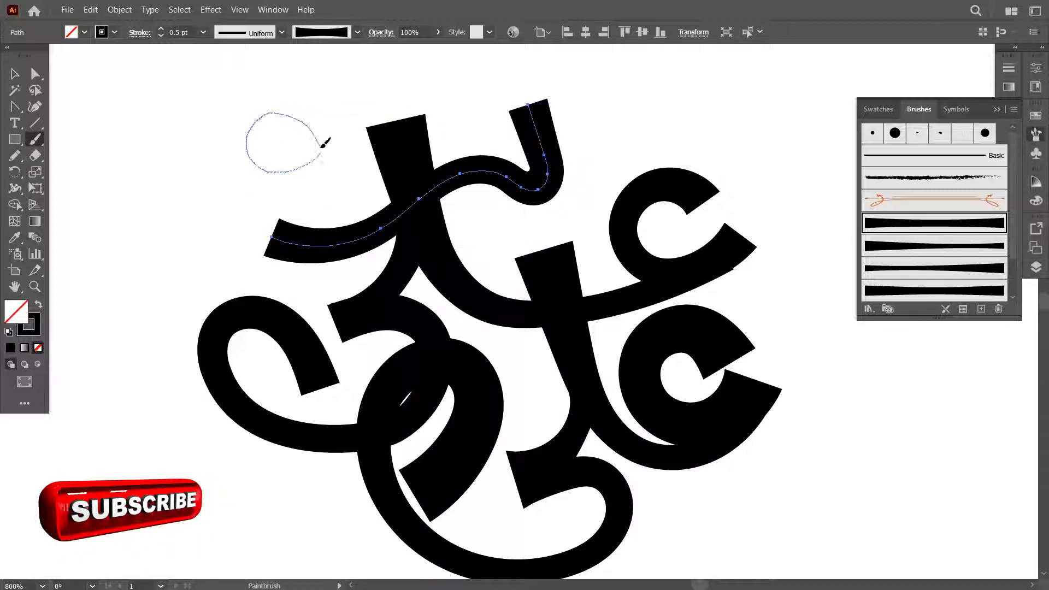
left_click_drag(324, 143, 270, 199)
key("v")
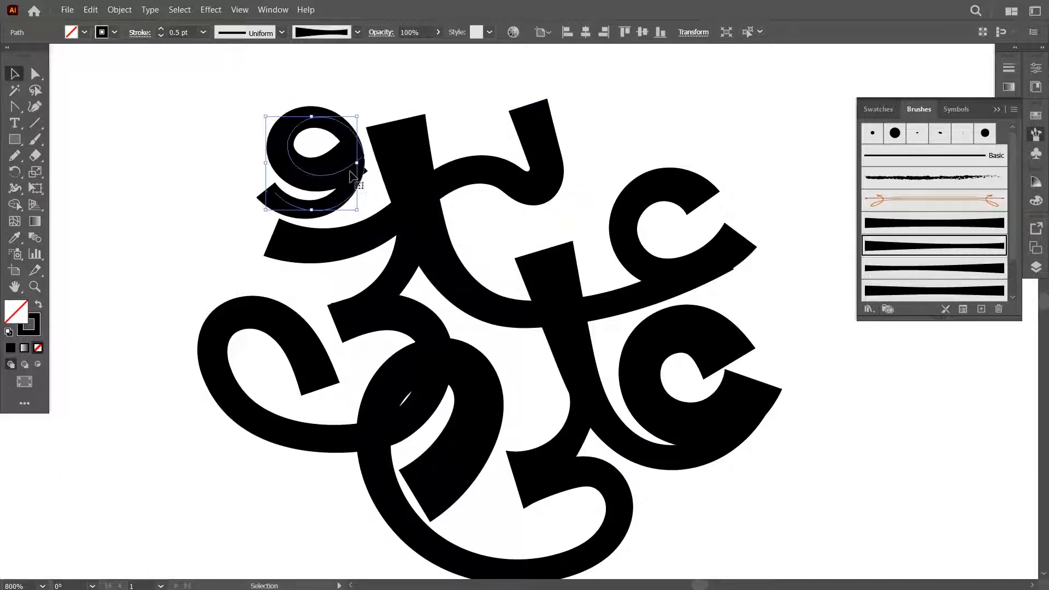
left_click(914, 268)
left_click_drag(349, 172, 345, 192)
Shift the wavy stroke slightly left and lower the 9-shaped loop to sit closer to it.
left_click_drag(358, 233, 337, 234)
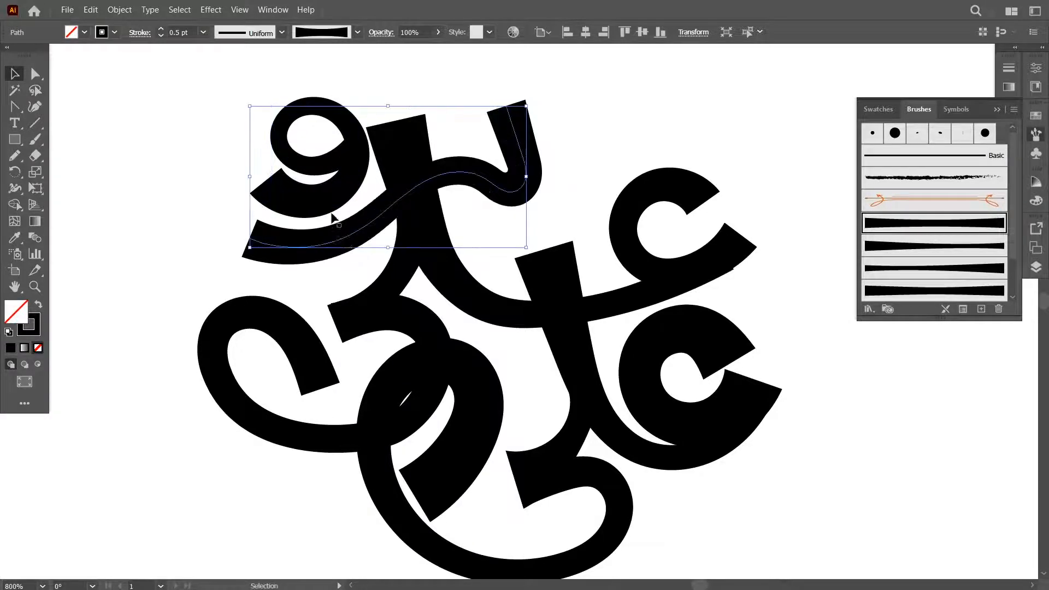
left_click(334, 219)
left_click(208, 199)
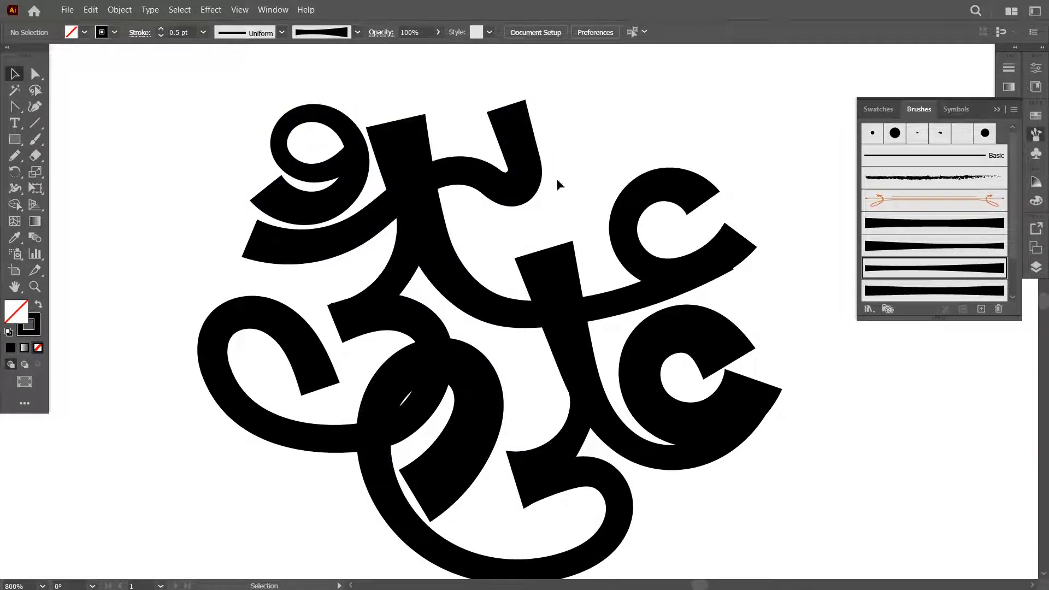
Paint a long arching stroke above the lettering, from the wavy stroke's hook over the upper C shape.
scroll(557, 183, "down", 1)
key("b")
mouse_move(449, 92)
left_mouse_down()
mouse_move(612, 44)
mouse_move(717, 110)
left_mouse_up()
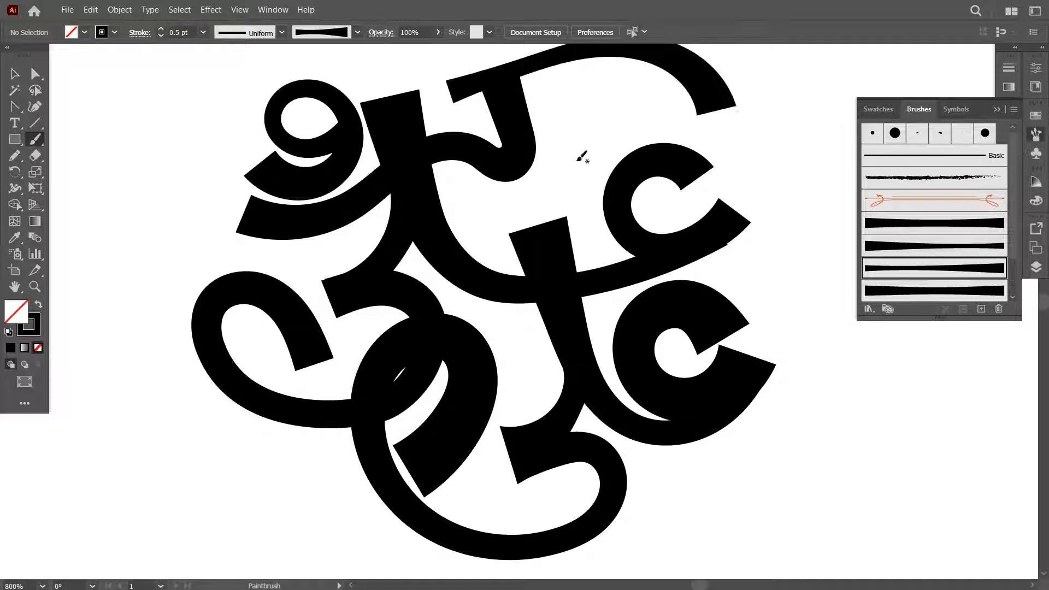
Apply the first tapered art brush to the long arching stroke above the lettering.
scroll(581, 157, "up", 1)
key("v")
left_click(526, 105)
left_click(952, 255)
left_click(947, 223)
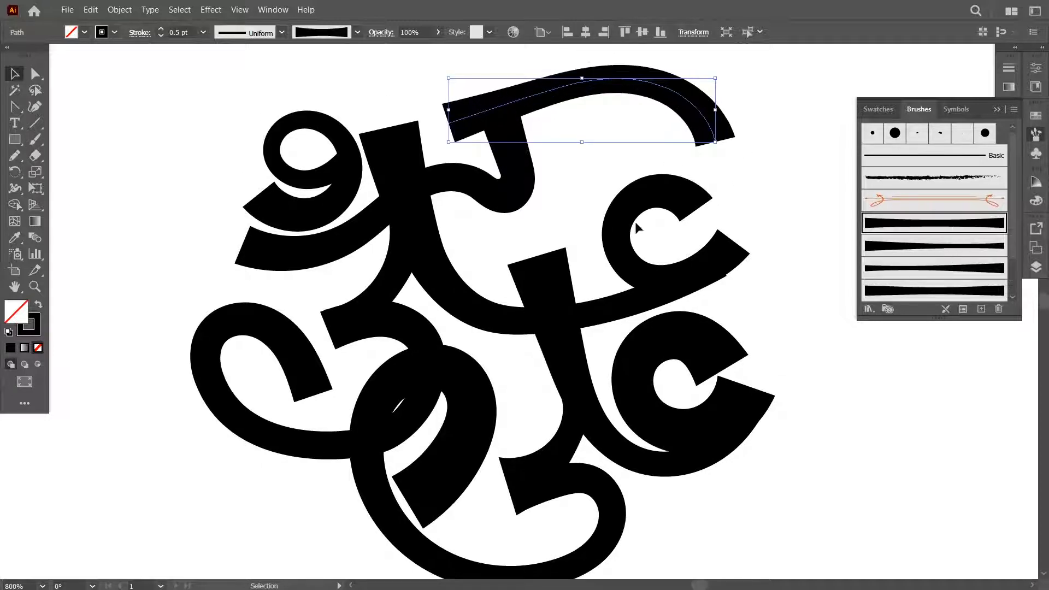
Restyle the 9-shaped loop with the second tapered art brush and nudge it slightly down beside the stem.
left_click(271, 159)
left_click(928, 223)
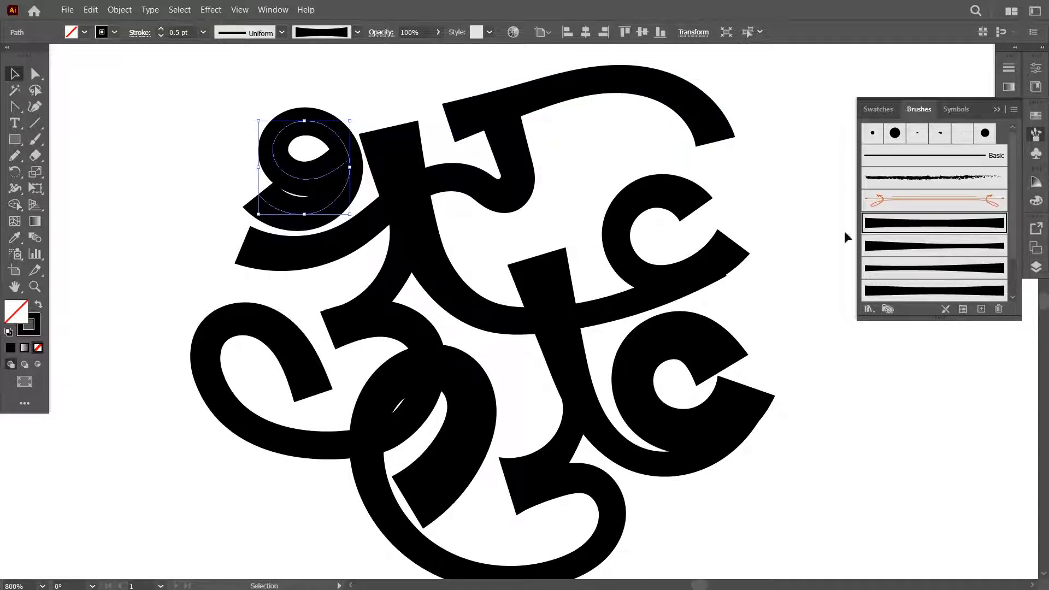
left_click(896, 245)
left_click(464, 225)
left_click_drag(342, 168, 340, 174)
left_click(374, 96)
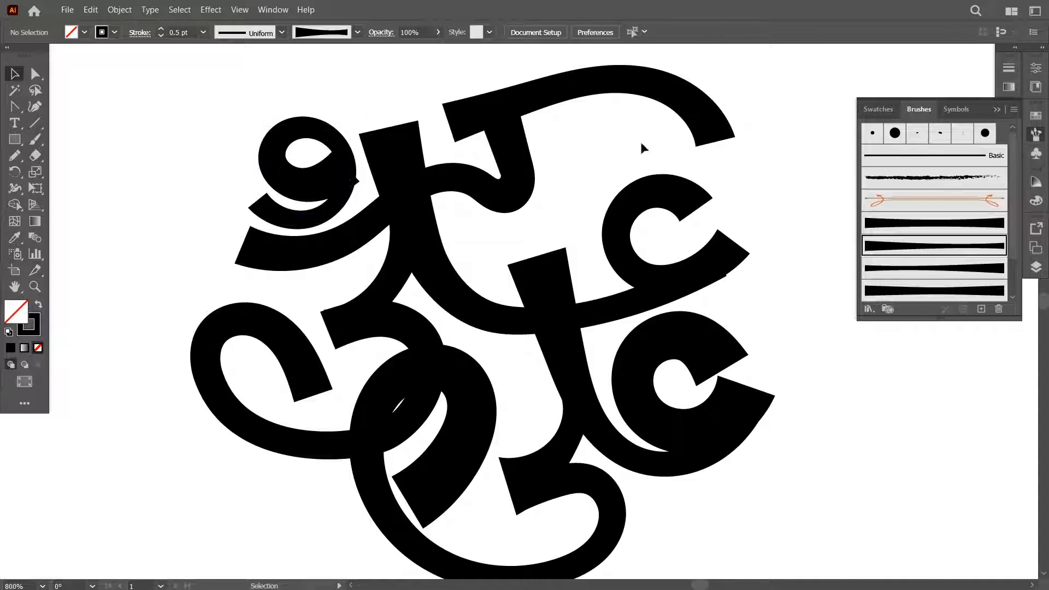
key("ctrl+minus")
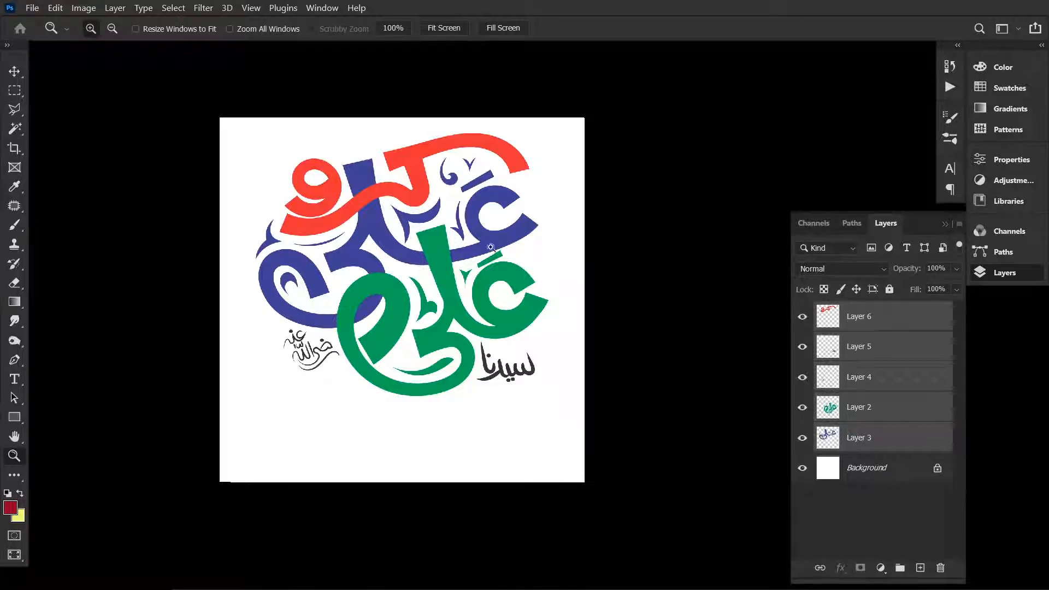
Switch to the Photoshop document with the colored lettering and make the Background layer active.
key("v")
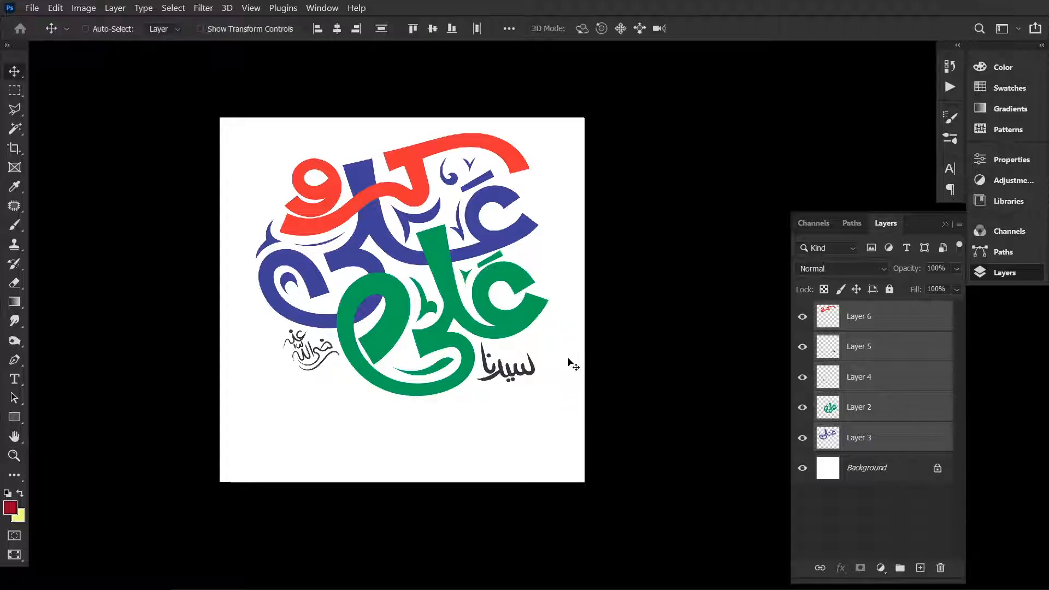
right_click(571, 363)
left_click(583, 367)
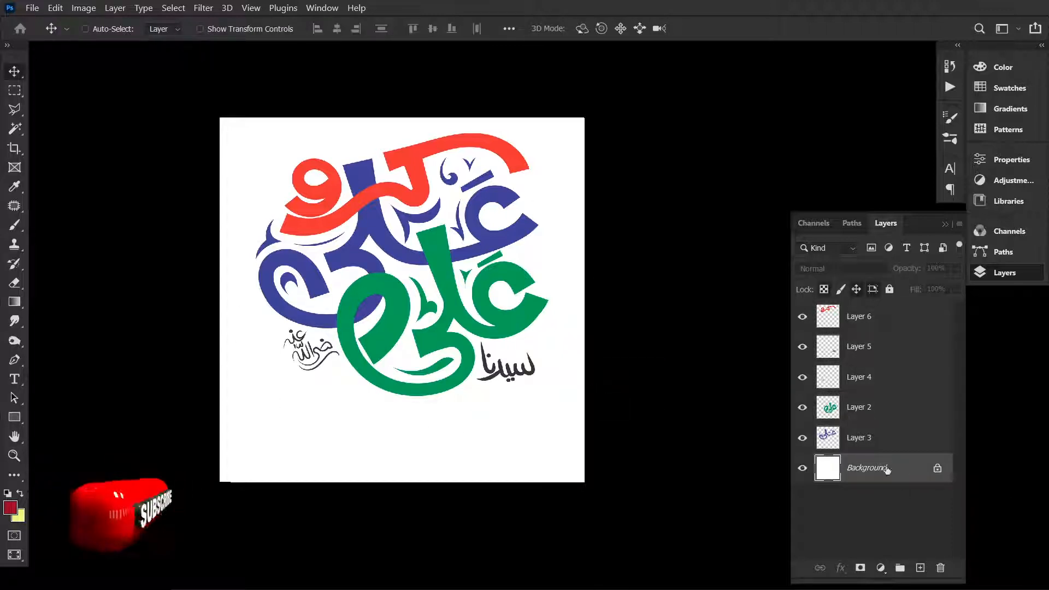
Hide the lettering layers one after another and show them again to review what each one contains.
left_click(802, 438)
left_click(802, 407)
left_click(802, 377)
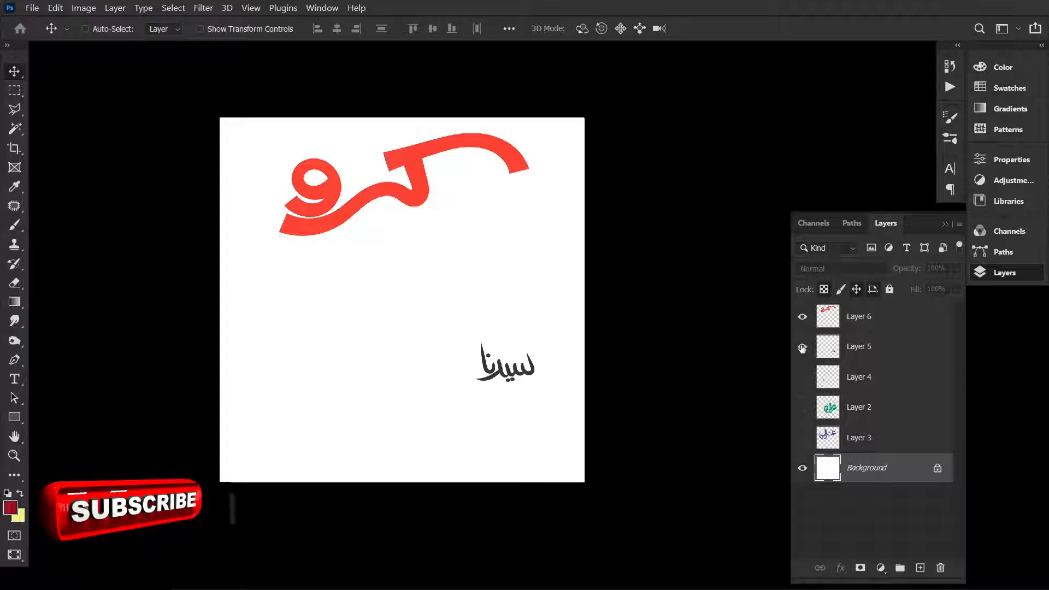
left_click(802, 317)
left_click(802, 319)
left_click(802, 348)
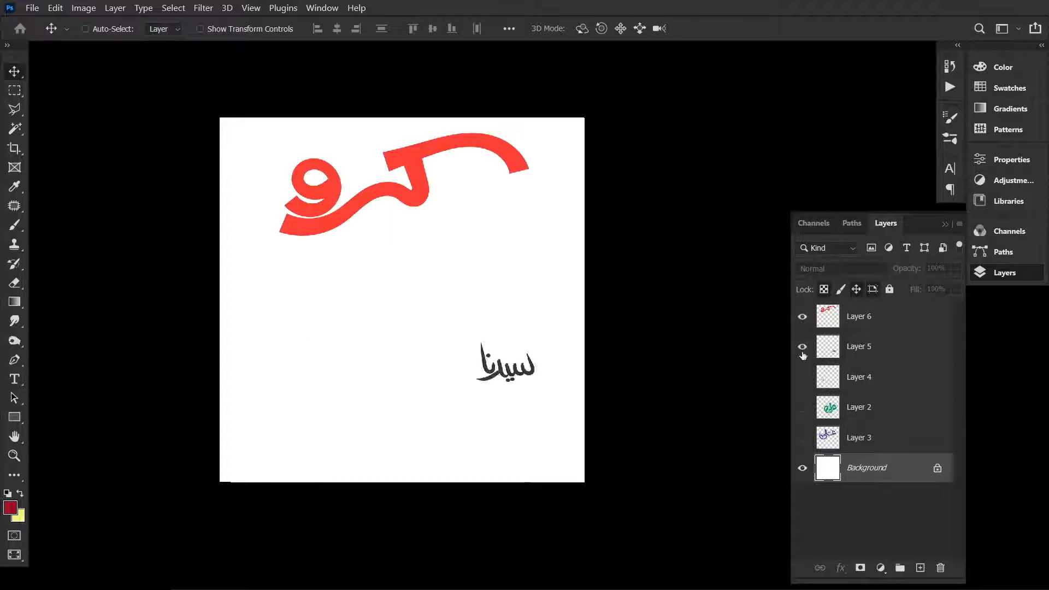
left_click(802, 378)
left_click(801, 407)
left_click(802, 437)
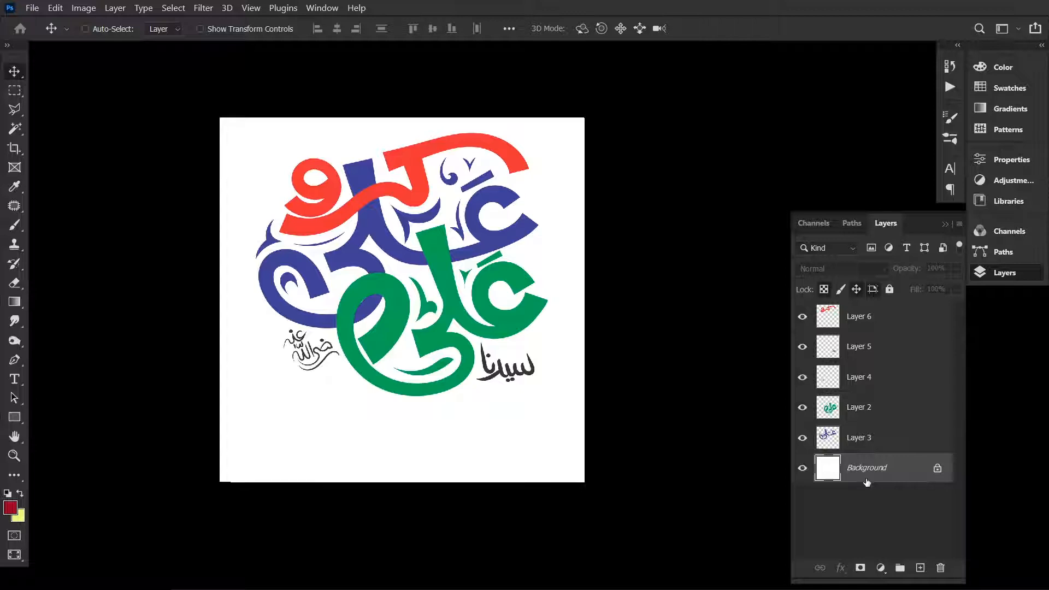
Set the foreground color to dark maroon #3b000e and fill the Background layer with it.
left_click(10, 509)
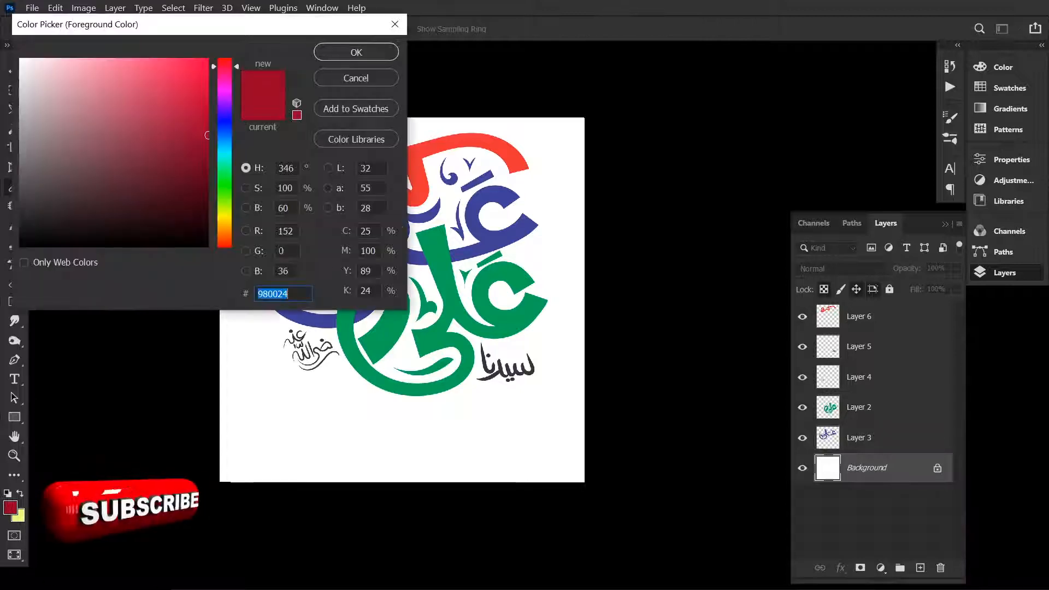
left_click_drag(199, 217, 234, 213)
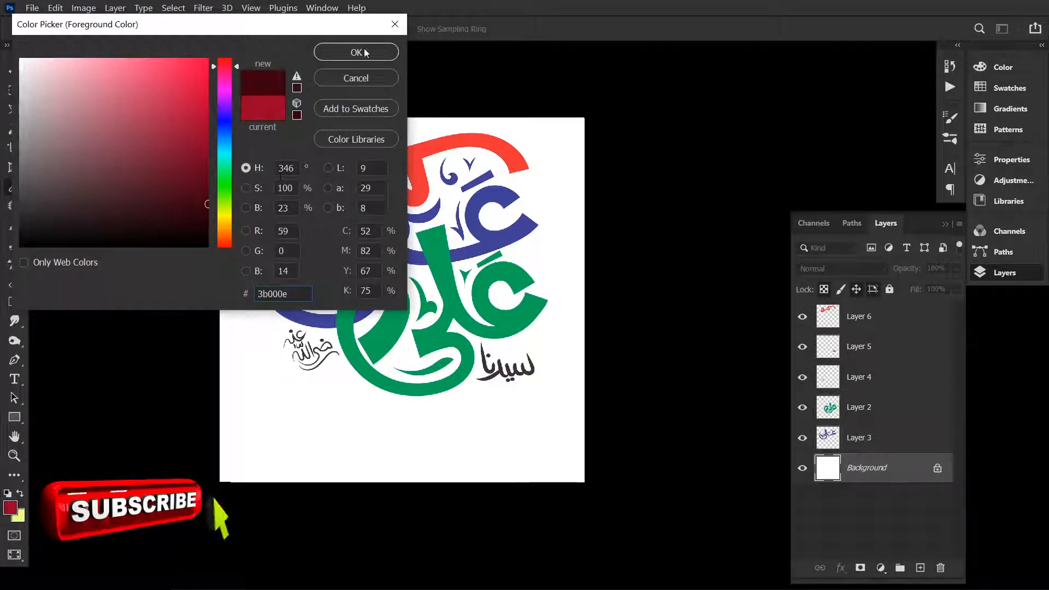
left_click(356, 53)
key("alt+BackSpace")
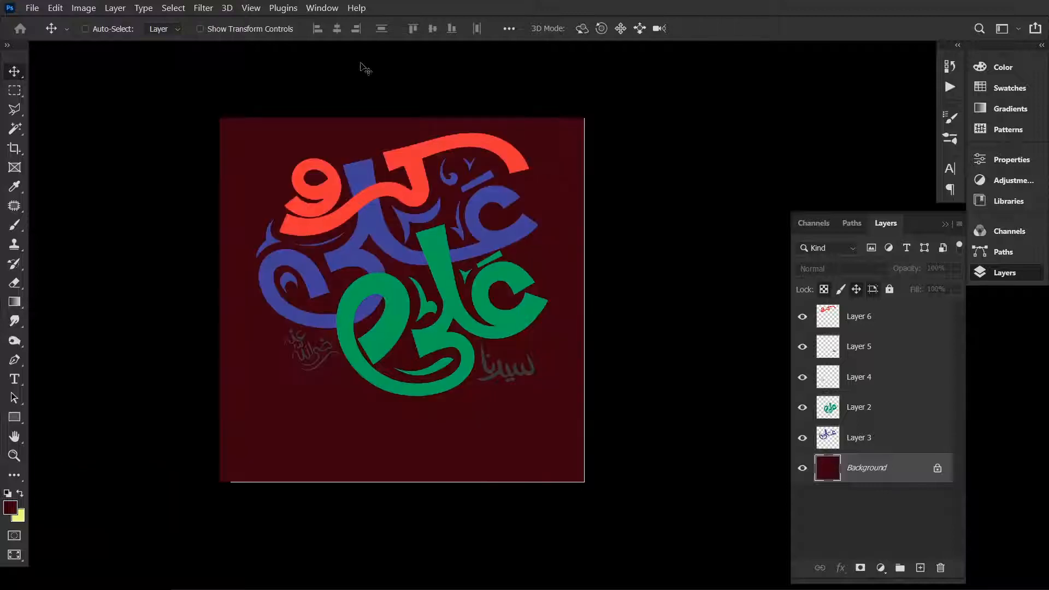
Copy the red abstract metal background image from the Google results in Chrome and paste it into the Photoshop document above the Background layer.
key("shift+f")
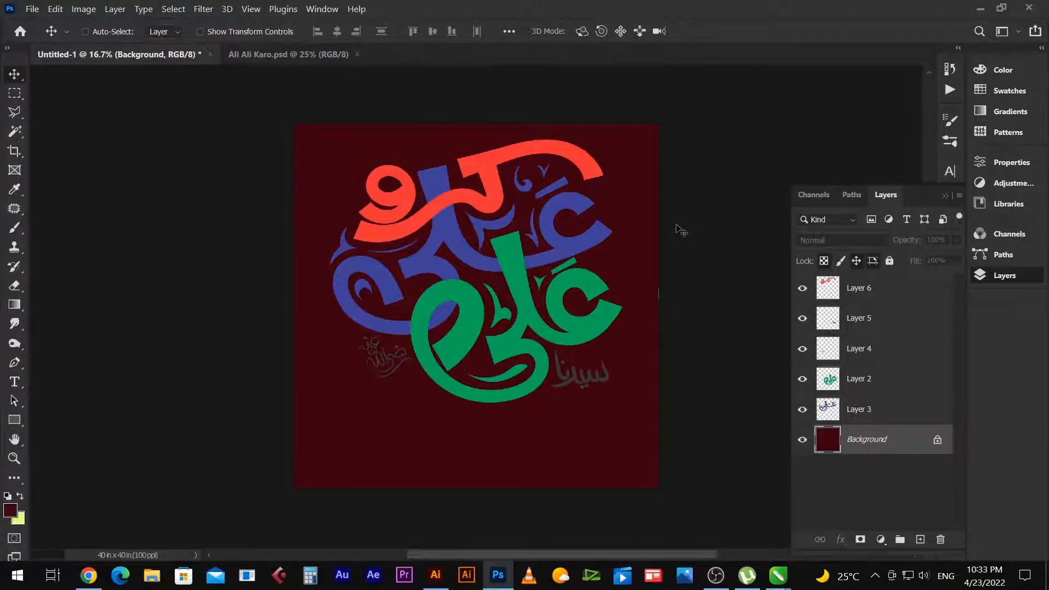
key("alt+Tab")
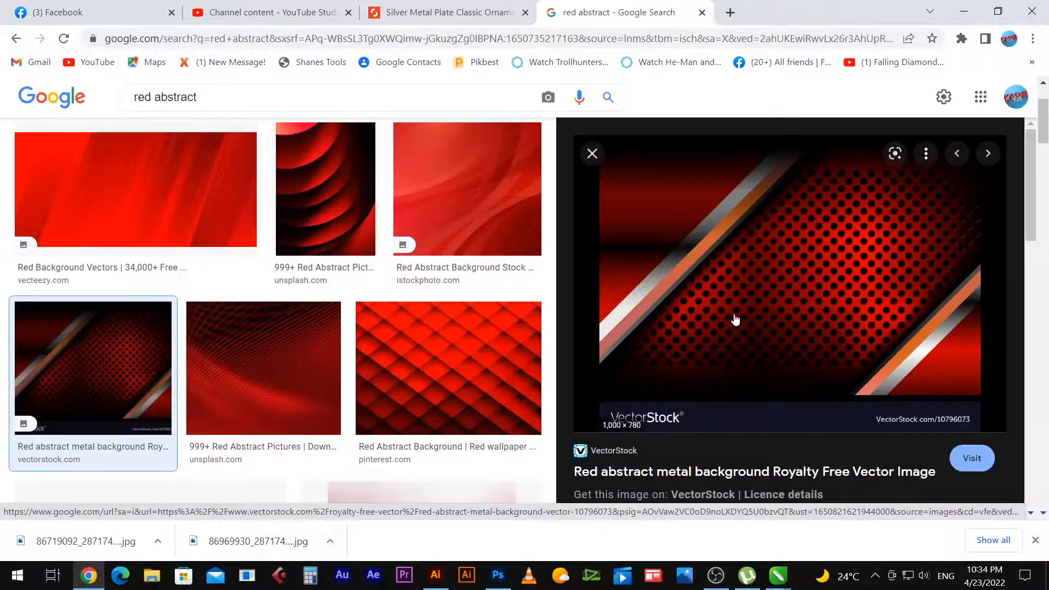
right_click(735, 320)
left_click(812, 435)
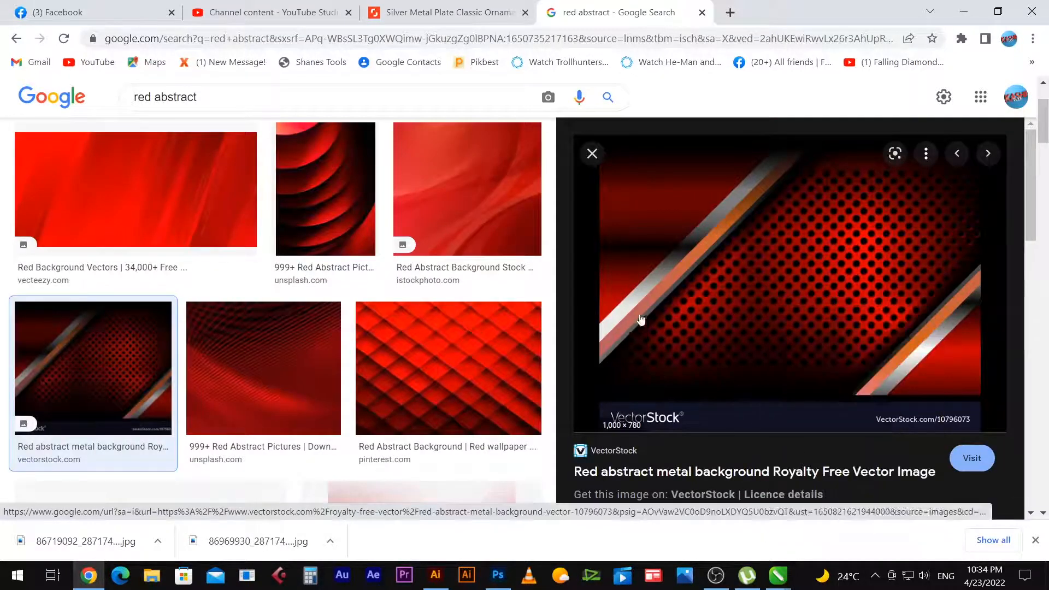
key("alt+Tab")
key("ctrl+v")
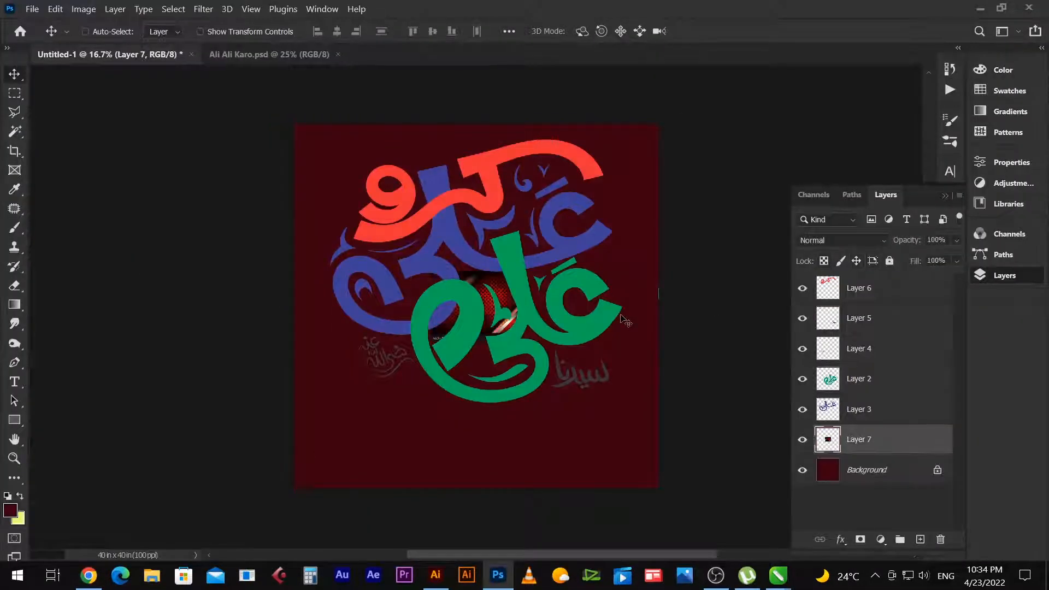
Scale the pasted image to about 407% to span the canvas width and lower it until its caption strip falls outside the canvas.
key("ctrl+t")
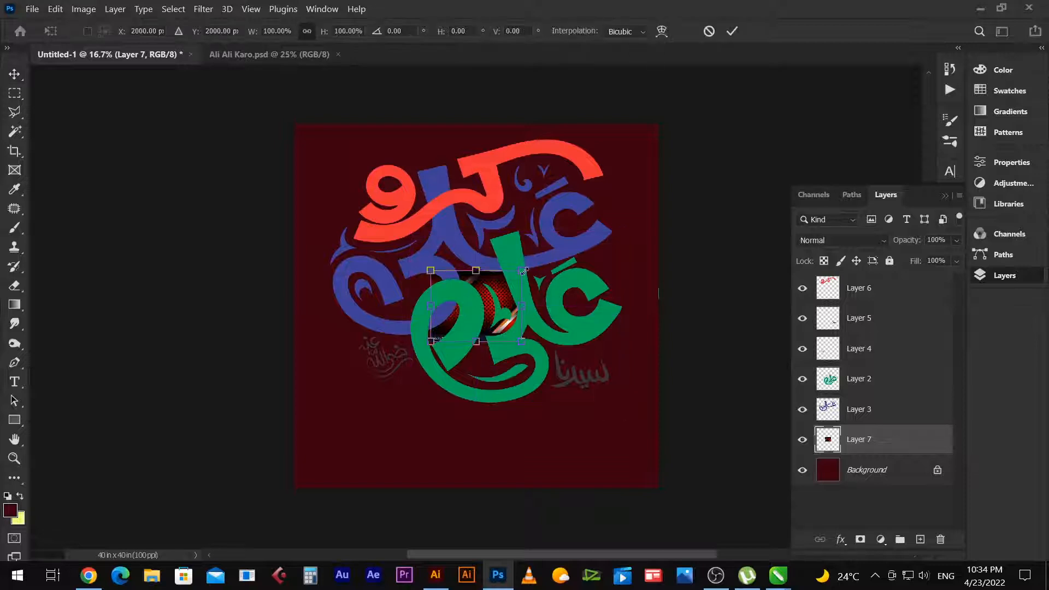
left_click_drag(525, 269, 684, 189)
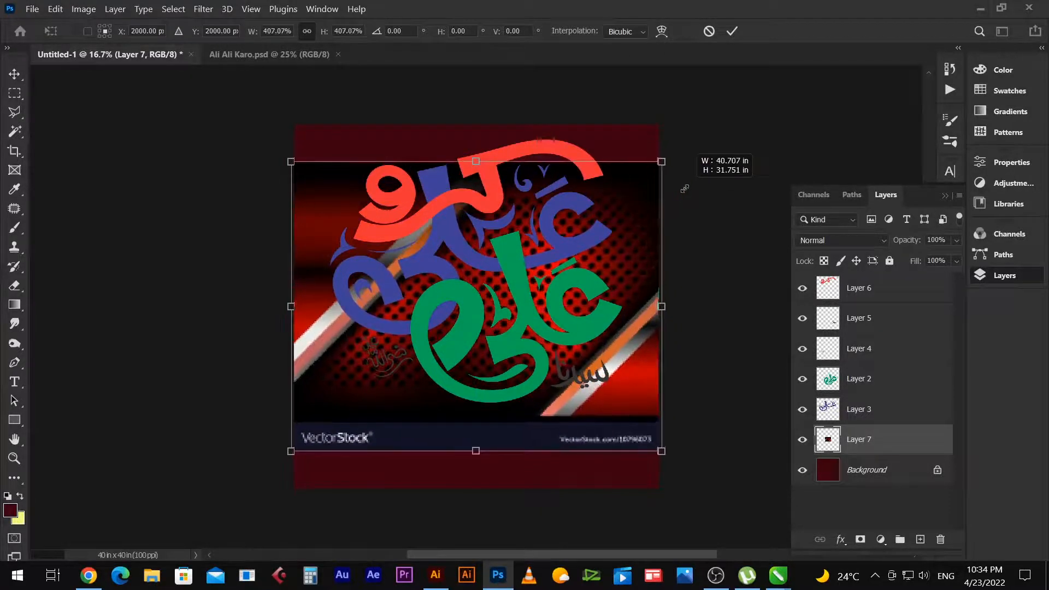
left_click_drag(592, 242, 592, 316)
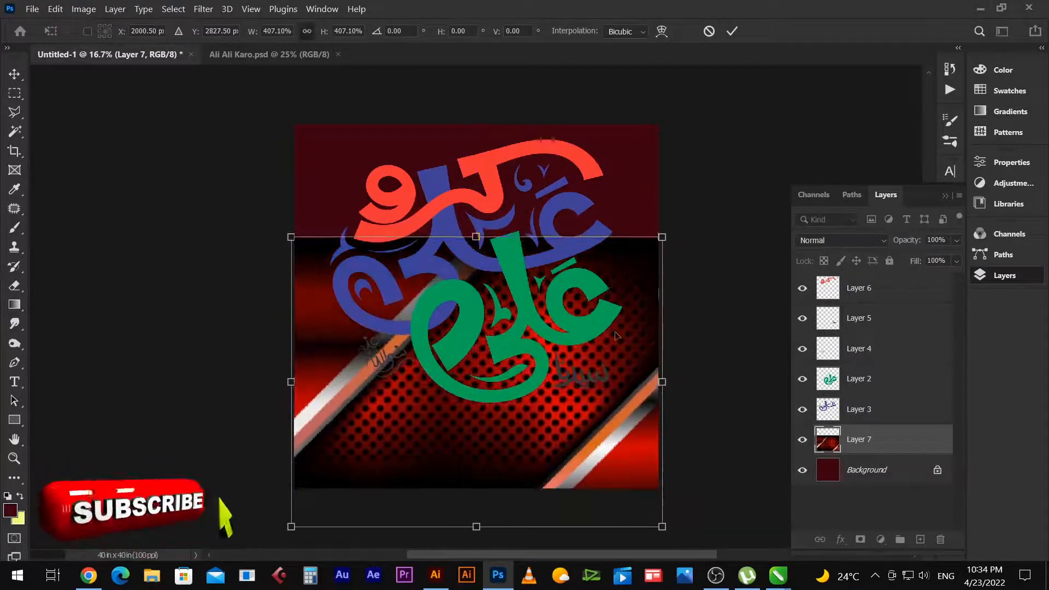
key("Return")
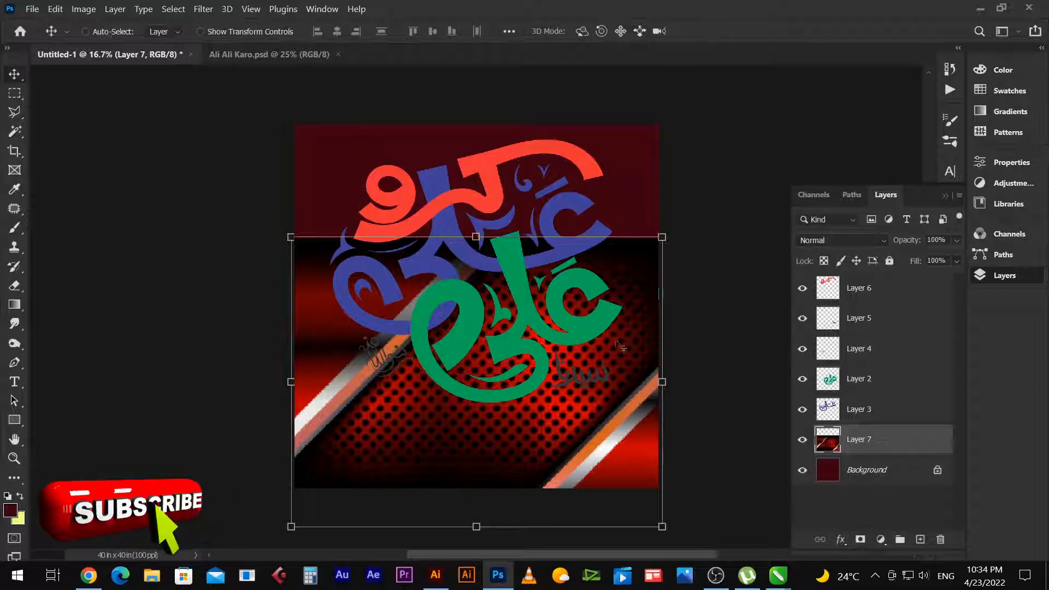
Trim the image by cutting its on-canvas area to a new layer, delete the emptied Layer 7 and select the trimmed image layer.
left_click(14, 92)
left_click_drag(226, 183, 781, 488)
key("ctrl+x")
key("ctrl+v")
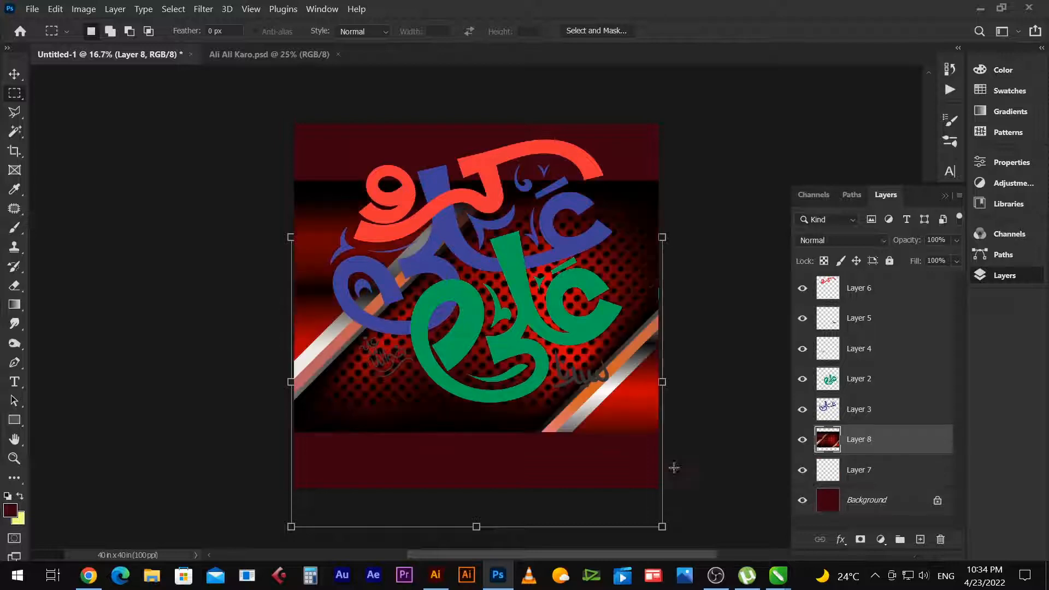
key("v")
left_click(901, 477)
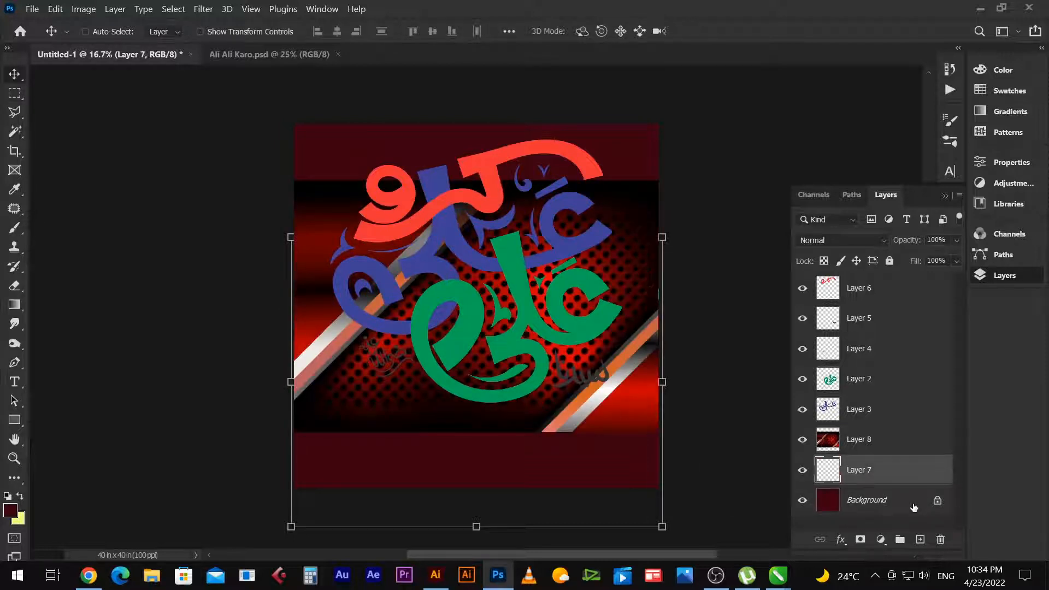
key("Delete")
left_click(919, 440)
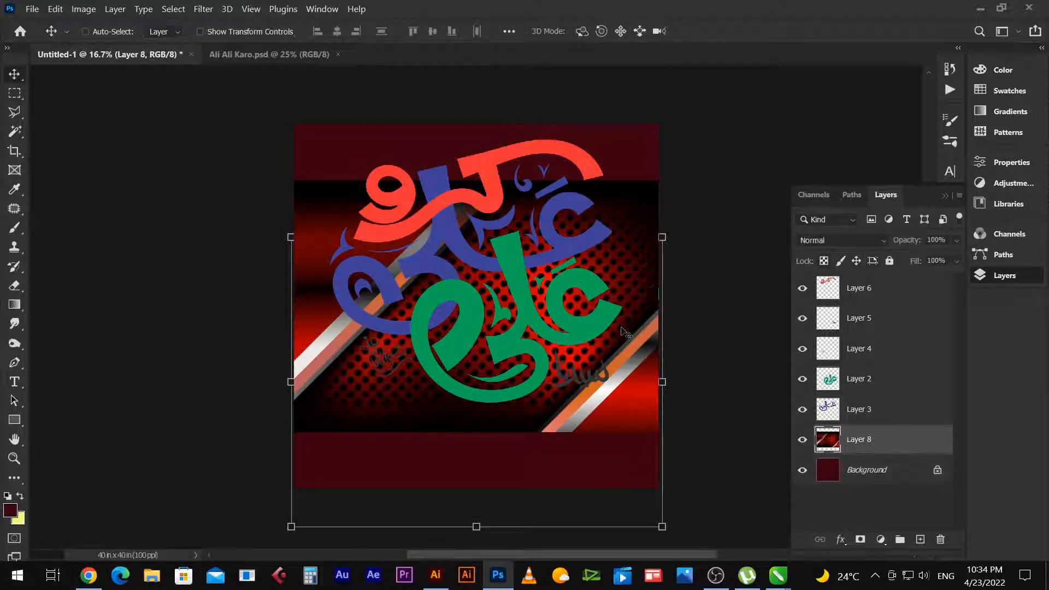
Move the trimmed red image down so it meets the bottom edge of the canvas.
key("ctrl+0")
left_click(454, 360, "alt")
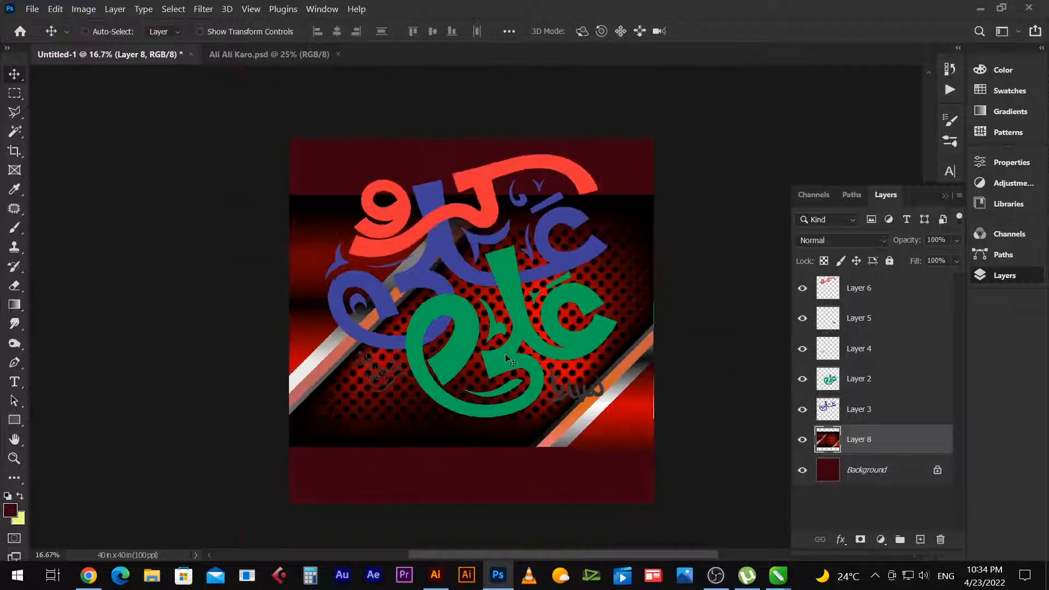
left_click_drag(610, 271, 609, 322)
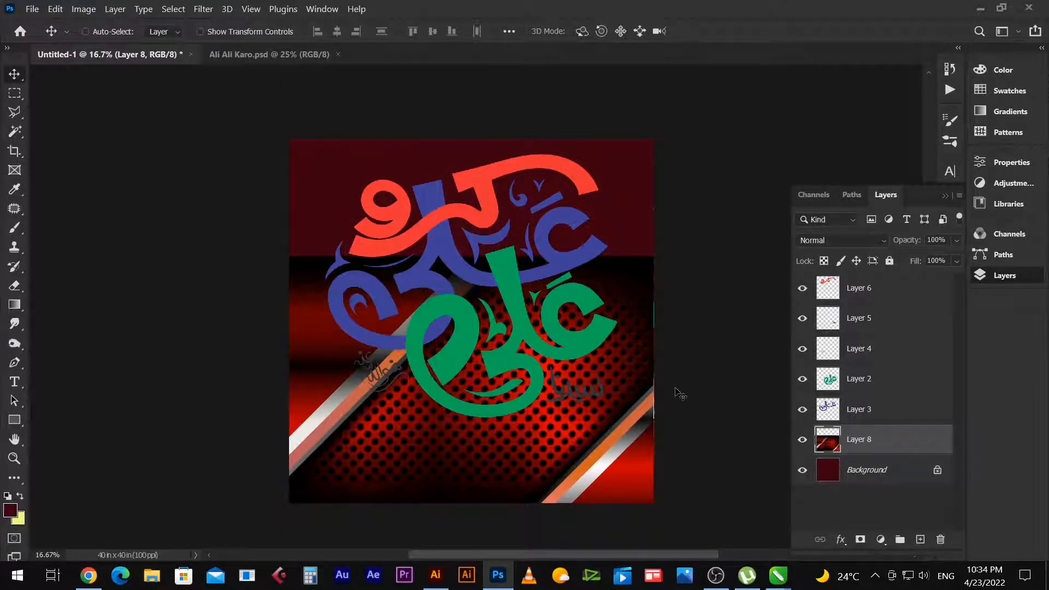
Set the Eraser to the soft round brush from General Brushes with 0% hardness.
key("e")
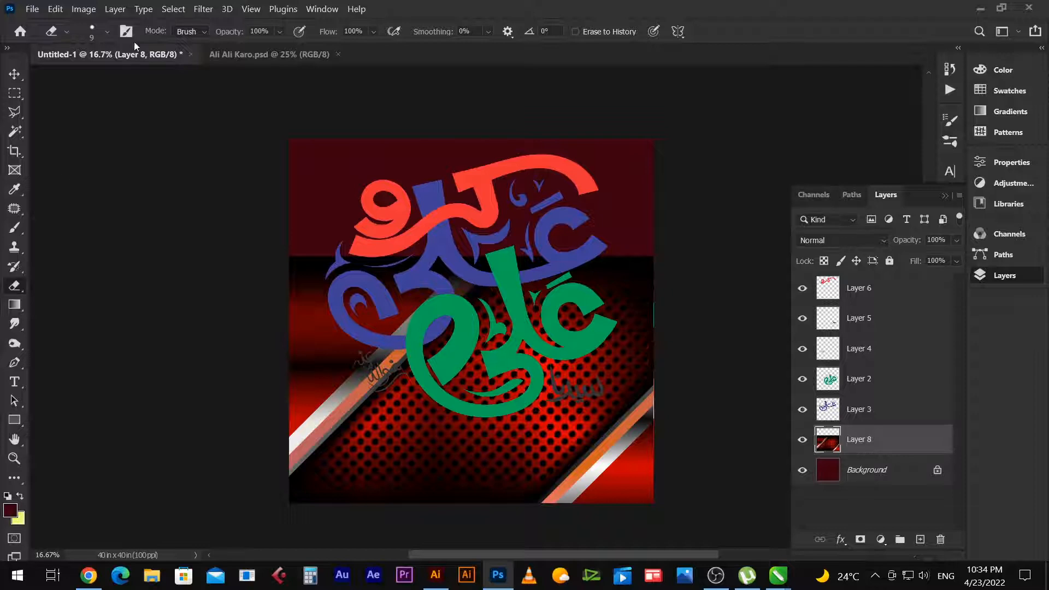
left_click(107, 31)
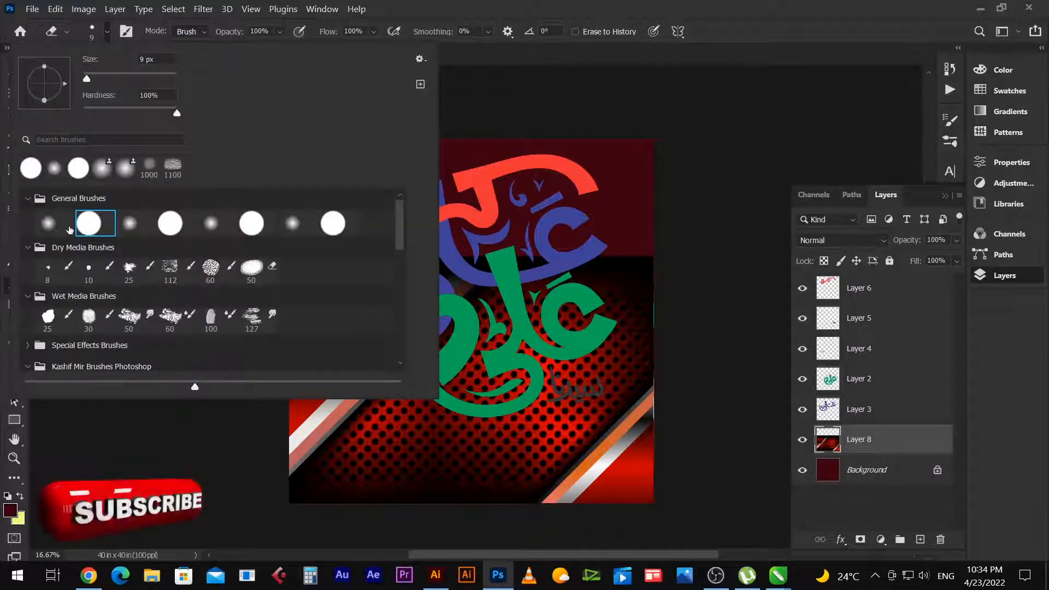
left_click(50, 224)
left_click(643, 10)
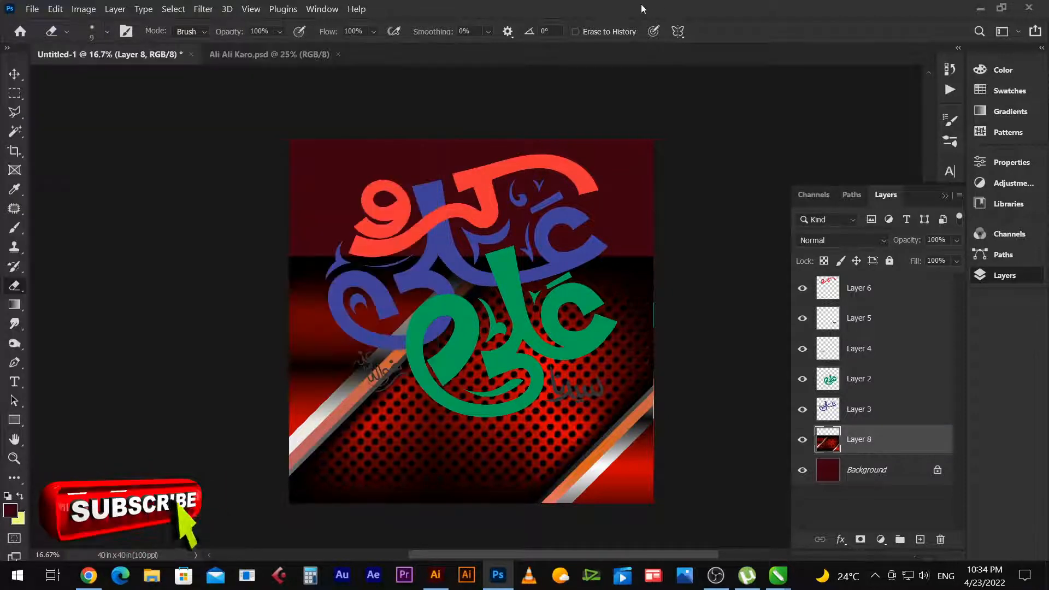
left_click(108, 32)
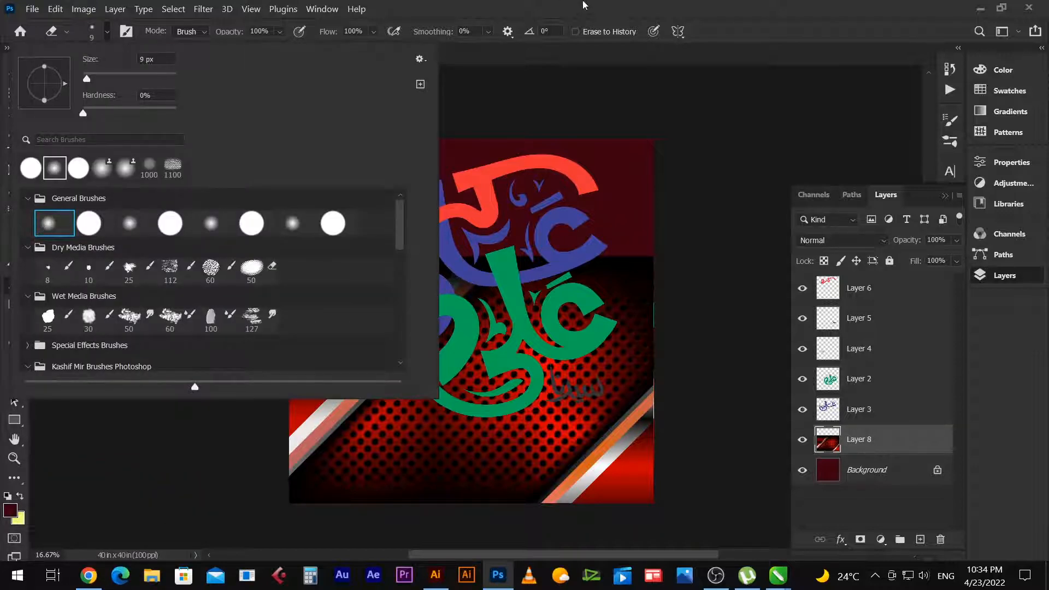
left_click(555, 5)
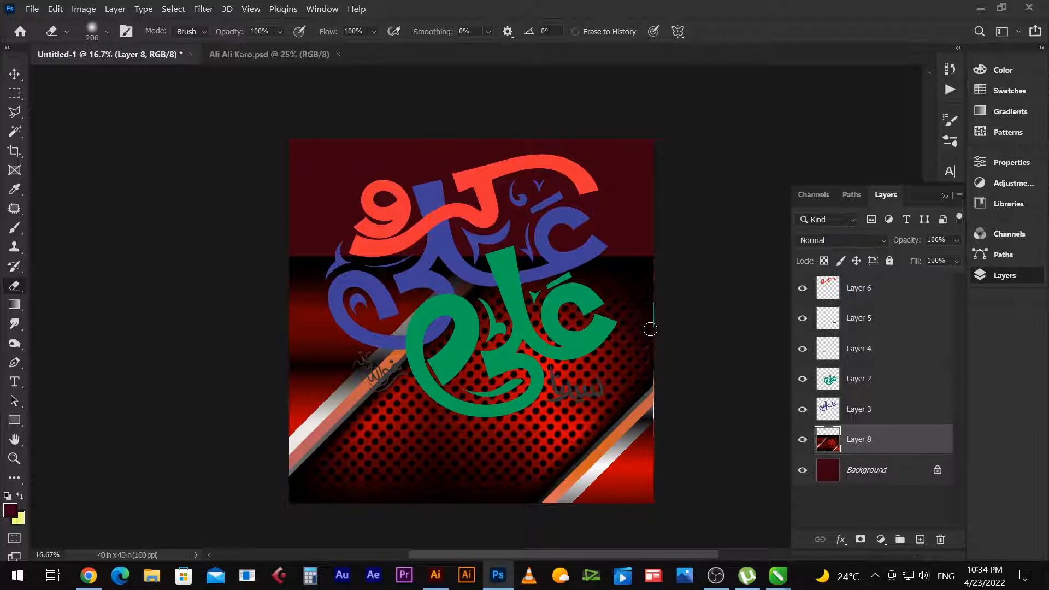
Enlarge the Eraser to 1500 px and softly erase the red image's right, top and left areas, including the metal stripes.
key("bracketright")
key("bracketright")
mouse_move(703, 412)
left_mouse_down()
mouse_move(623, 499)
mouse_move(703, 428)
mouse_move(581, 516)
mouse_move(656, 463)
mouse_move(557, 555)
left_mouse_up()
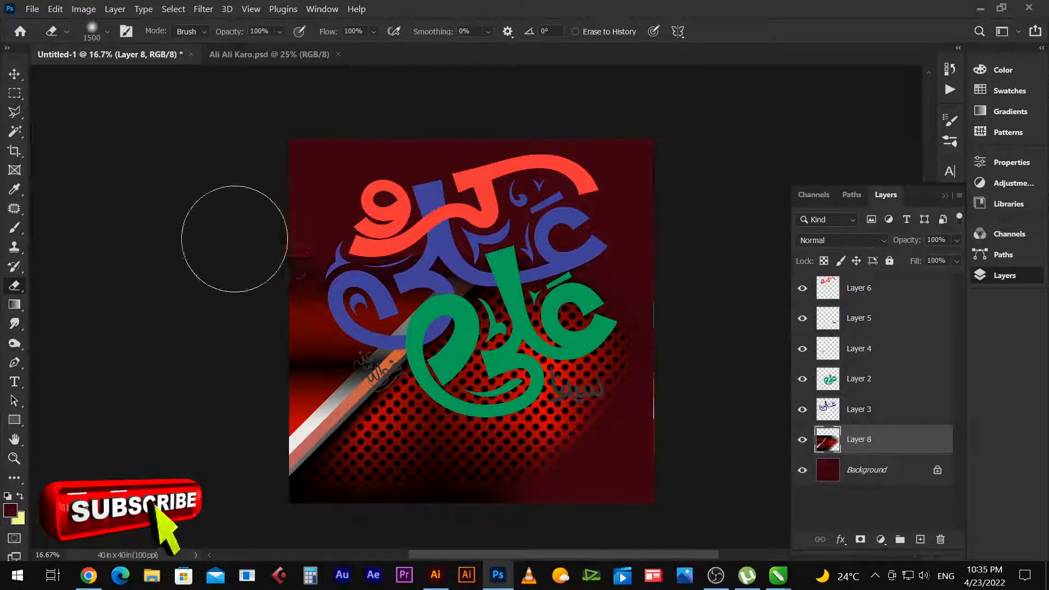
mouse_move(422, 262)
left_mouse_down()
mouse_move(276, 481)
mouse_move(350, 339)
mouse_move(223, 474)
mouse_move(235, 469)
left_mouse_up()
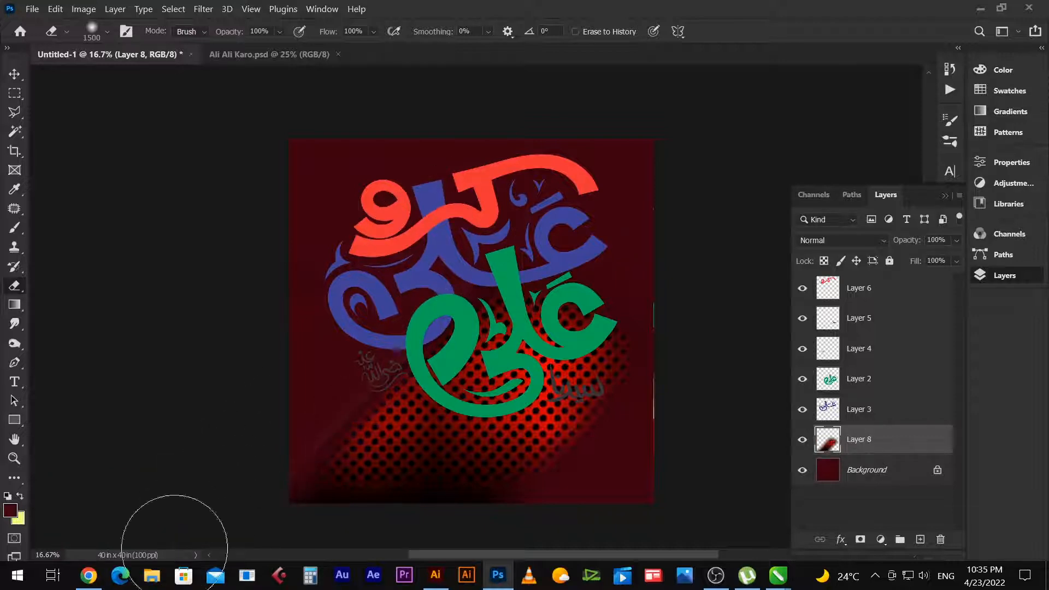
Erase the red image's dark bottom edge and move the remaining dotted patch right and slightly up behind the green lettering.
key("v")
key("e")
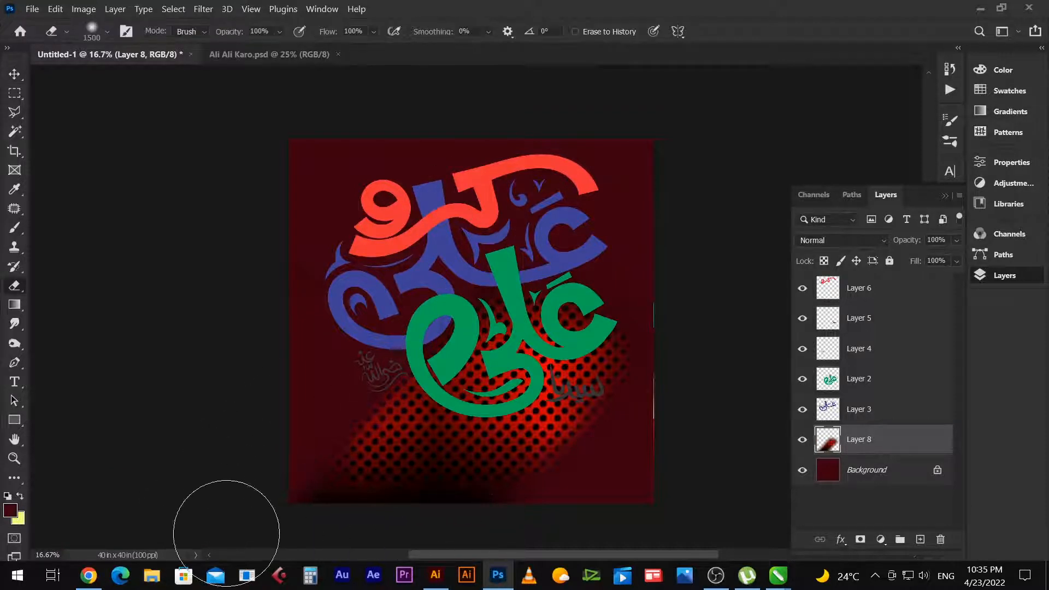
left_click_drag(234, 520, 687, 541)
key("v")
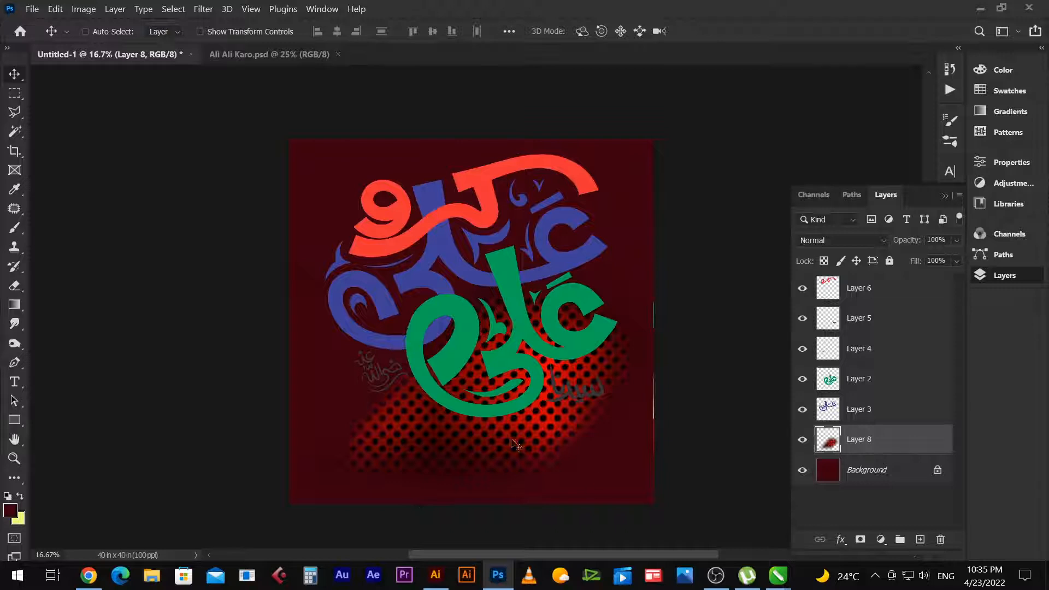
left_click_drag(513, 433, 534, 439)
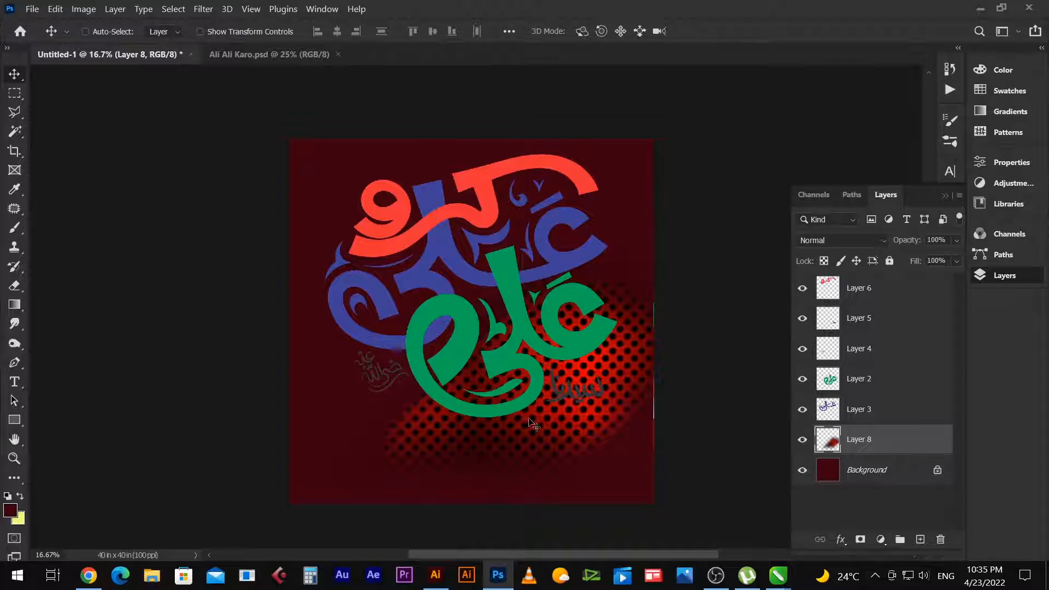
Switch to Chrome and look through the red abstract image results and related images for another background texture.
key("alt+Tab")
scroll(447, 391, "down", 3)
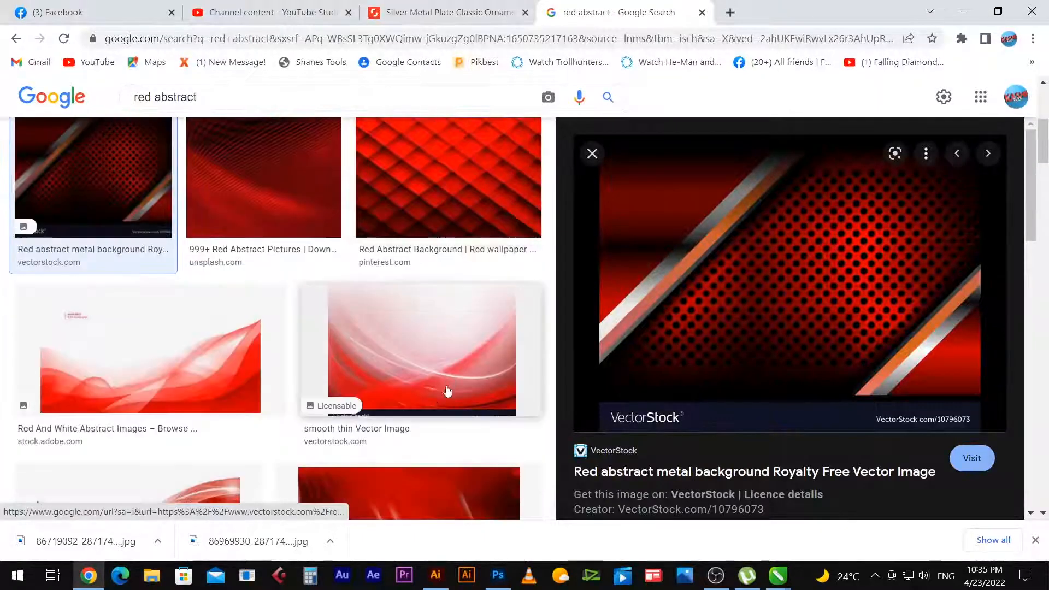
scroll(430, 389, "down", 3)
scroll(430, 388, "down", 3)
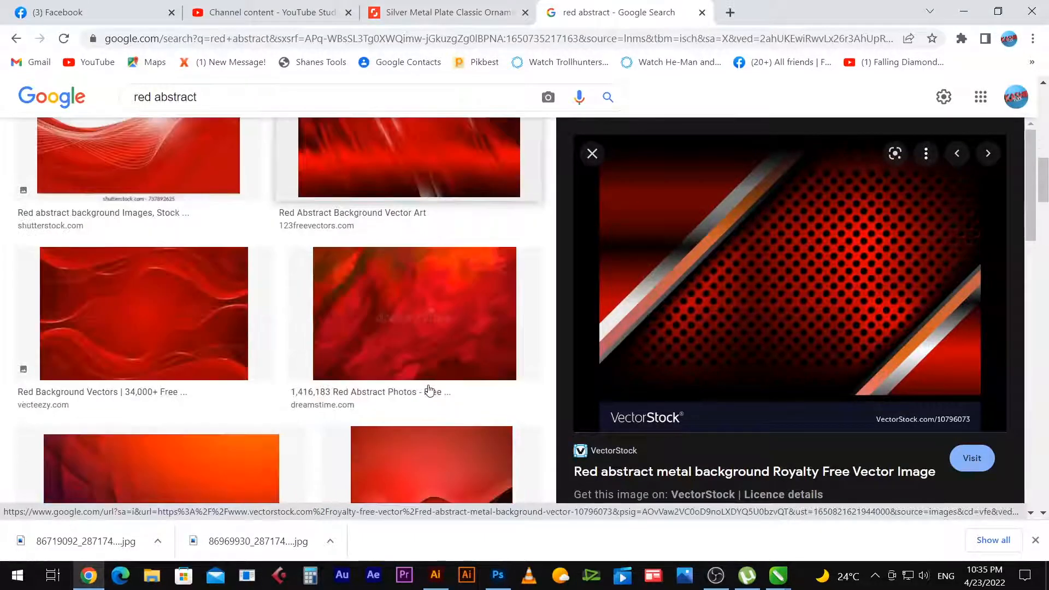
scroll(445, 390, "down", 3)
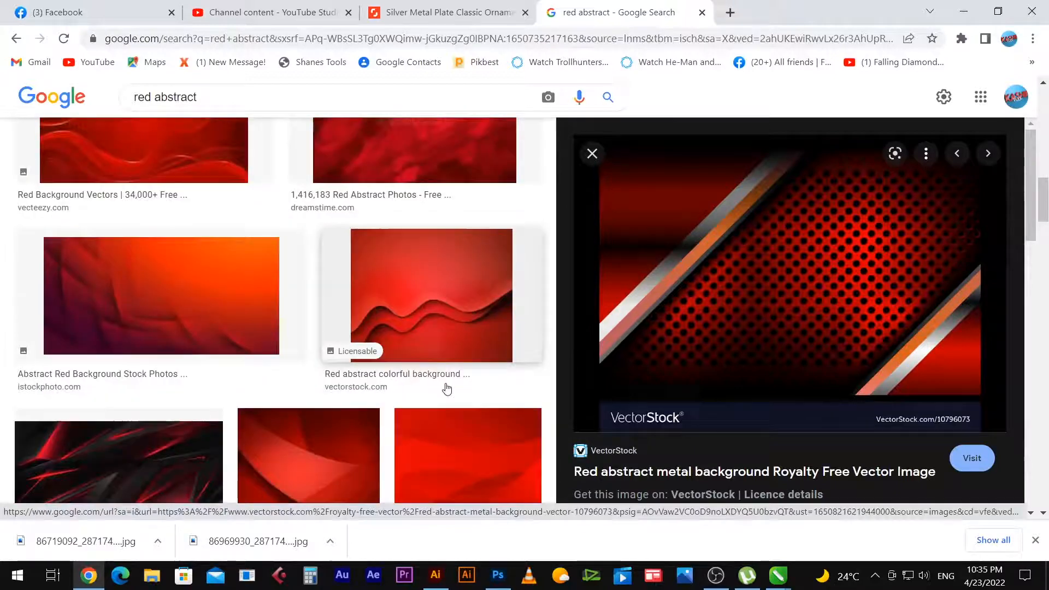
left_click(108, 290)
scroll(850, 271, "down", 4)
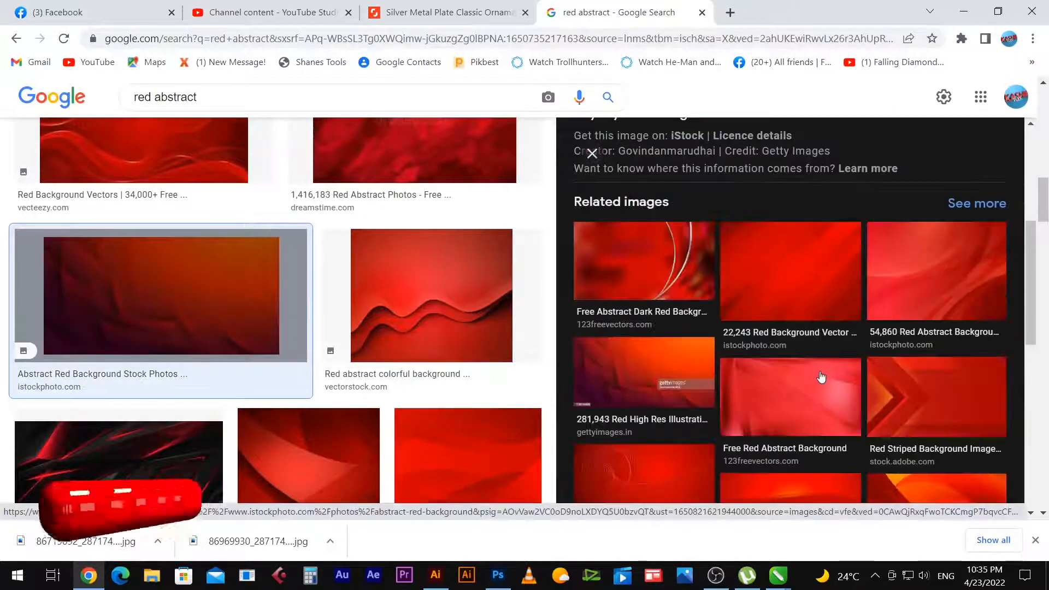
scroll(585, 360, "down", 3)
scroll(315, 337, "down", 5)
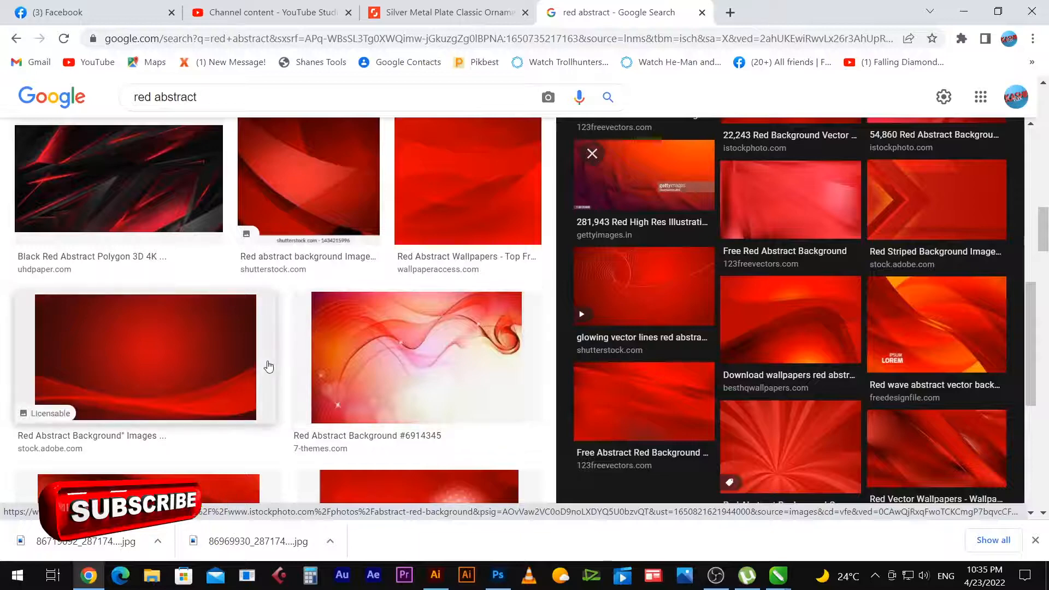
scroll(133, 304, "down", 4)
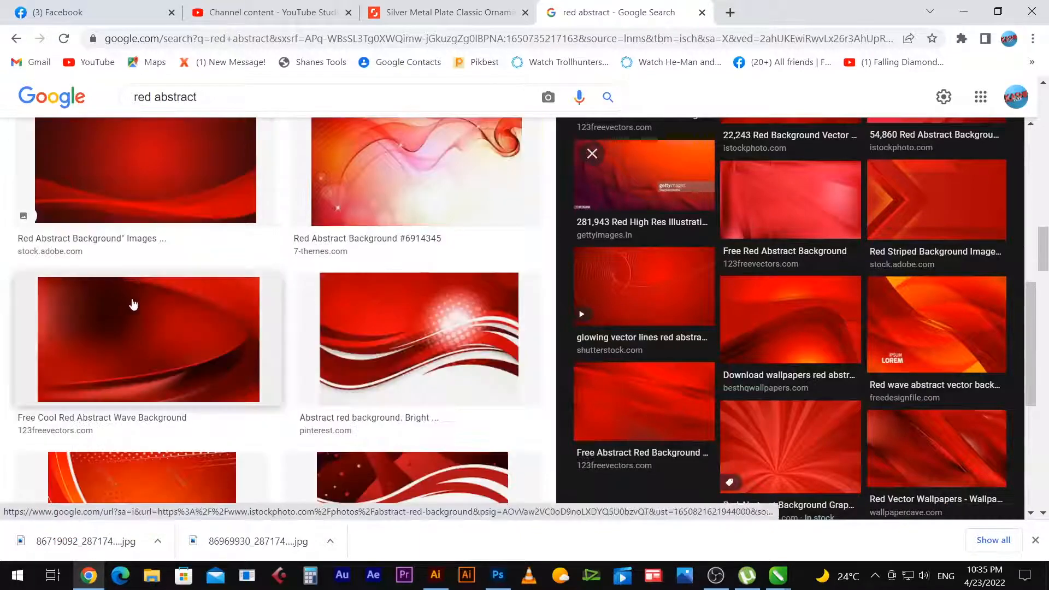
From the Black Red Abstract Polygon result's related images, copy the 970 × 2,048 Batman Wall image and paste it into the Photoshop design.
scroll(146, 256, "up", 4)
left_click(144, 253)
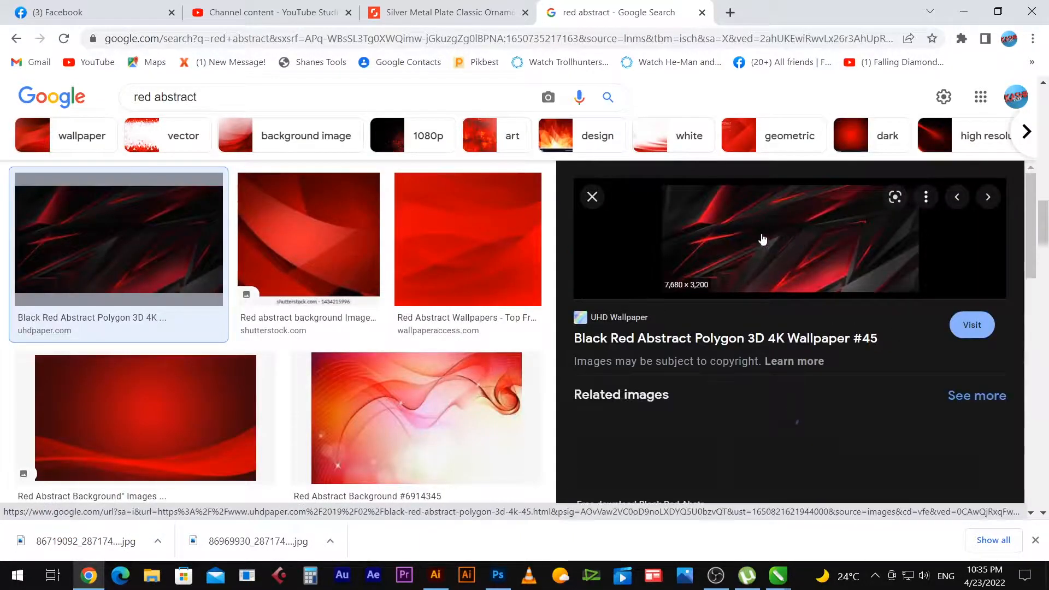
scroll(787, 305, "down", 3)
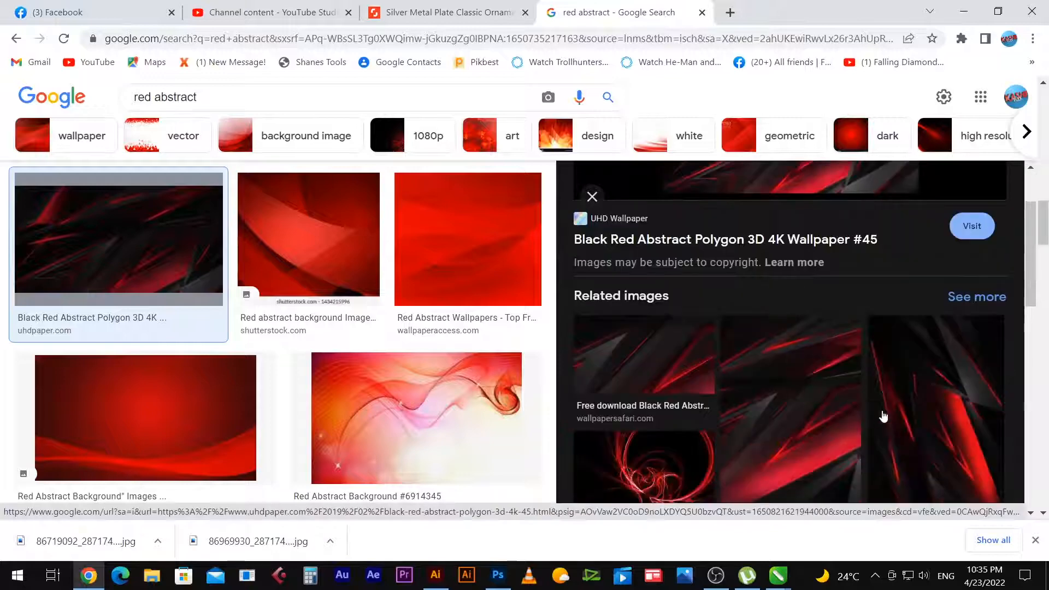
scroll(880, 417, "down", 3)
left_click(923, 382)
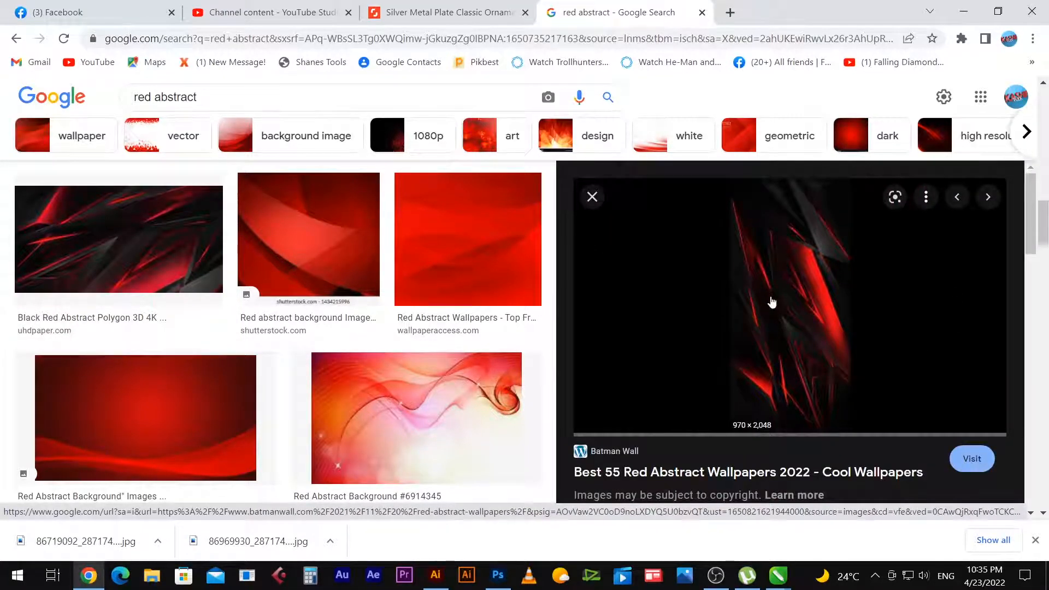
right_click(791, 357)
left_click(870, 252)
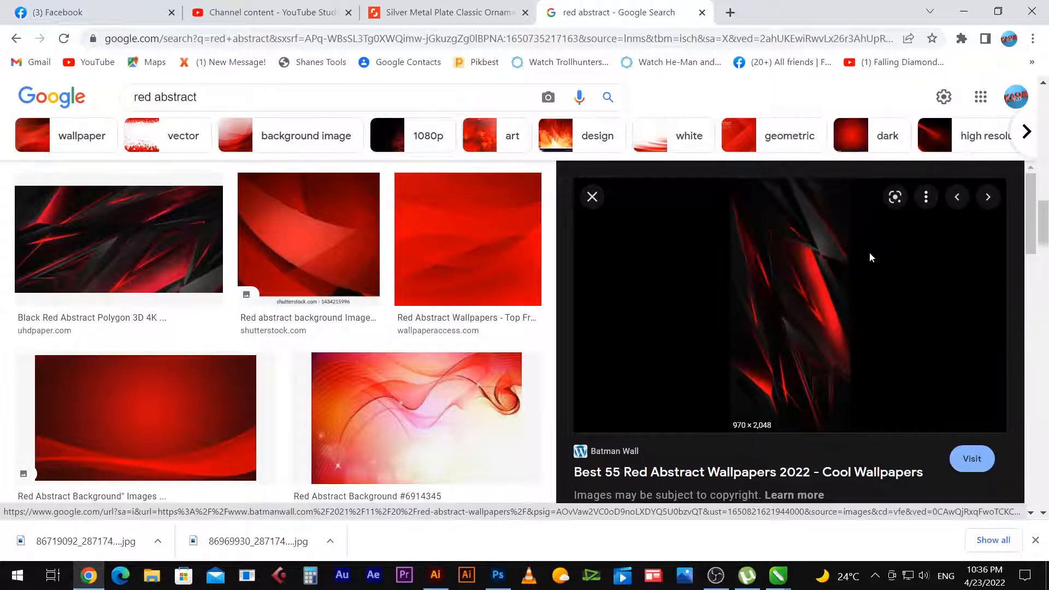
key("alt+Tab")
key("ctrl+v")
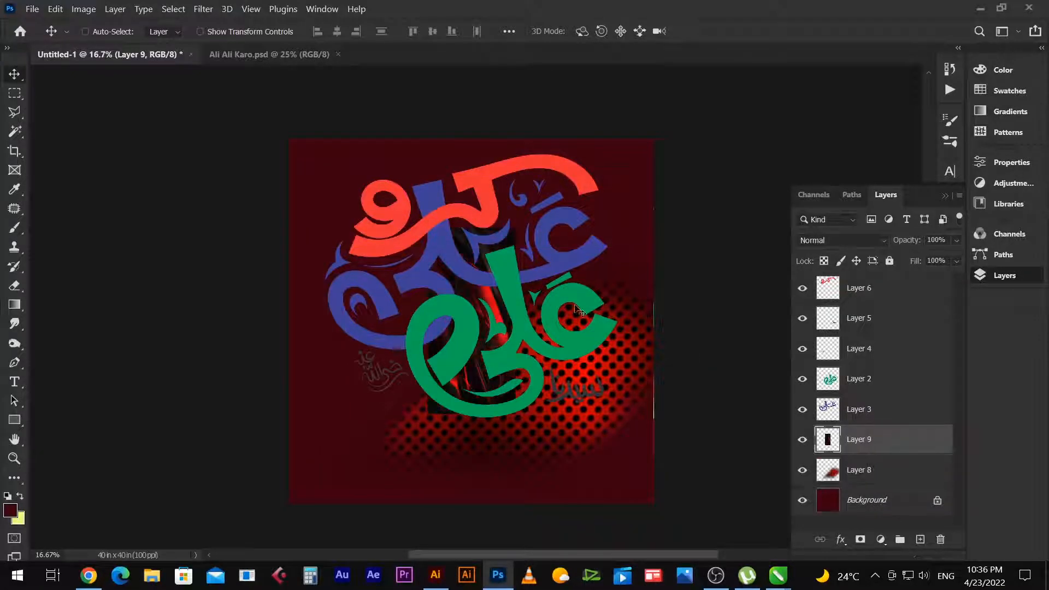
Scale the pasted black-red image to about 205% and move it to the canvas's left edge, covering the full height.
key("ctrl+t")
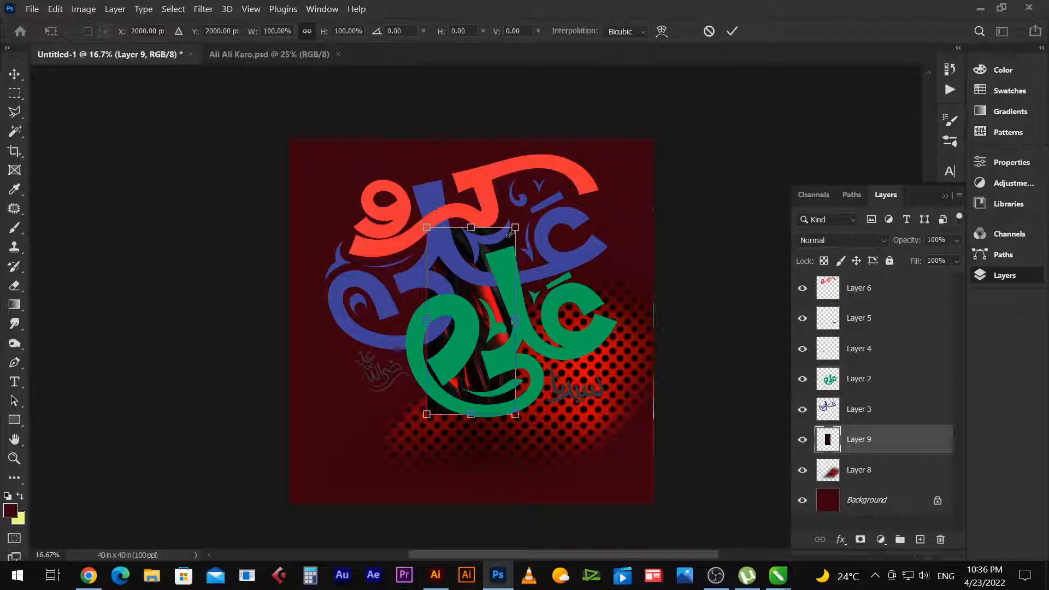
left_click_drag(510, 234, 557, 136)
left_click_drag(486, 257, 387, 258)
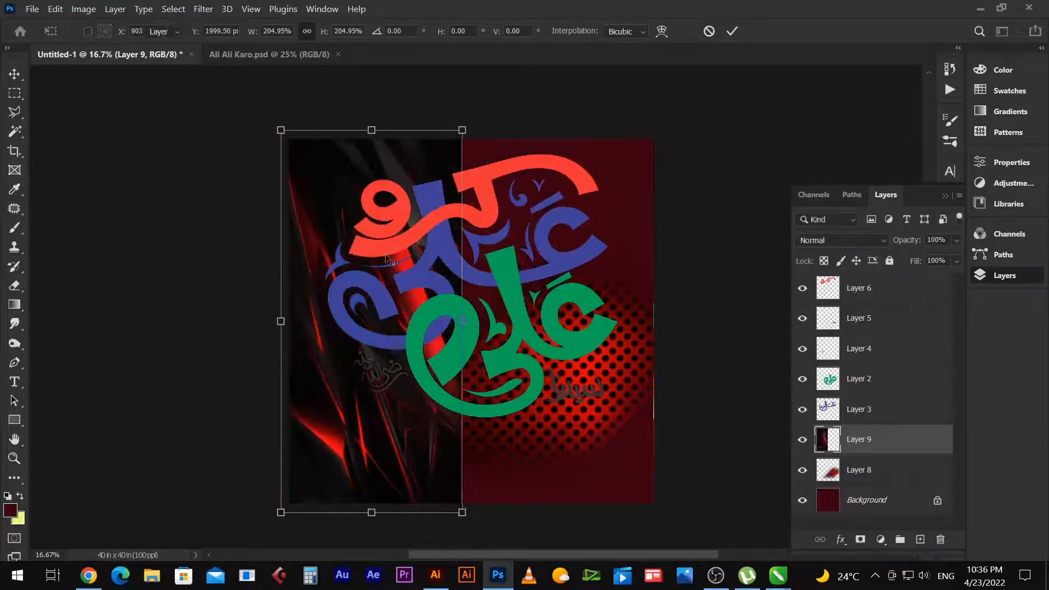
key("Return")
left_click_drag(403, 342, 385, 341)
Softly erase the black-red image's right, top and bottom edges with the 1500 px Eraser to blend it into the maroon background.
key("e")
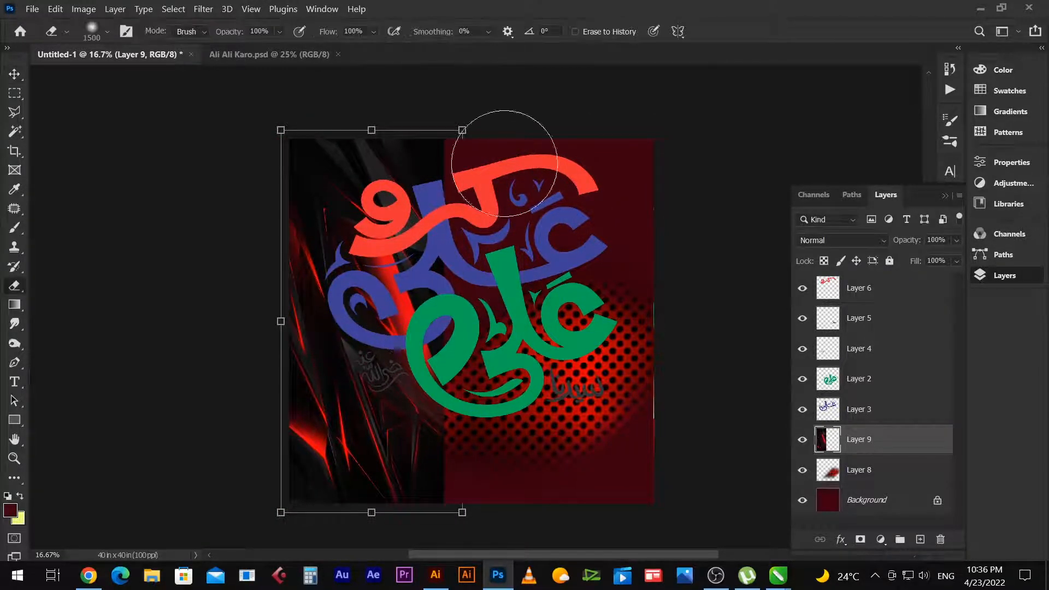
mouse_move(475, 127)
left_mouse_down()
mouse_move(462, 515)
mouse_move(277, 85)
left_mouse_up()
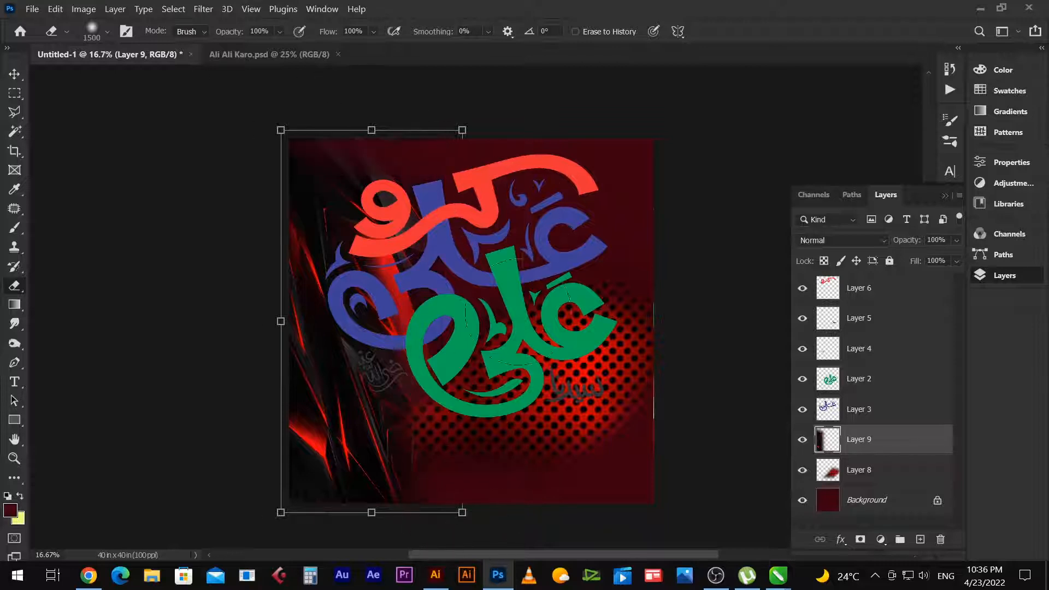
left_click_drag(522, 470, 279, 538)
key("v")
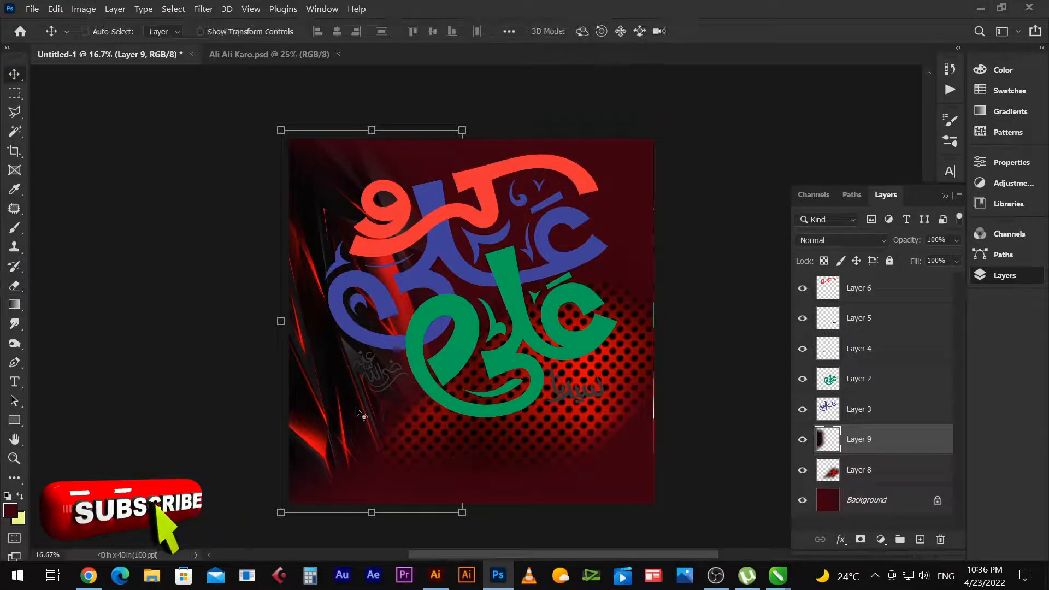
left_click(422, 363, "alt")
left_click_drag(423, 363, 358, 315)
left_click(401, 301)
left_click(404, 300)
left_click_drag(402, 272, 415, 337)
left_click(417, 301, "alt")
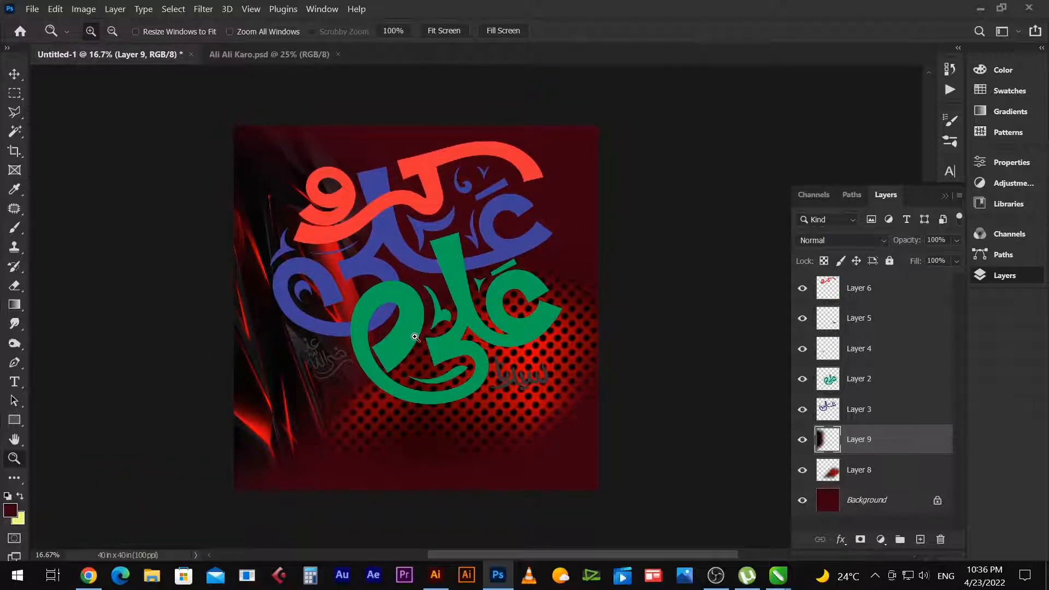
Switch to Chrome, copy VectorStock's orange-and-red "Red abstract background" image with curved stripes, and paste it into the Photoshop design.
key("alt+Tab")
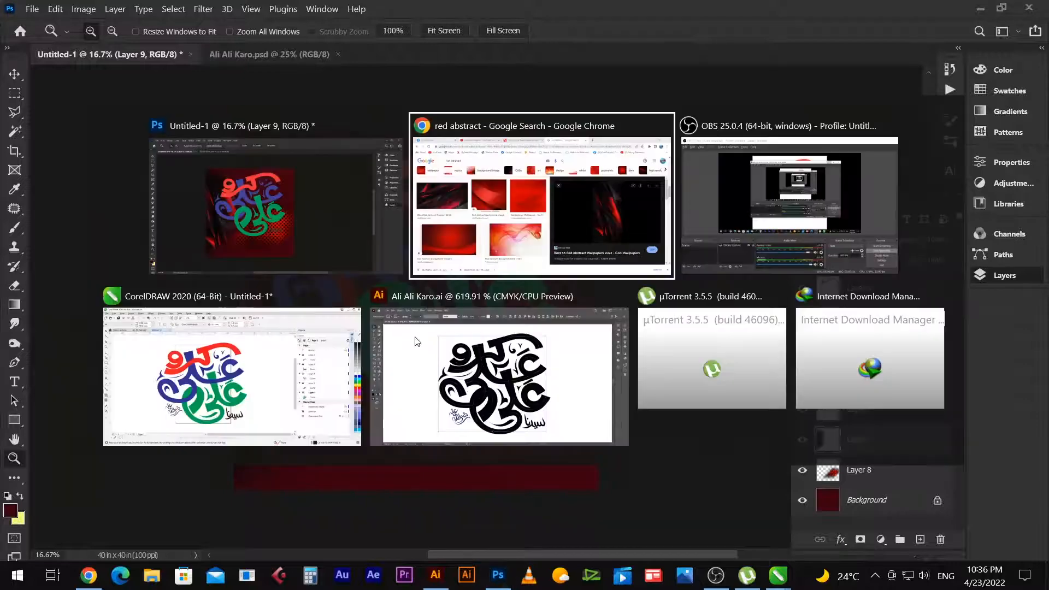
scroll(667, 400, "down", 6)
scroll(667, 400, "down", 2)
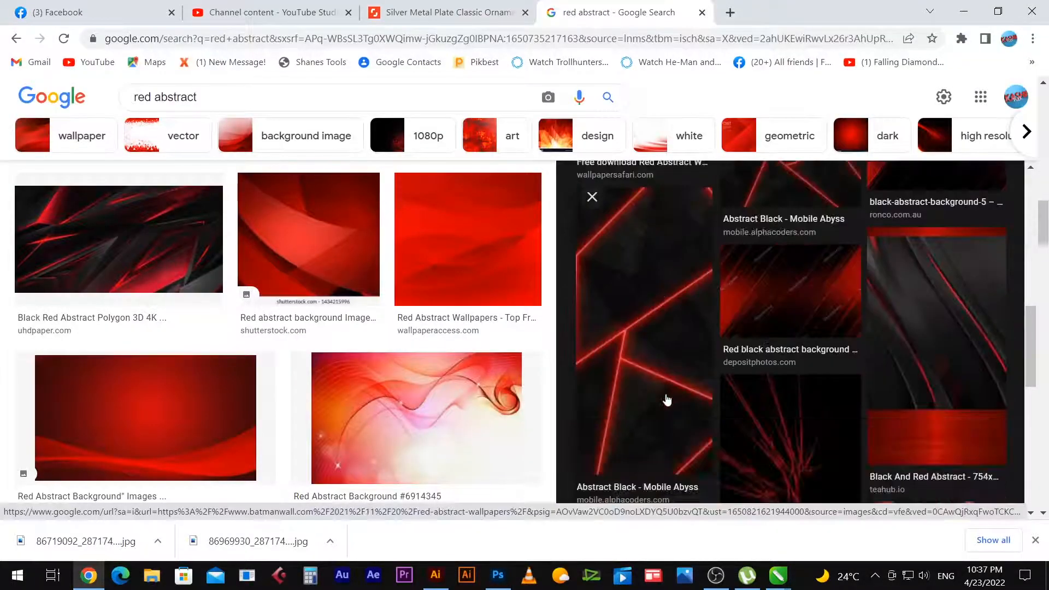
scroll(475, 391, "down", 8)
left_click(136, 284)
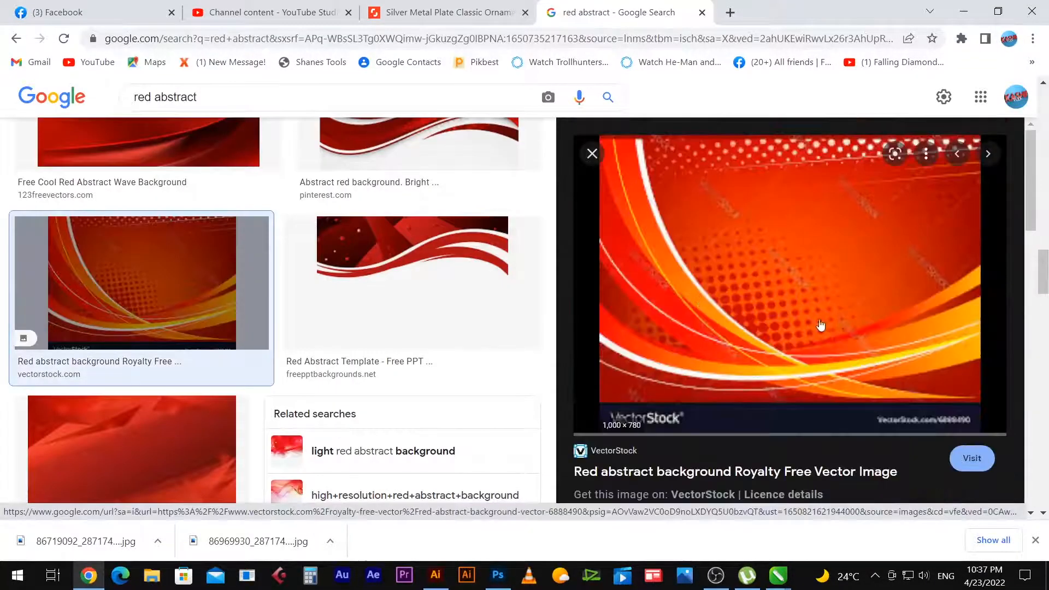
right_click(820, 302)
left_click(847, 461)
key("alt+Tab")
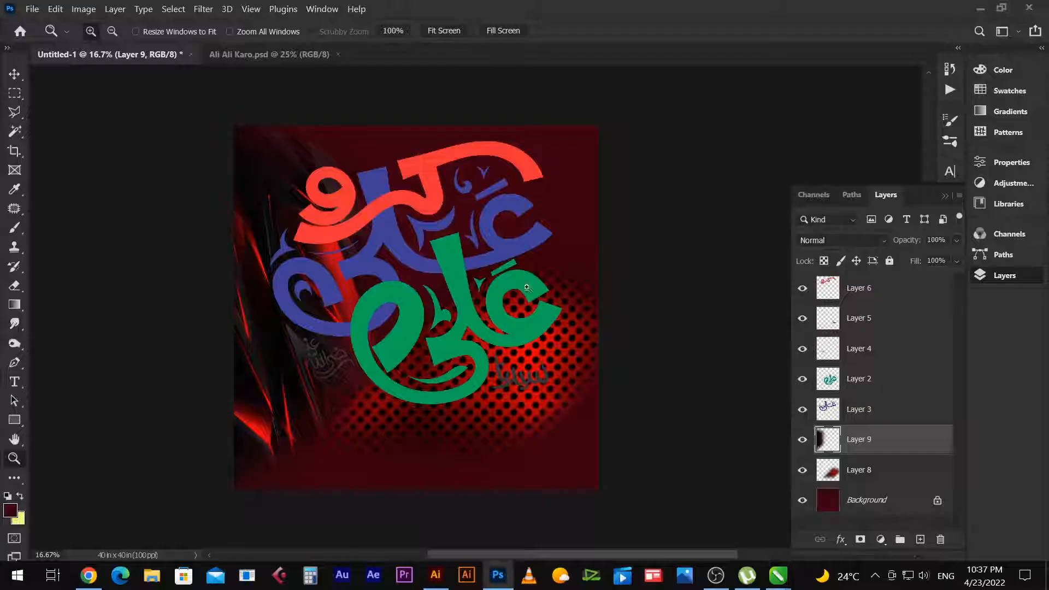
key("ctrl+v")
Enlarge the pasted orange image to span the canvas width and position it over the lower part of the canvas.
key("ctrl+t")
left_click_drag(460, 274, 569, 273)
key("Return")
key("v")
mouse_move(570, 309)
left_mouse_down()
mouse_move(541, 257)
mouse_move(539, 307)
left_mouse_up()
Softly erase the orange image's top, left, right and bottom areas, then move the remaining patch slightly down.
key("e")
left_click_drag(138, 228, 616, 280)
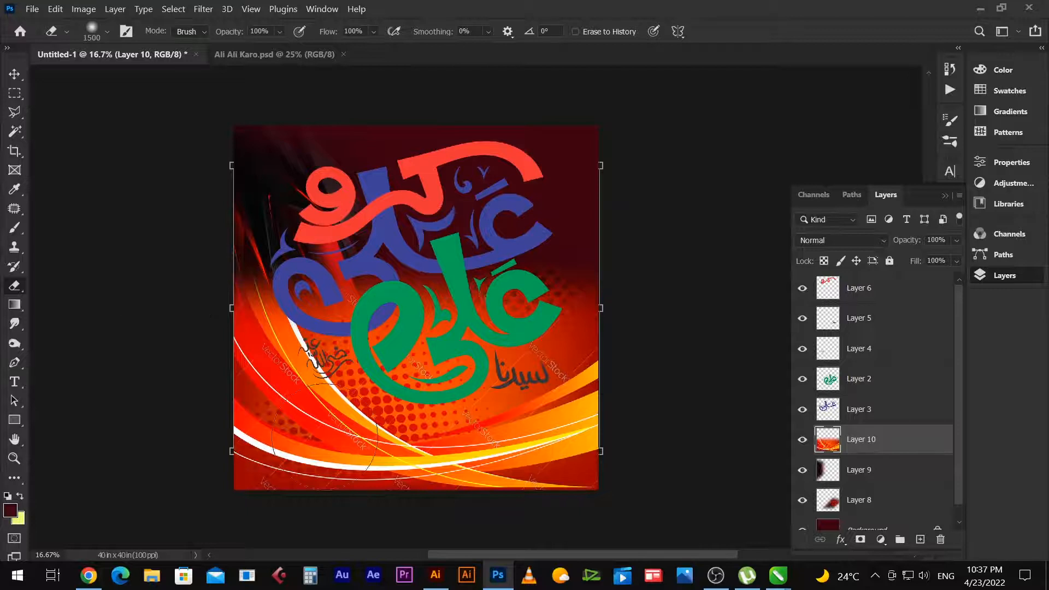
mouse_move(300, 218)
left_mouse_down()
mouse_move(233, 455)
mouse_move(365, 535)
mouse_move(589, 482)
mouse_move(674, 322)
mouse_move(685, 275)
left_mouse_up()
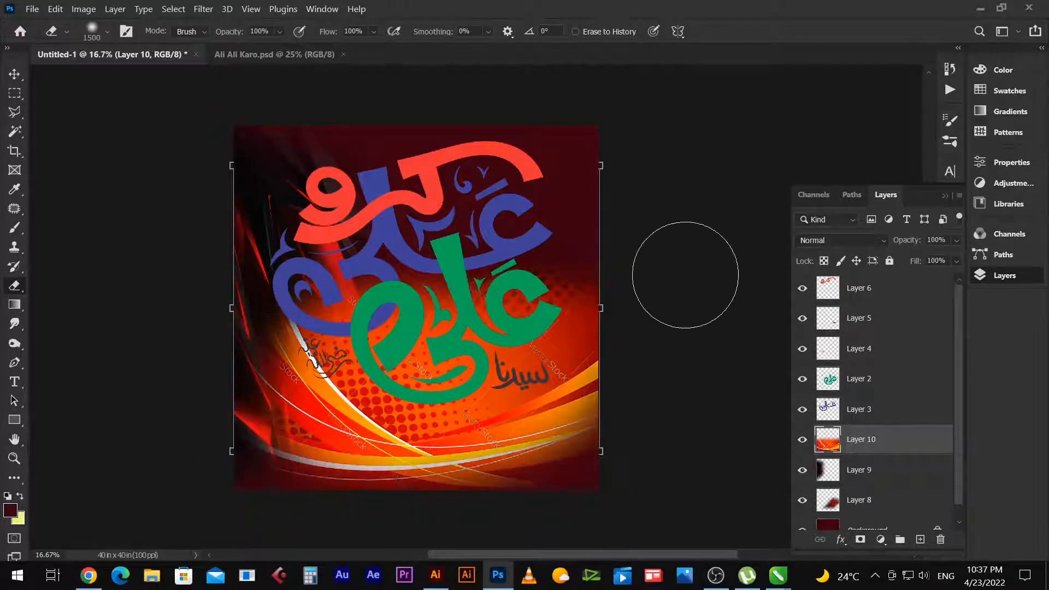
mouse_move(545, 481)
left_mouse_down()
mouse_move(627, 386)
mouse_move(609, 247)
left_mouse_up()
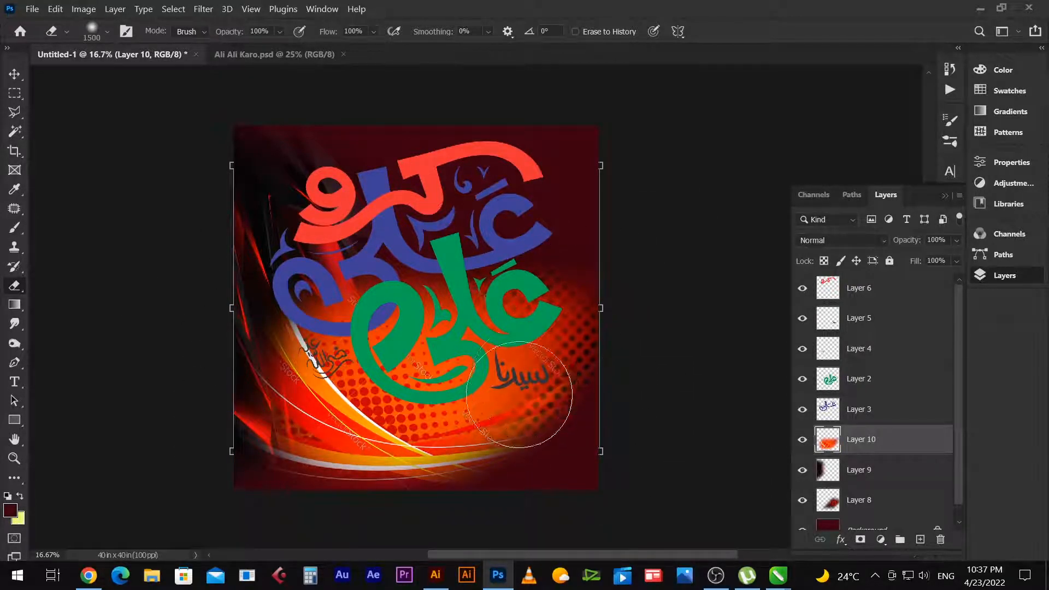
mouse_move(519, 394)
left_mouse_down()
mouse_move(560, 266)
mouse_move(501, 442)
mouse_move(427, 492)
mouse_move(524, 486)
mouse_move(421, 520)
mouse_move(234, 486)
mouse_move(220, 463)
mouse_move(395, 526)
mouse_move(461, 525)
mouse_move(228, 410)
left_mouse_up()
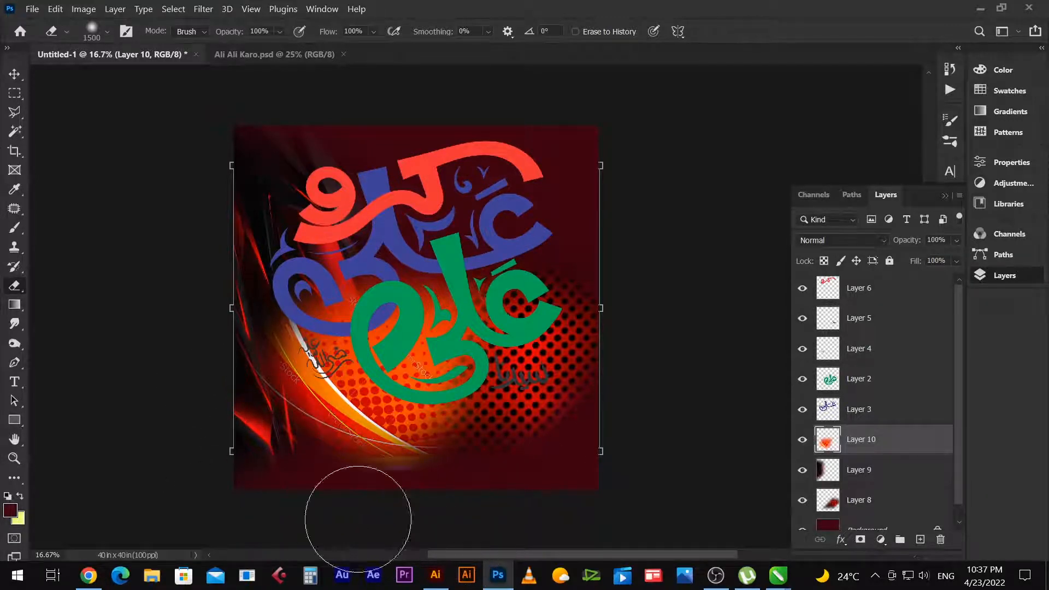
left_click_drag(357, 519, 527, 537)
key("v")
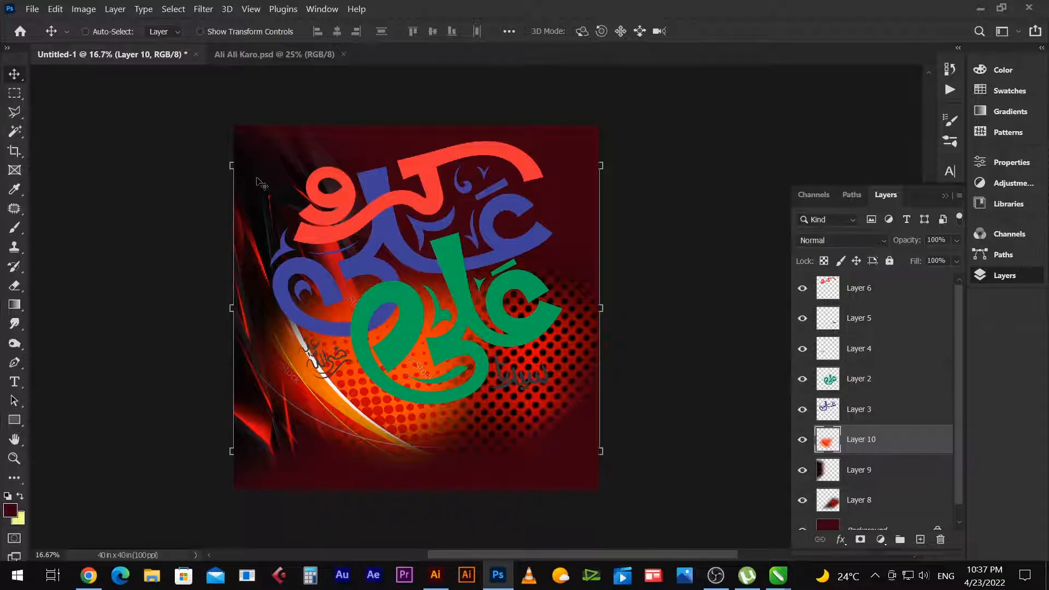
mouse_move(342, 417)
left_mouse_down()
mouse_move(348, 402)
mouse_move(355, 429)
mouse_move(326, 432)
mouse_move(355, 426)
mouse_move(344, 431)
left_mouse_up()
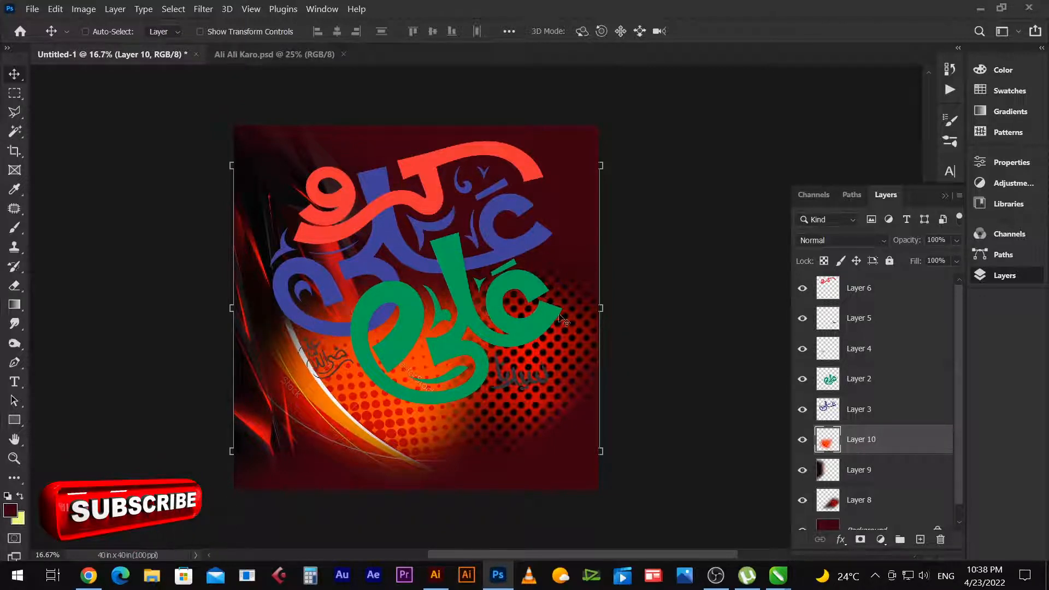
Darken the orange patch with a Curves point at input 152, output 104, and move the patch left and slightly down.
key("ctrl")
key("ctrl+m")
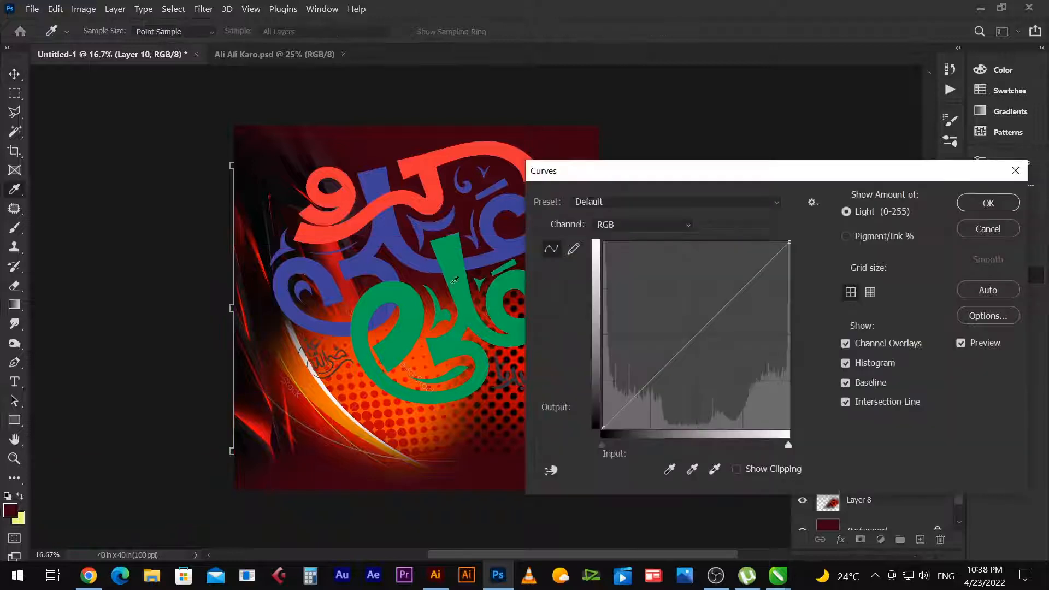
left_click(710, 346)
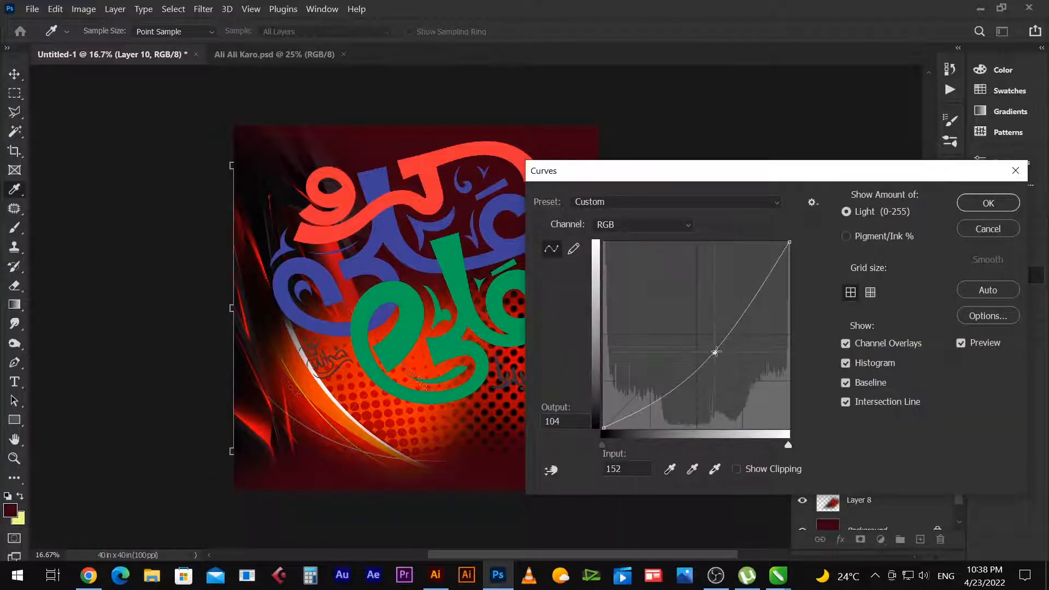
left_click(987, 204)
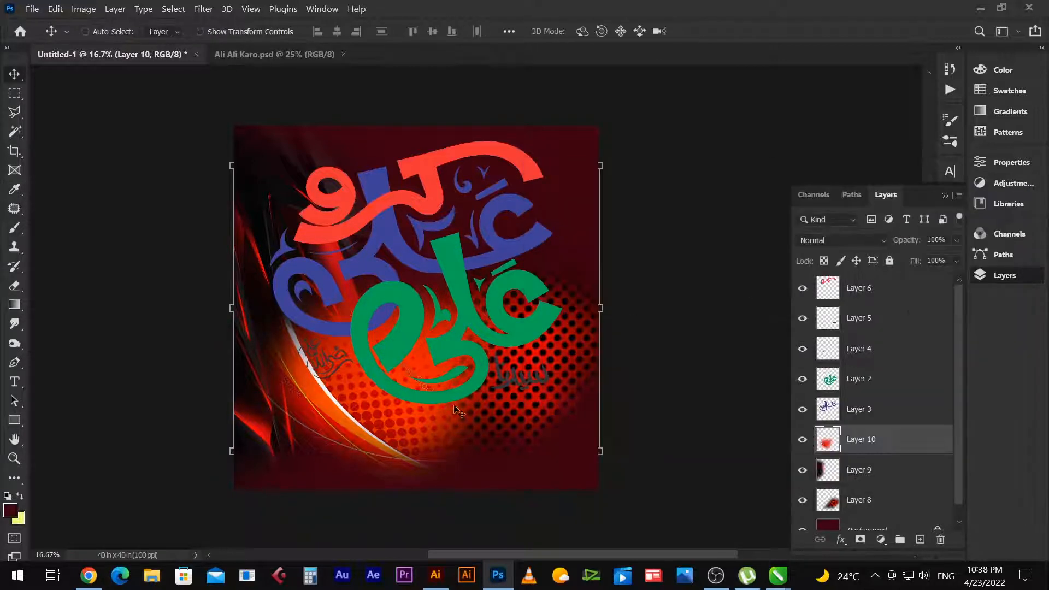
left_click_drag(393, 380, 379, 388)
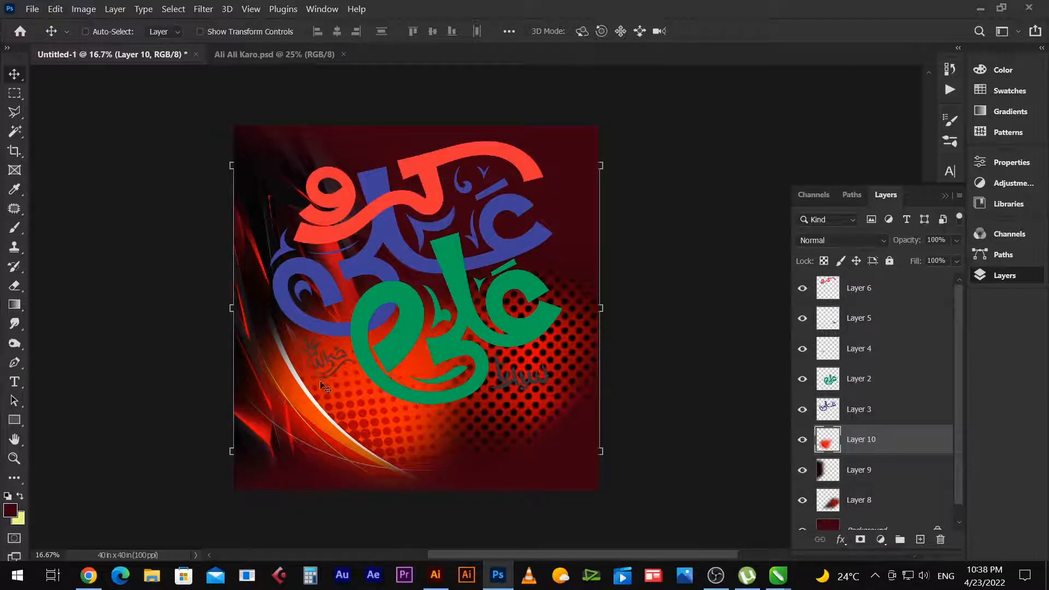
left_click_drag(322, 420, 305, 404)
Lightly erase the orange patch's lower-left edge with the soft 1500 px Eraser, undoing strokes that fade the curved stripe too much.
key("e")
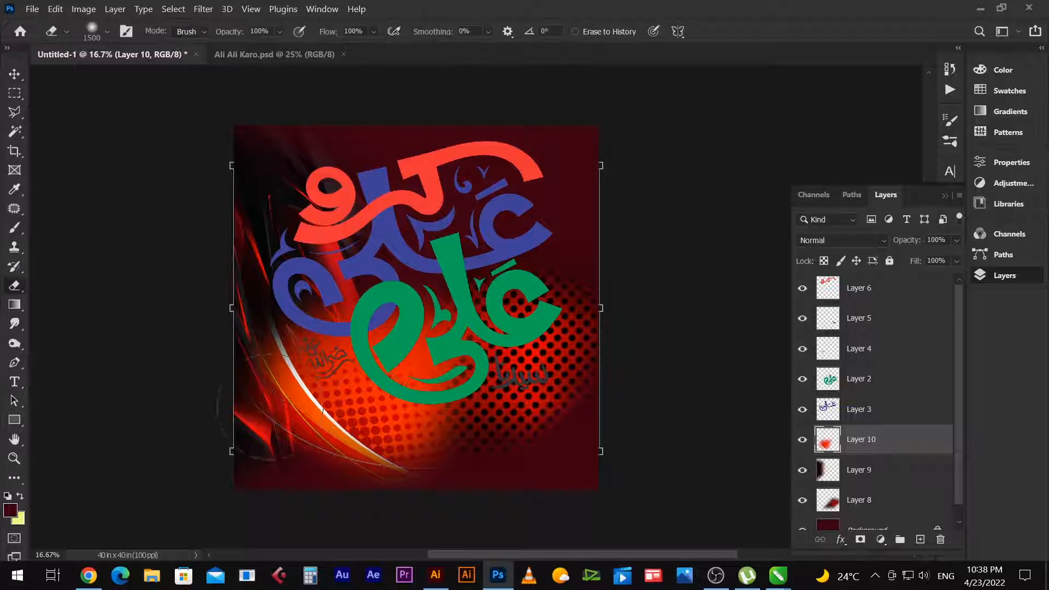
mouse_move(257, 289)
left_mouse_down()
mouse_move(189, 440)
mouse_move(227, 349)
mouse_move(271, 453)
mouse_move(229, 401)
mouse_move(302, 510)
left_mouse_up()
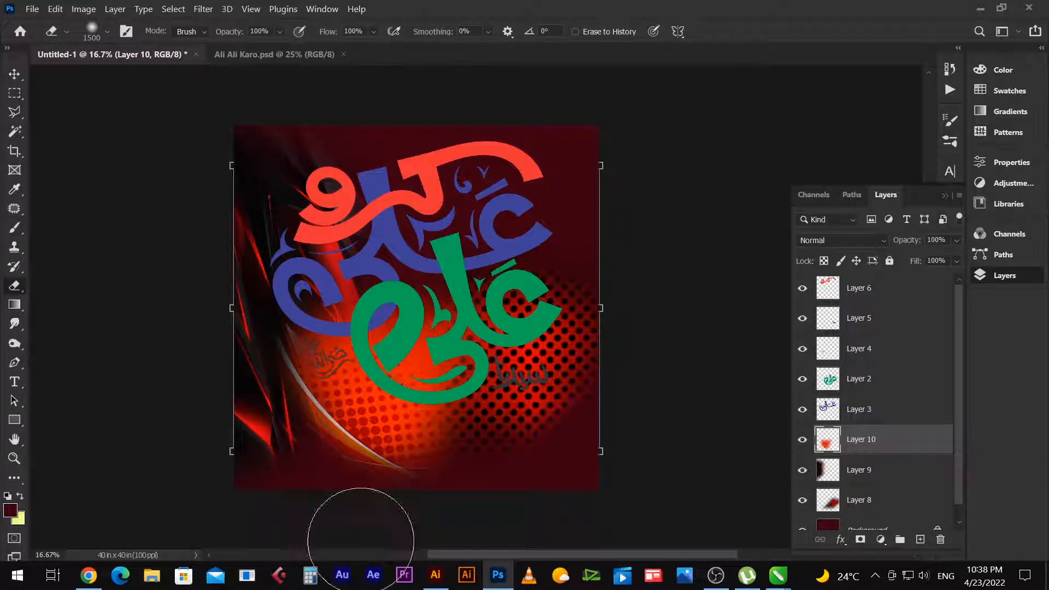
key("ctrl+z")
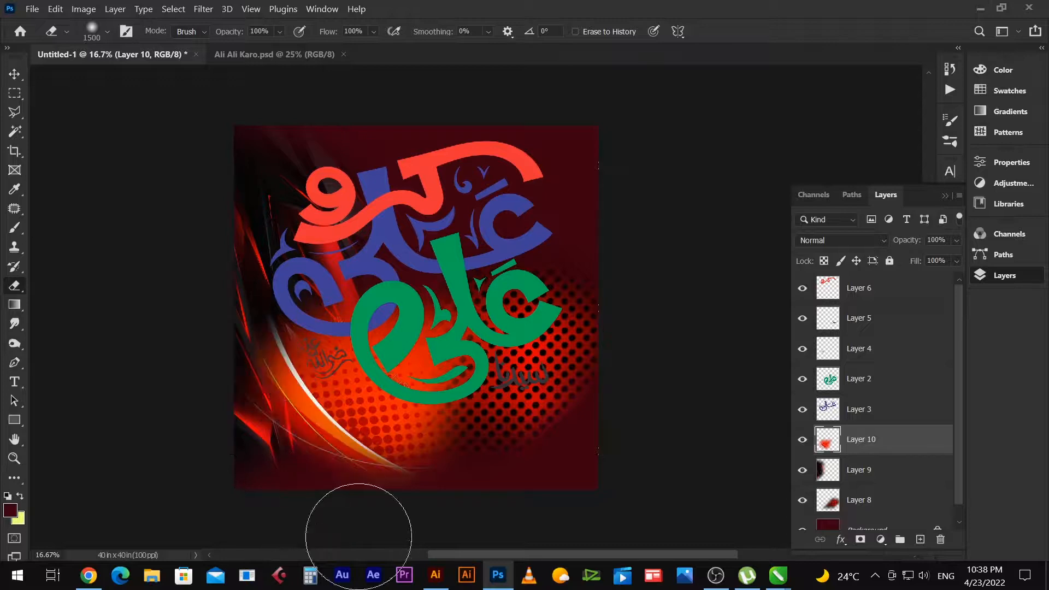
left_click_drag(314, 515, 153, 337)
key("ctrl+z")
mouse_move(310, 508)
left_mouse_down()
mouse_move(186, 429)
mouse_move(253, 262)
mouse_move(245, 313)
left_mouse_up()
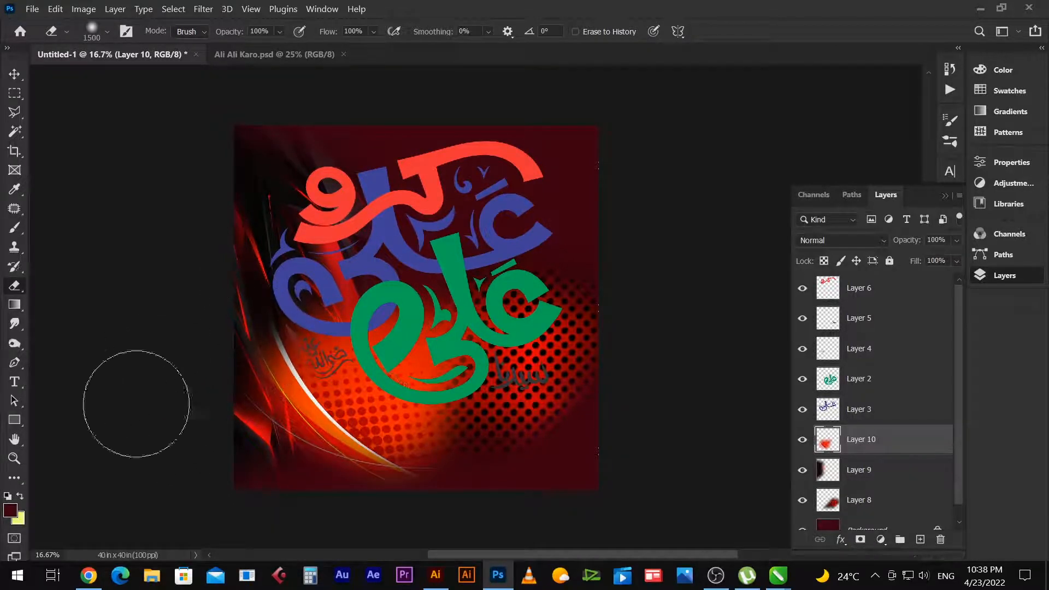
Move the orange patch slightly up and to the left on the canvas.
key("v")
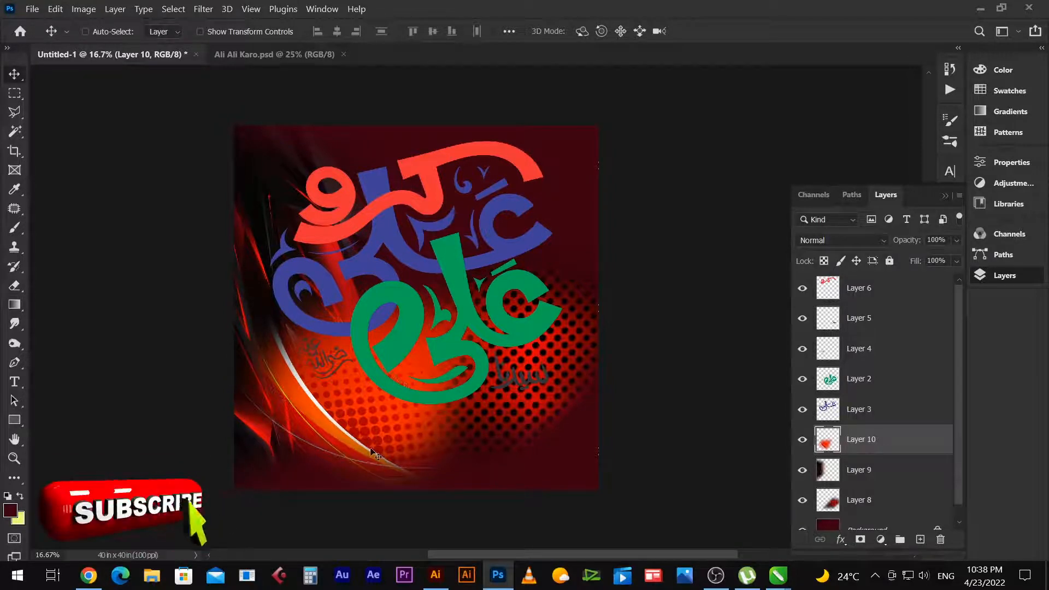
left_click_drag(371, 453, 365, 442)
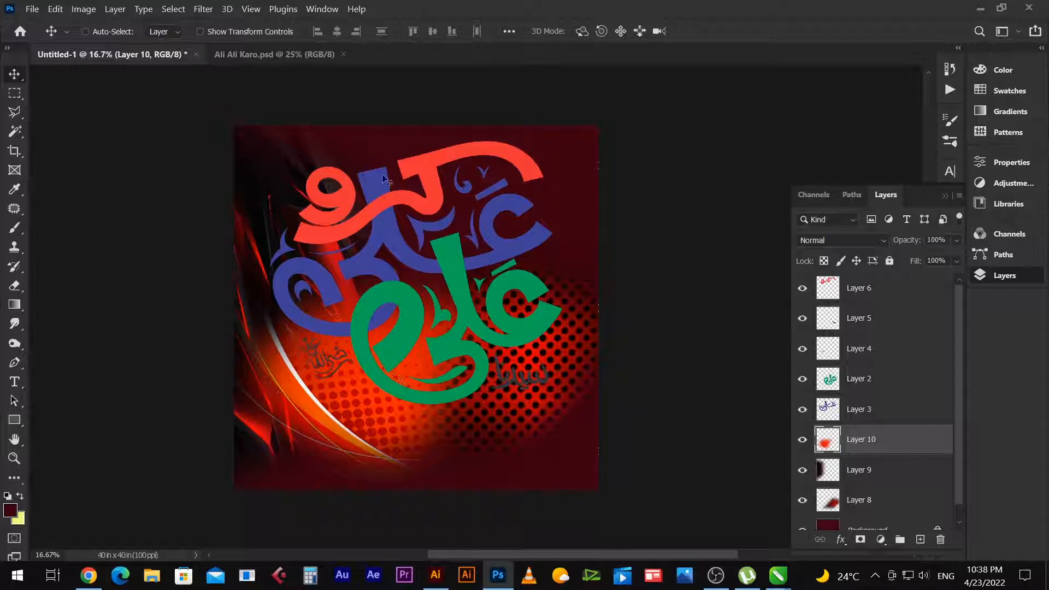
Switch to Chrome and copy the black and red halftone-dot image from 123RF in the red abstract results.
key("alt+Tab")
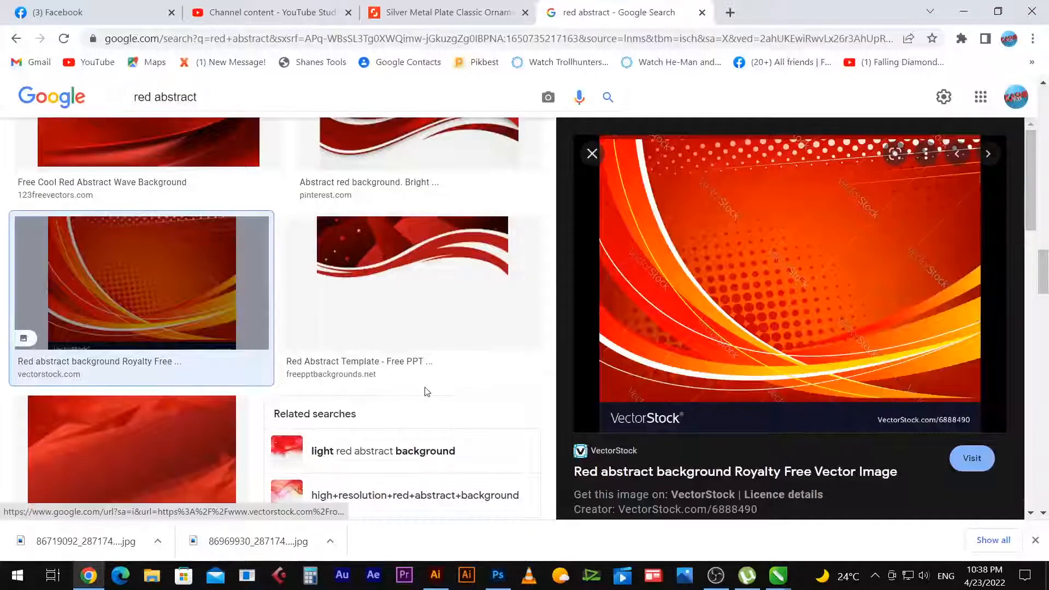
scroll(220, 346, "down", 6)
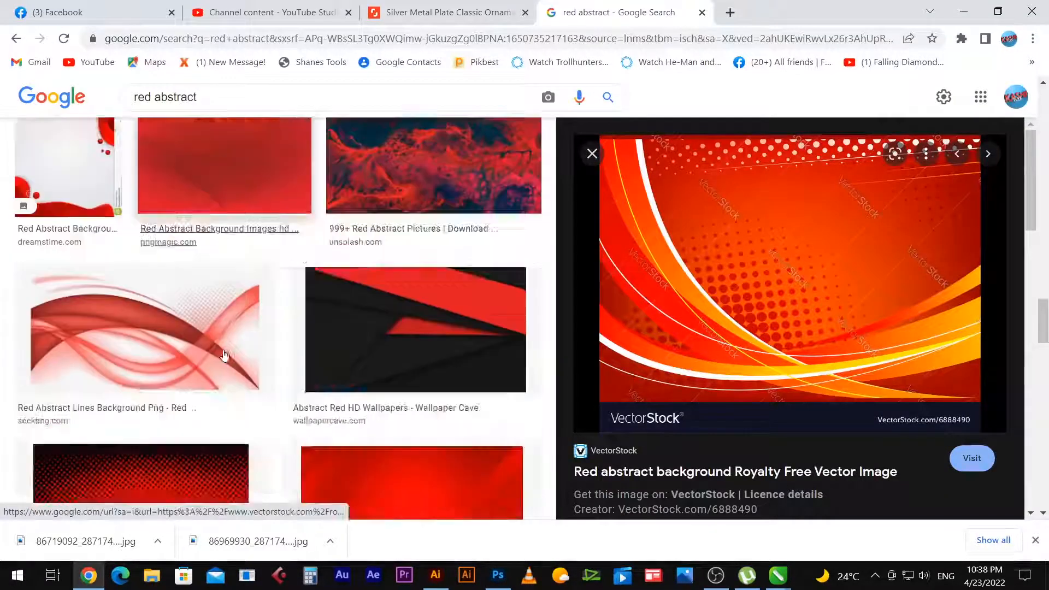
left_click(164, 304)
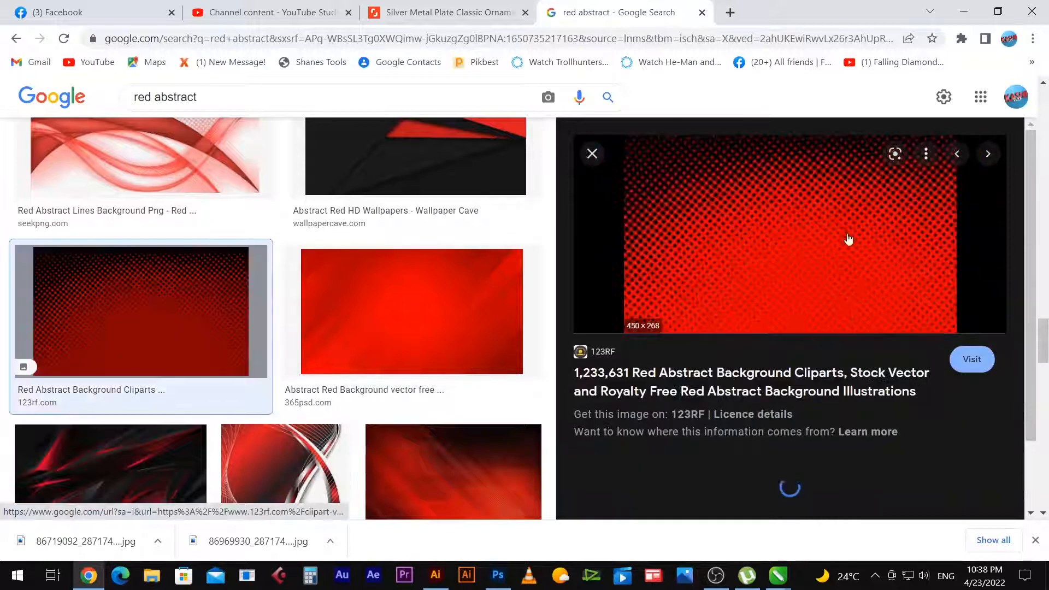
right_click(767, 236)
left_click(809, 403)
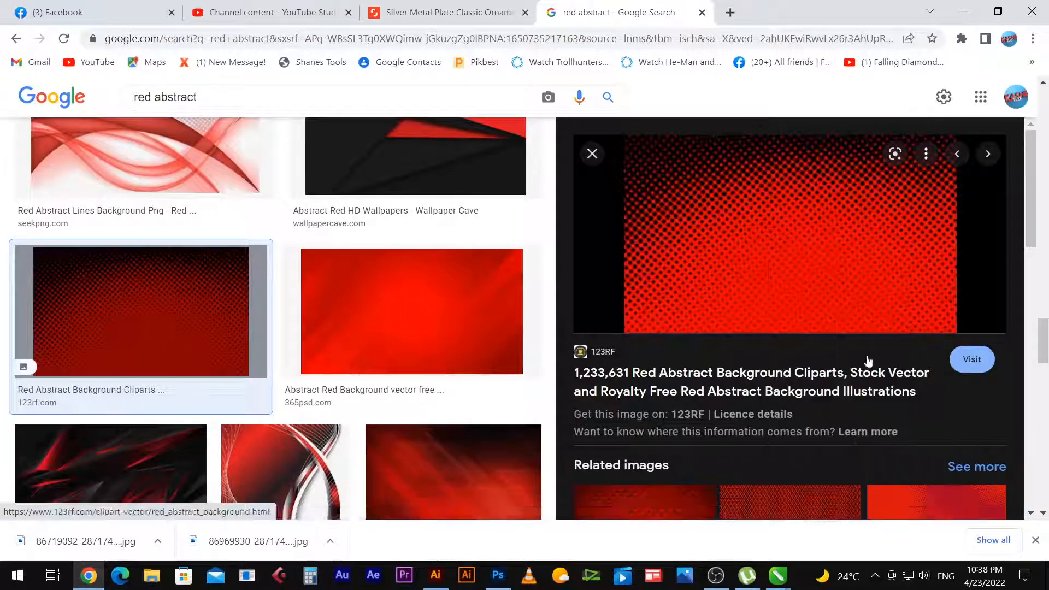
Switch to Photoshop, paste the halftone image, and enlarge it to slightly more than the canvas width over the upper part of the canvas.
key("alt+Tab")
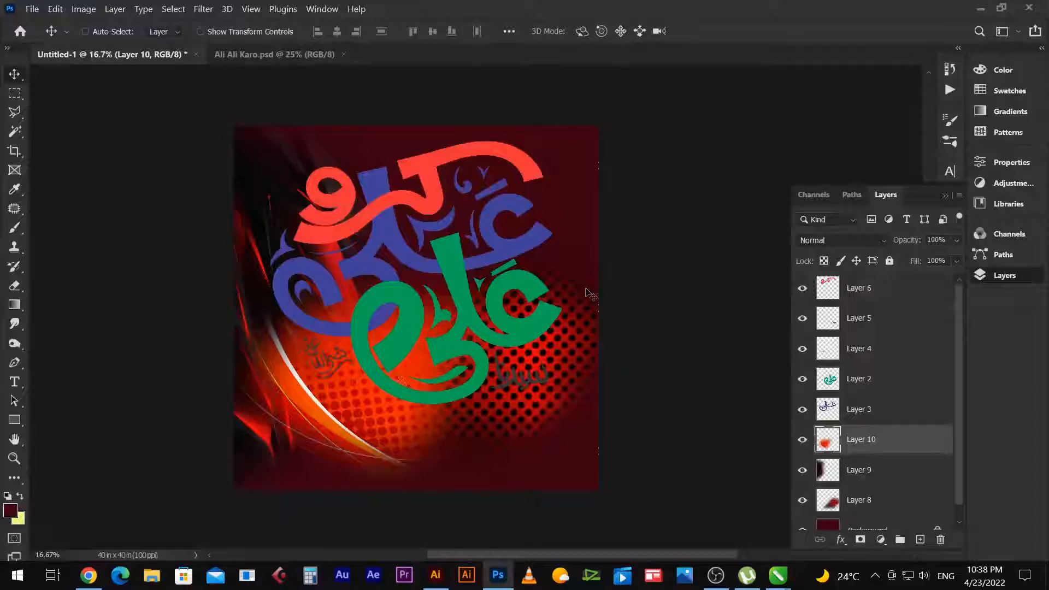
key("ctrl+v")
key("ctrl+t")
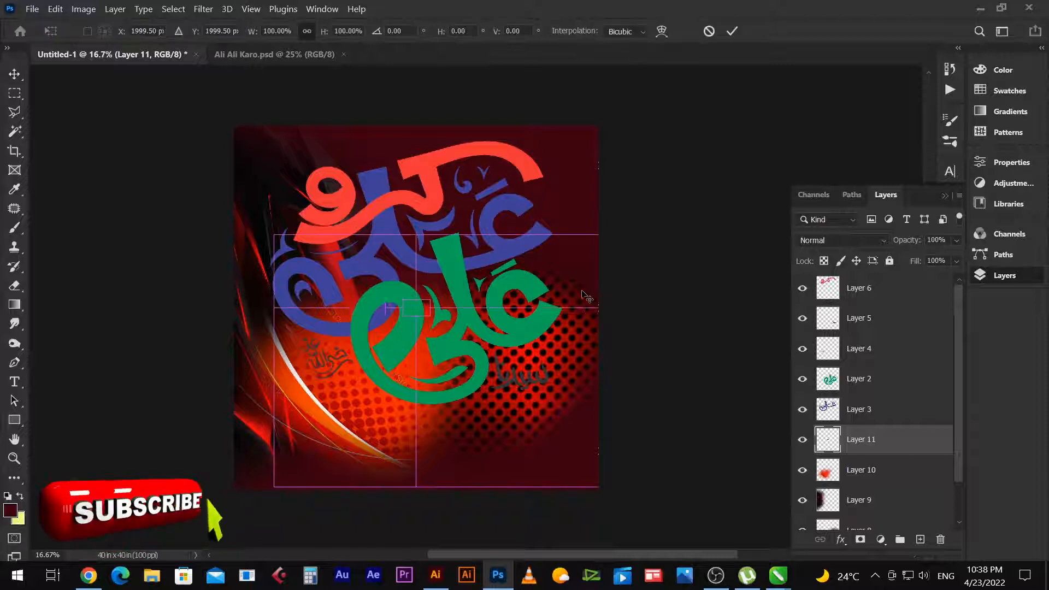
left_click_drag(430, 300, 612, 212)
left_click_drag(551, 264, 551, 186)
key("Return")
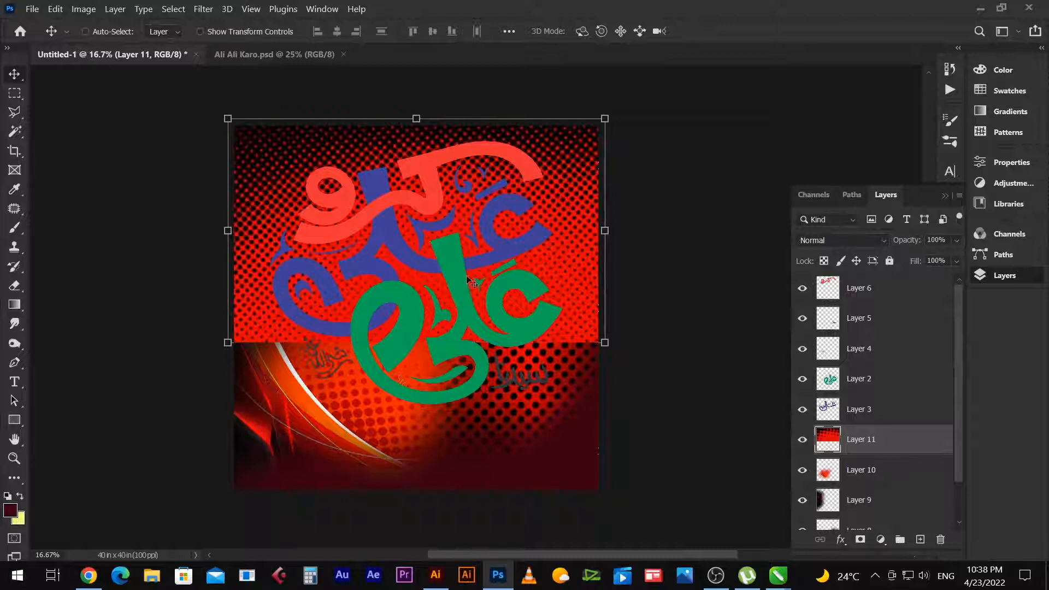
Softly erase the halftone image's right, left and lower edges with the 1500 px Eraser to blend it into the background.
key("e")
mouse_move(658, 245)
left_mouse_down()
mouse_move(168, 386)
mouse_move(652, 354)
mouse_move(601, 245)
mouse_move(632, 112)
mouse_move(658, 152)
left_mouse_up()
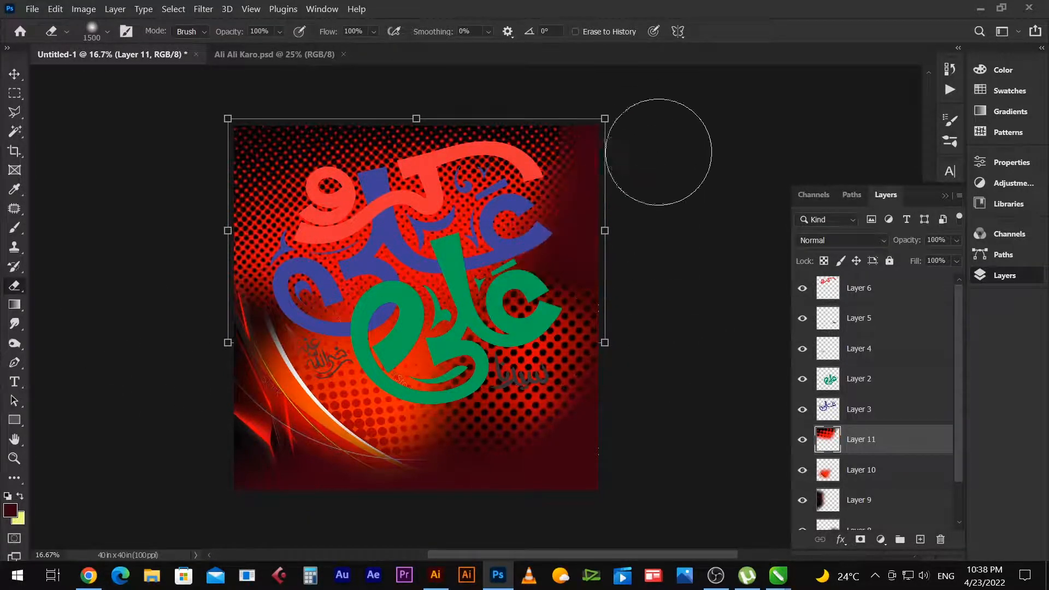
mouse_move(178, 234)
left_mouse_down()
mouse_move(453, 364)
mouse_move(173, 191)
mouse_move(511, 336)
mouse_move(569, 337)
left_mouse_up()
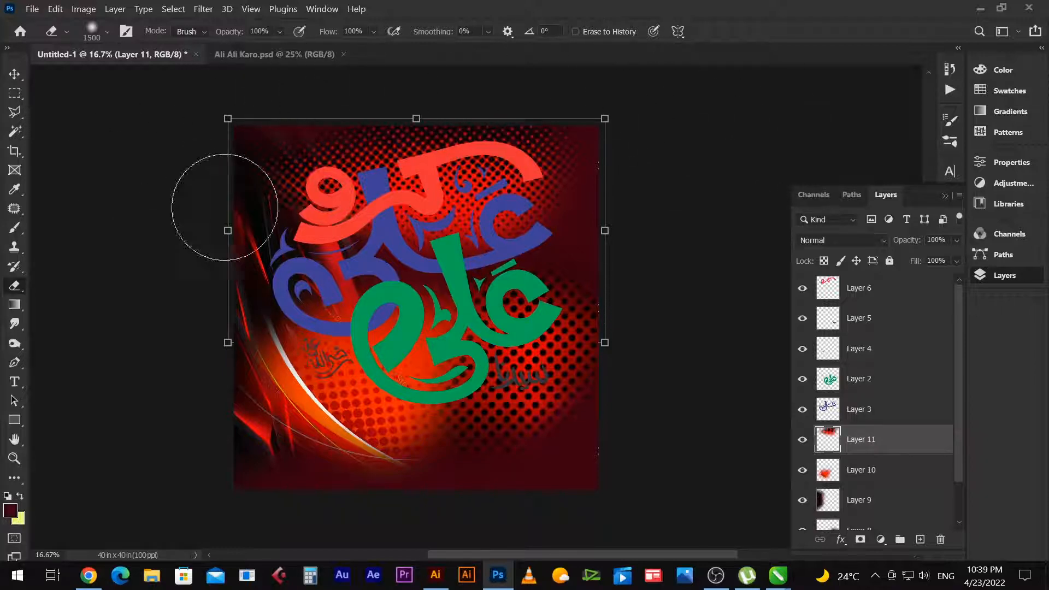
key("v")
Switch to Chrome, find the Dark Simple Red Abstract 4k image from HDQwalls among the red abstract results, and copy it.
key("alt+Tab")
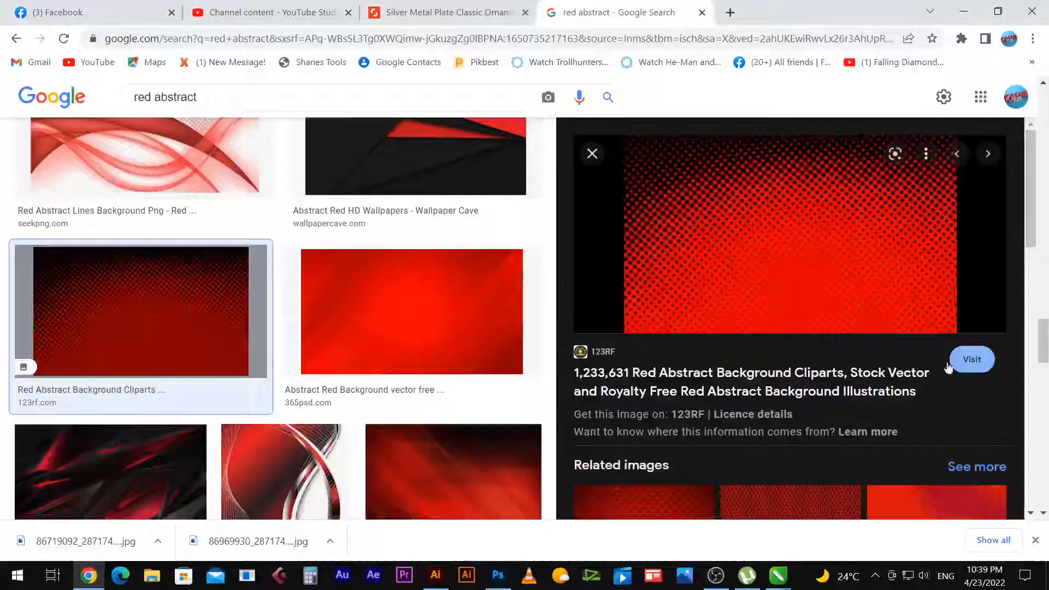
key("Page_Down")
left_click_drag(410, 402, 419, 353)
key("Page_Down")
key("Page_Down")
key("Page_Down")
key("Page_Down")
scroll(419, 354, "down", 12)
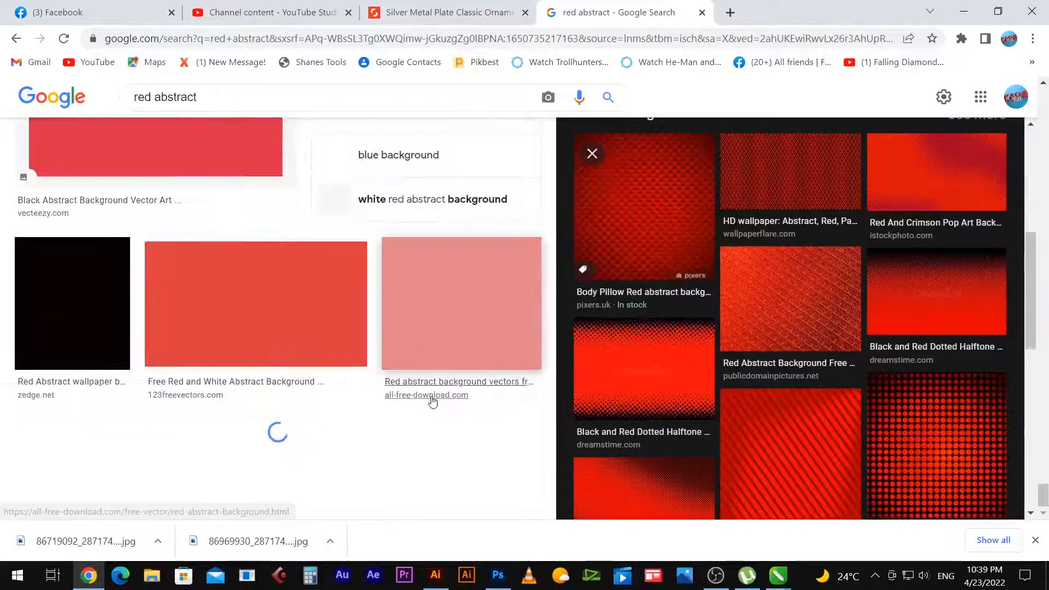
scroll(433, 392, "up", 10)
scroll(434, 389, "up", 2)
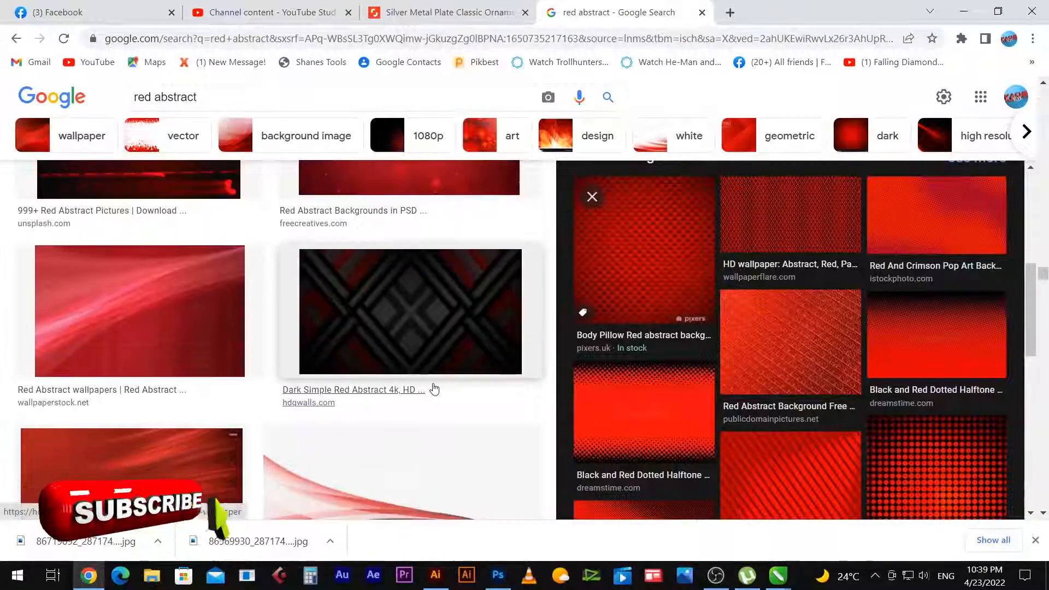
scroll(434, 390, "down", 2)
scroll(433, 390, "up", 3)
left_click(519, 364)
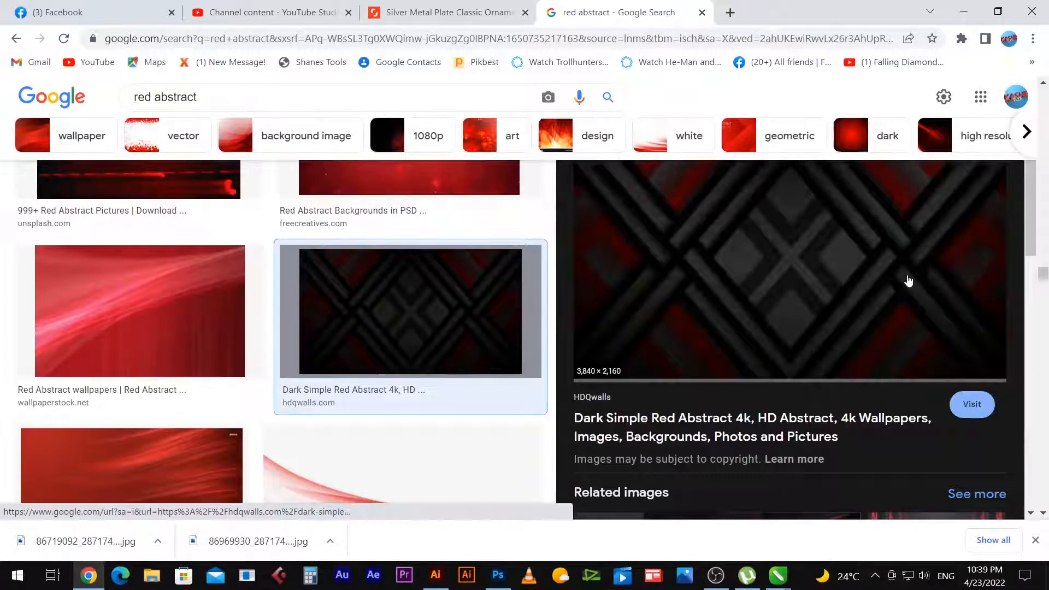
scroll(908, 281, "up", 3)
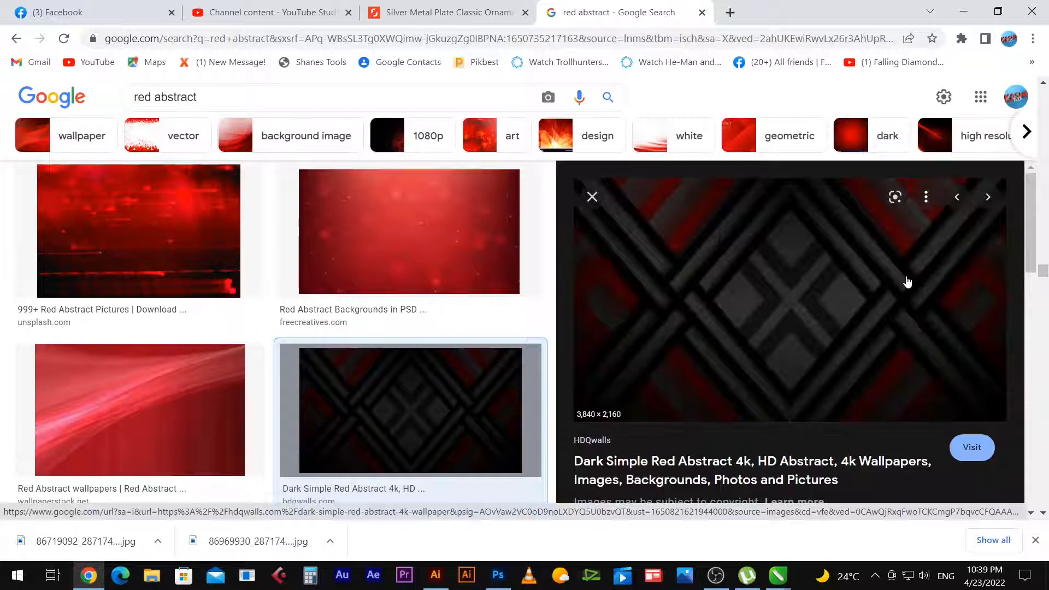
right_click(907, 282)
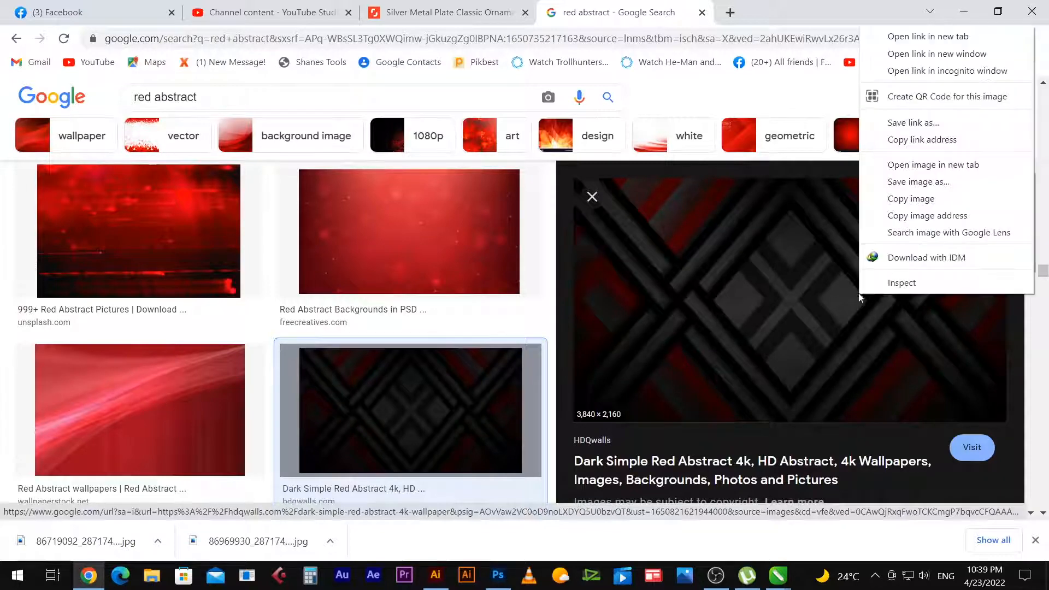
left_click(921, 197)
Switch to Photoshop, paste the dark geometric image, and scale it to nearly the canvas width, centred behind the lettering.
key("alt+Tab")
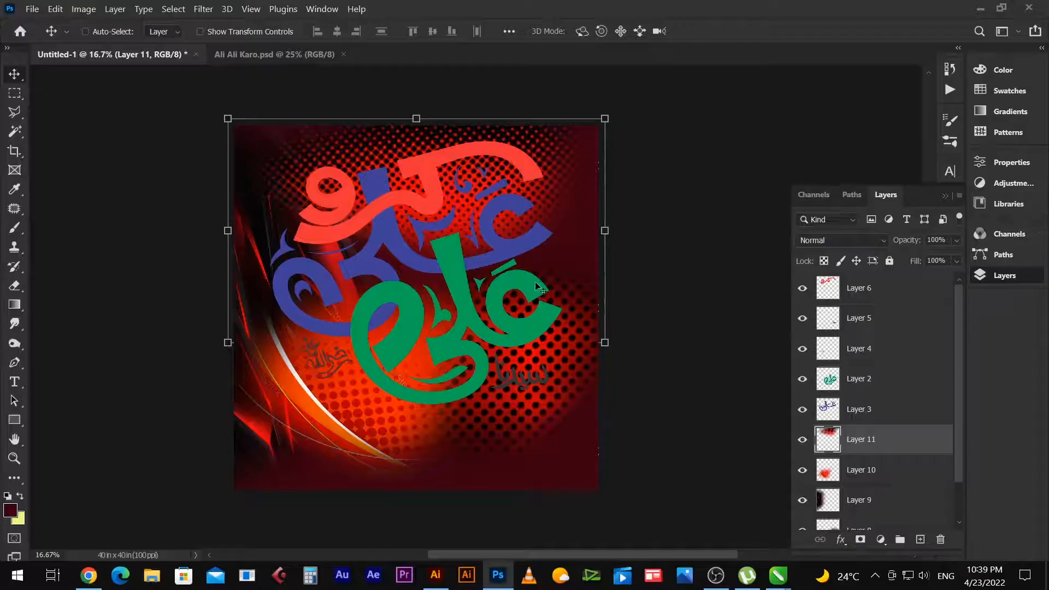
key("ctrl+v")
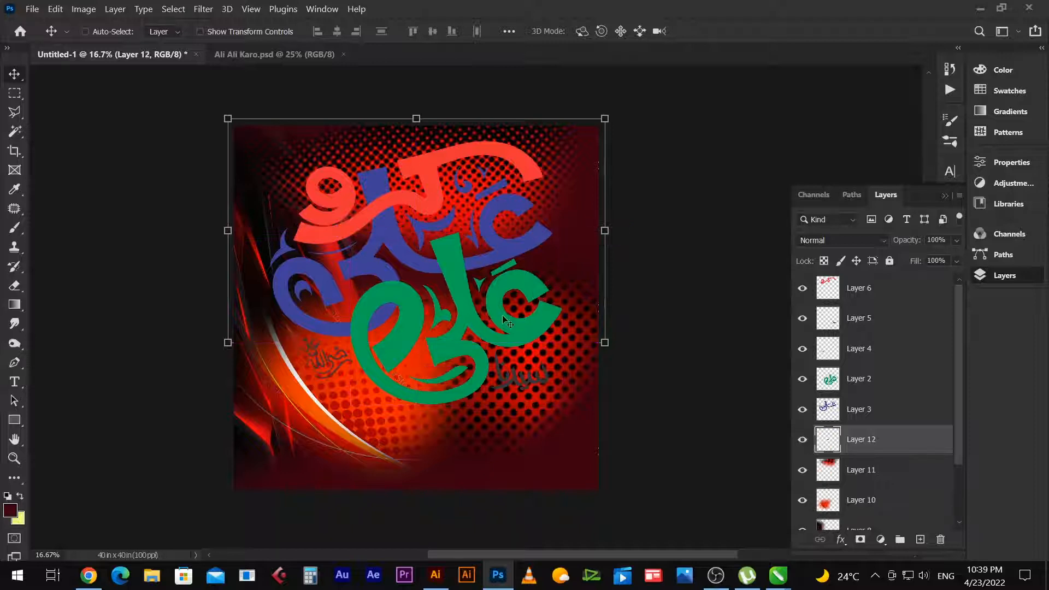
key("ctrl")
key("ctrl+t")
mouse_move(597, 199)
left_mouse_down()
mouse_move(636, 188)
mouse_move(588, 211)
left_mouse_up()
key("Return")
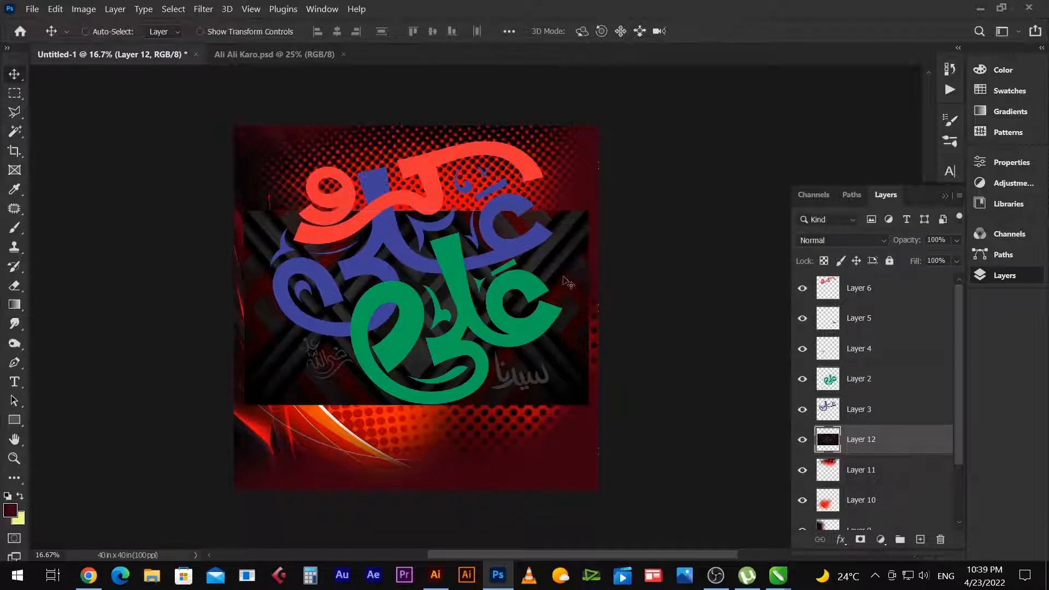
Softly erase the dark geometric image's top, right, left and bottom edges with the 1500 px Eraser.
key("e")
mouse_move(464, 162)
left_mouse_down()
mouse_move(565, 244)
mouse_move(662, 393)
left_mouse_up()
left_click_drag(280, 144, 149, 282)
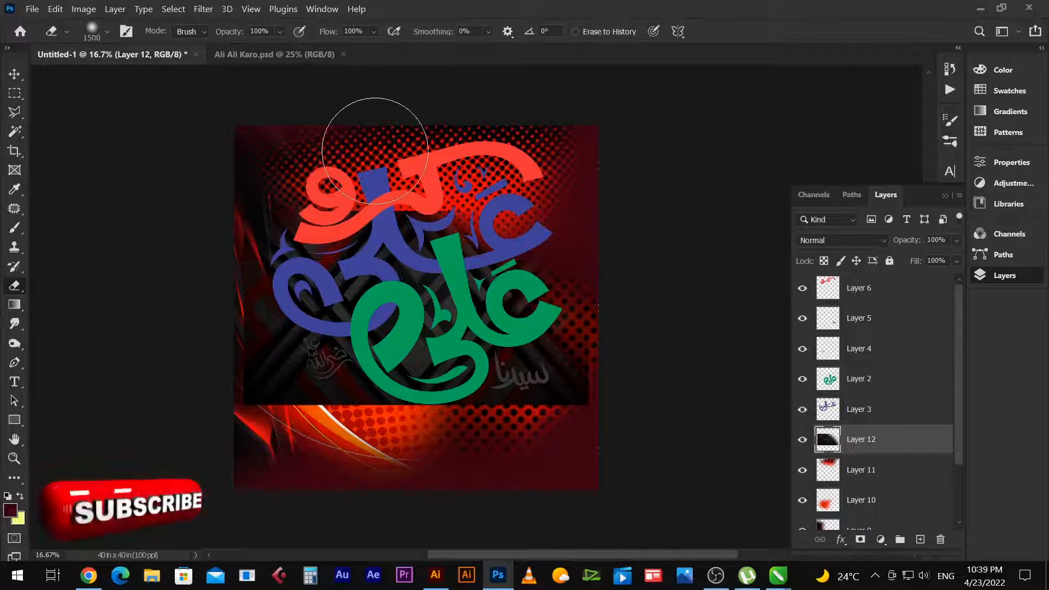
left_click_drag(372, 153, 194, 254)
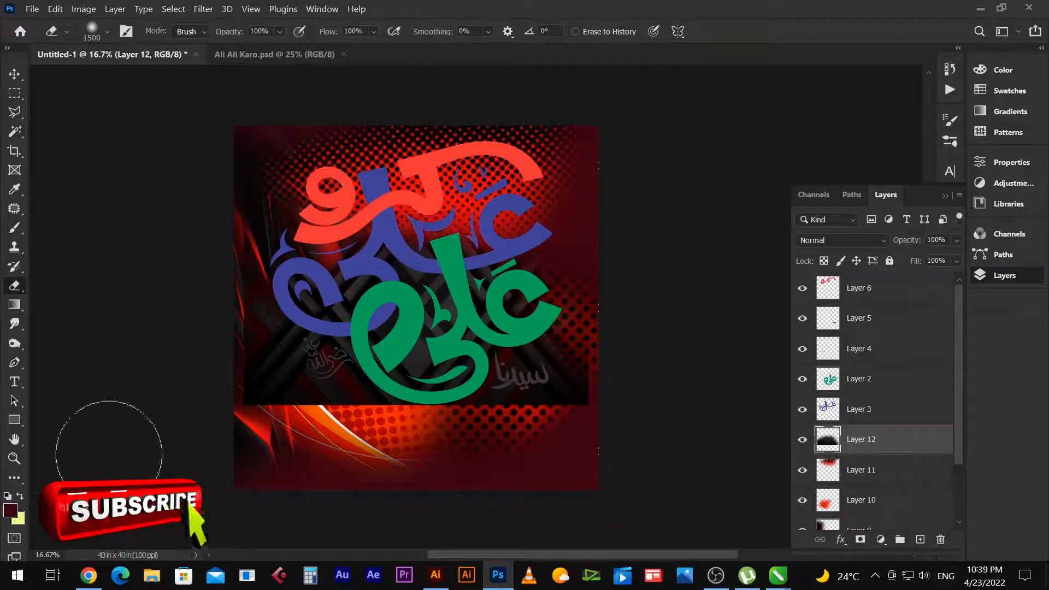
left_click_drag(257, 376, 393, 481)
Enlarge the faded dark geometric patch beyond the canvas width and move it upward behind the lettering.
key("ctrl+t")
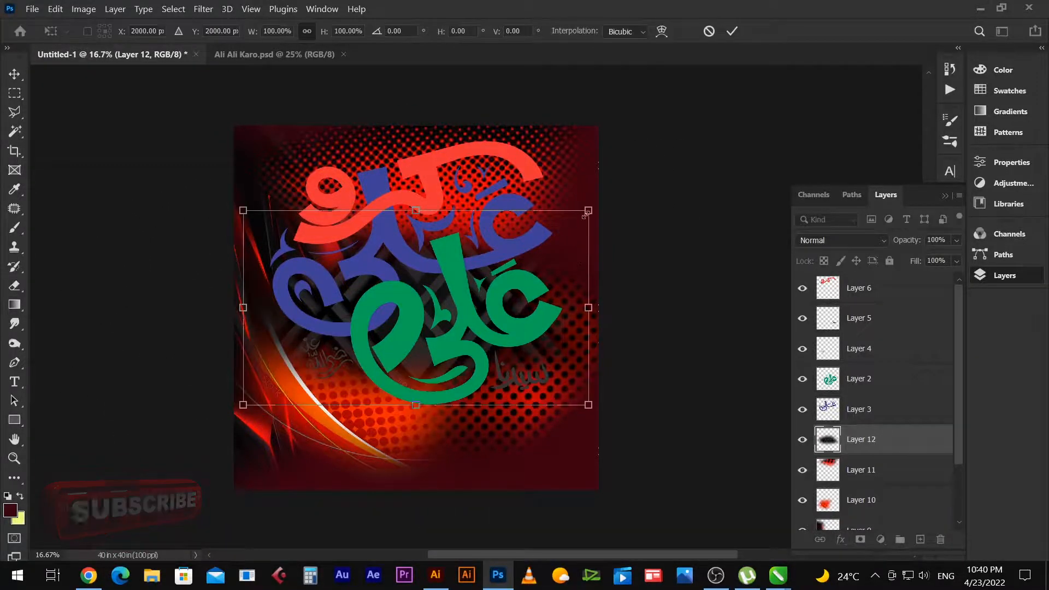
left_click_drag(584, 216, 616, 187)
left_click_drag(509, 287, 504, 275)
key("e")
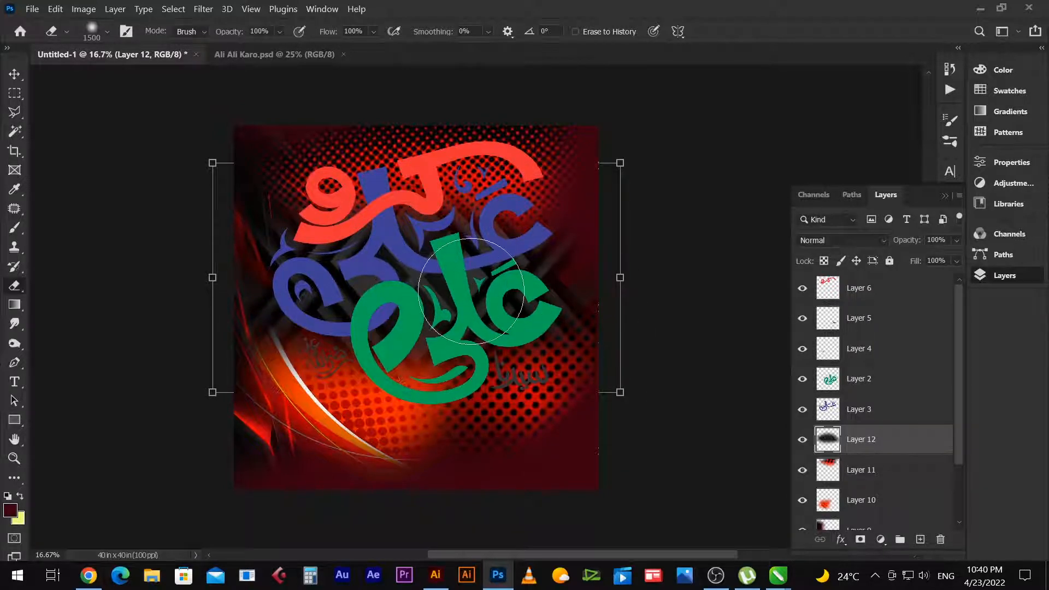
Apply Curves to the dark geometric patch with a point at input 129, output 129.
key("b")
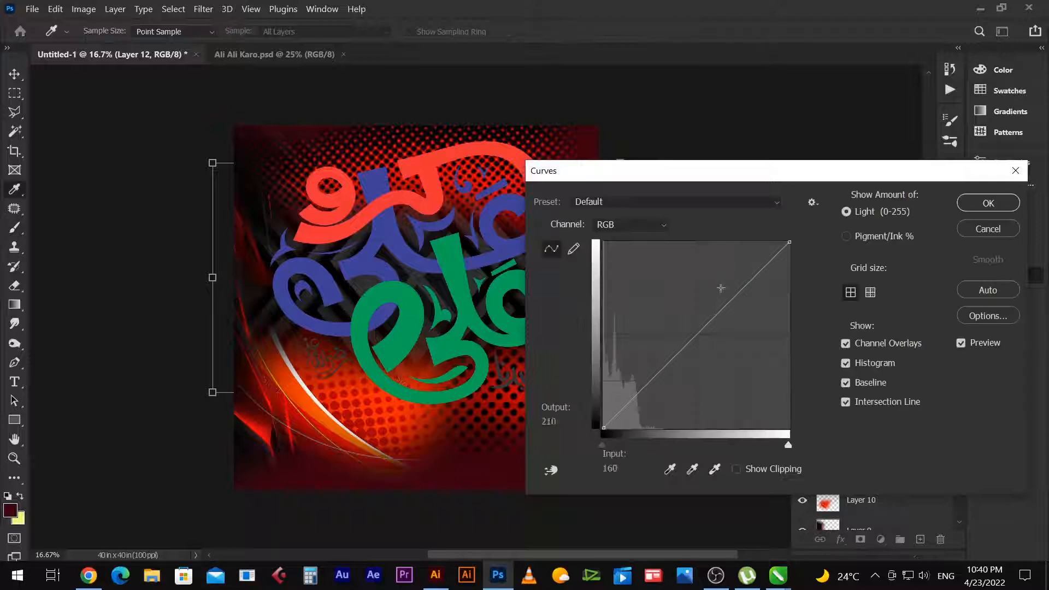
left_click_drag(702, 339, 698, 333)
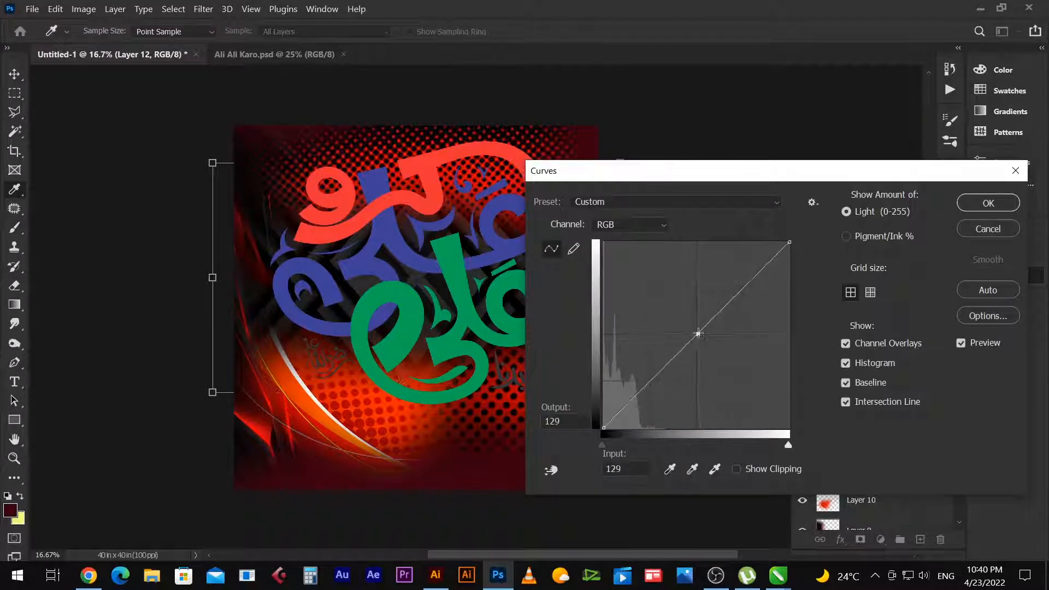
key("Return")
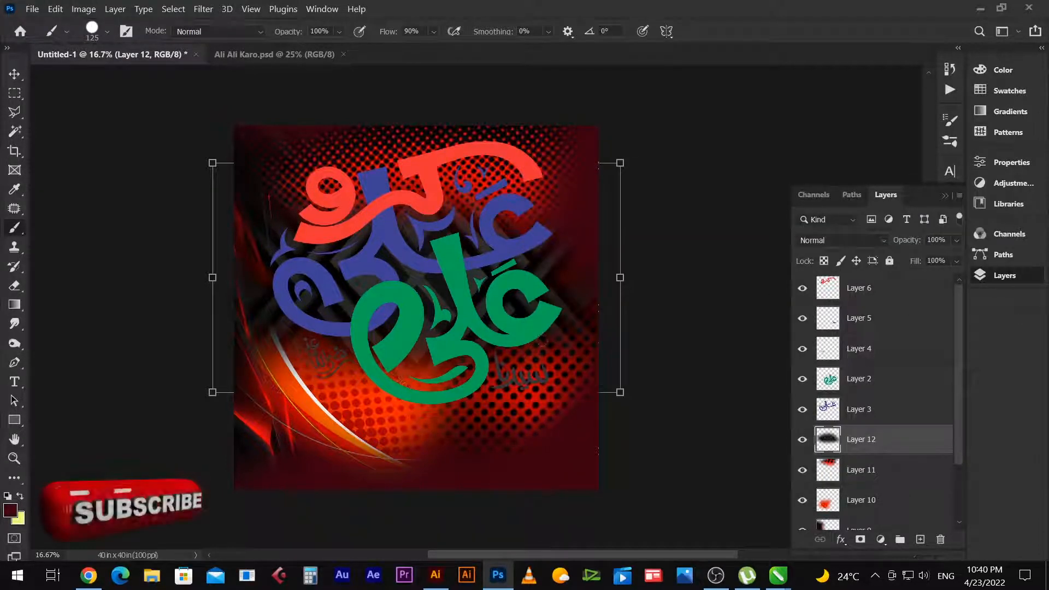
Shift the dark geometric patch's hue to +132 with Hue/Saturation.
key("ctrl+u")
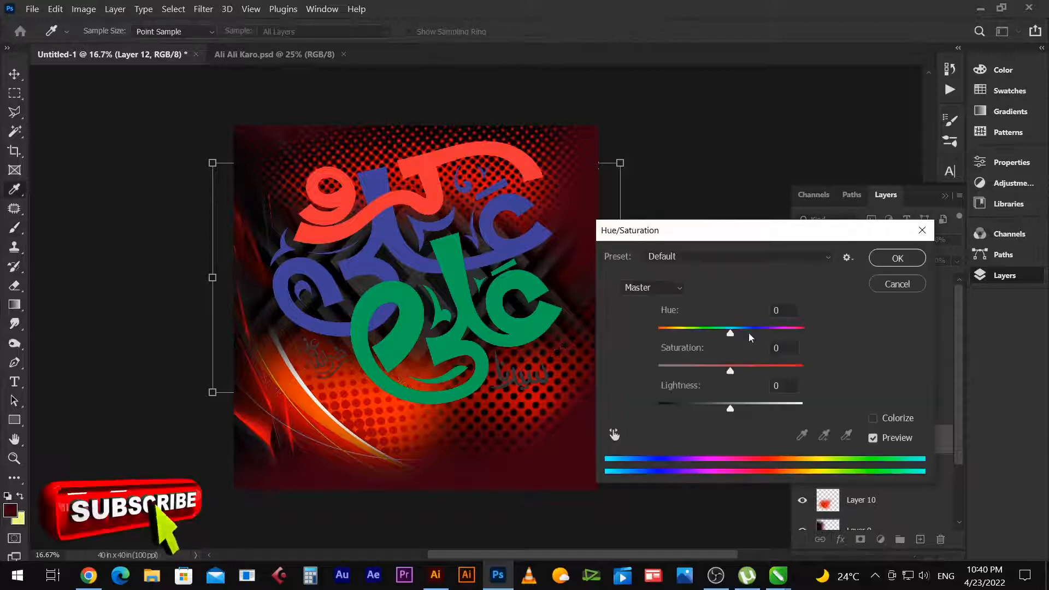
left_click_drag(731, 333, 789, 329)
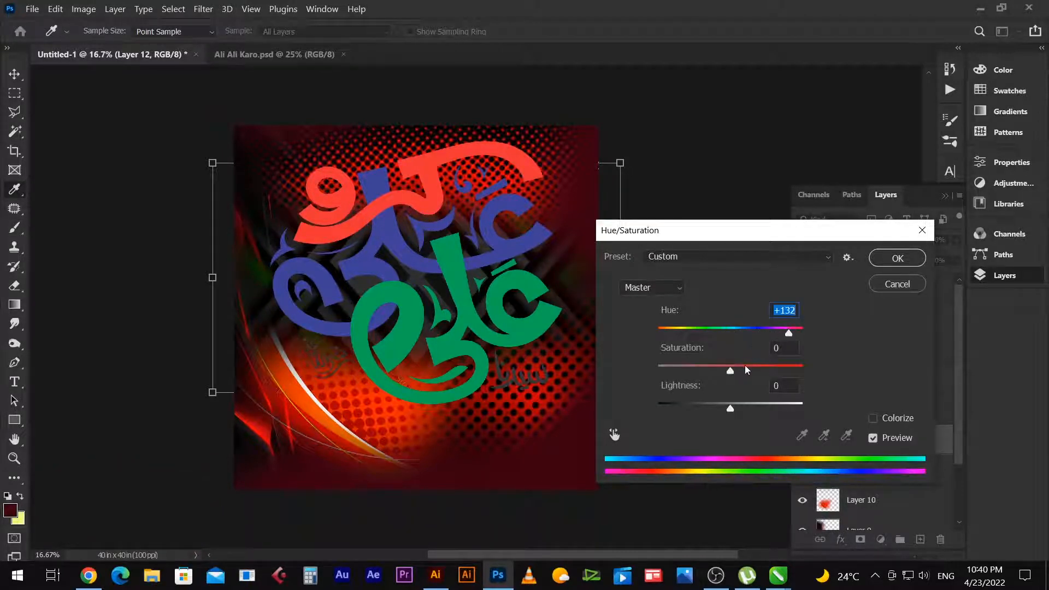
left_click(906, 266)
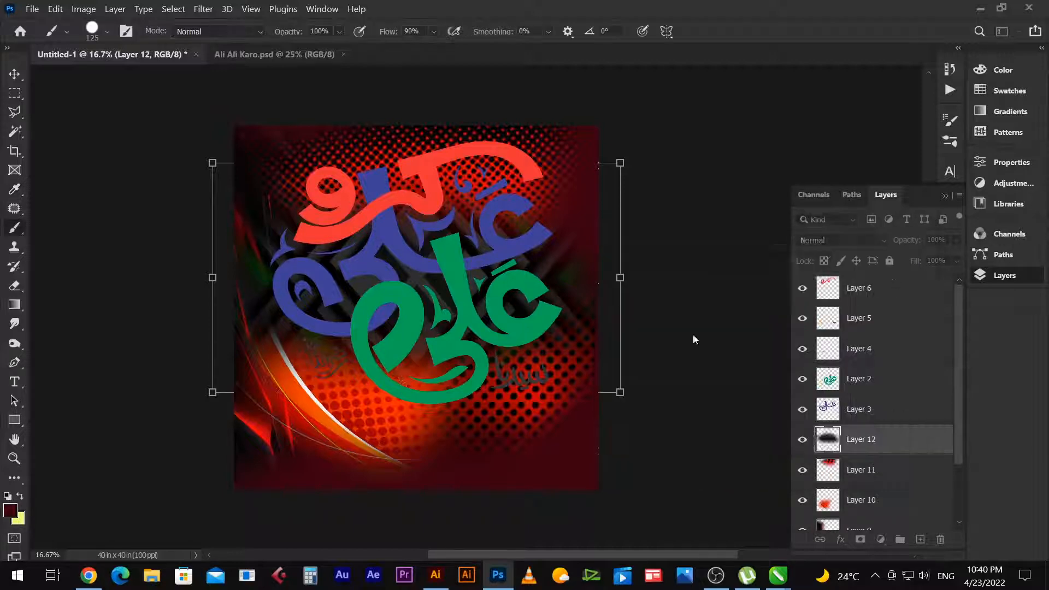
Switch to Chrome, browse the red abstract image results and copy the Pinterest picture of carved dark red floral scrollwork.
key("alt+Tab")
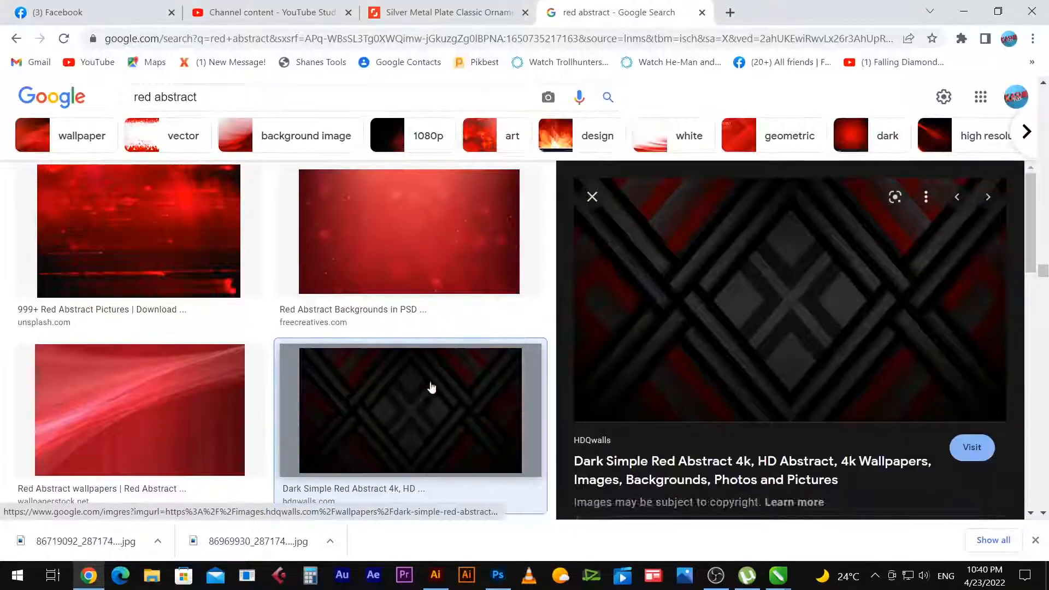
scroll(432, 394, "down", 5)
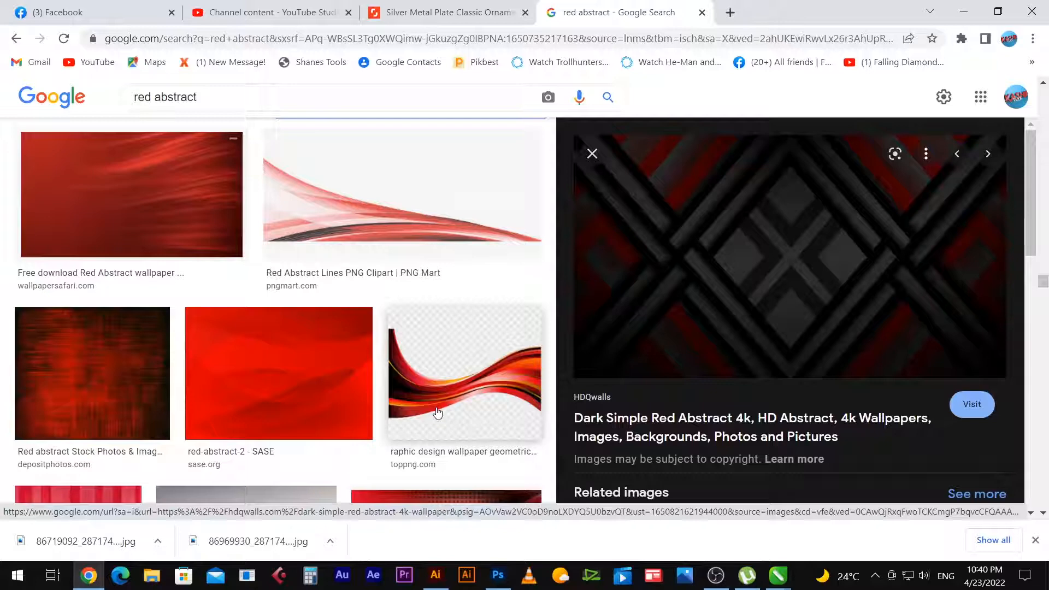
scroll(437, 413, "down", 5)
scroll(437, 414, "down", 10)
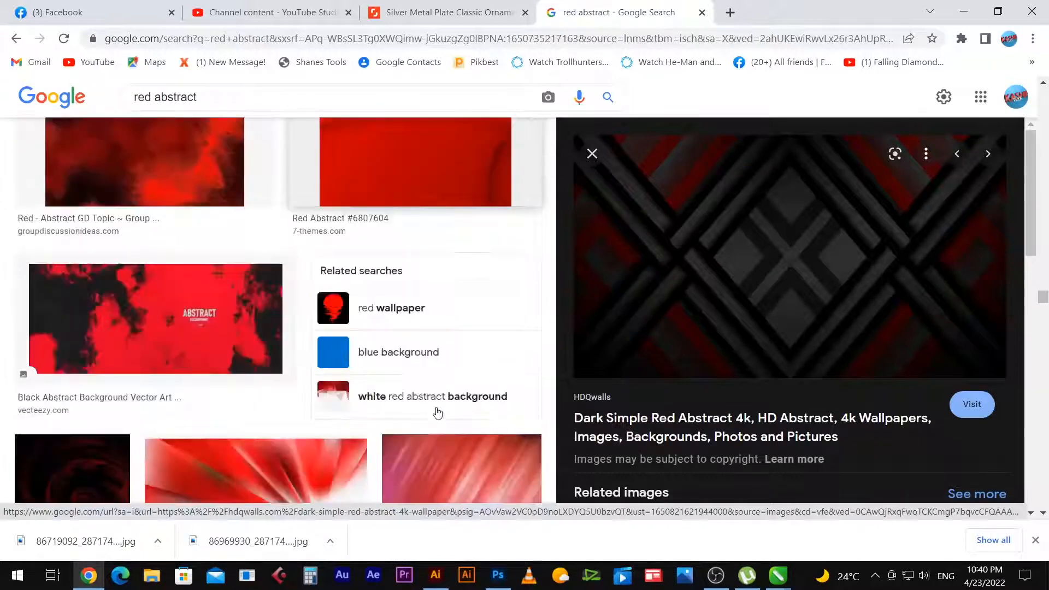
scroll(404, 376, "down", 7)
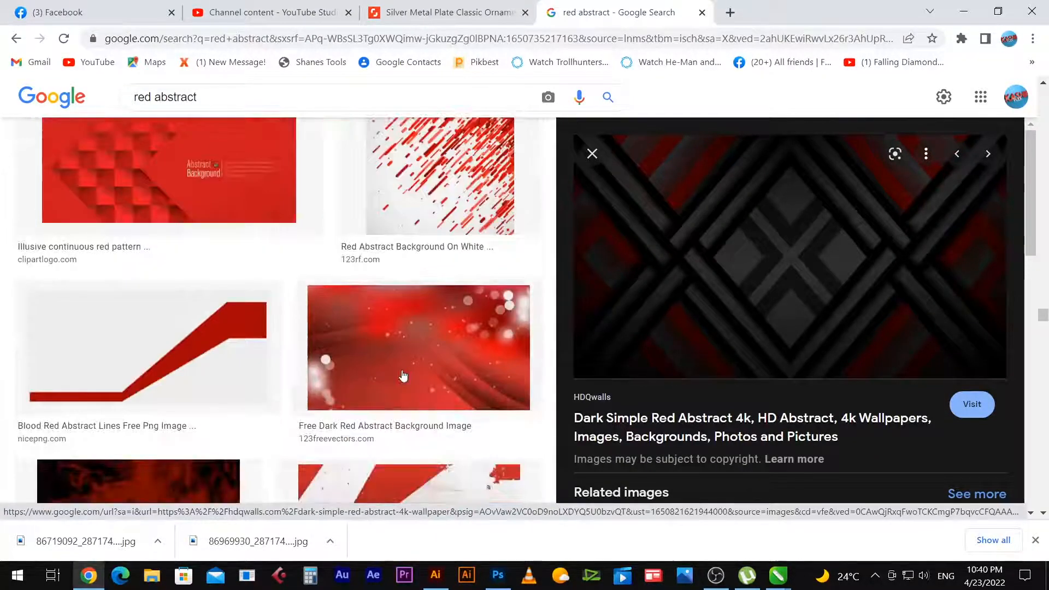
scroll(403, 376, "down", 9)
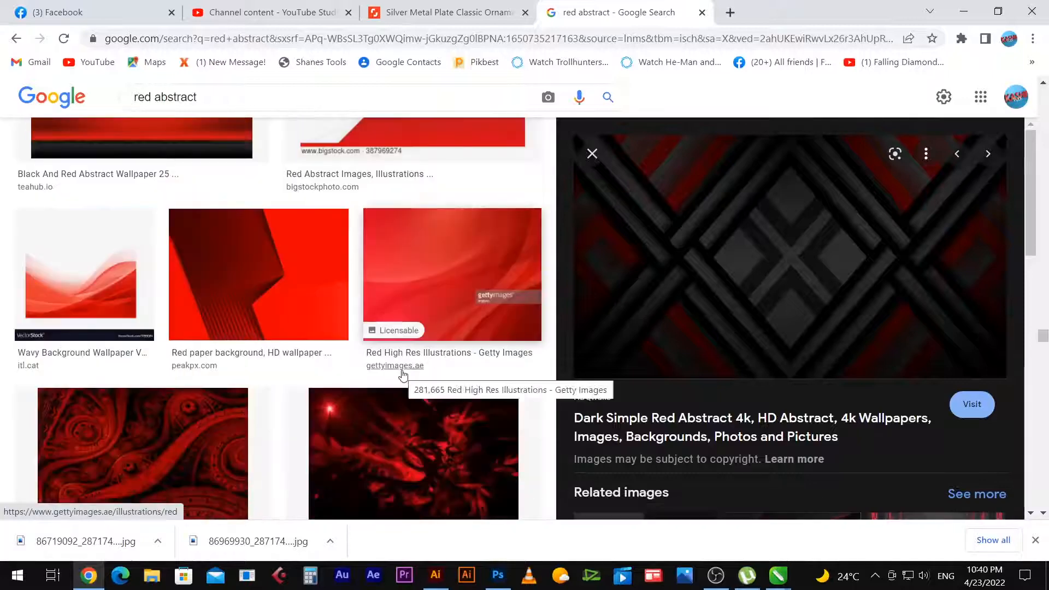
scroll(404, 375, "up", 2)
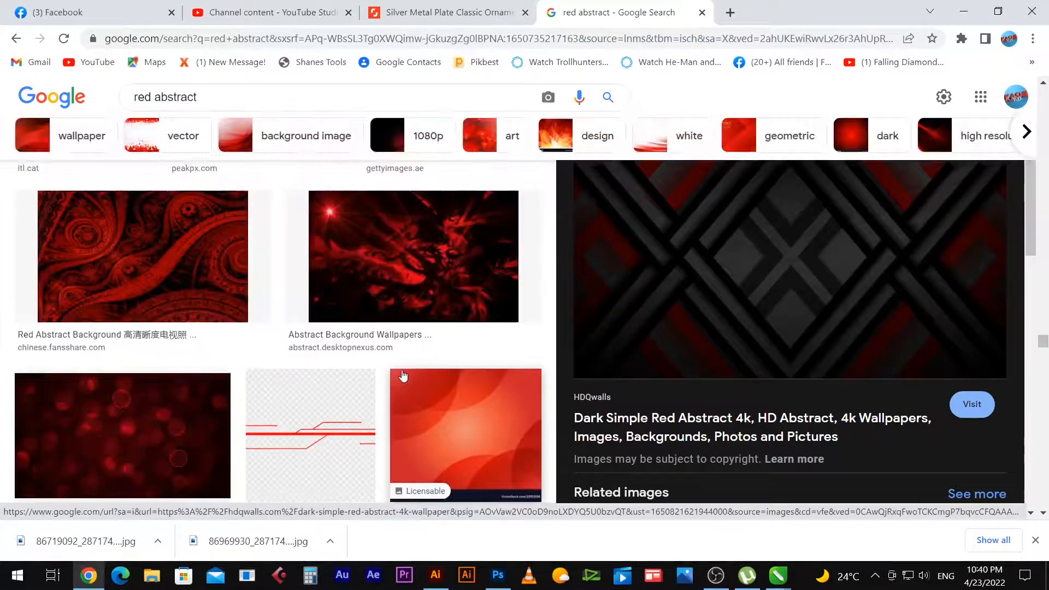
left_click(124, 213)
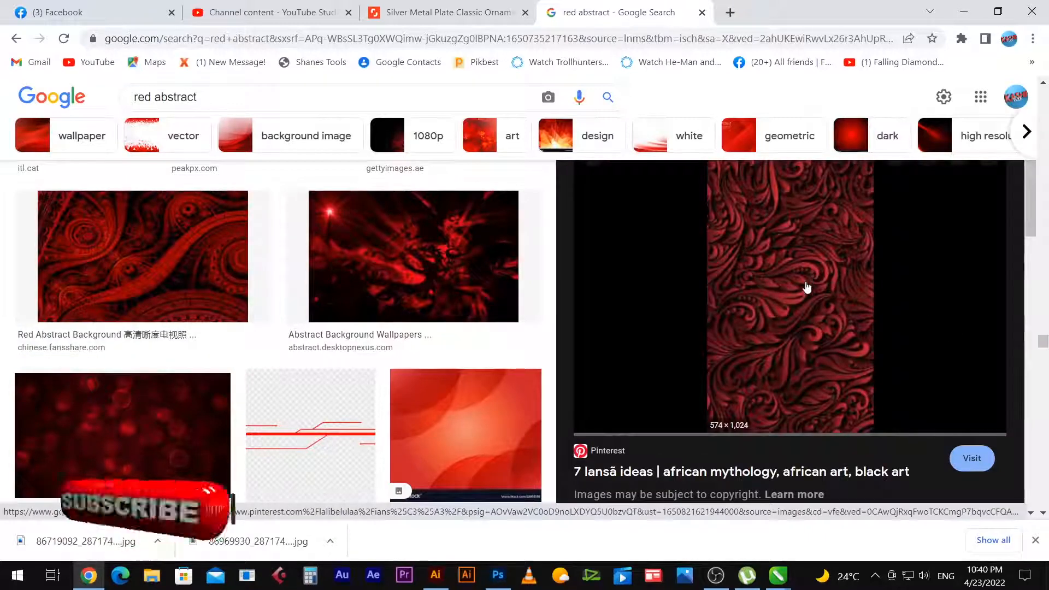
right_click(804, 285)
left_click(854, 459)
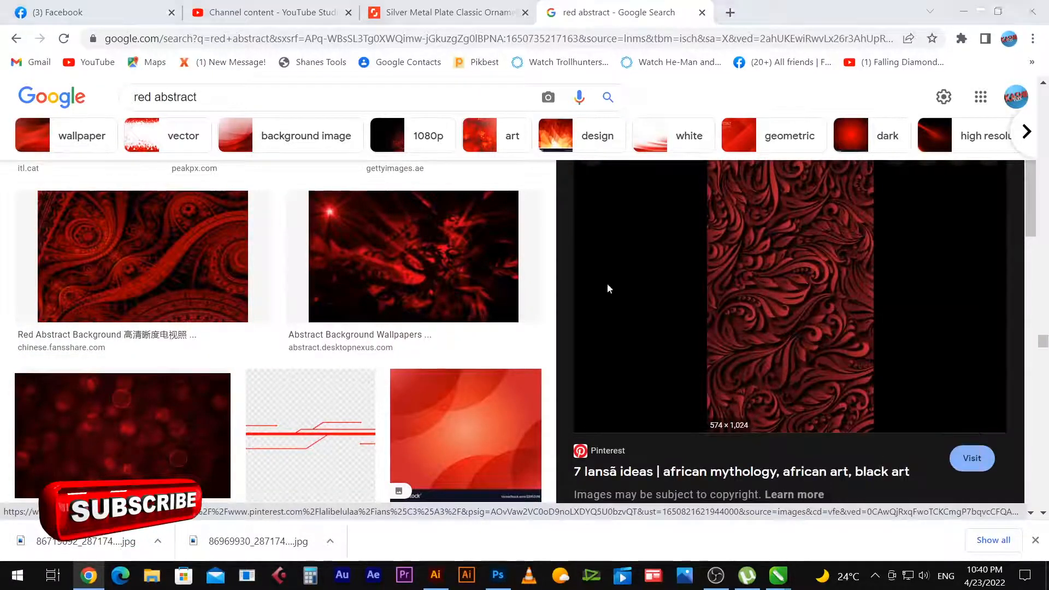
Switch to Photoshop, paste the carved floral image and enlarge it over the upper-left part of the canvas.
key("alt+Tab")
key("ctrl+v")
key("v")
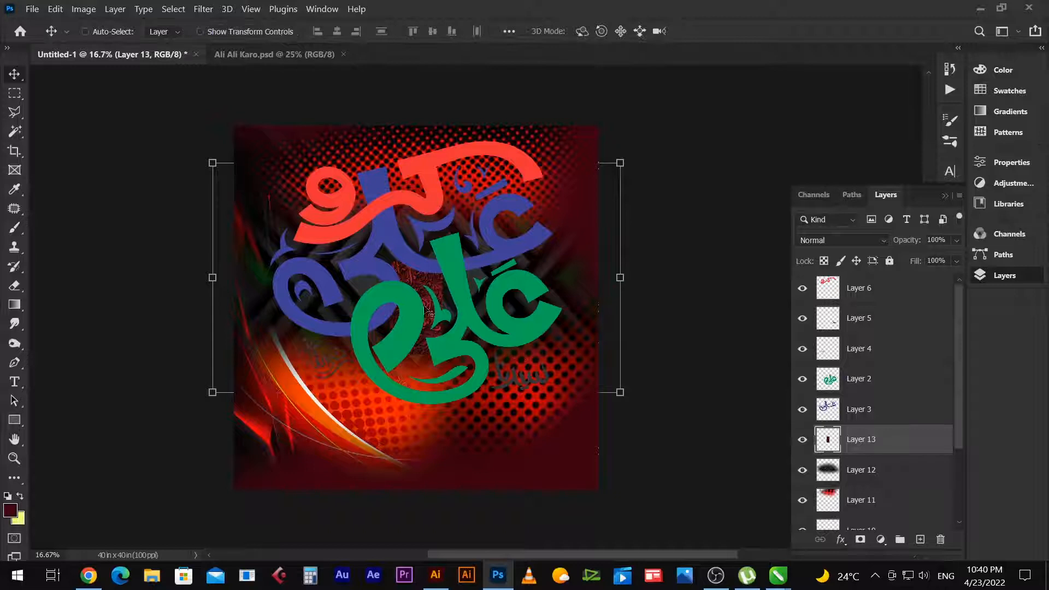
left_click_drag(418, 306, 248, 167)
key("ctrl+t")
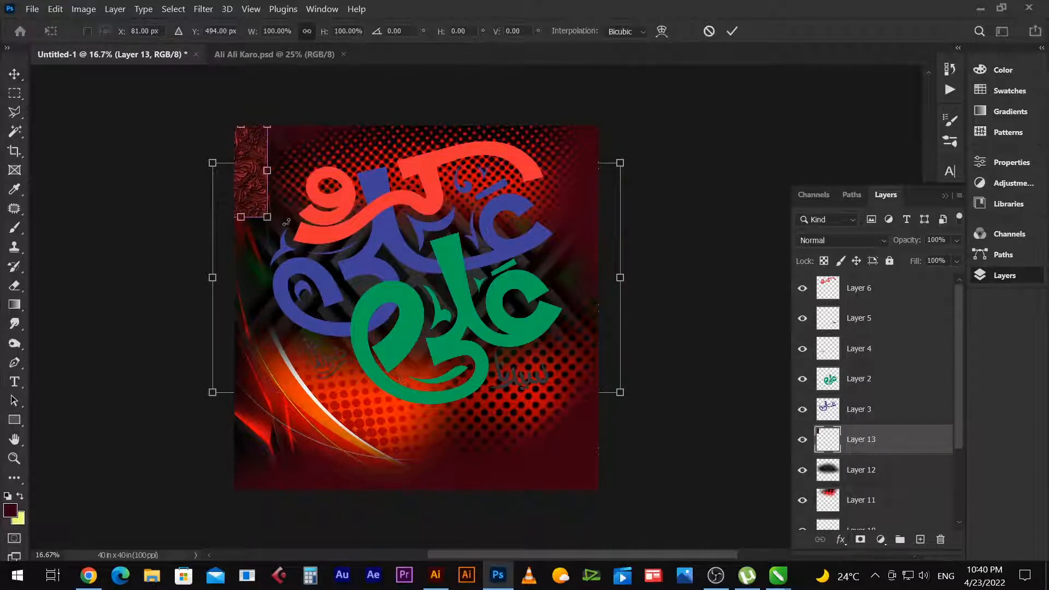
left_click_drag(267, 216, 348, 362)
mouse_move(278, 279)
left_mouse_down()
mouse_move(307, 266)
mouse_move(291, 272)
left_mouse_up()
key("Return")
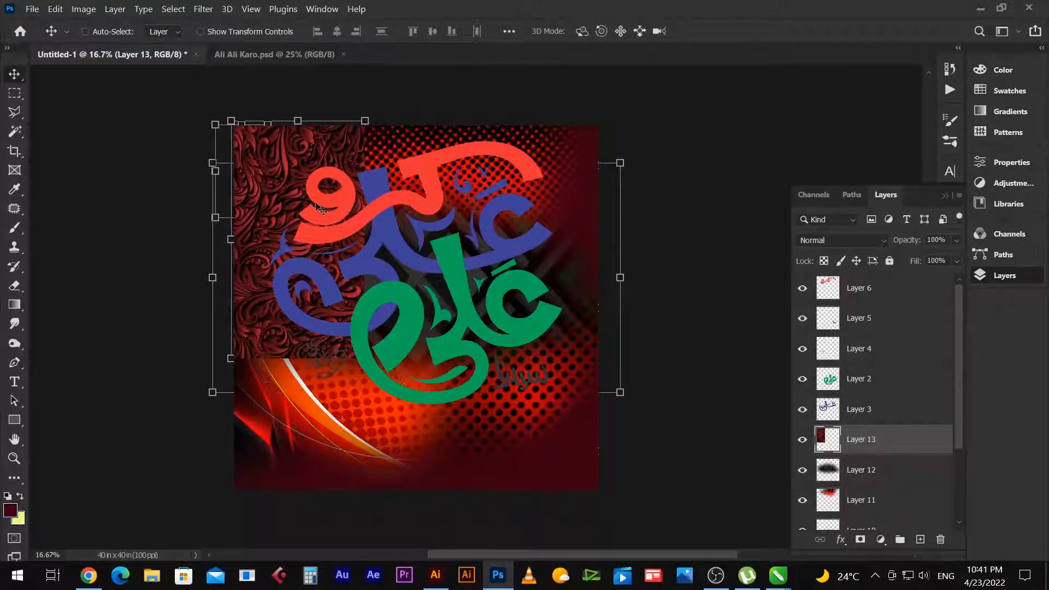
Softly erase the floral image's right and bottom edges with the 1500 px Eraser and nudge it slightly.
key("e")
mouse_move(336, 91)
left_mouse_down()
mouse_move(380, 102)
mouse_move(469, 244)
mouse_move(303, 391)
mouse_move(188, 403)
mouse_move(379, 319)
mouse_move(422, 133)
mouse_move(377, 345)
left_mouse_up()
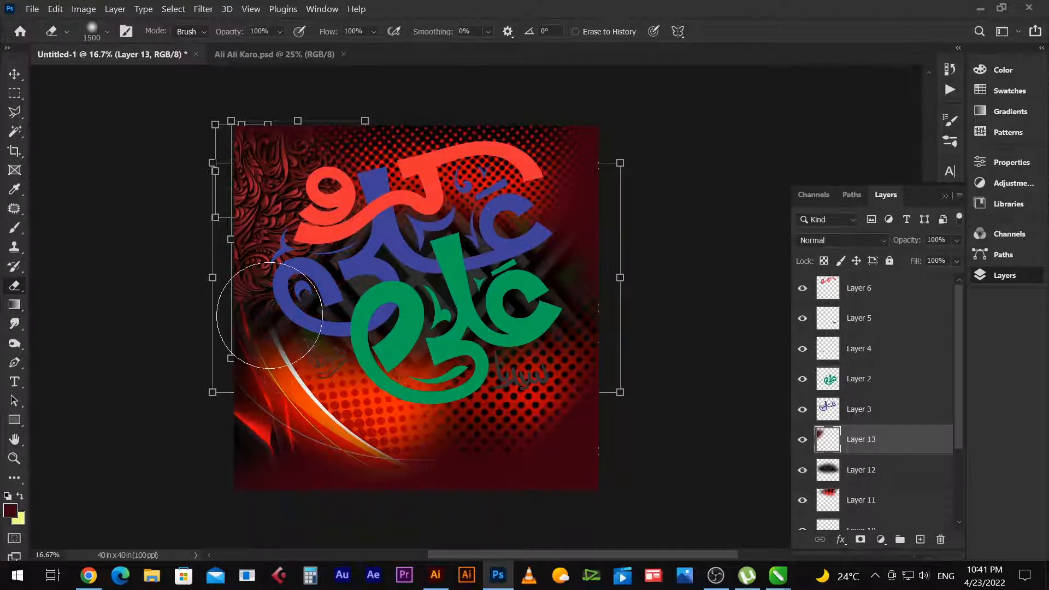
key("v")
mouse_move(260, 217)
left_mouse_down()
mouse_move(259, 202)
mouse_move(267, 213)
left_mouse_up()
Enlarge the Eraser to 2000 px and fade the floral ornament further into the canvas's upper-left corner.
key("e")
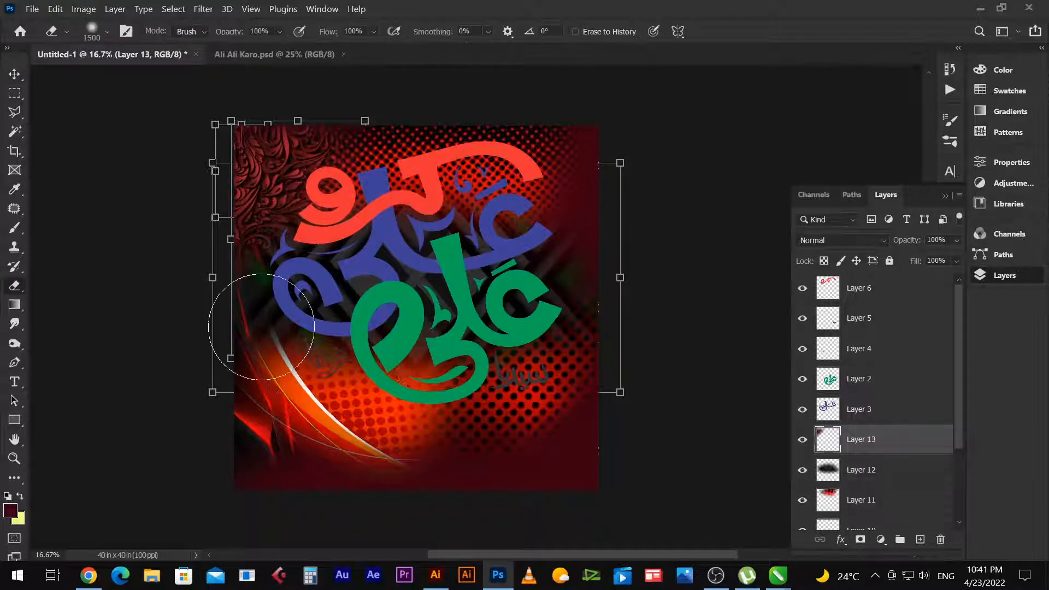
key("bracketright")
key("bracketright")
key("bracketright")
key("bracketright")
key("bracketright")
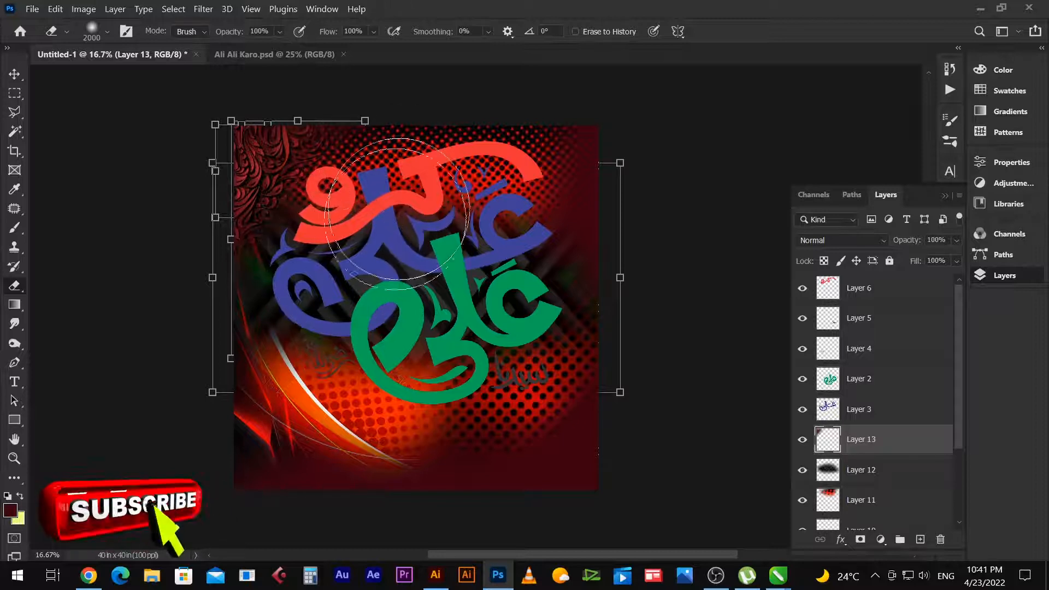
Set the floral ornament's blend mode to Luminosity and enlarge it slightly in the canvas's upper-left corner.
key("v")
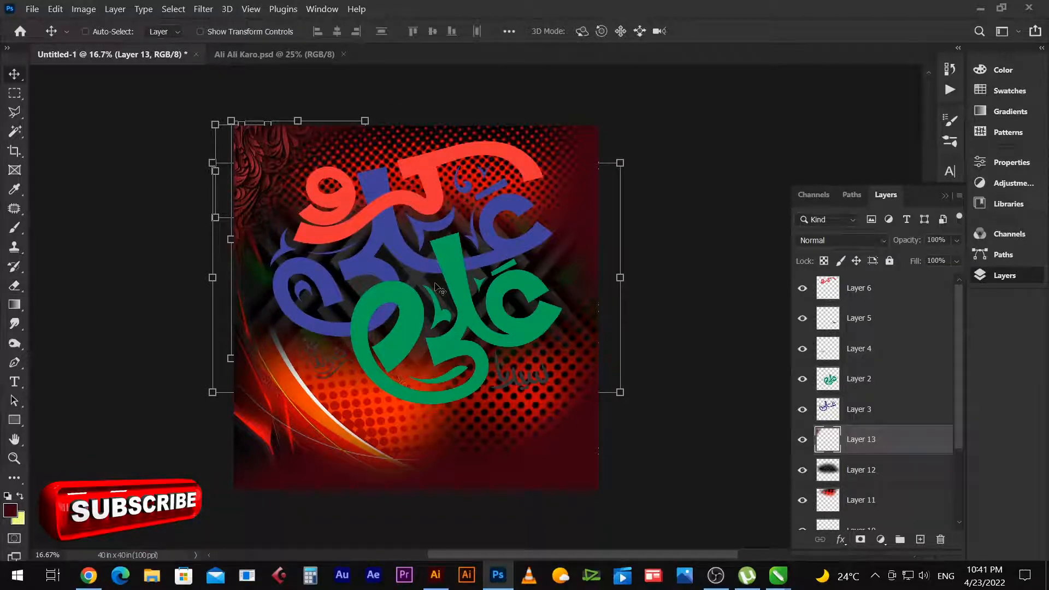
left_click(822, 241)
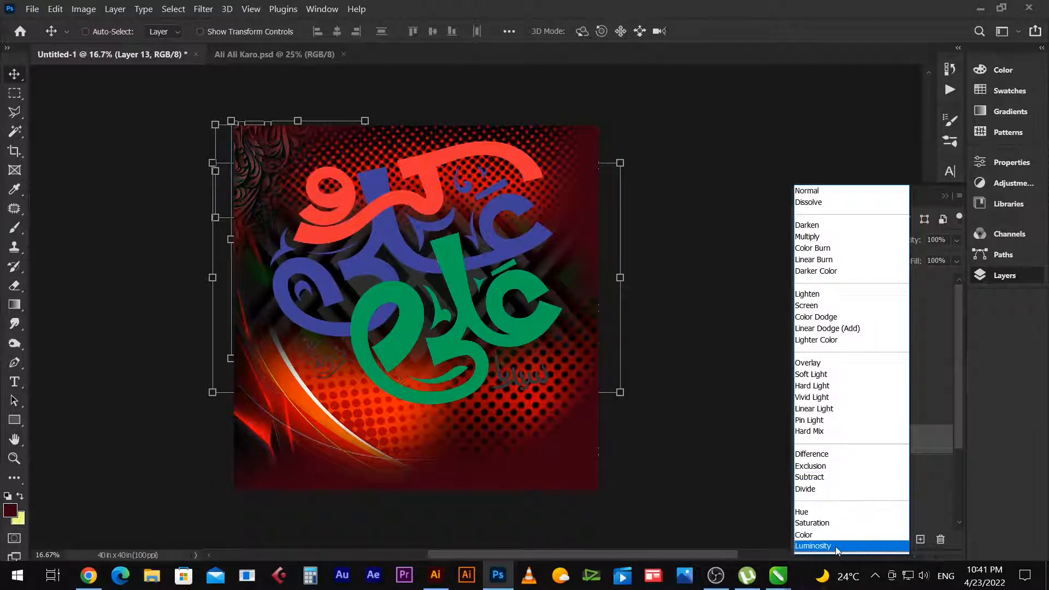
left_click(836, 547)
mouse_move(263, 167)
left_mouse_down()
mouse_move(282, 169)
mouse_move(262, 165)
left_mouse_up()
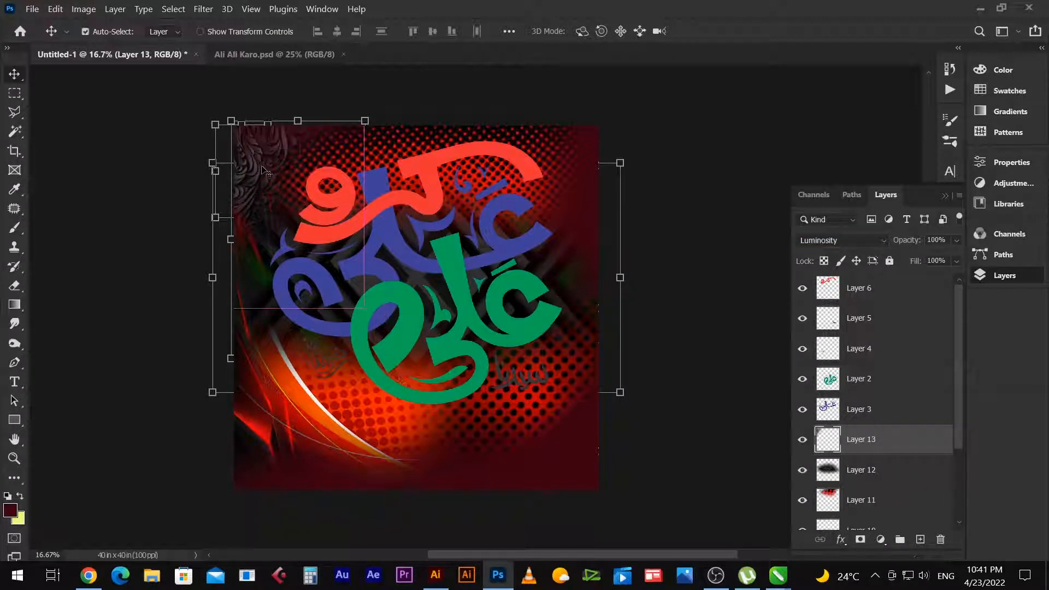
key("ctrl+t")
left_click_drag(365, 310, 404, 333)
key("Return")
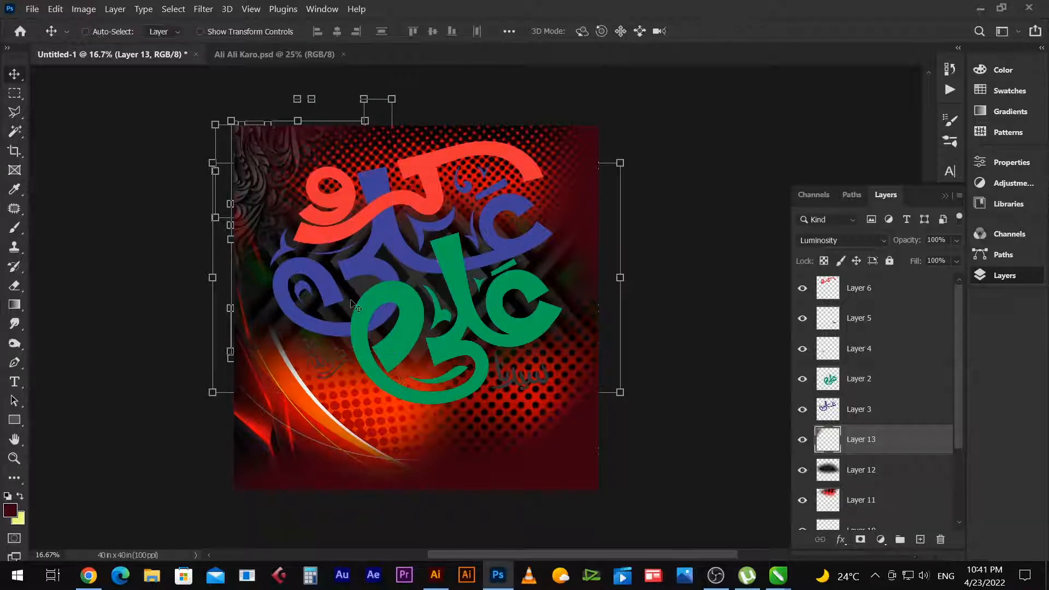
key("ctrl+shift+bracketright")
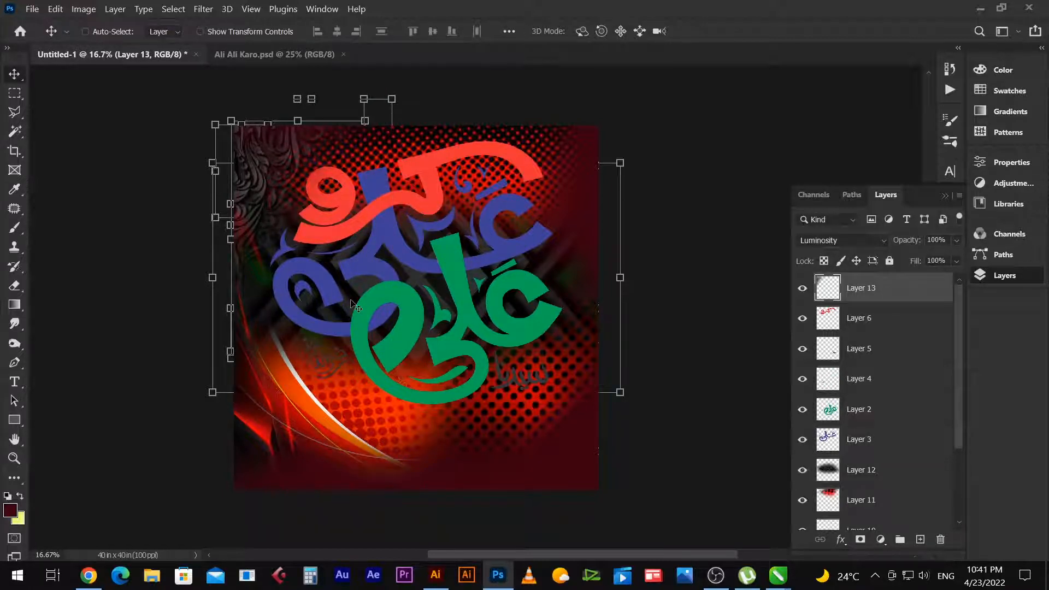
key("ctrl")
key("ctrl+z")
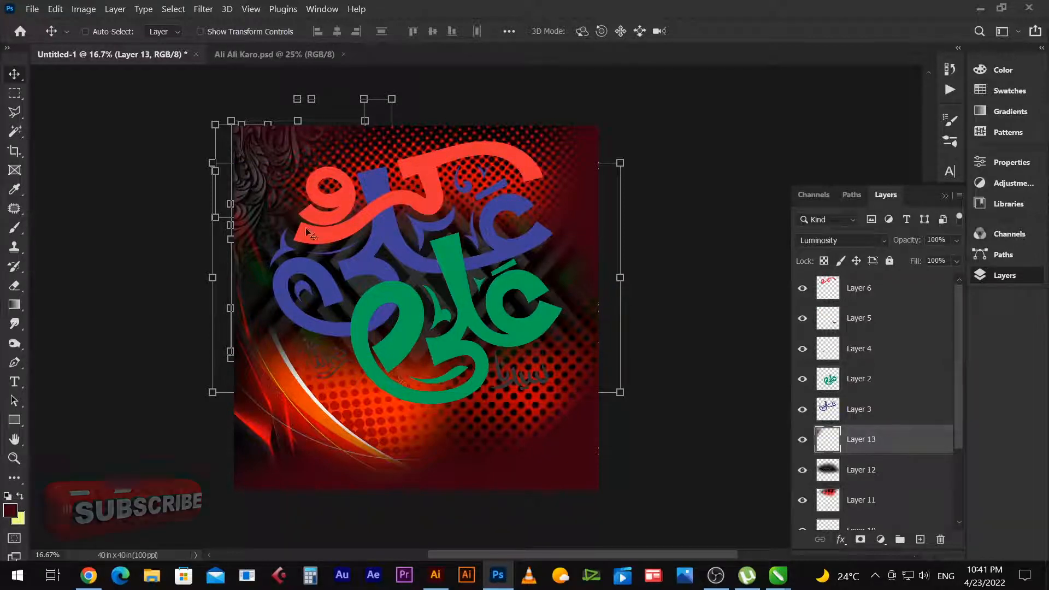
Duplicate the floral ornament, flip the copy to -100% width and height, and fit it into the canvas's lower-right corner.
left_click_drag(274, 170, 548, 415)
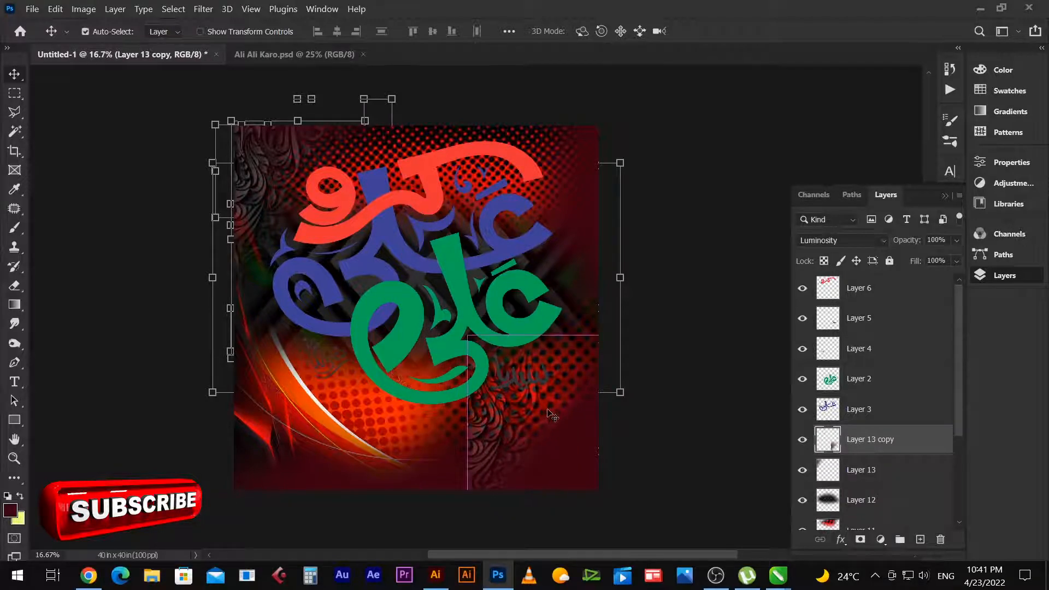
key("ctrl+t")
left_click_drag(553, 332, 508, 459)
left_click_drag(512, 343, 447, 515)
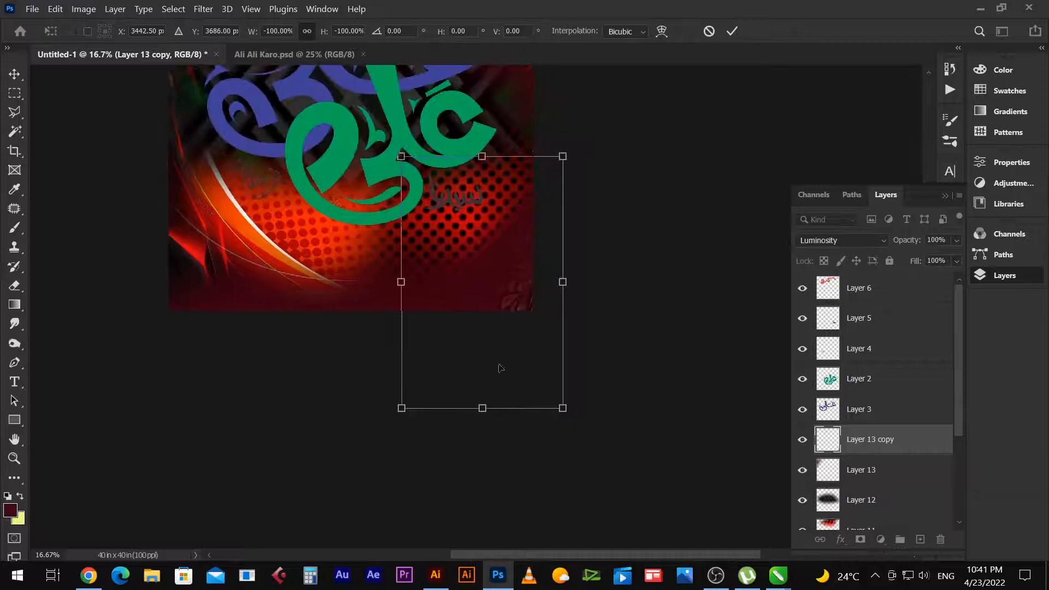
left_click_drag(500, 368, 433, 418)
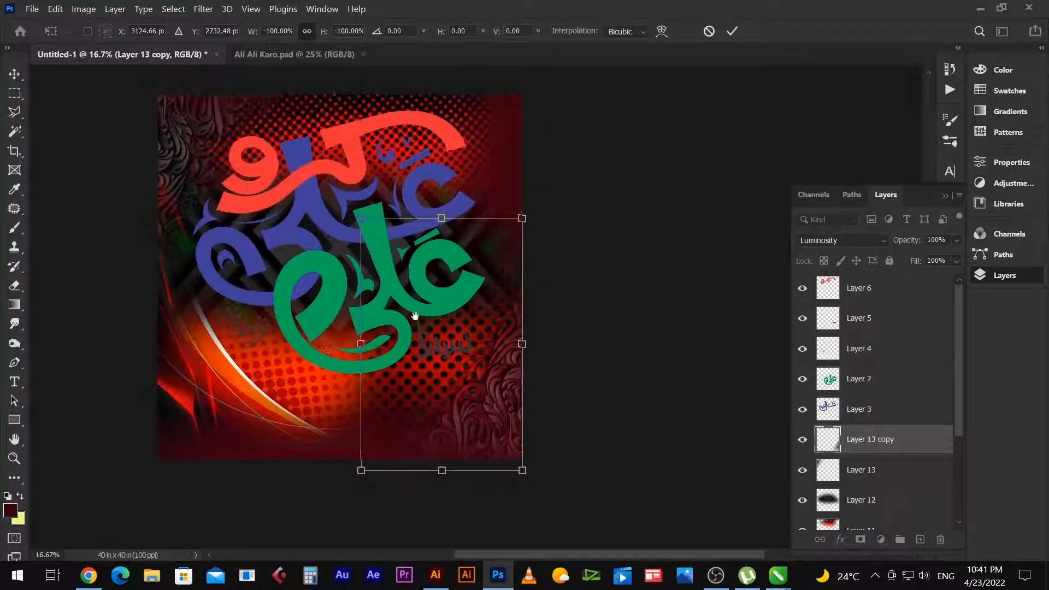
left_click_drag(415, 316, 455, 352)
key("Return")
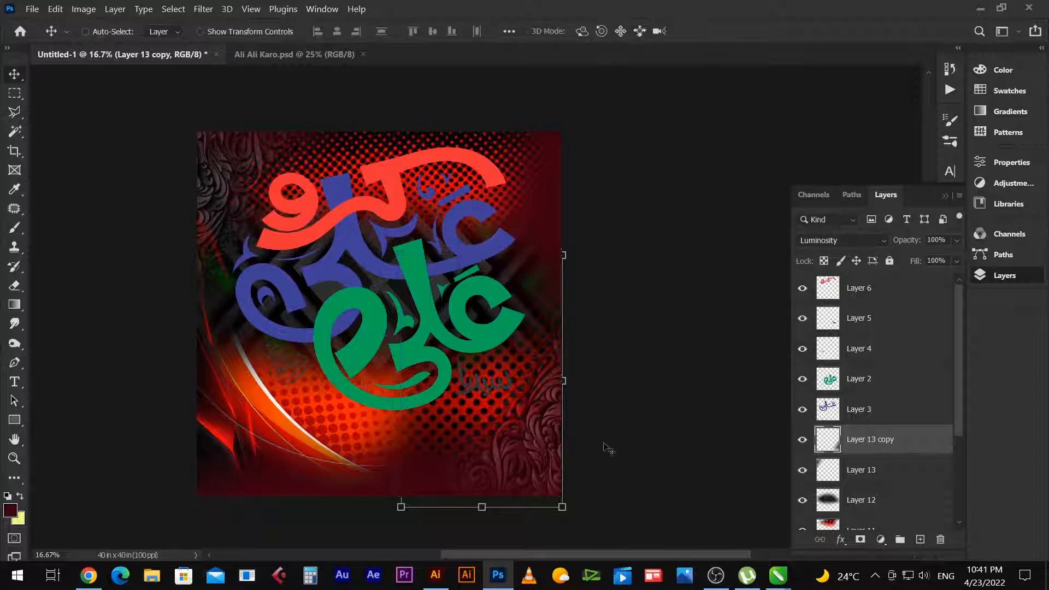
Select the dark geometric patch behind the lettering and set its blend mode to Luminosity.
scroll(621, 316, "up", 2)
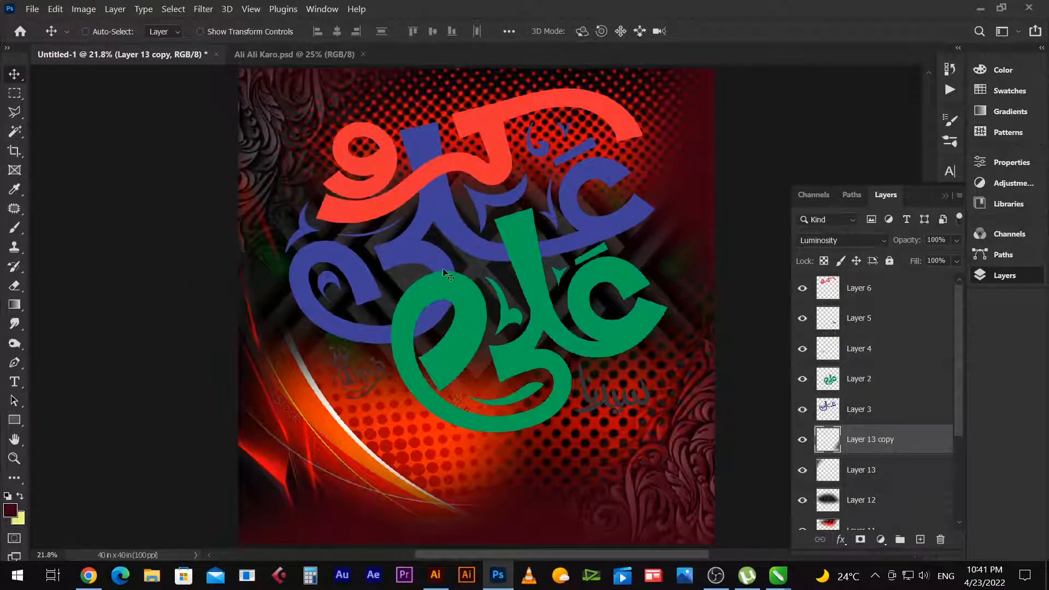
right_click(411, 283)
left_click(426, 292)
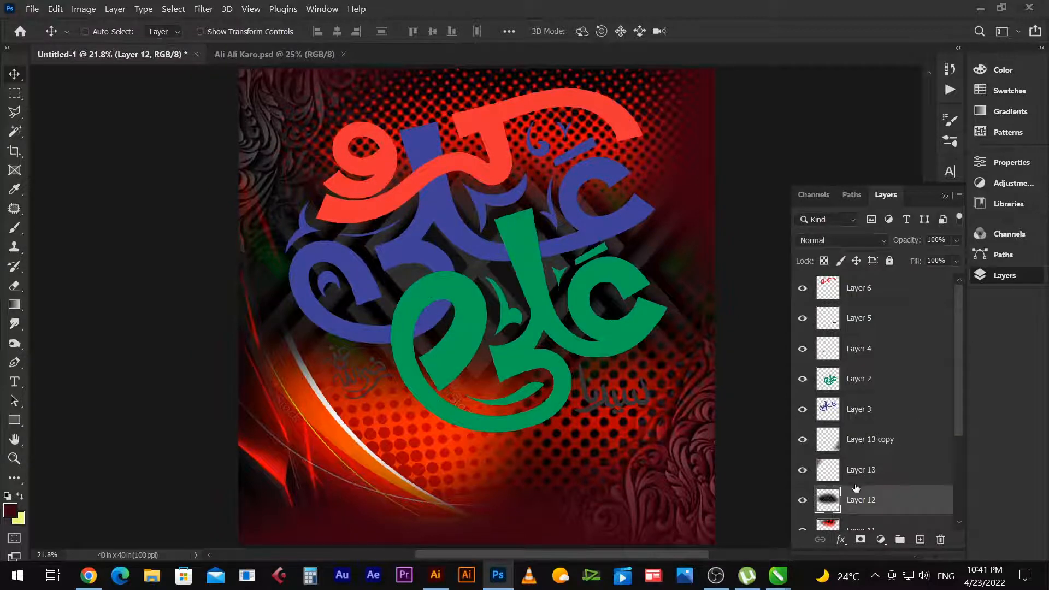
left_click(802, 500)
left_click(802, 501)
left_click(832, 241)
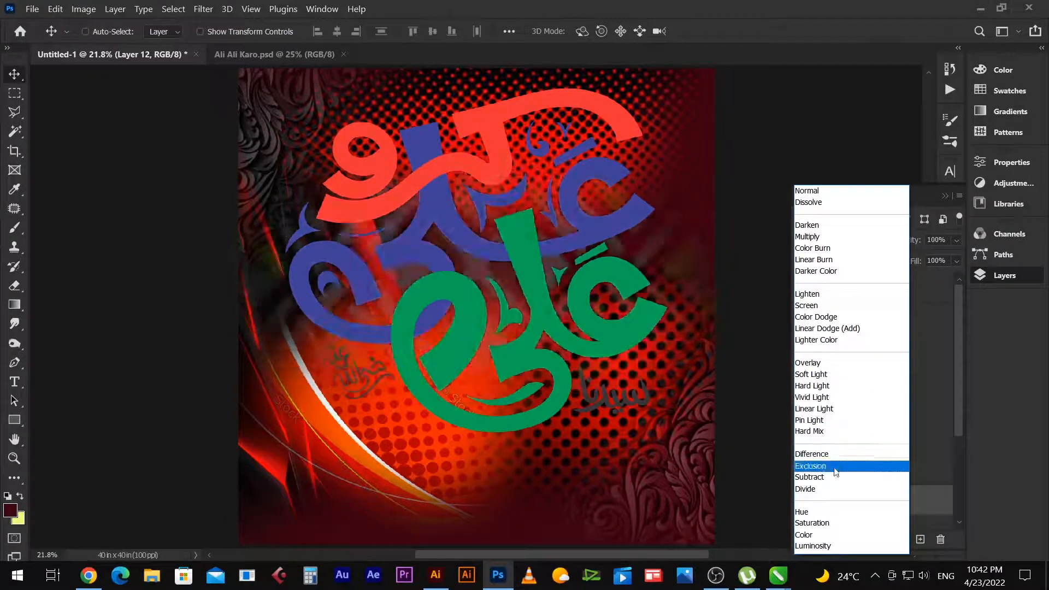
left_click(828, 546)
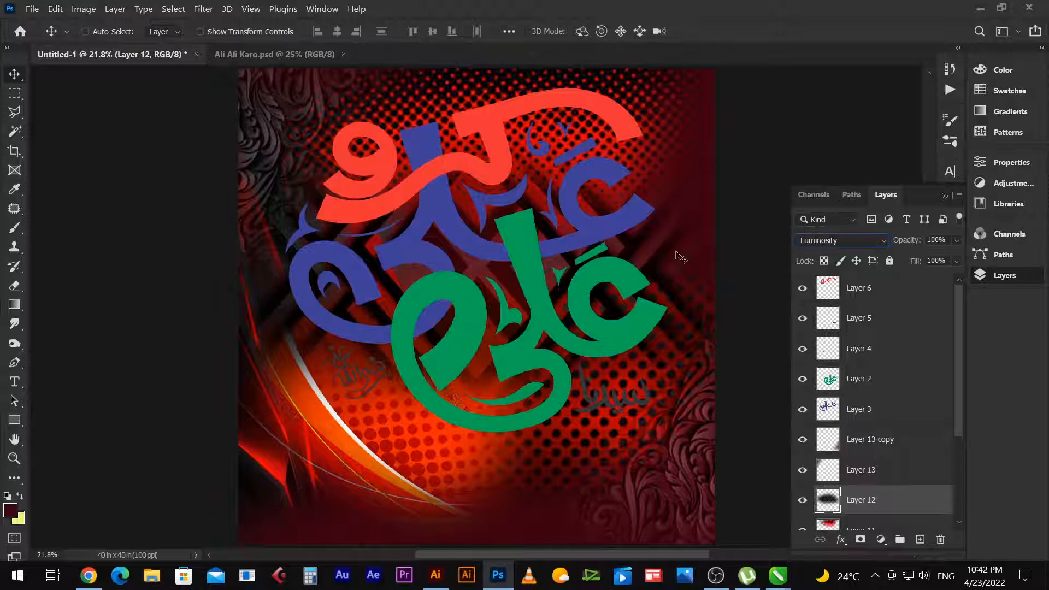
Shift the dark geometric patch slightly to the right behind the lettering.
left_click_drag(676, 252, 695, 252)
left_click_drag(609, 251, 619, 255)
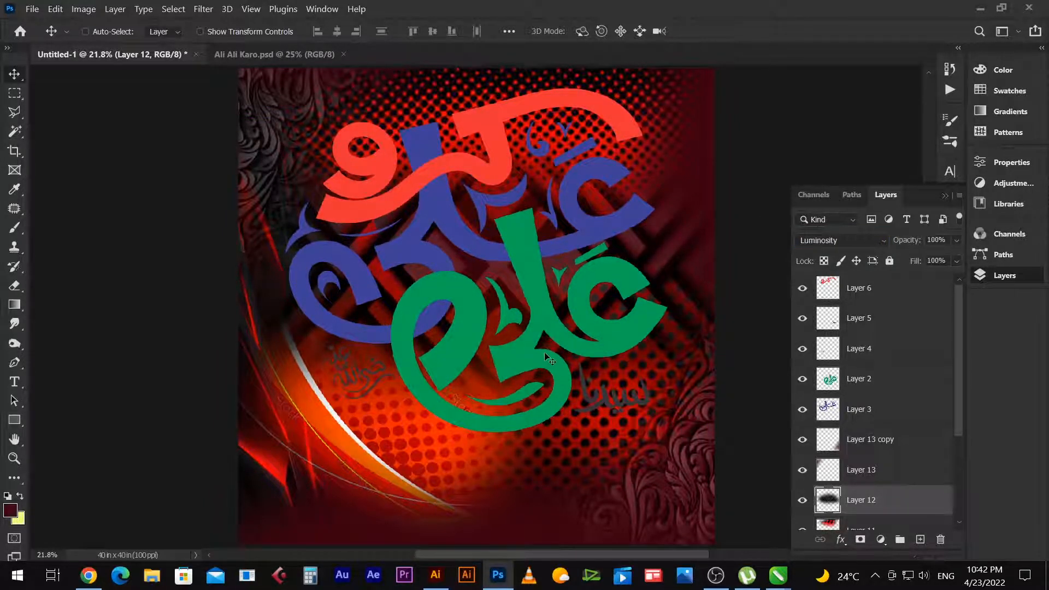
left_click(504, 346, "ctrl+alt")
left_click_drag(502, 287, 535, 447)
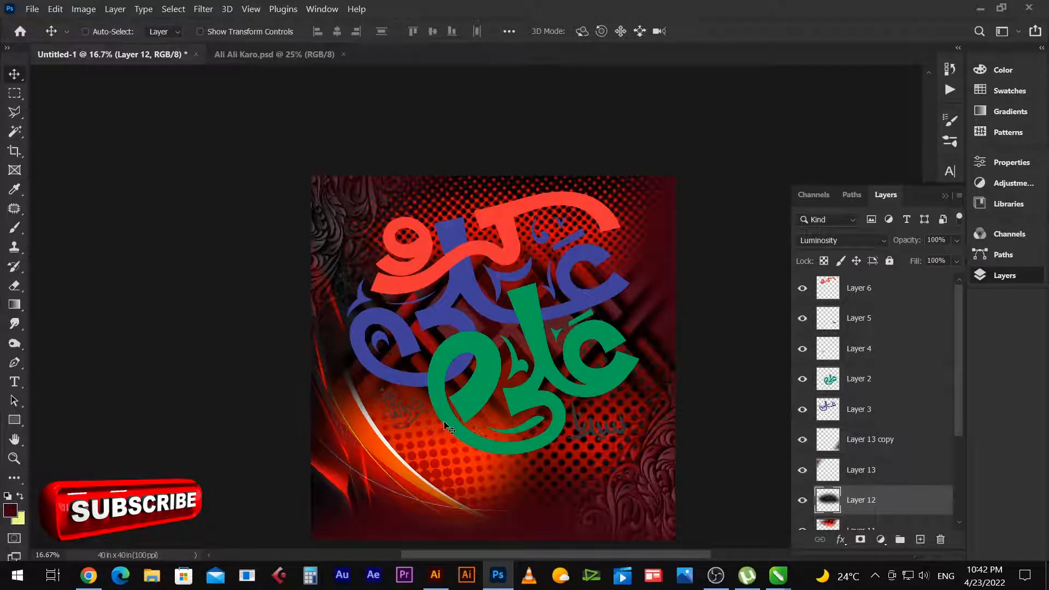
Switch to Chrome, search images for "Islamic lantern background" and copy the Wallpaper Cave picture of two colourful lanterns.
key("alt+Tab")
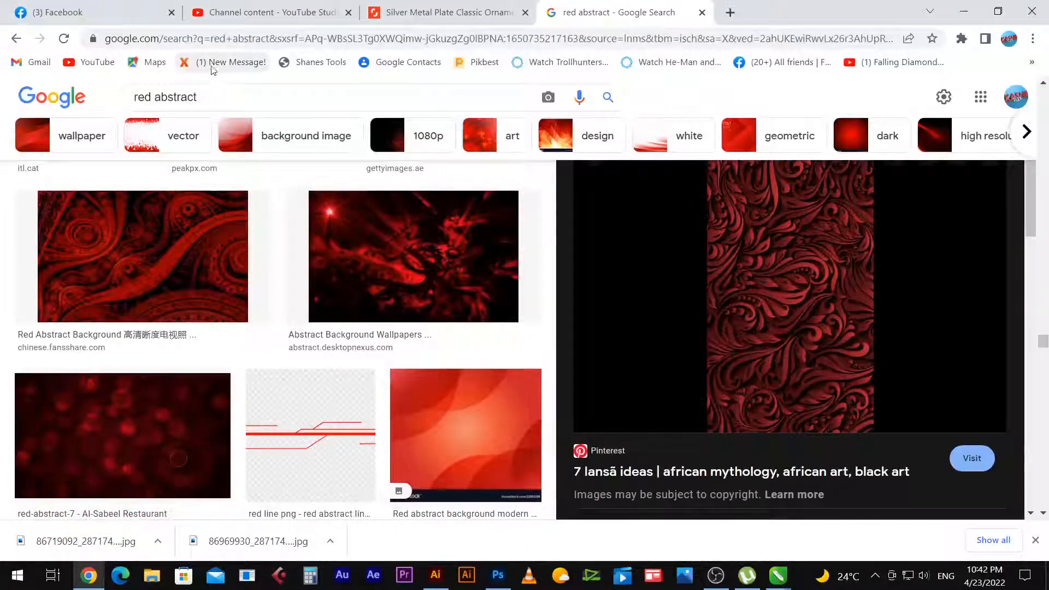
triple_click(220, 103)
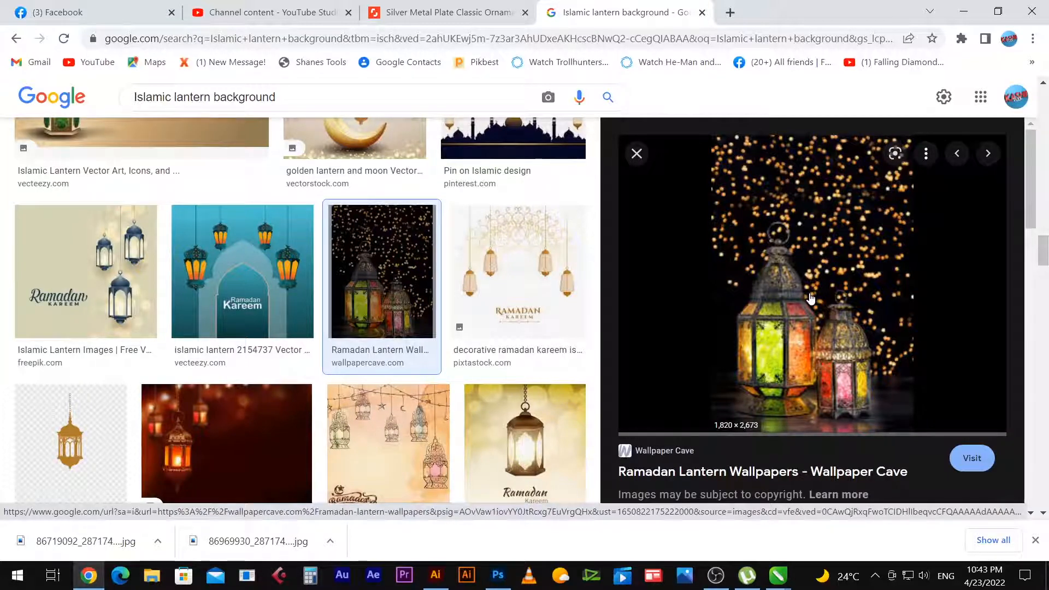
scroll(810, 298, "down", 5)
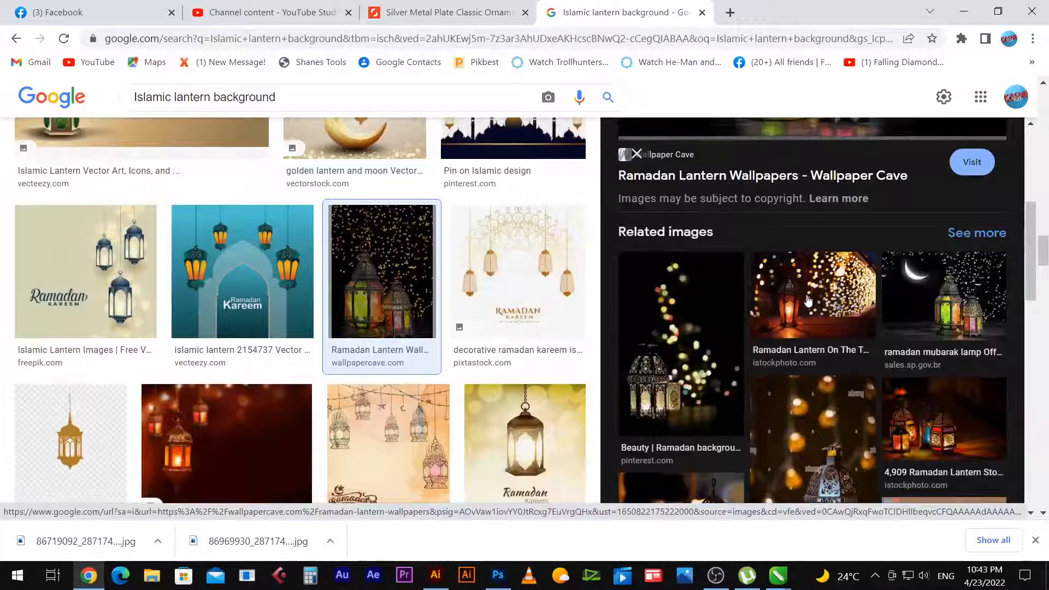
scroll(809, 321, "up", 5)
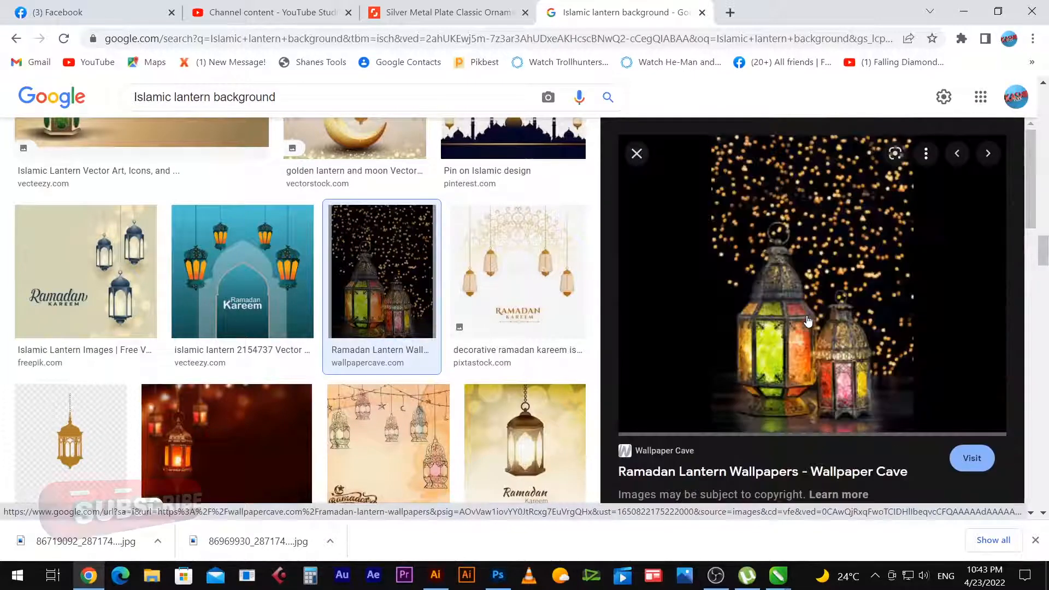
right_click(805, 268)
left_click(856, 455)
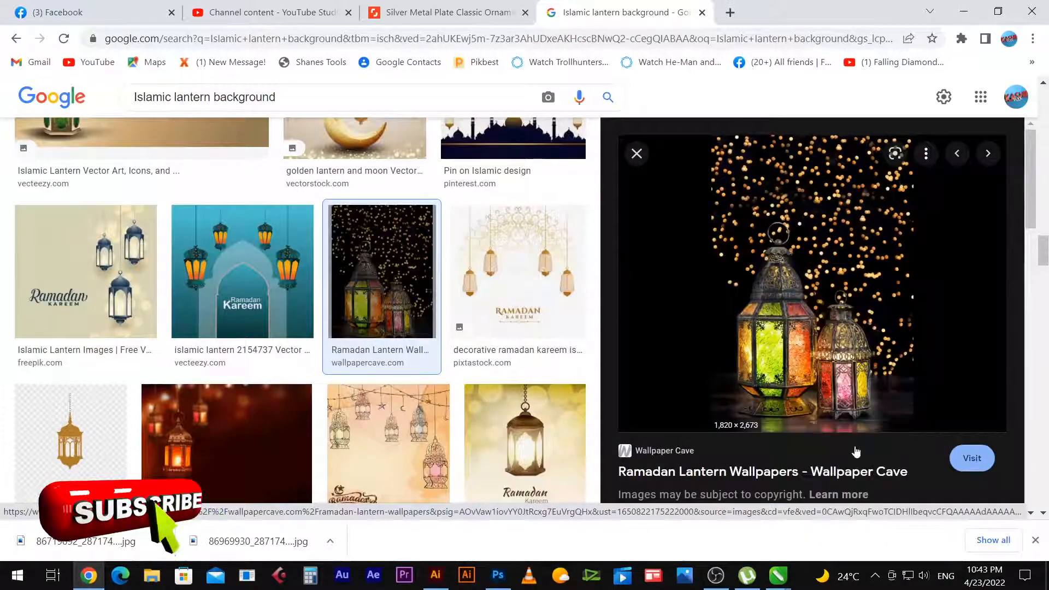
Switch to Photoshop and paste the copied lantern picture into a new 1820 x 2673 px document.
key("alt+Tab")
key("ctrl+n")
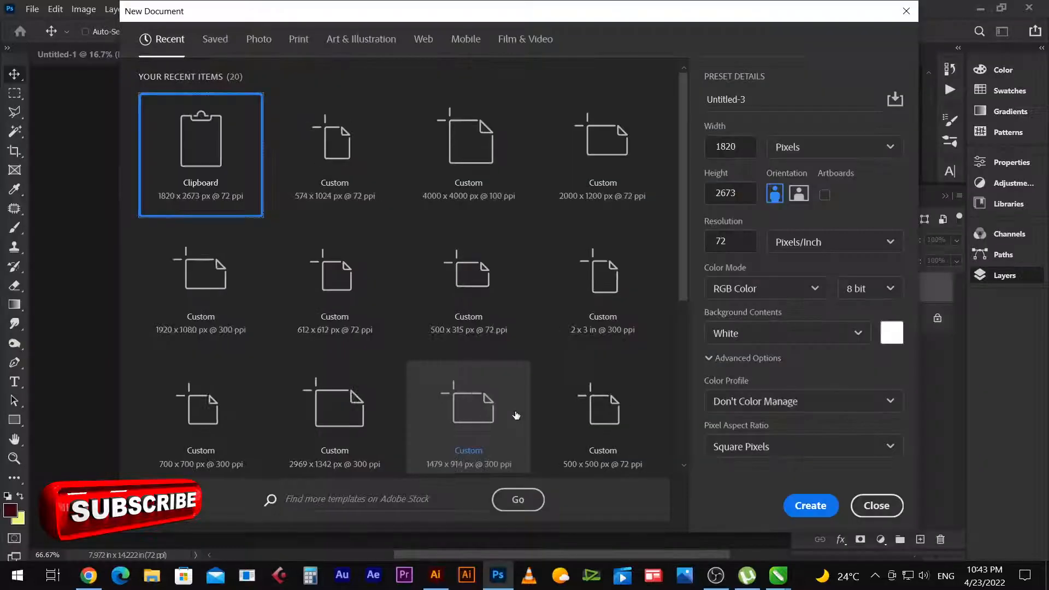
key("Return")
key("ctrl+v")
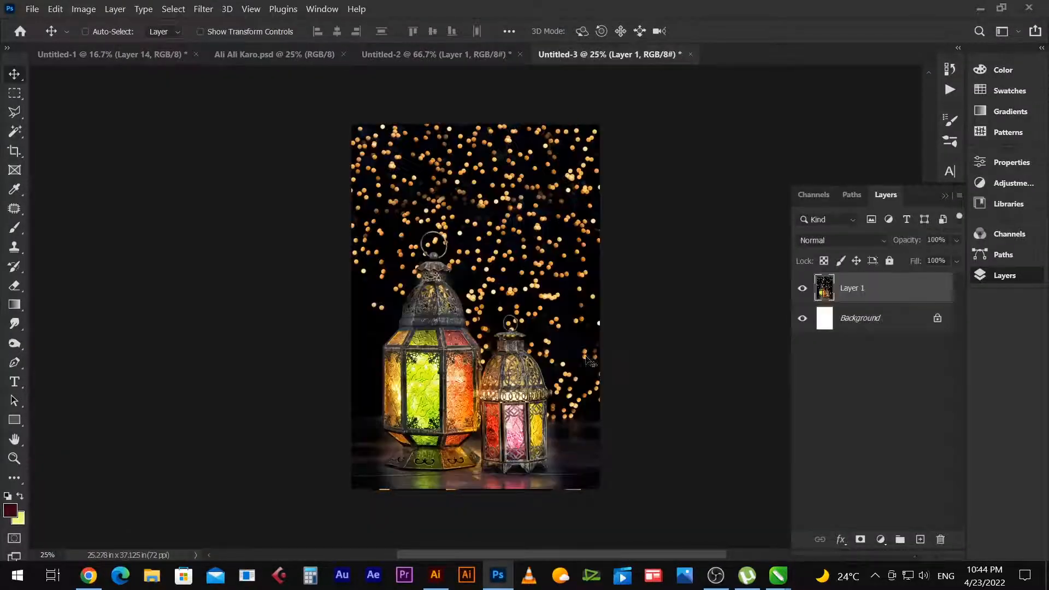
Transfer the whole lantern picture into the lower-left corner of the Untitled-1 canvas and erase its hard edges with a 2000 px soft eraser.
key("ctrl+a")
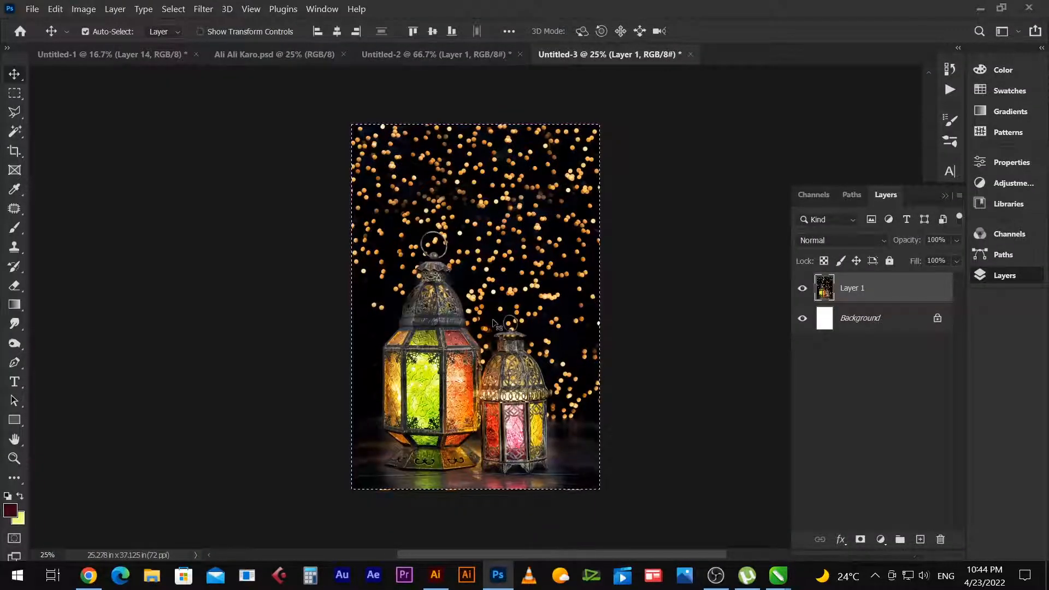
key("Delete")
left_click(144, 57)
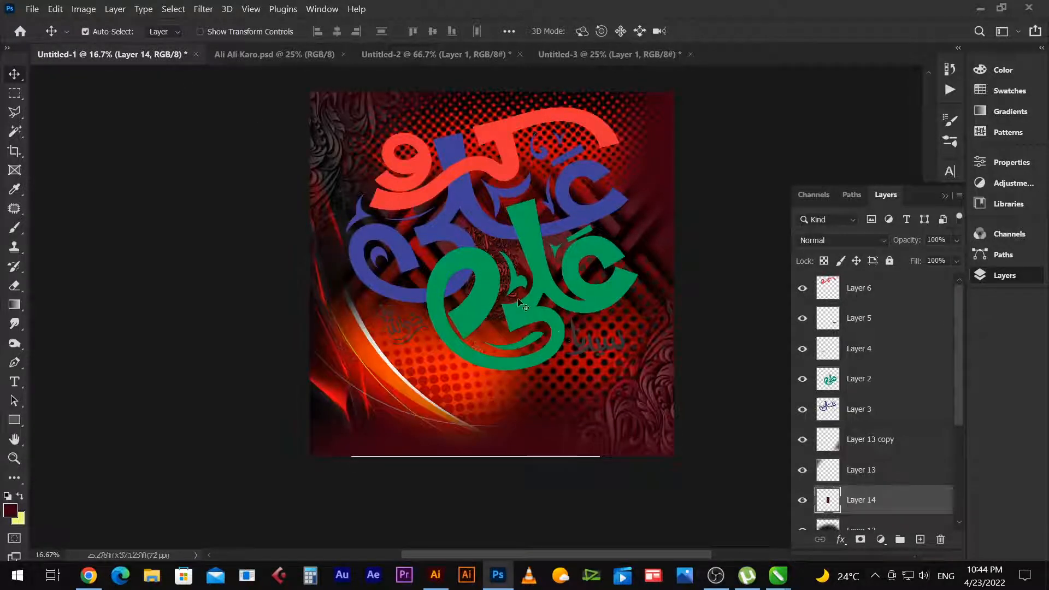
key("ctrl+v")
left_click_drag(518, 304, 418, 361)
key("e")
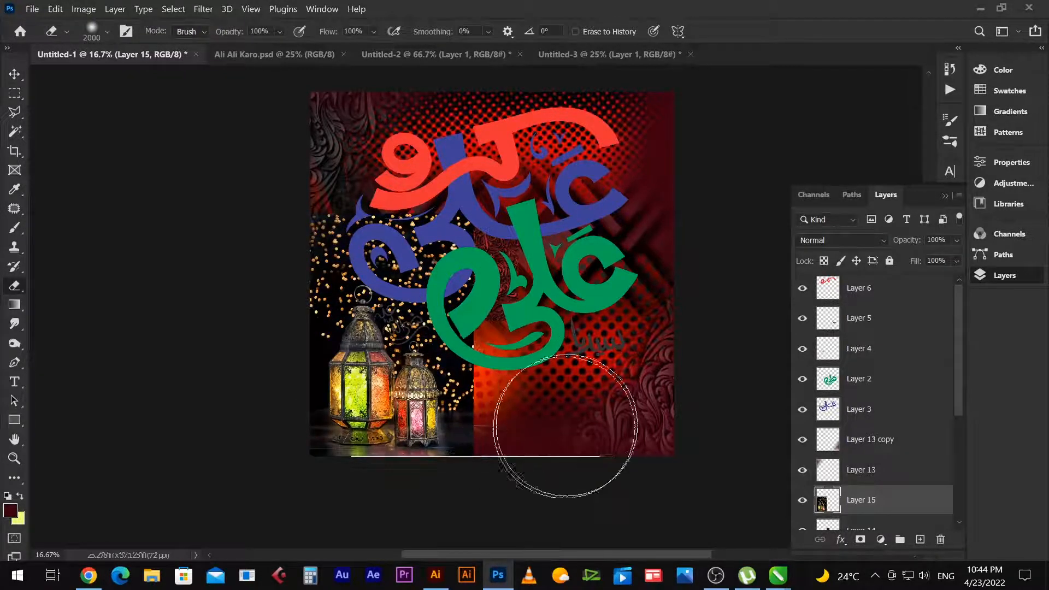
mouse_move(546, 482)
left_mouse_down()
mouse_move(553, 426)
mouse_move(534, 362)
mouse_move(542, 389)
mouse_move(551, 321)
mouse_move(551, 352)
mouse_move(521, 238)
mouse_move(493, 285)
mouse_move(341, 197)
mouse_move(260, 212)
left_mouse_up()
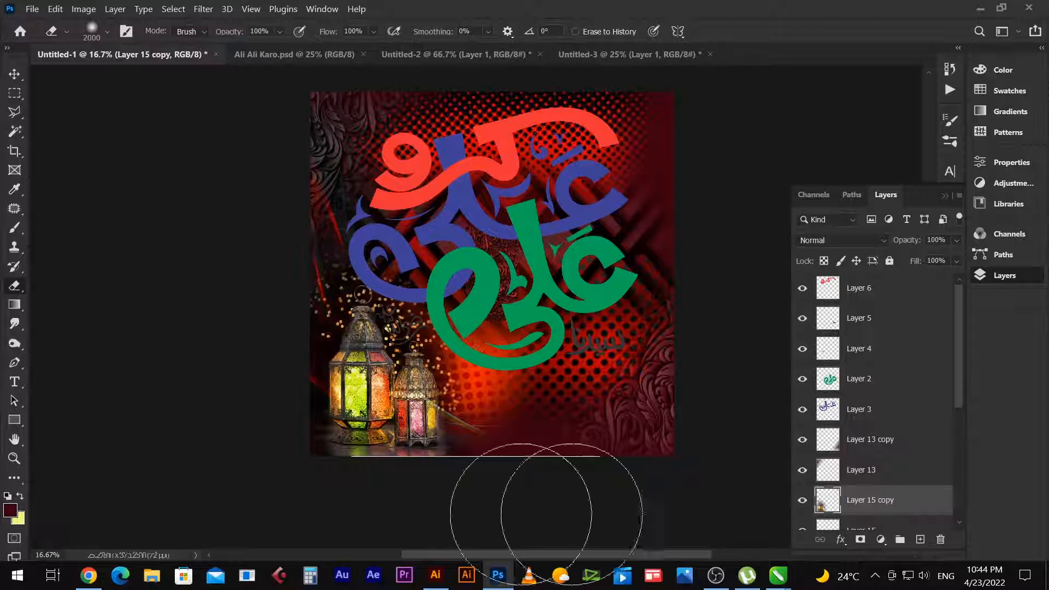
Merge Layer 15 with its copy and set the merged lantern layer's blend mode to Dissolve.
key("v")
scroll(896, 432, "down", 2)
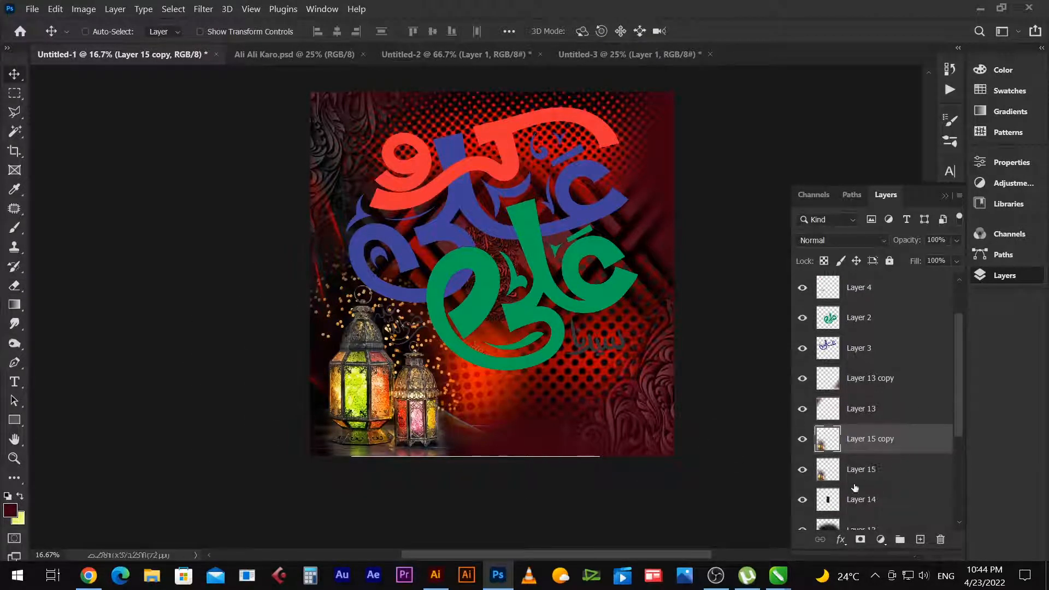
left_click(886, 472, "shift")
key("ctrl+e")
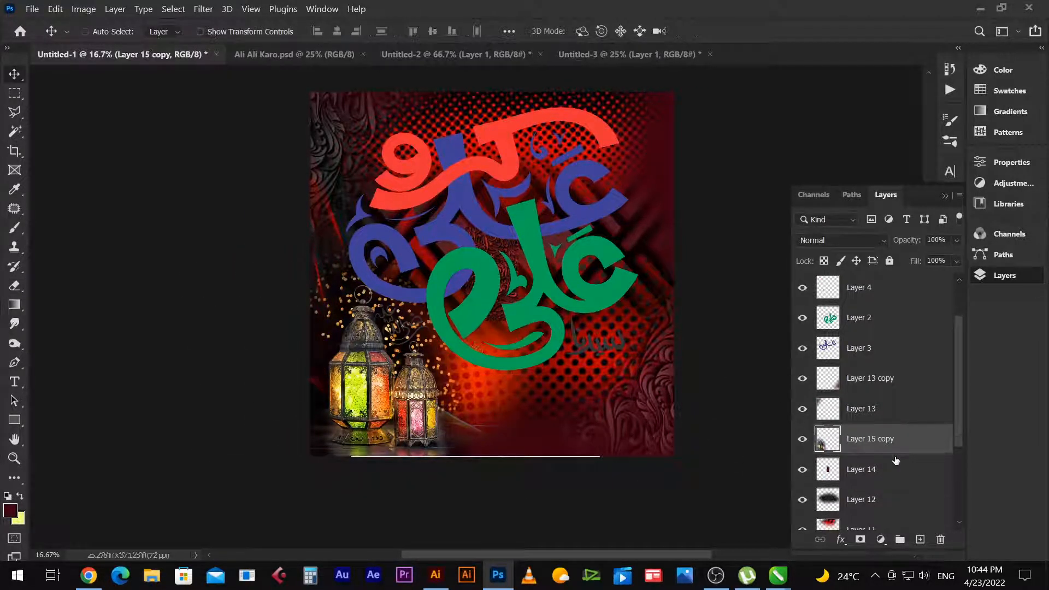
left_click(845, 239)
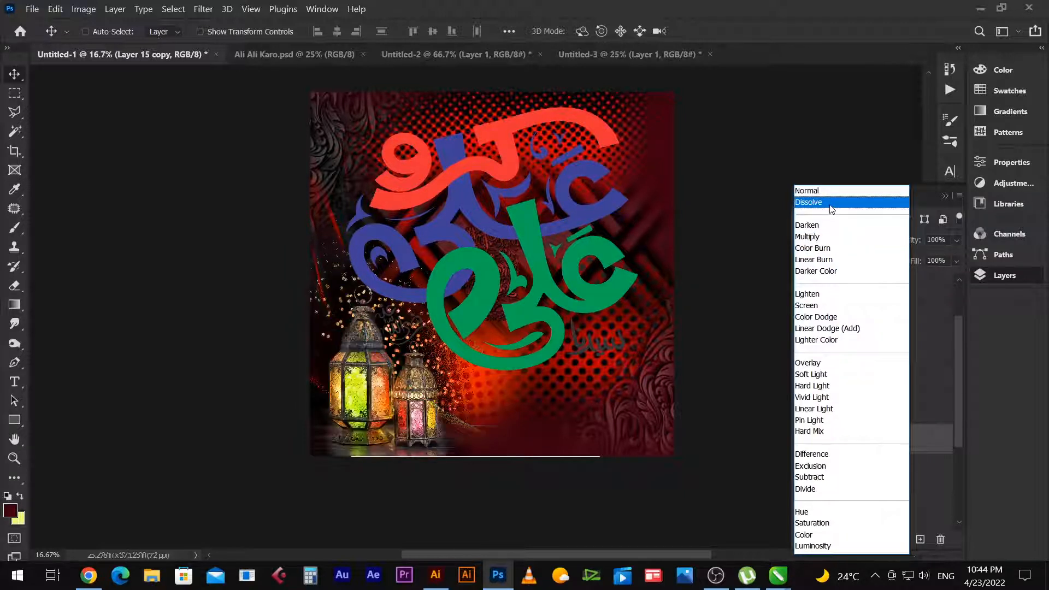
left_click(831, 209)
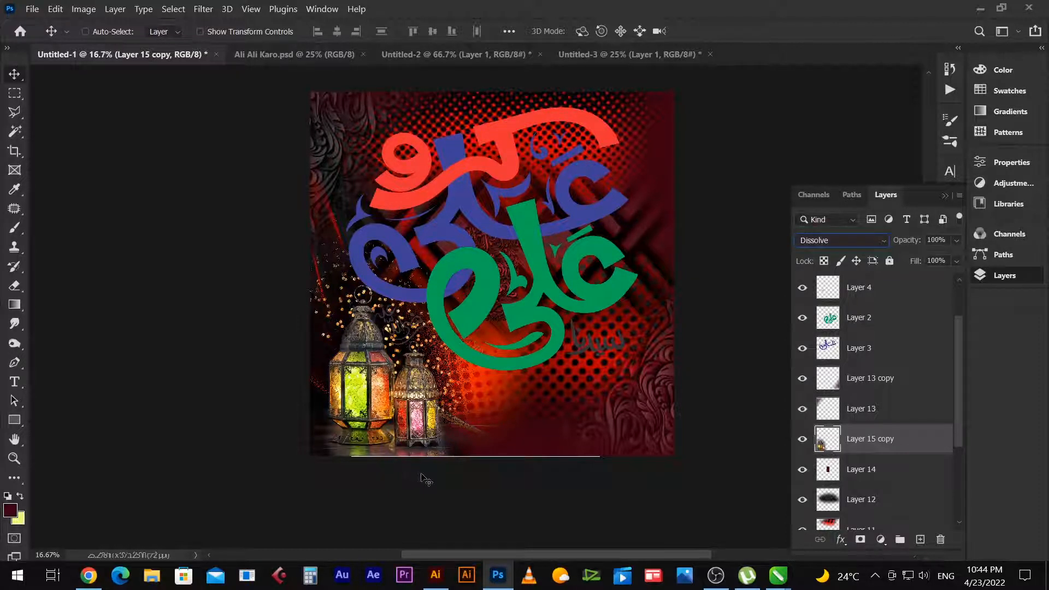
Darken the lanterns with Curves points at input 150, output 116 and input 184, output 163, and lower their layer beneath Layer 14.
key("ctrl+m")
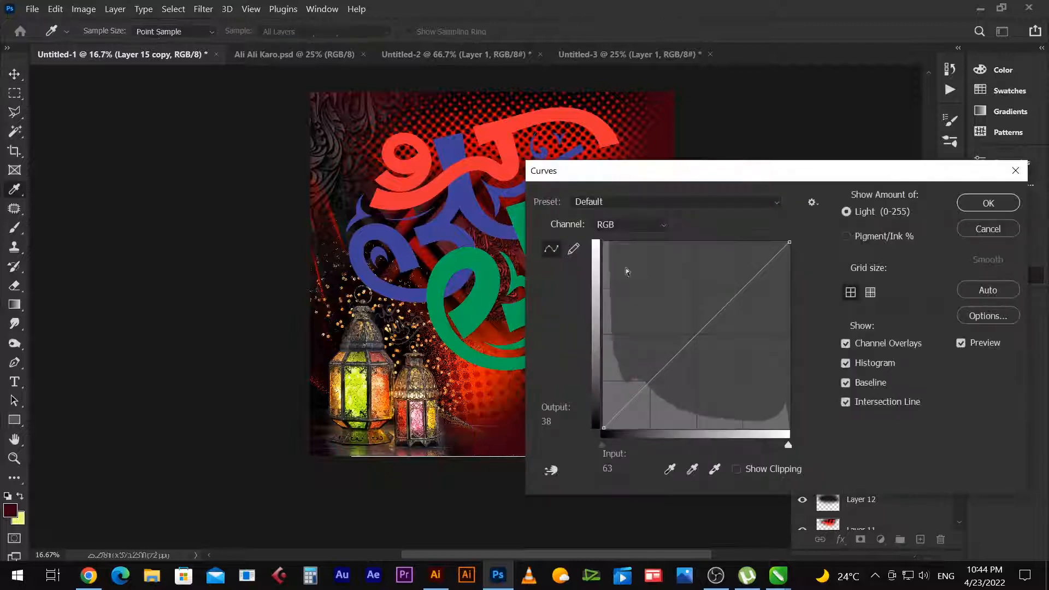
left_click_drag(701, 333, 715, 343)
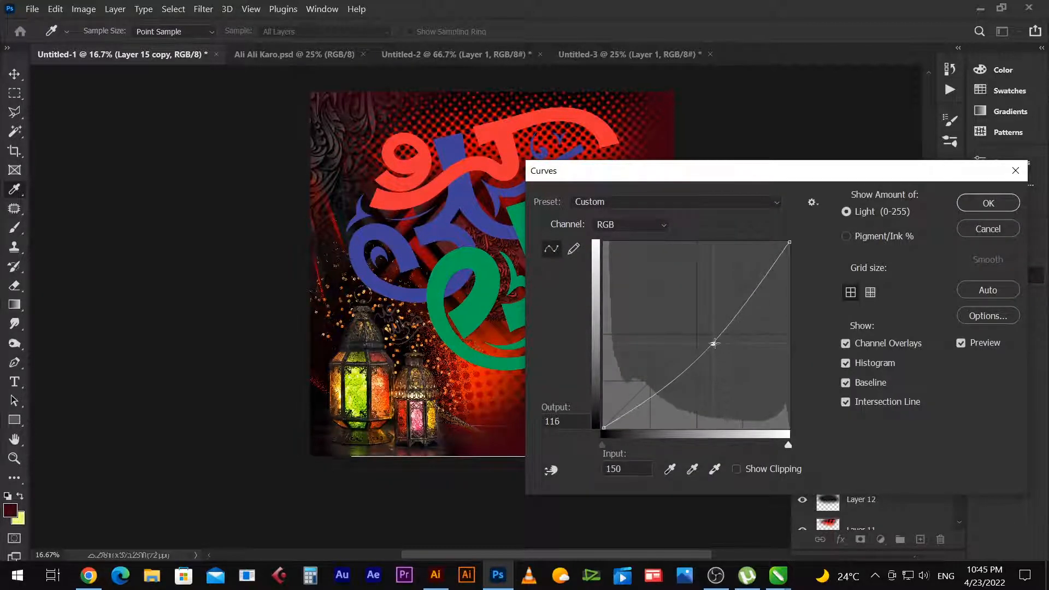
mouse_move(740, 310)
left_mouse_down()
mouse_move(746, 315)
mouse_move(737, 309)
left_mouse_up()
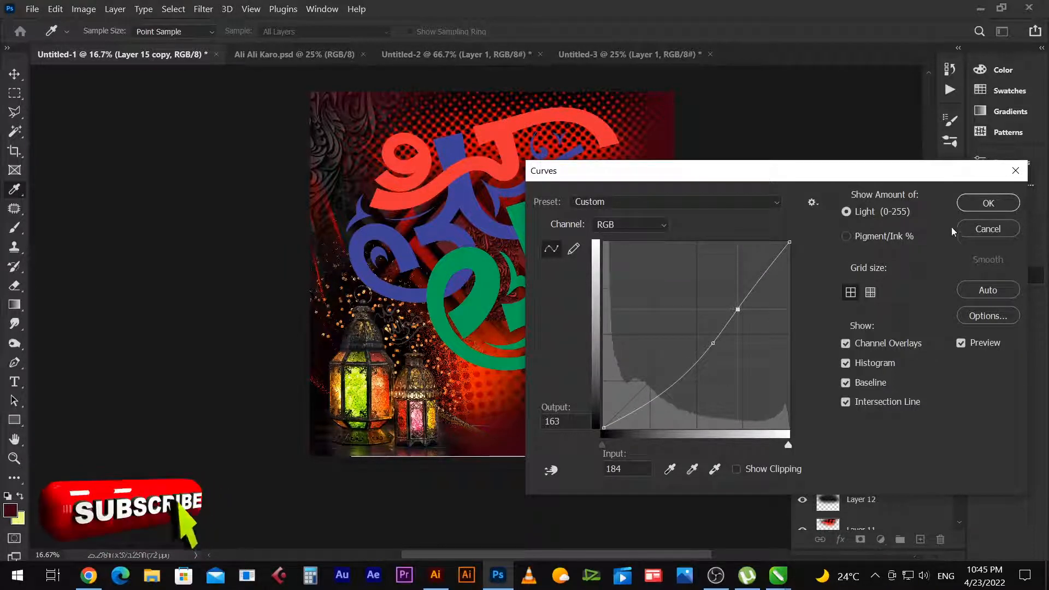
left_click(986, 203)
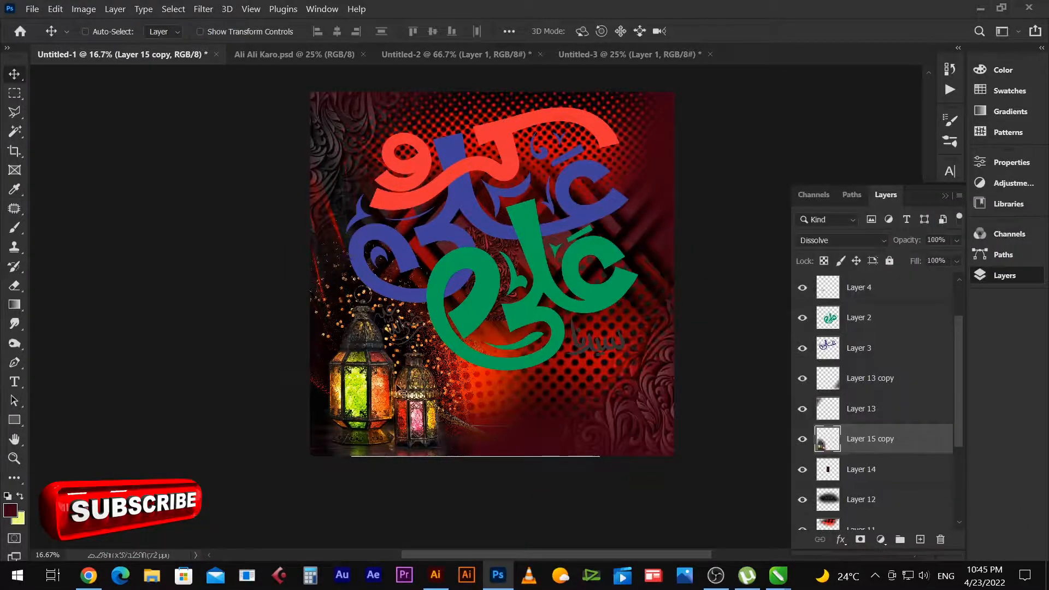
left_click_drag(397, 386, 389, 381)
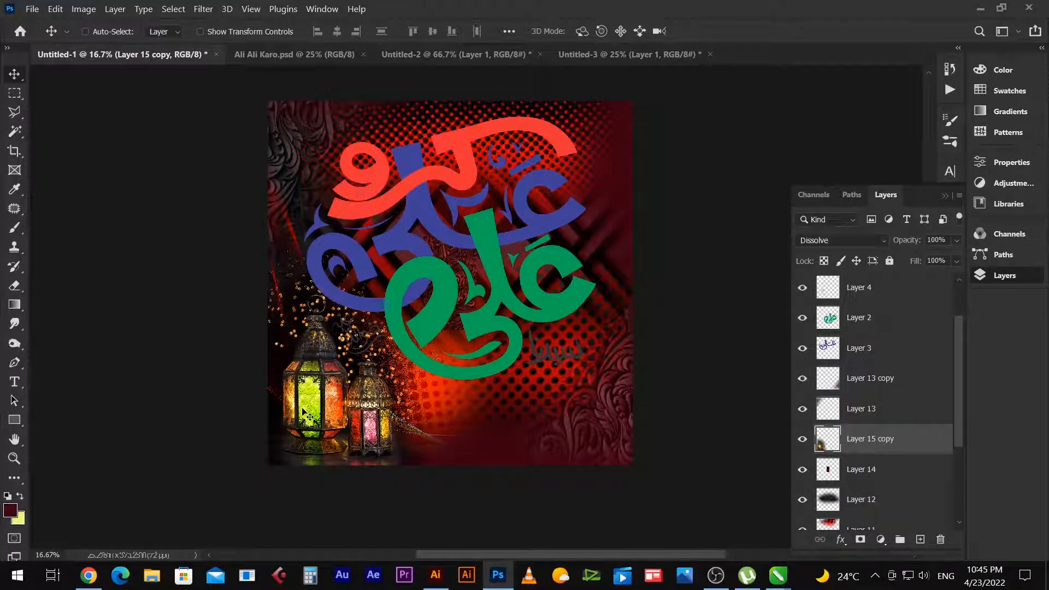
key("ctrl+bracketleft")
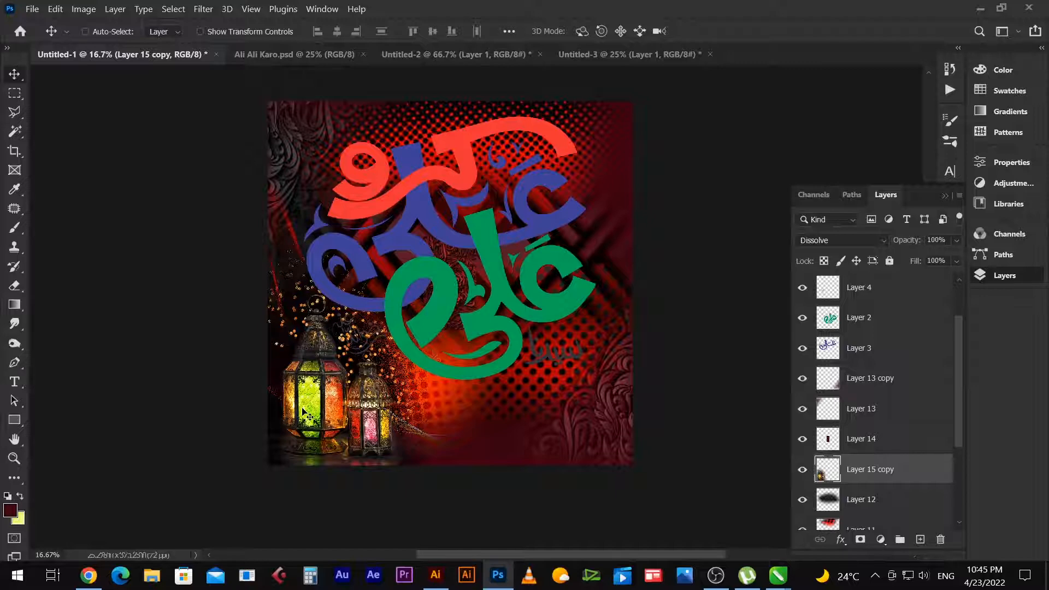
Delete the orange glow layer carrying the VectorStock watermark behind the green lettering.
key("z")
right_click(362, 327)
left_click(385, 354)
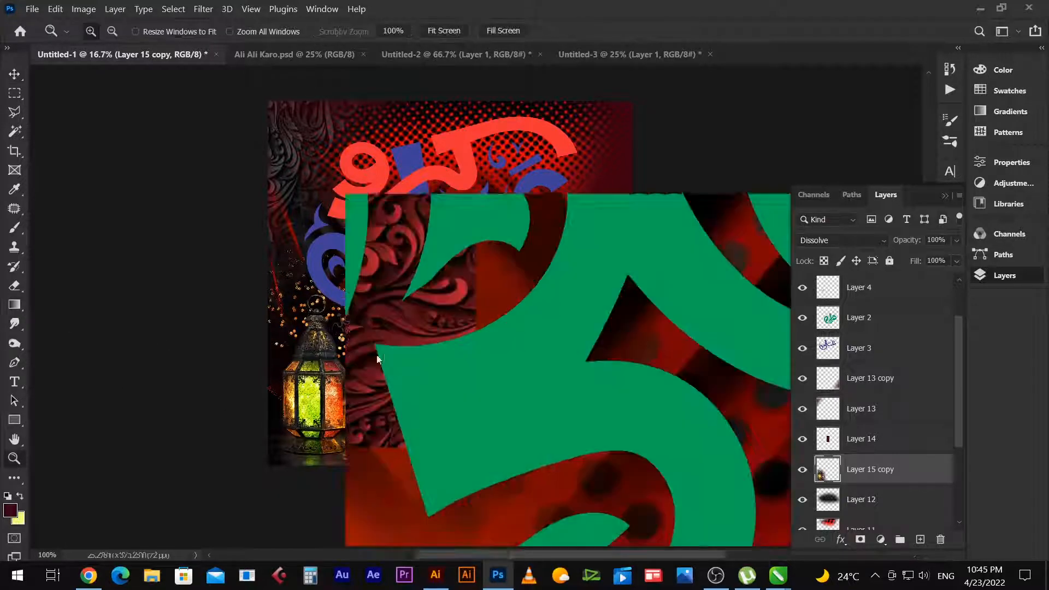
left_click_drag(343, 443, 503, 225)
key("v")
right_click(499, 208)
left_click(519, 214)
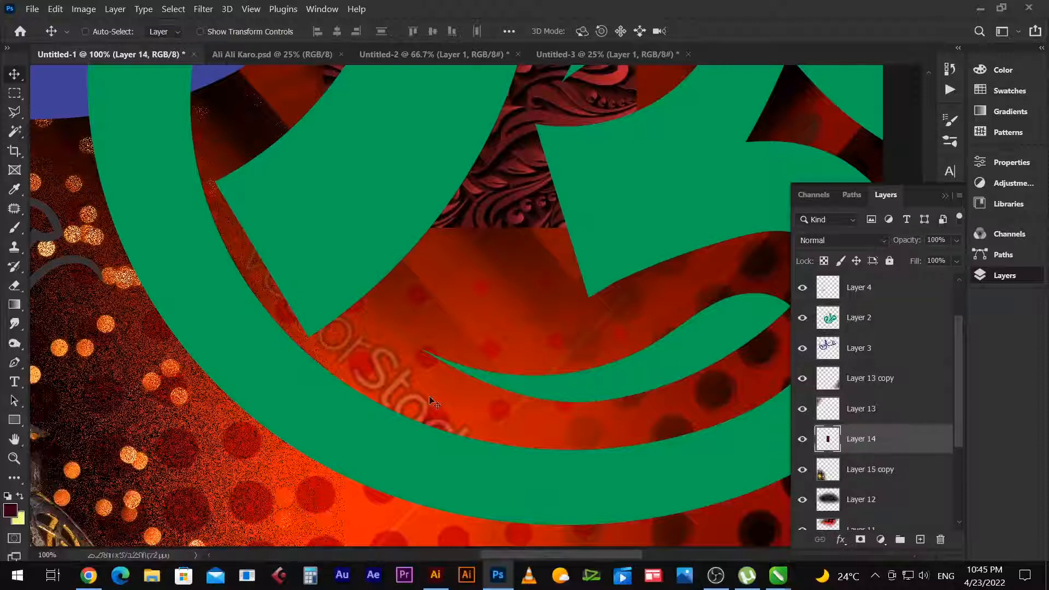
right_click(409, 388)
left_click(419, 392)
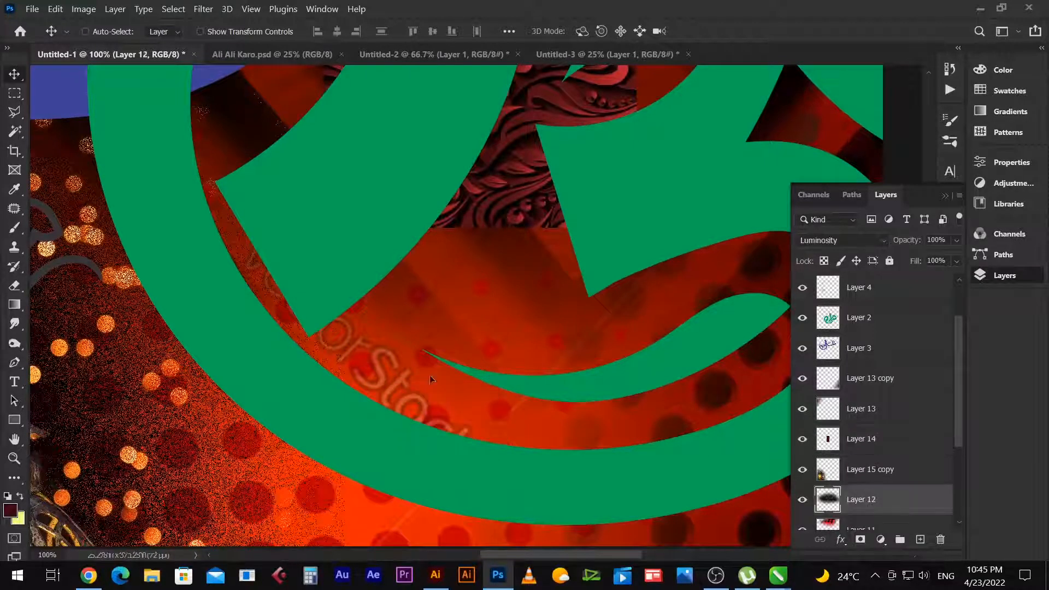
left_click_drag(419, 392, 573, 312)
right_click(407, 374)
left_click(421, 395)
key("Delete")
Delete the carved floral patch, Layer 14, behind the green lettering.
key("z")
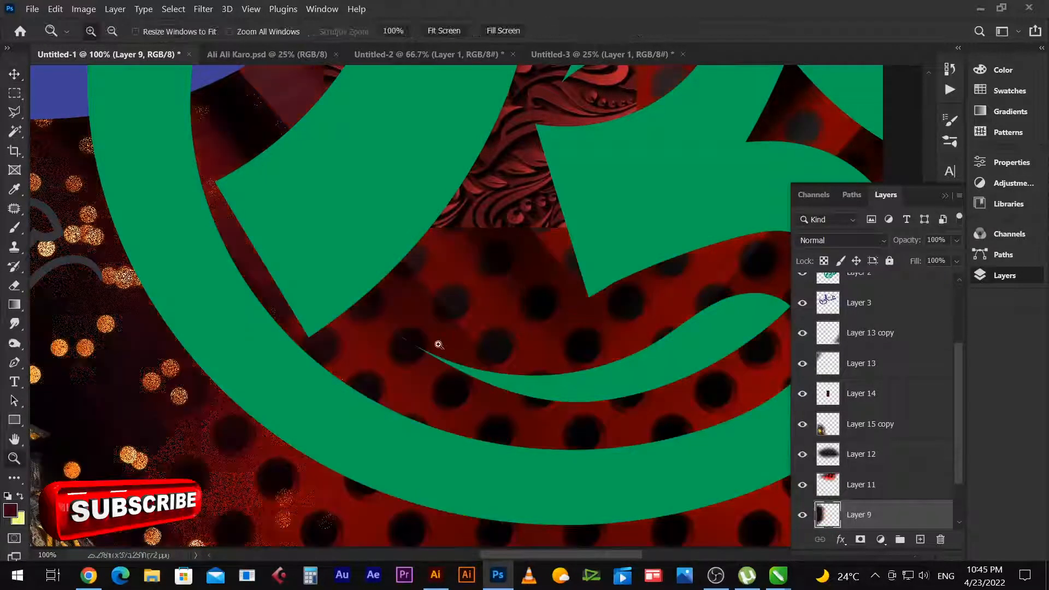
left_click(508, 365, "alt")
left_click(508, 364, "alt")
key("v")
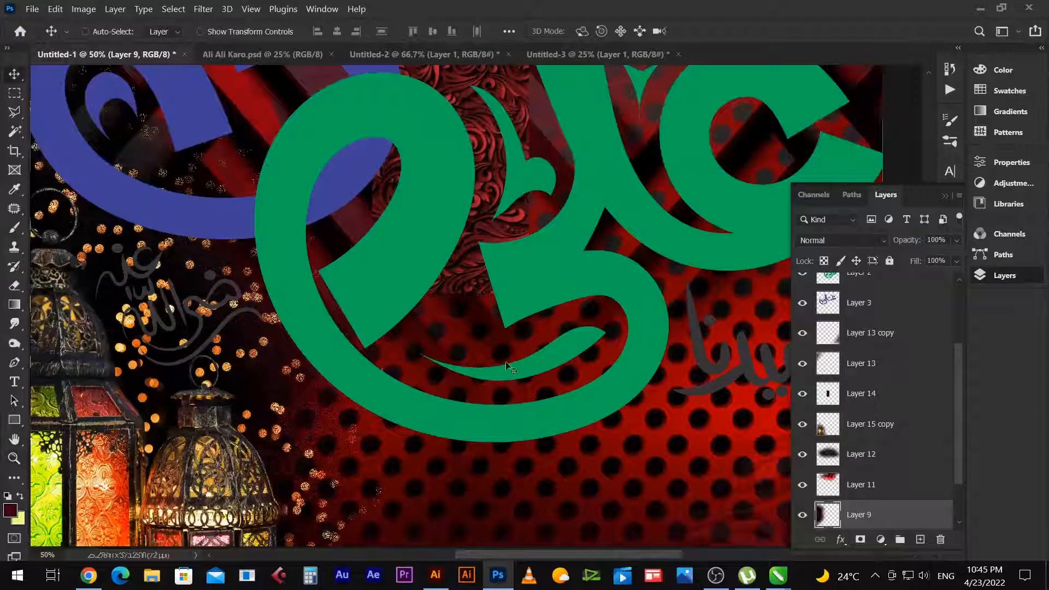
left_click_drag(487, 305, 481, 367)
right_click(465, 336)
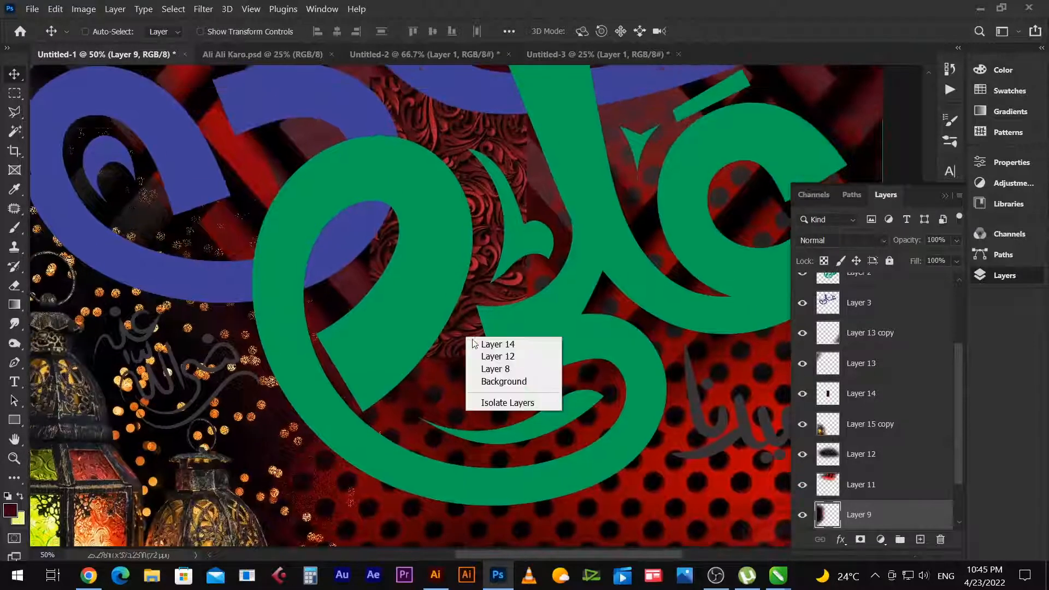
left_click(486, 342)
key("Delete")
Examine the lanterns, lettering and background blending across the whole canvas.
key("z")
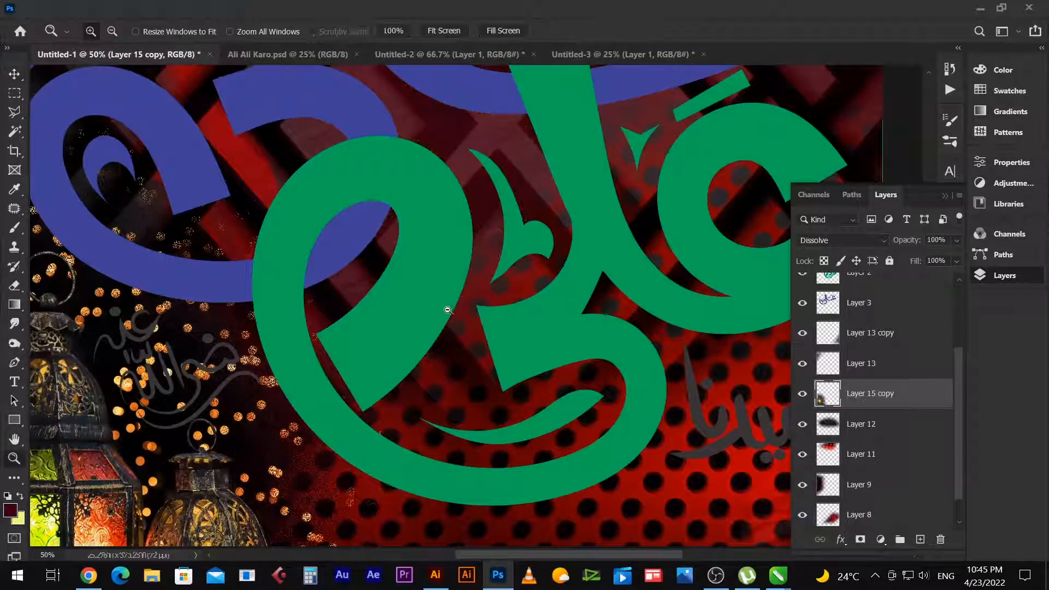
left_click(472, 368, "alt")
key("v")
left_click_drag(352, 391, 450, 398)
left_click_drag(472, 314, 455, 288)
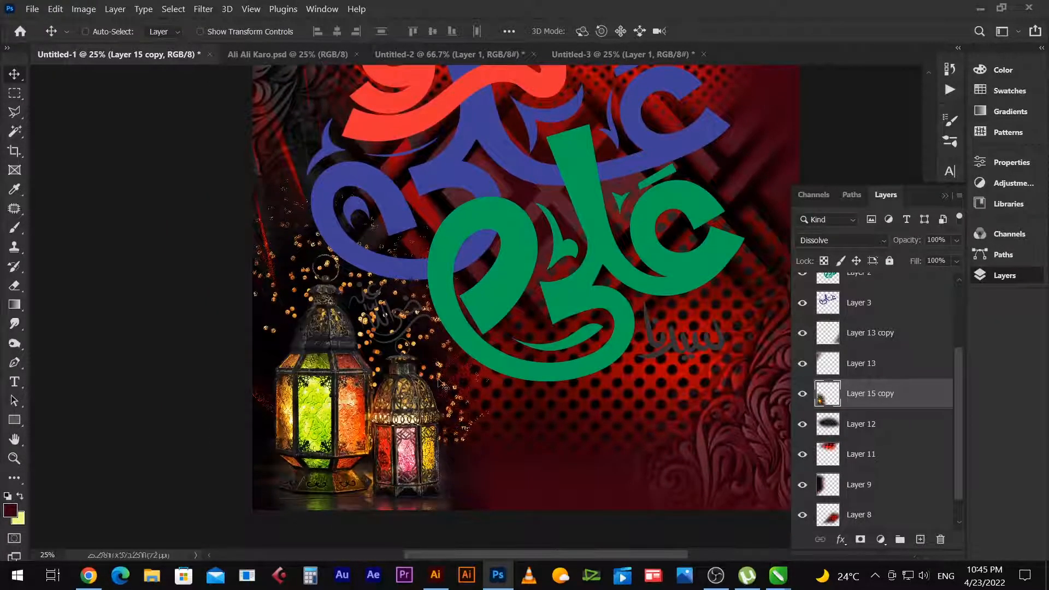
left_click_drag(511, 349, 372, 411)
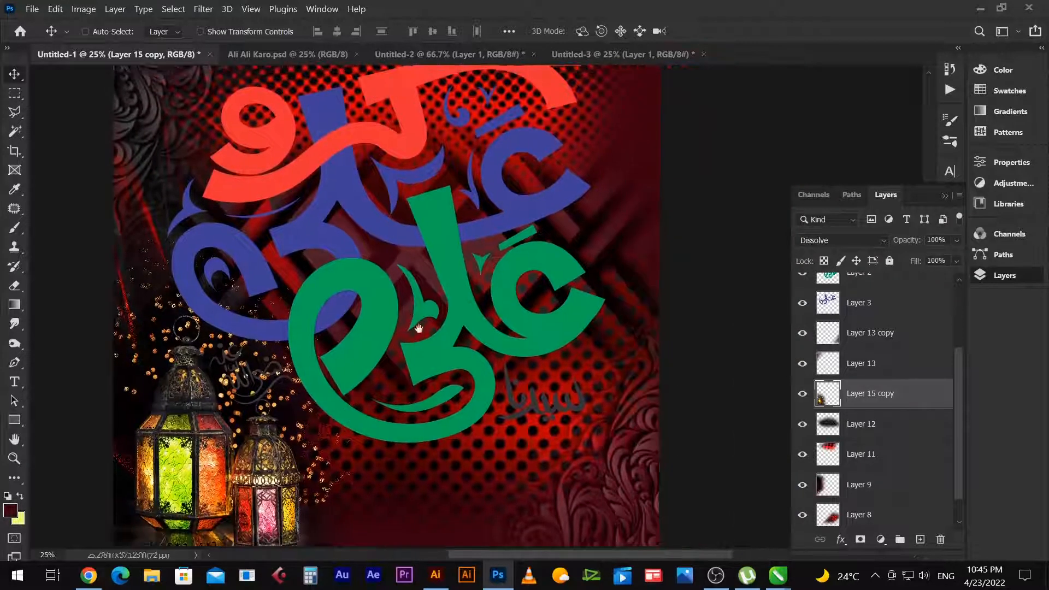
left_click_drag(419, 328, 438, 317)
key("z")
left_click(409, 298, "alt")
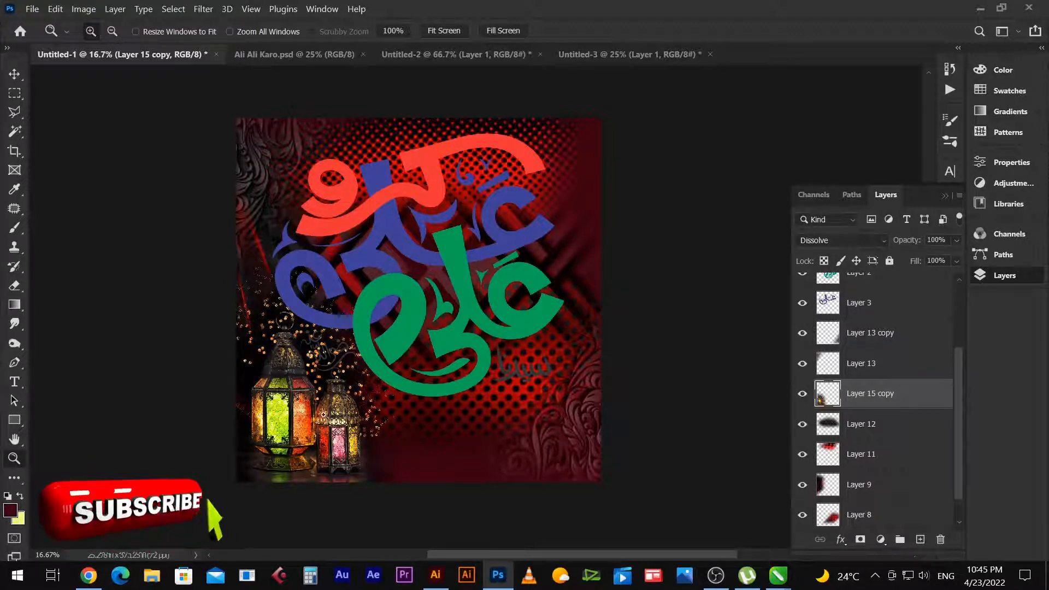
Switch to Chrome, search images for "lantern background" and copy the Unsplash picture of floating sky lanterns.
key("alt+Tab")
scroll(734, 317, "down", 7)
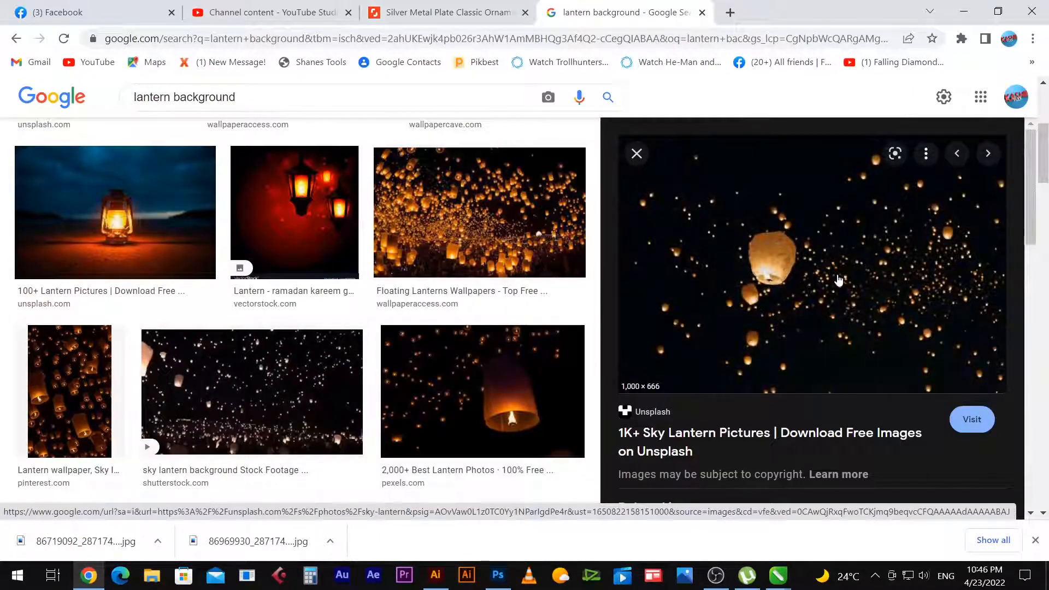
right_click(804, 281)
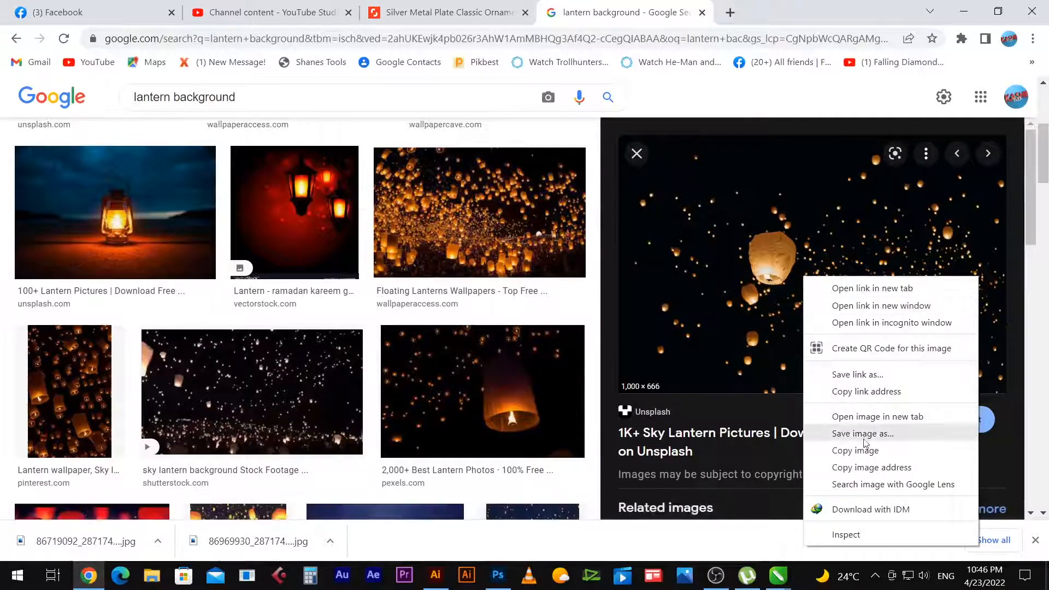
left_click(861, 464)
Paste the sky-lantern picture into the Photoshop composition, flip it horizontally and enlarge it over the canvas's lower-right area.
key("alt+Tab")
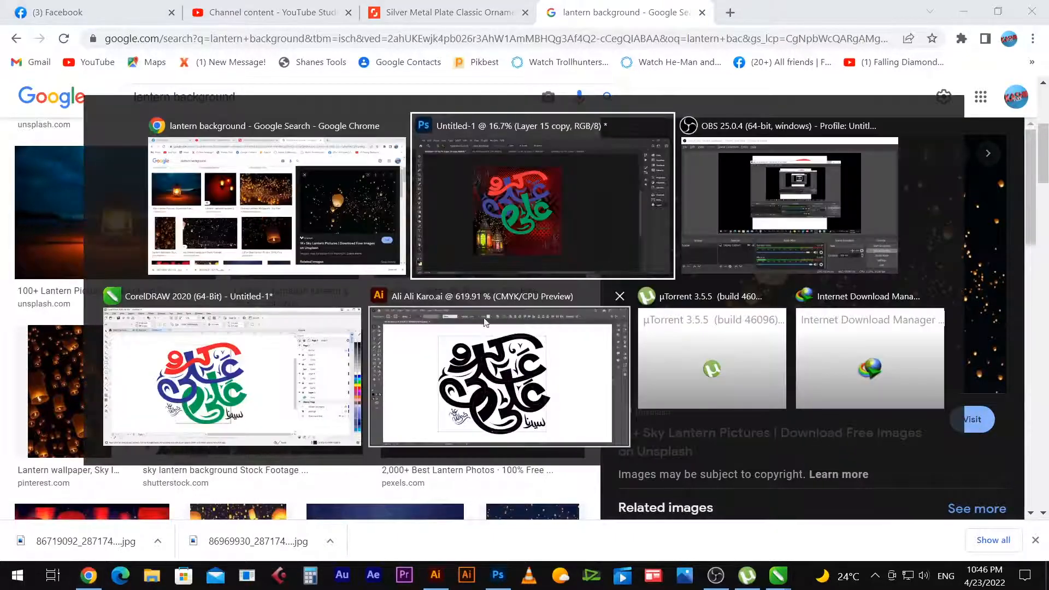
key("ctrl+v")
key("v")
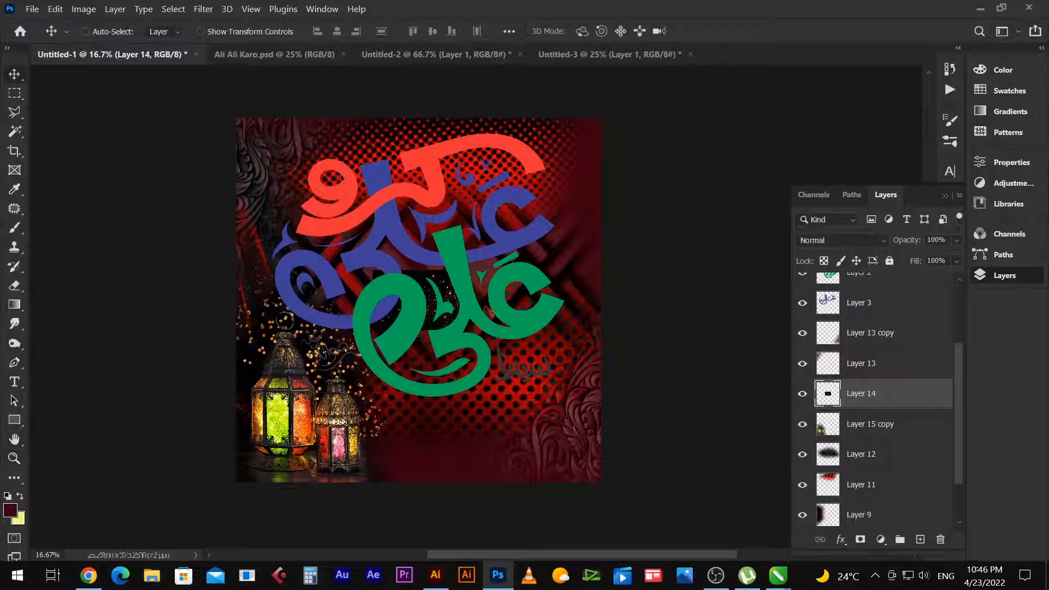
left_click_drag(467, 304, 603, 322)
key("ctrl+t")
right_click(485, 462)
left_click(527, 437)
key("Return")
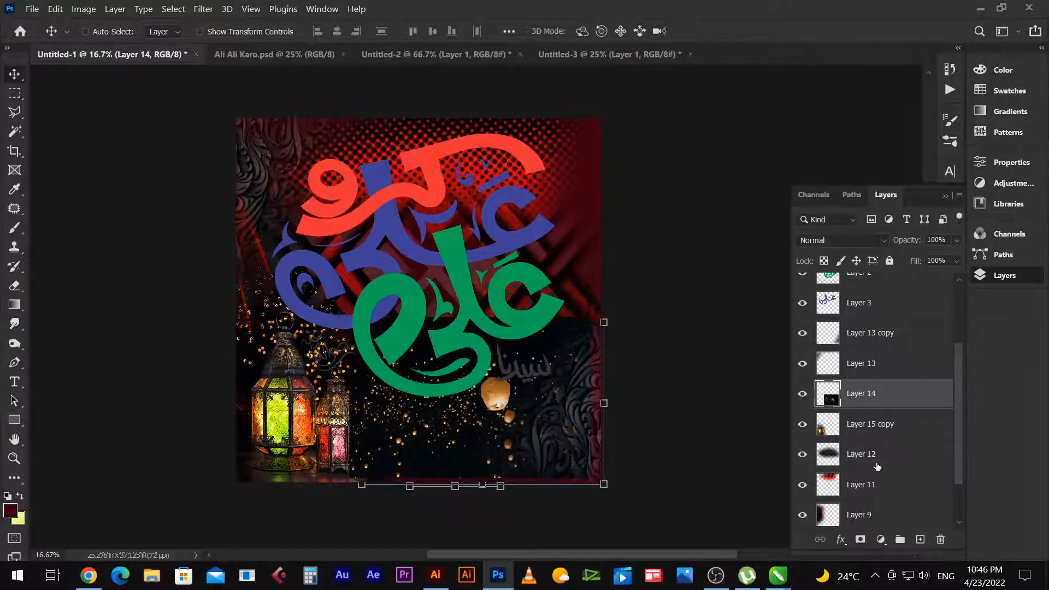
Set the sky-lantern layer's blend mode to Screen and lower it four levels, beneath Layer 9.
left_click(842, 240)
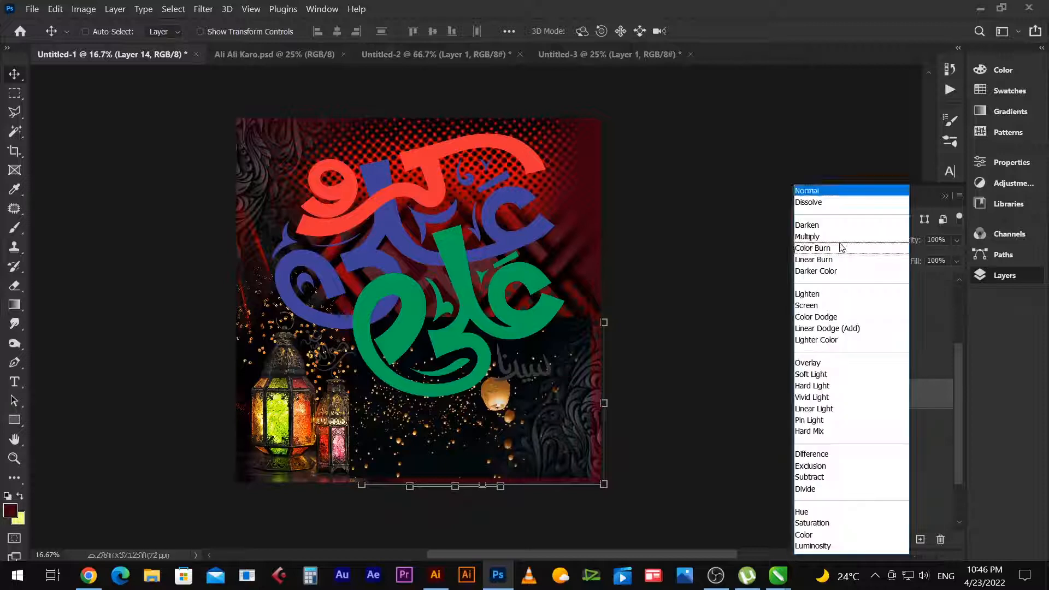
left_click(830, 306)
left_click_drag(541, 415, 539, 427)
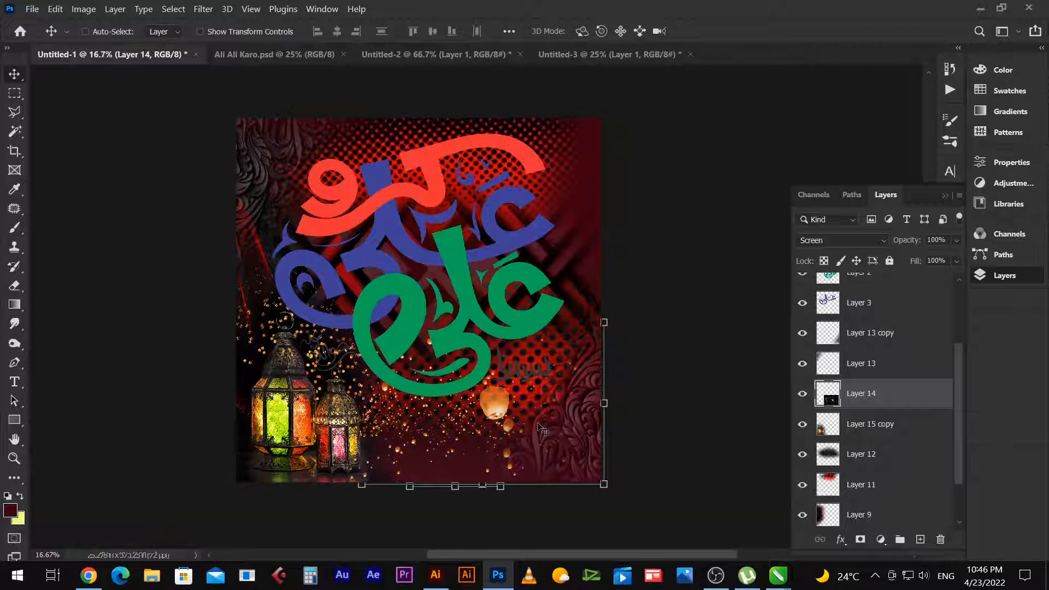
key("ctrl+bracketleft")
key("ctrl+bracketleft")
key("ctrl+bracketleft")
key("ctrl+bracketleft")
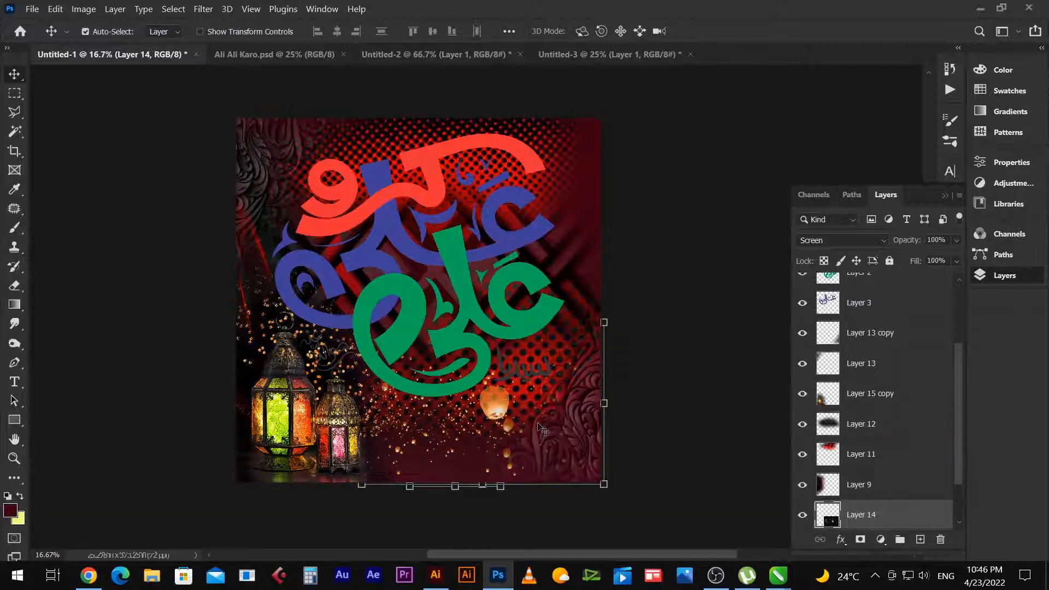
Erase the large sky lantern and the right side of its picture with a 2000 px soft eraser.
left_click_drag(464, 427, 492, 424)
key("e")
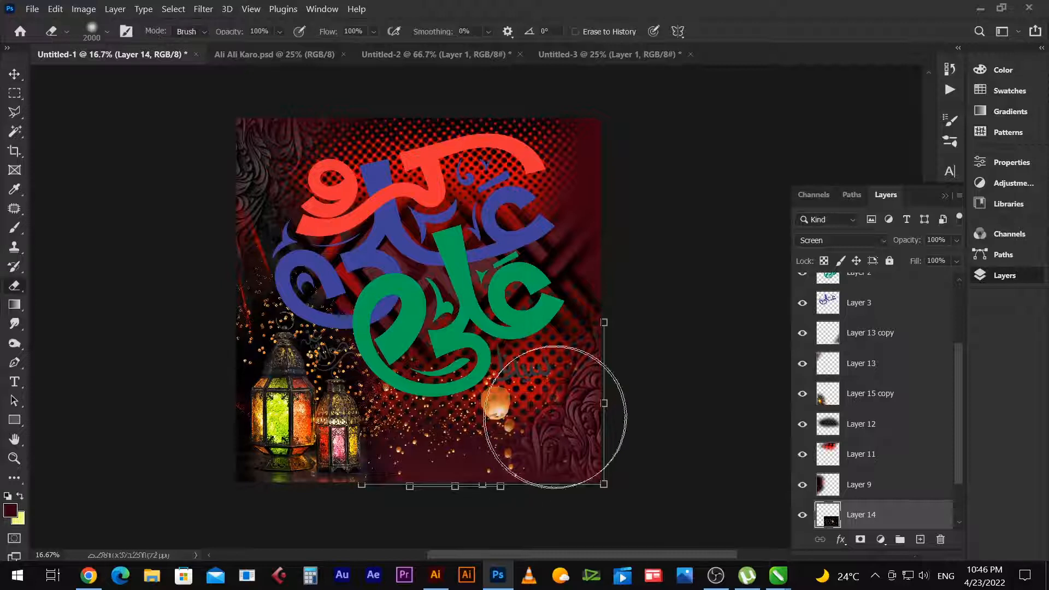
mouse_move(555, 417)
left_mouse_down()
mouse_move(573, 374)
mouse_move(577, 471)
mouse_move(546, 374)
mouse_move(576, 492)
mouse_move(558, 381)
left_mouse_up()
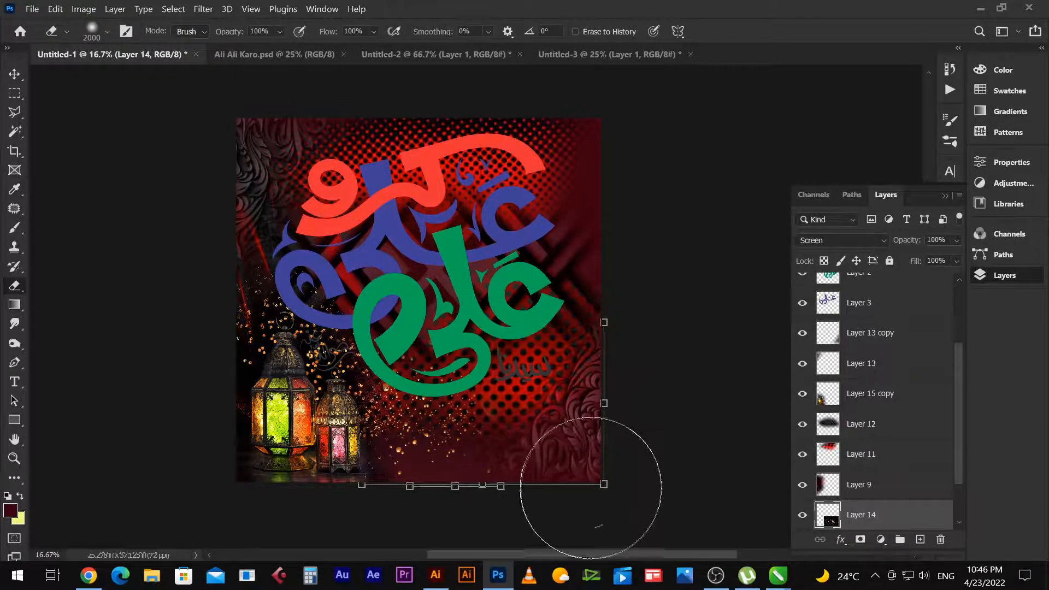
Create a new empty layer directly above Layer 8.
key("v")
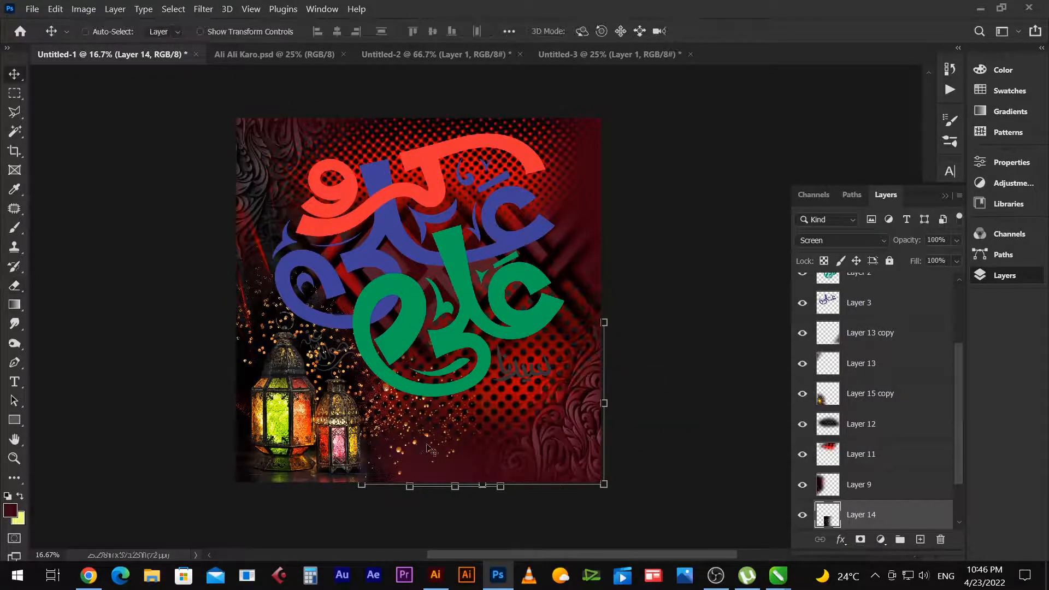
left_click_drag(445, 423, 430, 439)
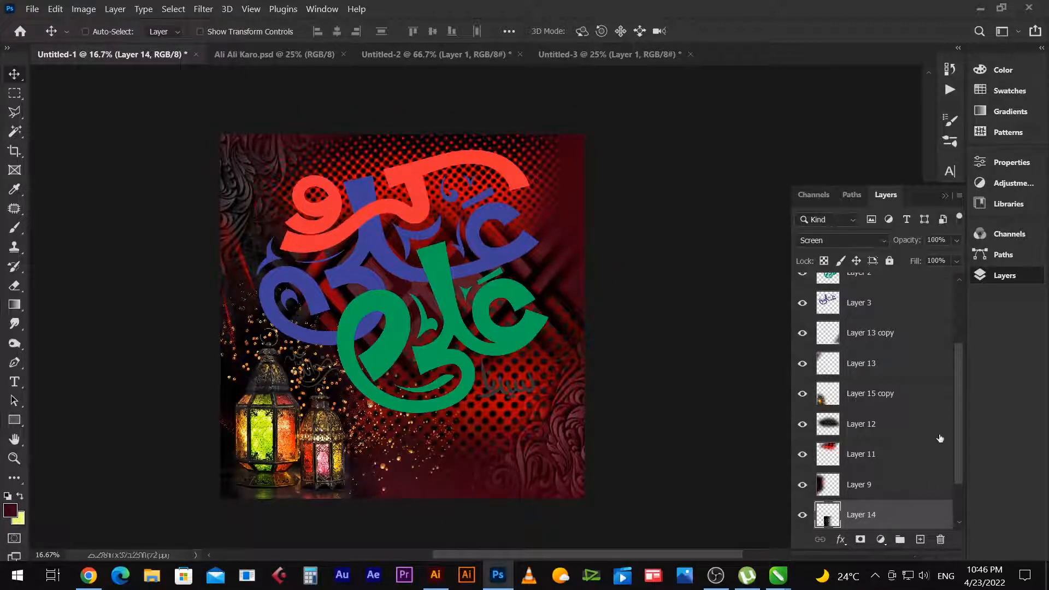
scroll(920, 516, "down", 2)
left_click(918, 491)
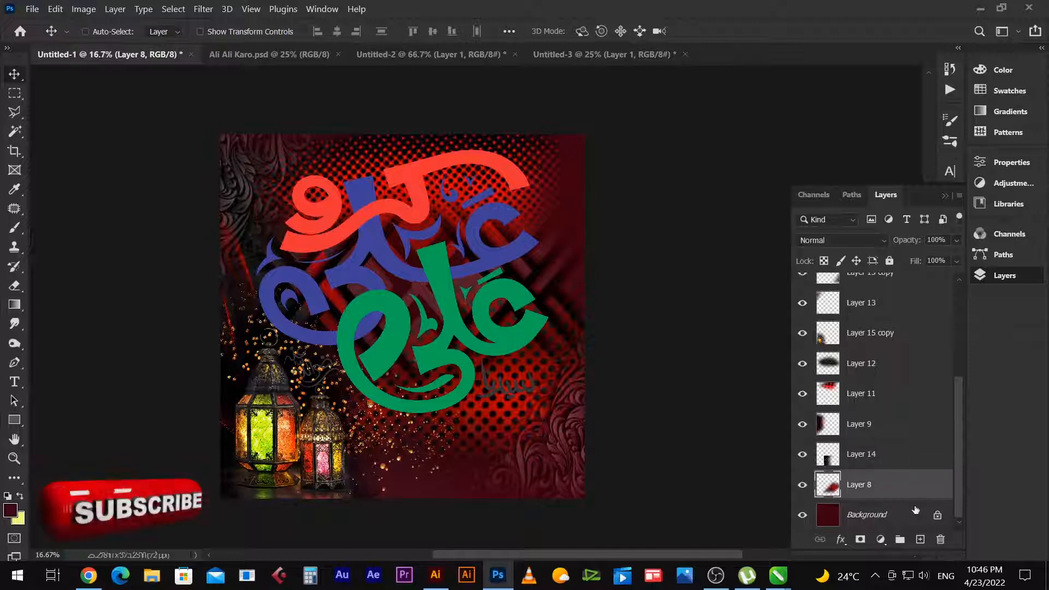
key("ctrl+shift+alt+n")
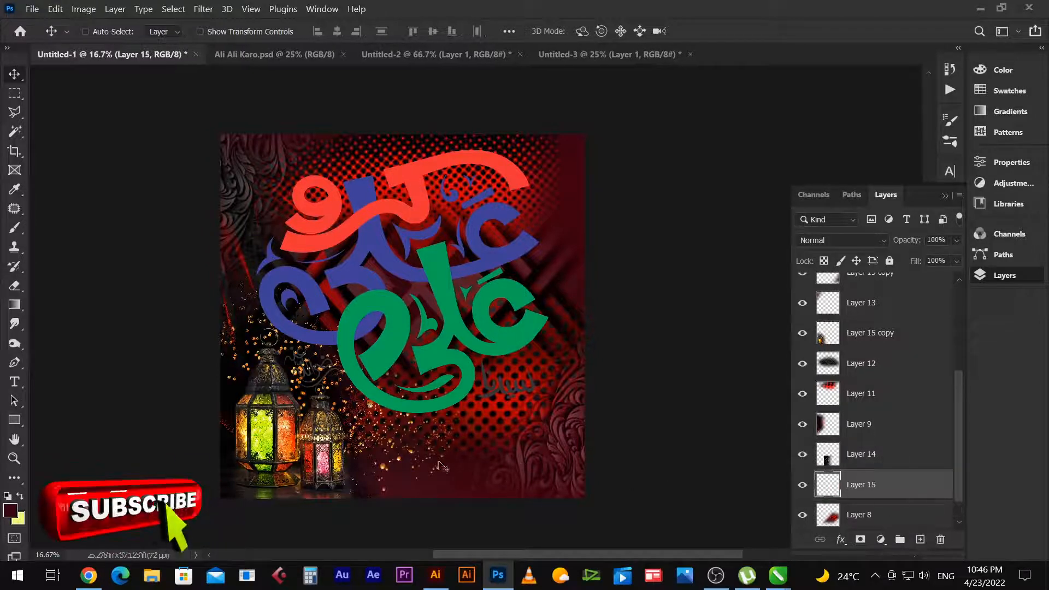
Activate the Brush tool and set the foreground color to black (000000).
key("b")
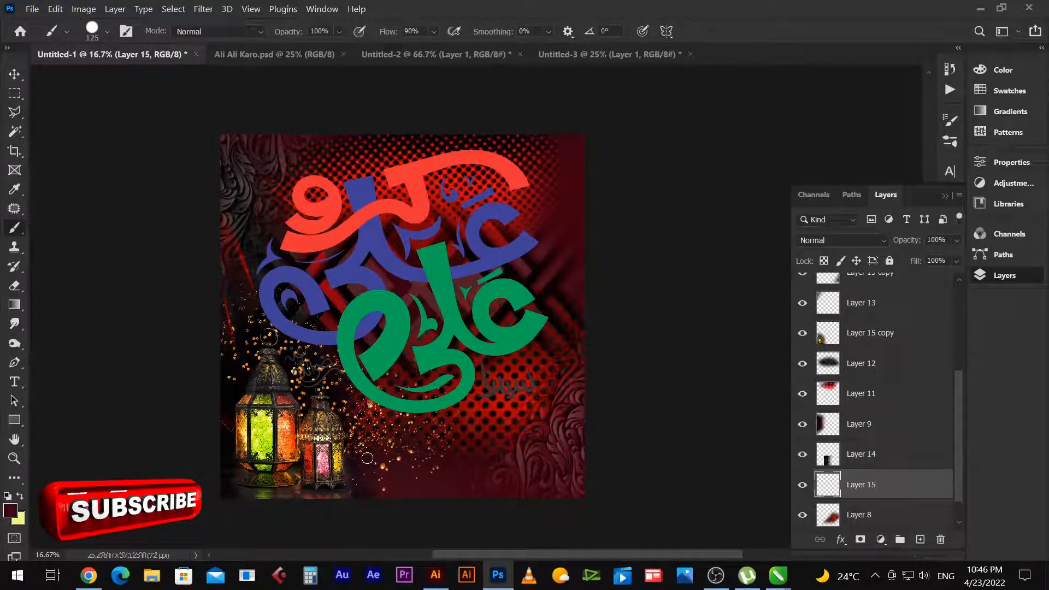
left_click(10, 511)
left_click_drag(190, 255, 238, 284)
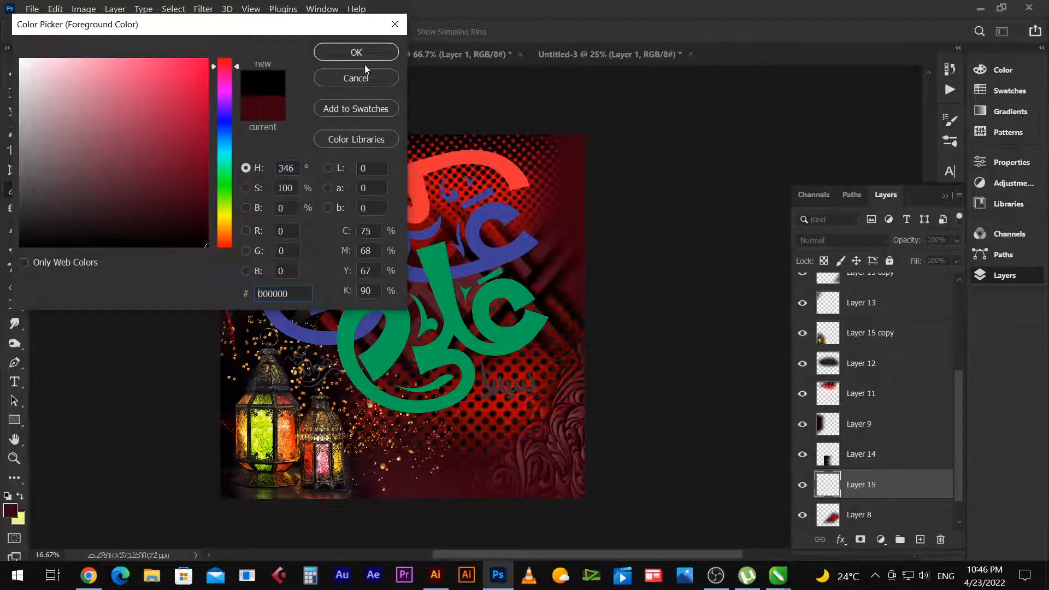
left_click(375, 54)
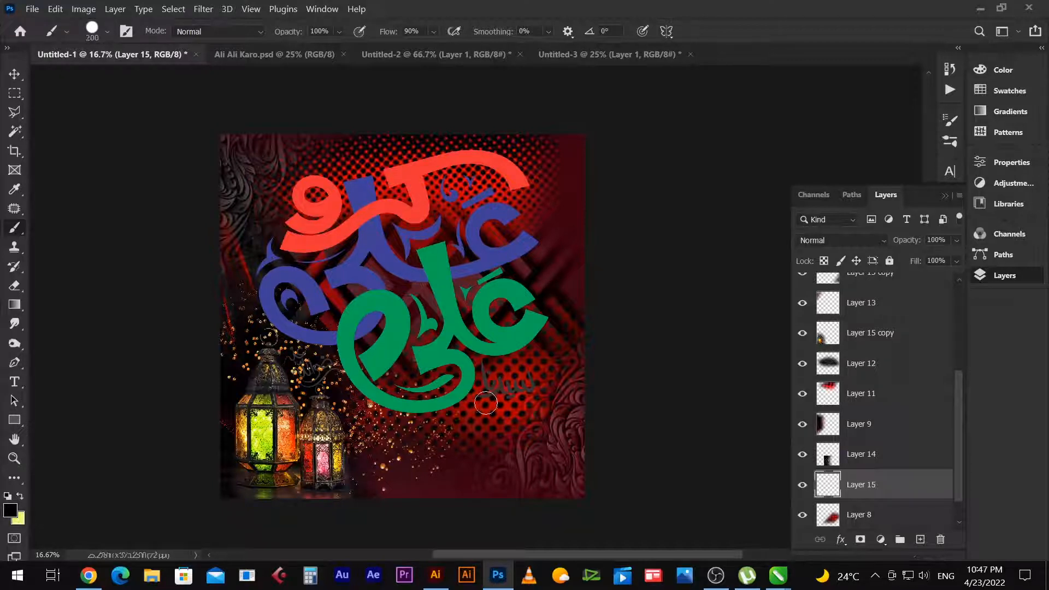
Enlarge the hard brush to 1400 px, try a black stroke behind the lanterns on Layer 15, and undo it.
key("]")
key("]")
key("]")
key("]")
key("]")
key("]")
key("]")
key("]")
key("]")
key("]")
key("]")
left_click_drag(318, 427, 343, 476)
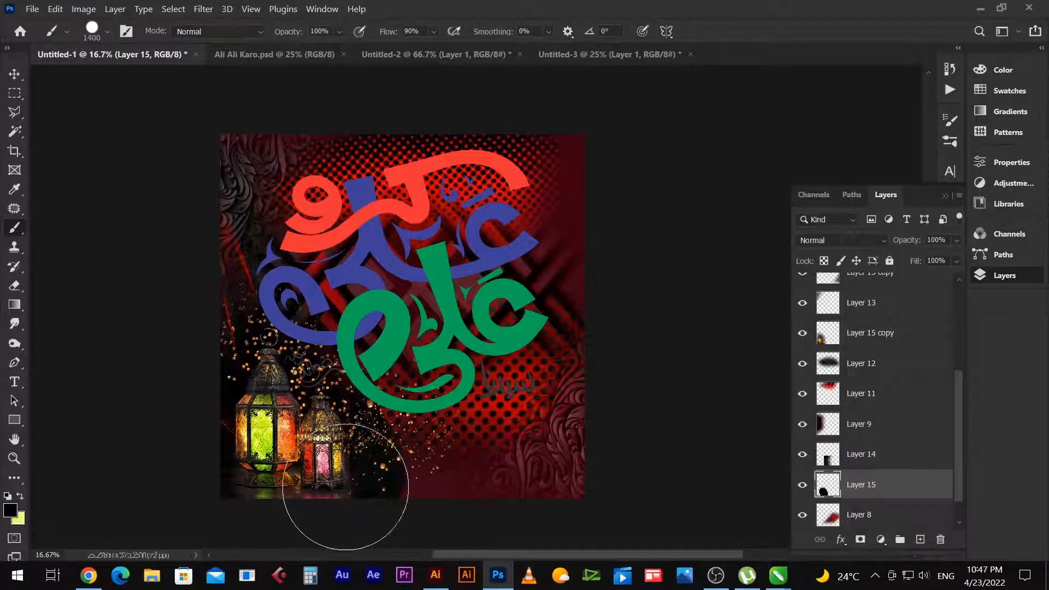
key("ctrl+z")
With a soft round brush at 1900 px, paint black shading on Layer 15 around the base of the lanterns.
right_click(295, 196)
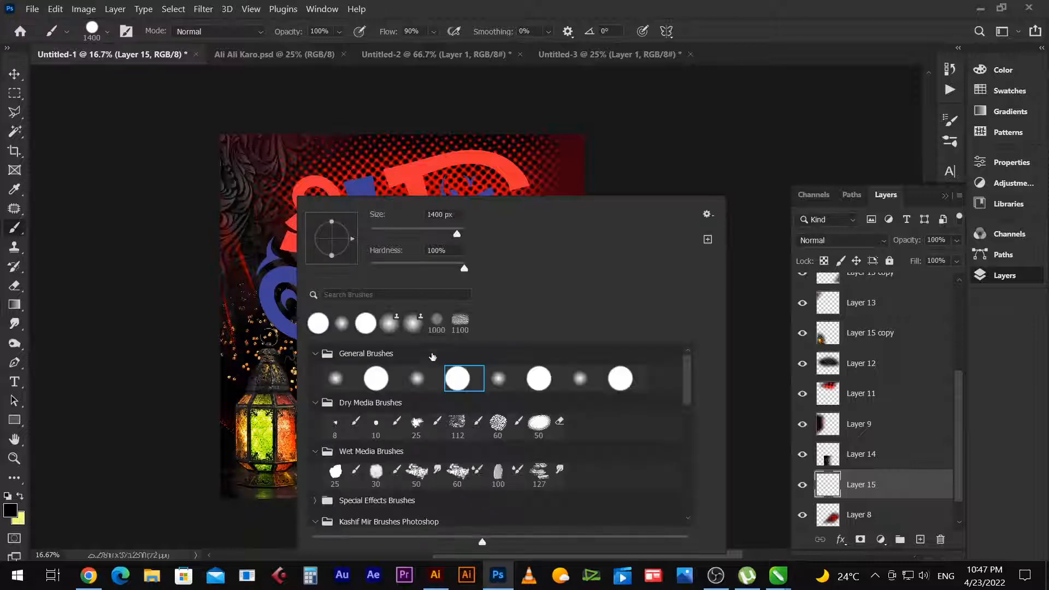
left_click(334, 387)
left_click(768, 4)
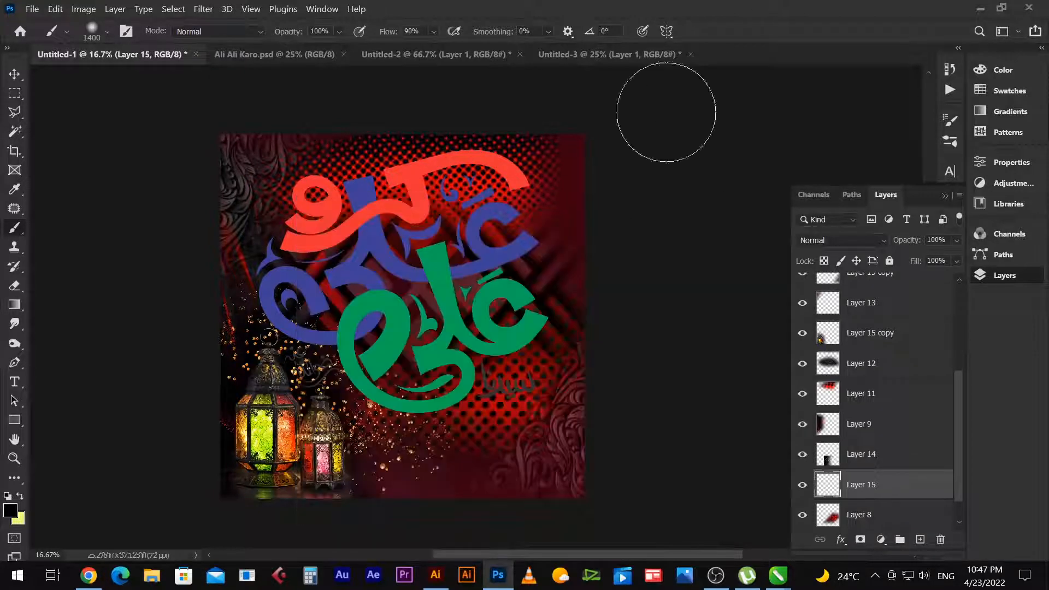
key("]")
key("]")
key("]")
key("]")
key("]")
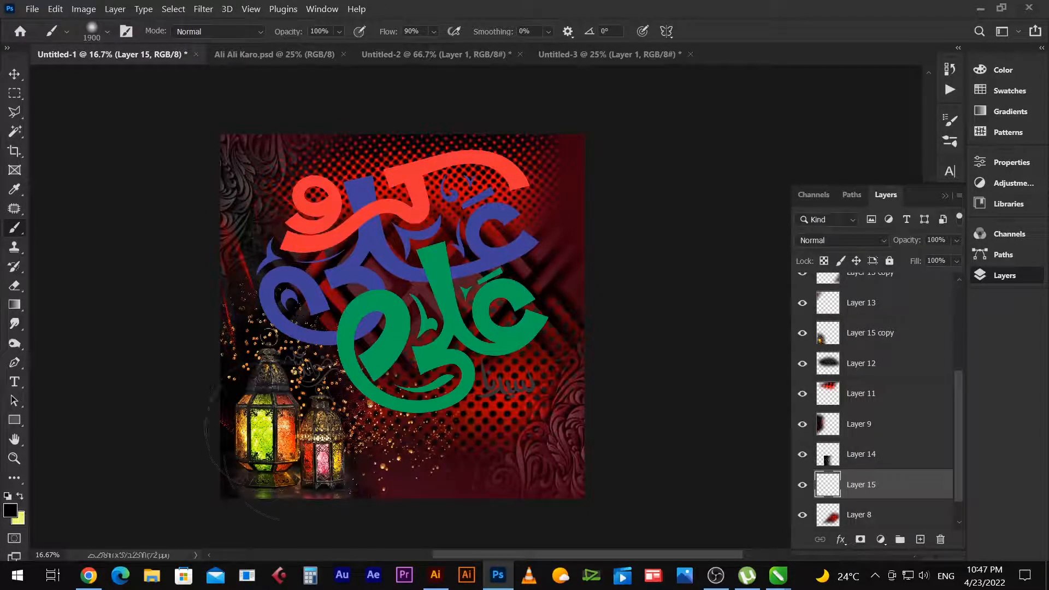
mouse_move(349, 471)
left_mouse_down()
mouse_move(396, 490)
mouse_move(303, 485)
left_mouse_up()
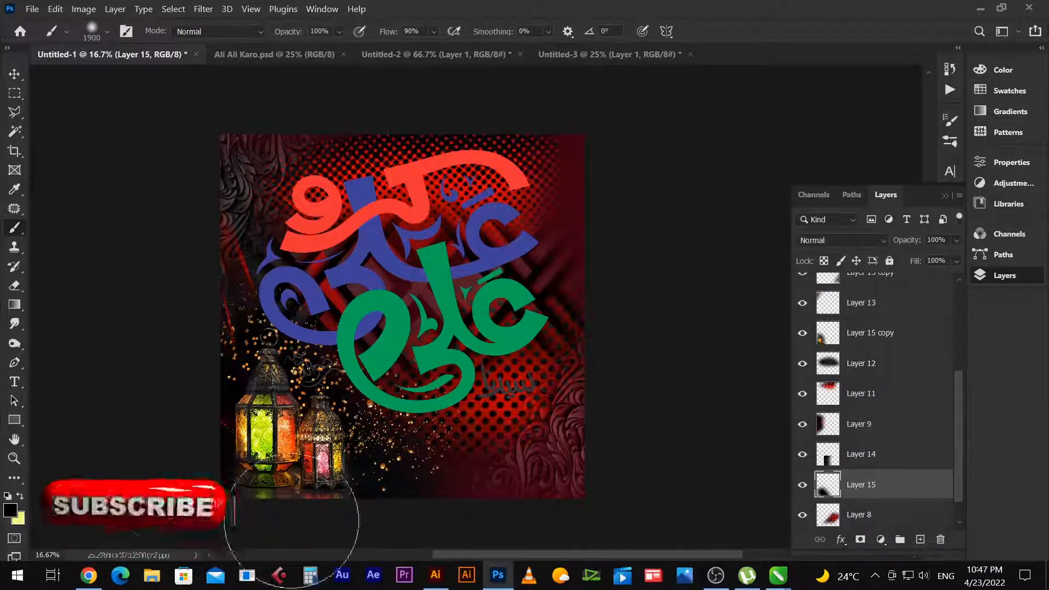
key("v")
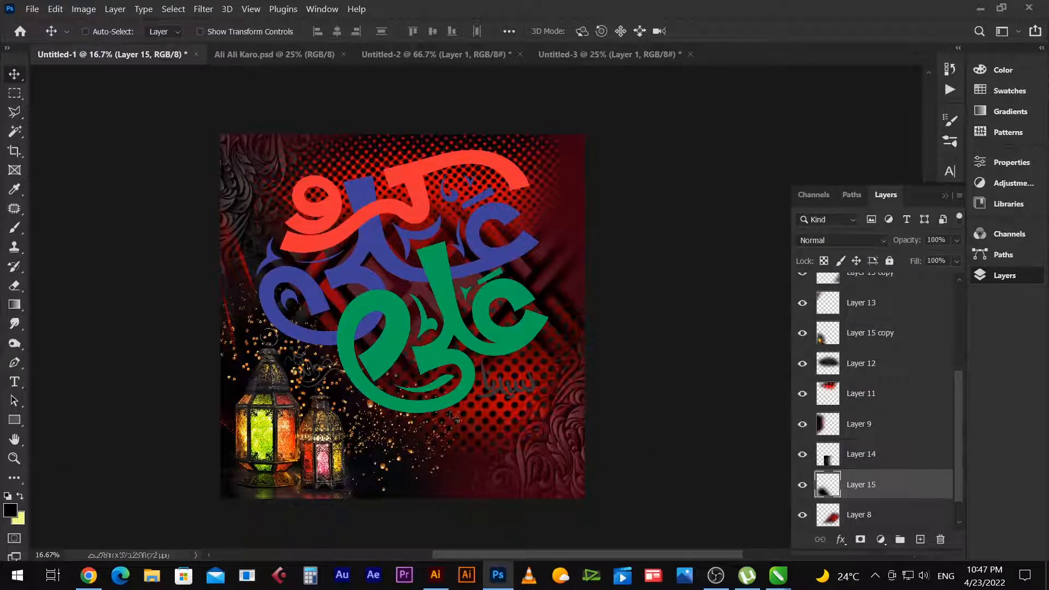
Copy the horizontal golden lens flare image from the Google results in Chrome and paste it into the Untitled-1 design in Photoshop.
key("alt+Tab")
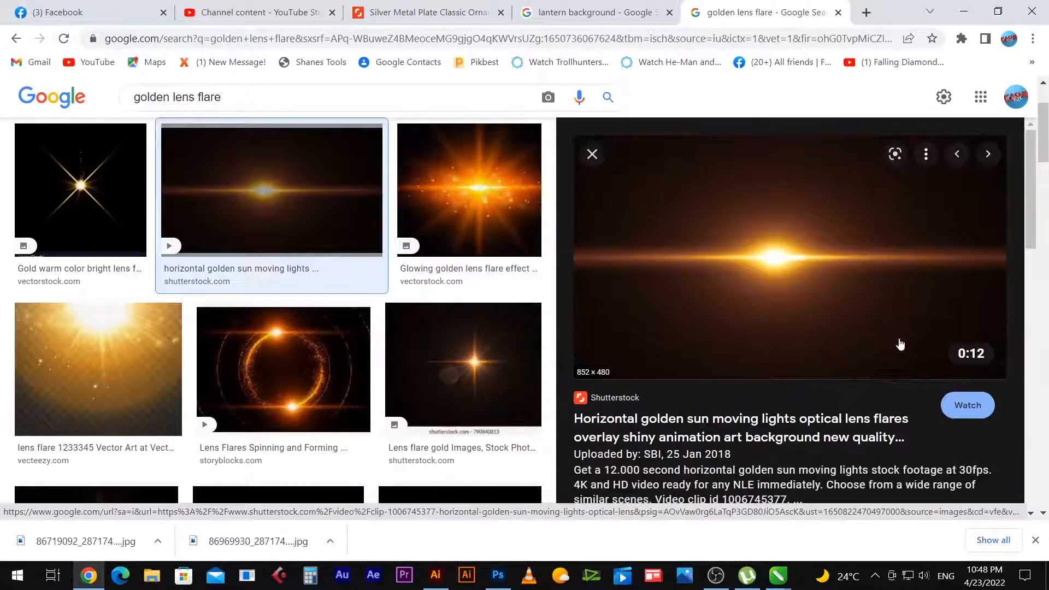
right_click(769, 256)
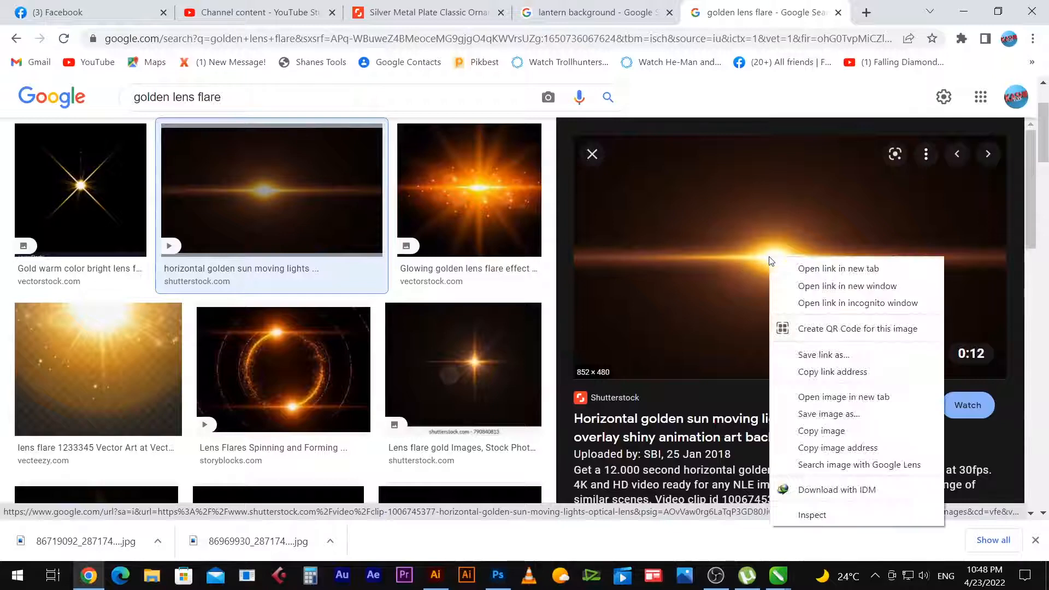
left_click(821, 431)
key("alt+Tab")
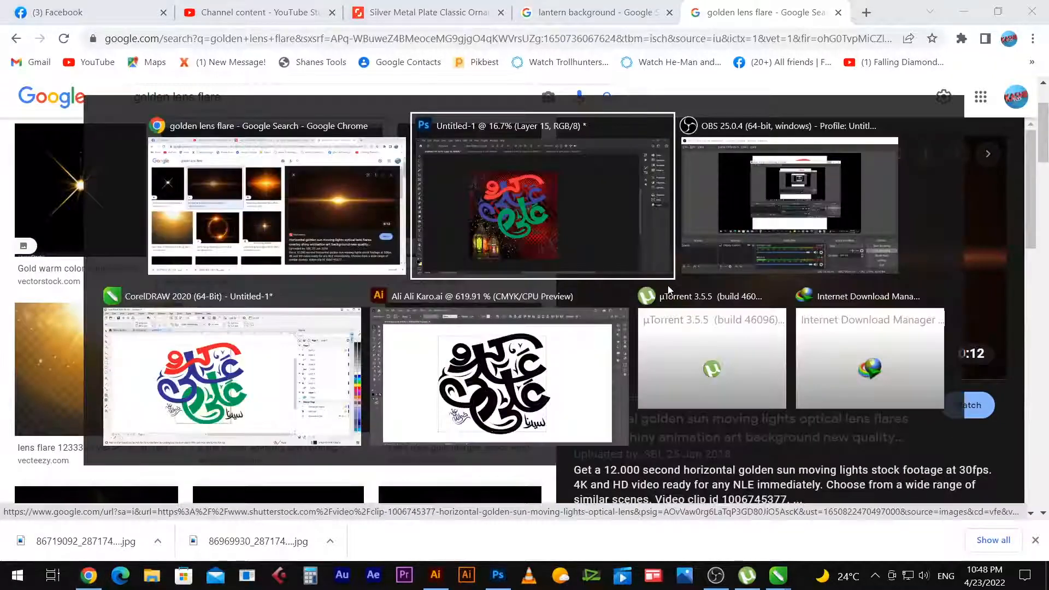
key("ctrl+v")
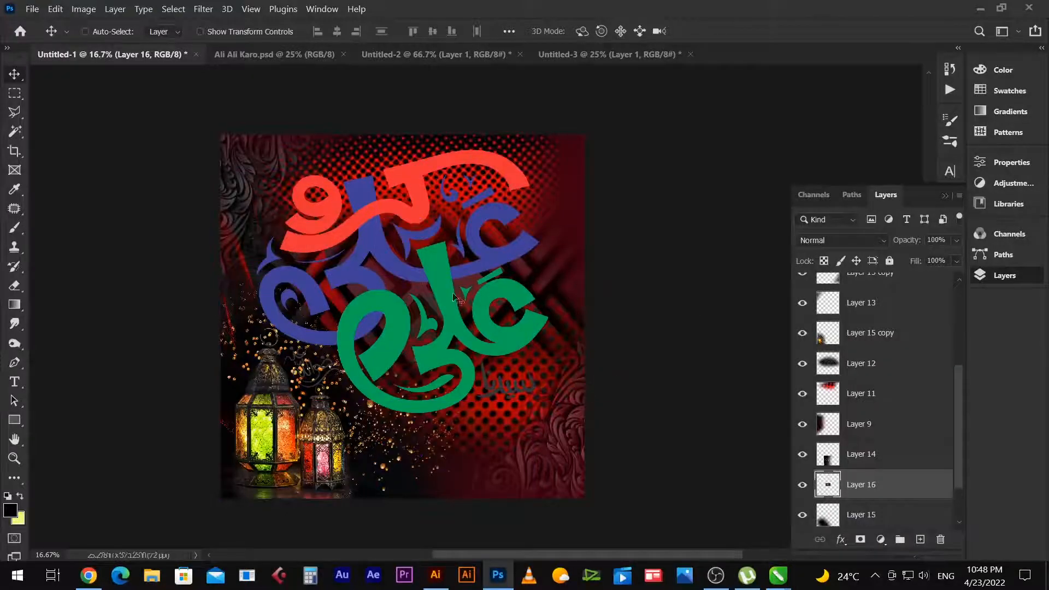
Bring the lens flare layer to the front, scale it to about 429%, and place its glow on the canvas's upper edge.
left_click_drag(401, 264, 407, 146)
key("ctrl+shift+bracketright")
key("ctrl+t")
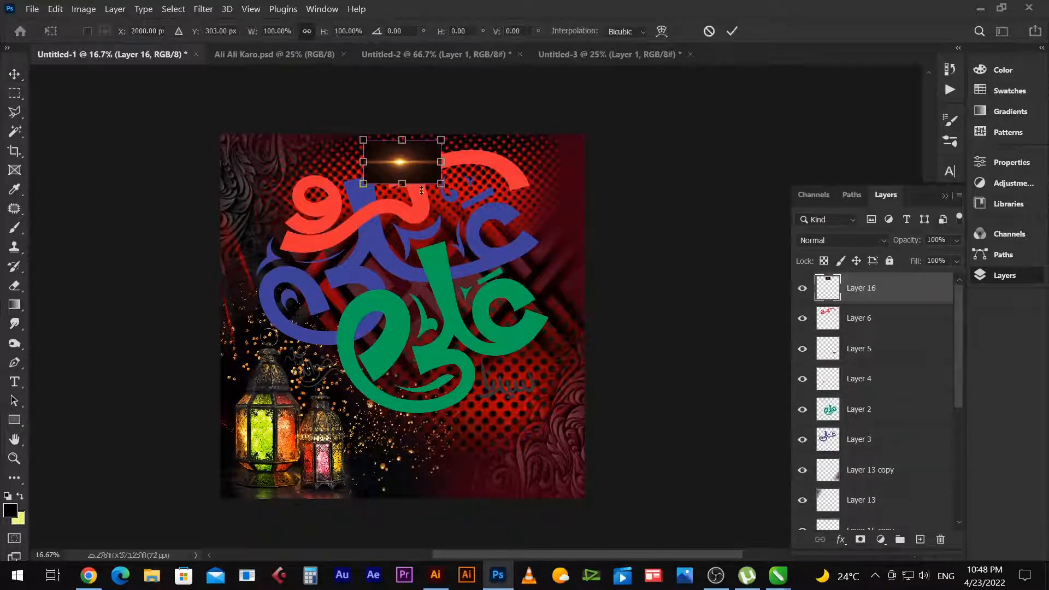
left_click_drag(443, 186, 569, 249)
mouse_move(513, 201)
left_mouse_down()
mouse_move(539, 179)
mouse_move(522, 183)
left_mouse_up()
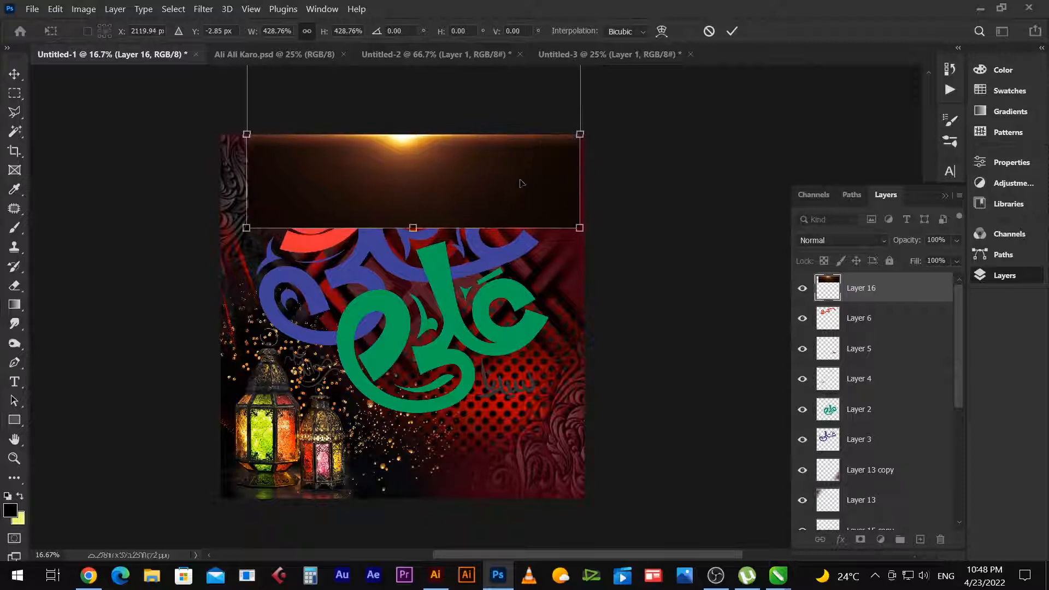
key("Return")
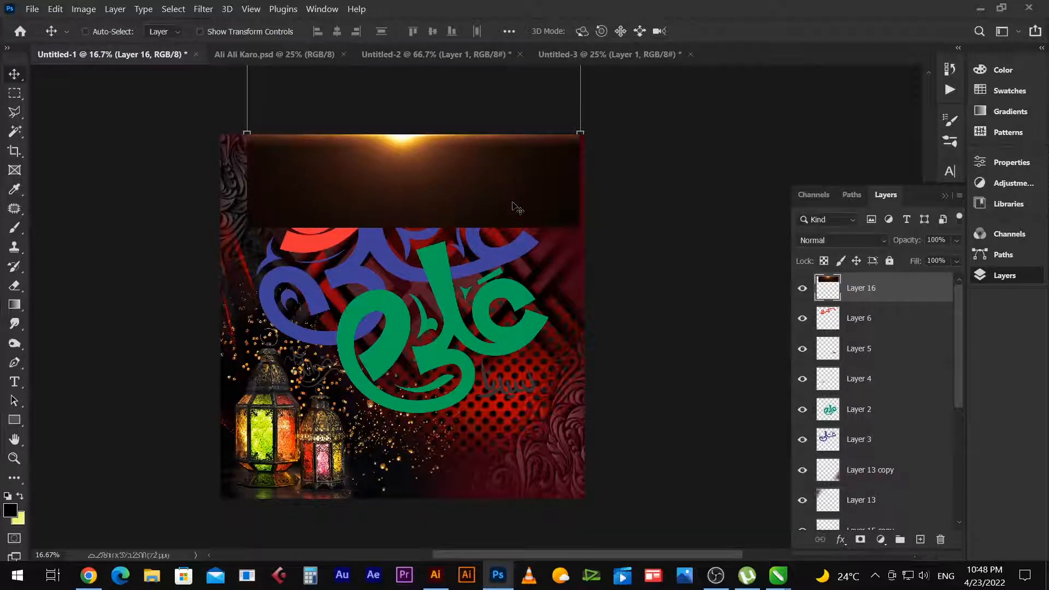
Set the lens flare layer's blend mode to Screen and softly erase its left edge with the 2000 px eraser.
left_click(851, 244)
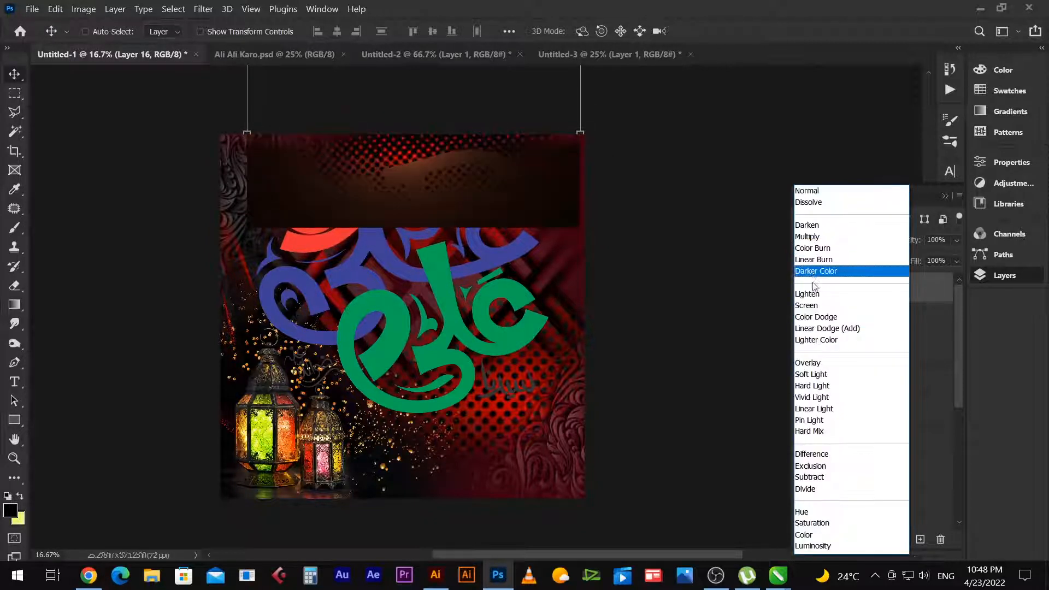
left_click(816, 304)
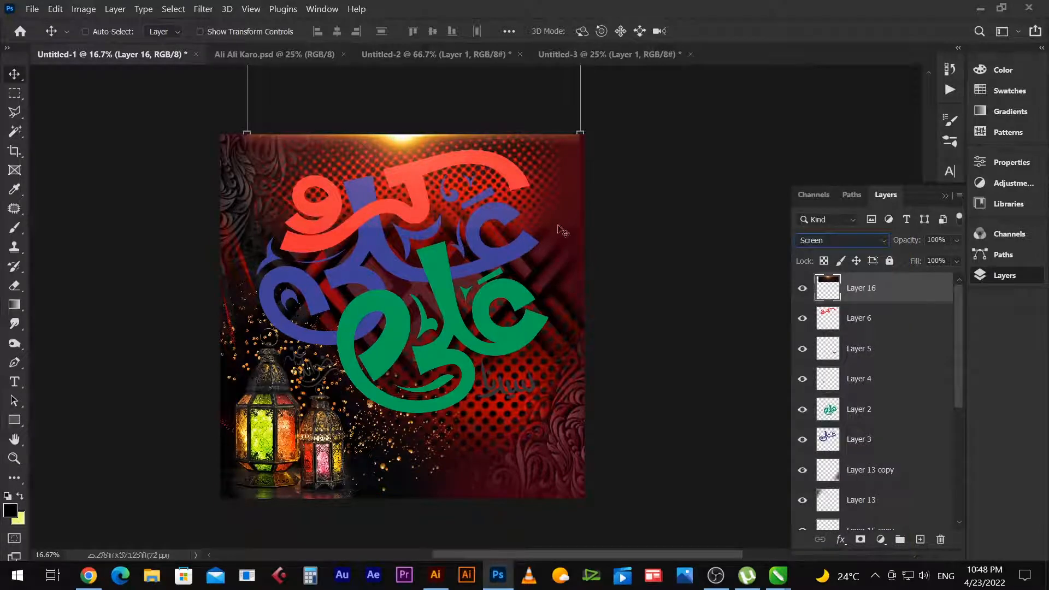
key("e")
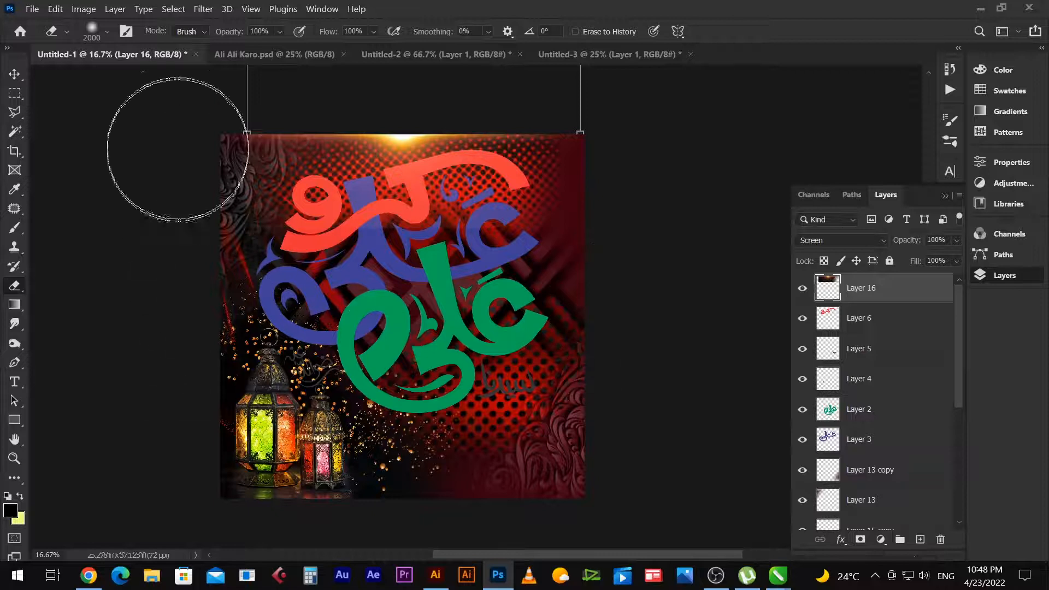
left_click_drag(178, 149, 183, 209)
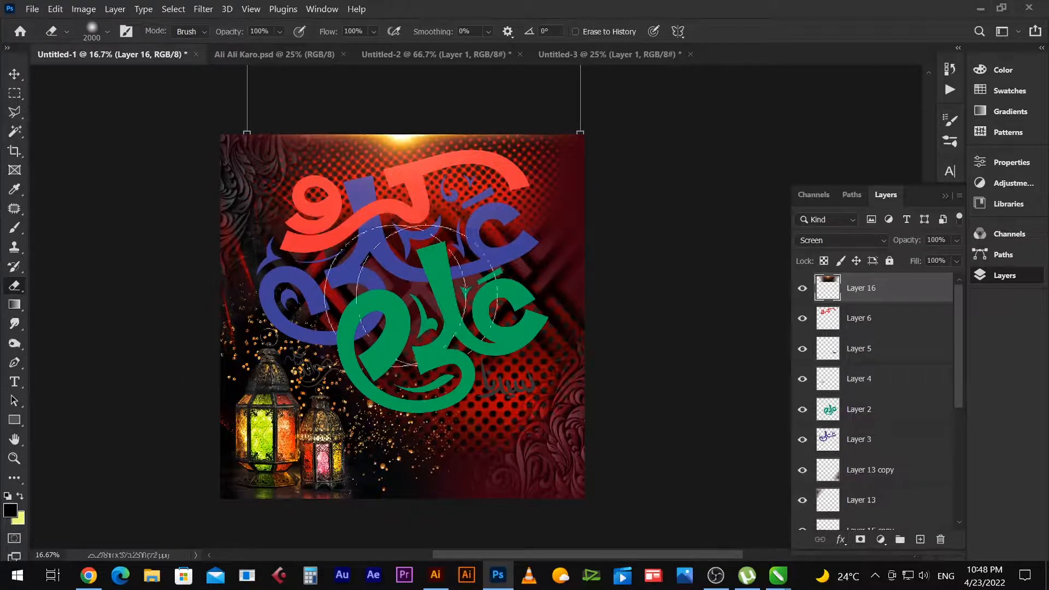
Move the lens flare layer down the stack so it sits between Layer 13 and Layer 15 copy.
key("v")
key("ctrl+bracketleft")
key("ctrl+bracketleft")
key("ctrl+bracketleft")
key("ctrl+bracketleft")
key("ctrl+bracketleft")
key("ctrl+bracketleft")
key("ctrl+bracketleft")
key("ctrl+bracketleft")
key("ctrl+bracketleft")
key("ctrl+bracketleft")
key("ctrl+bracketleft")
key("ctrl+bracketleft")
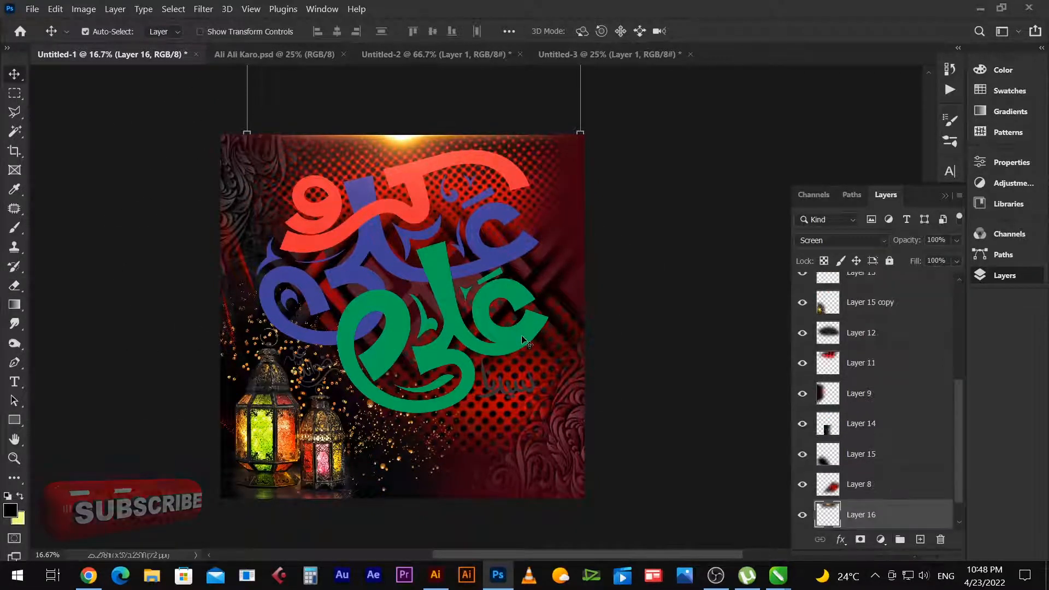
key("ctrl+bracketright")
key("ctrl+bracketright")
key("ctrl+bracketright")
key("ctrl+bracketright")
key("ctrl+bracketright")
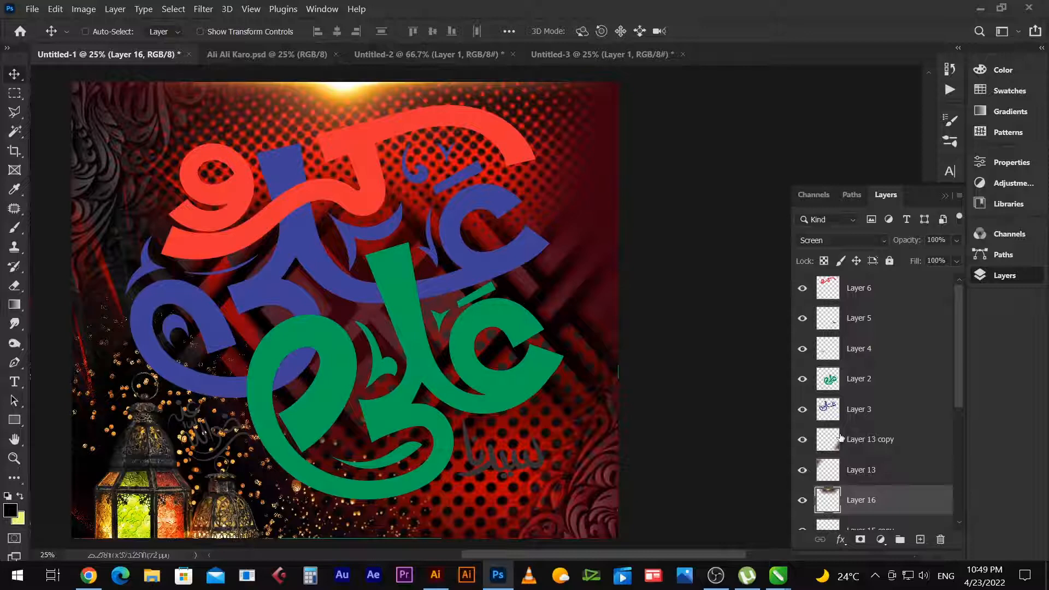
left_click(873, 415)
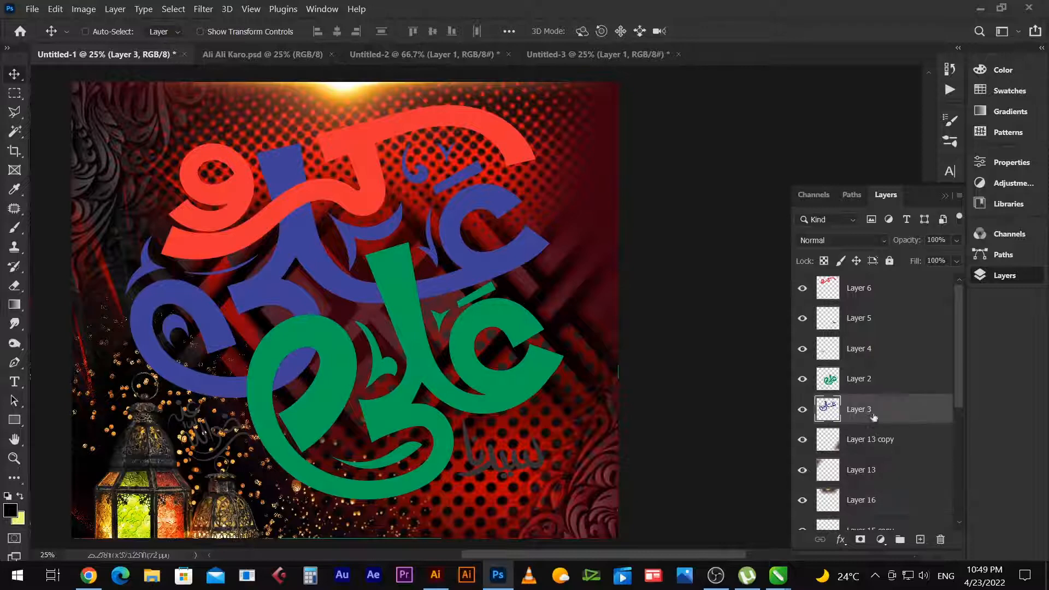
left_click(911, 288, "shift")
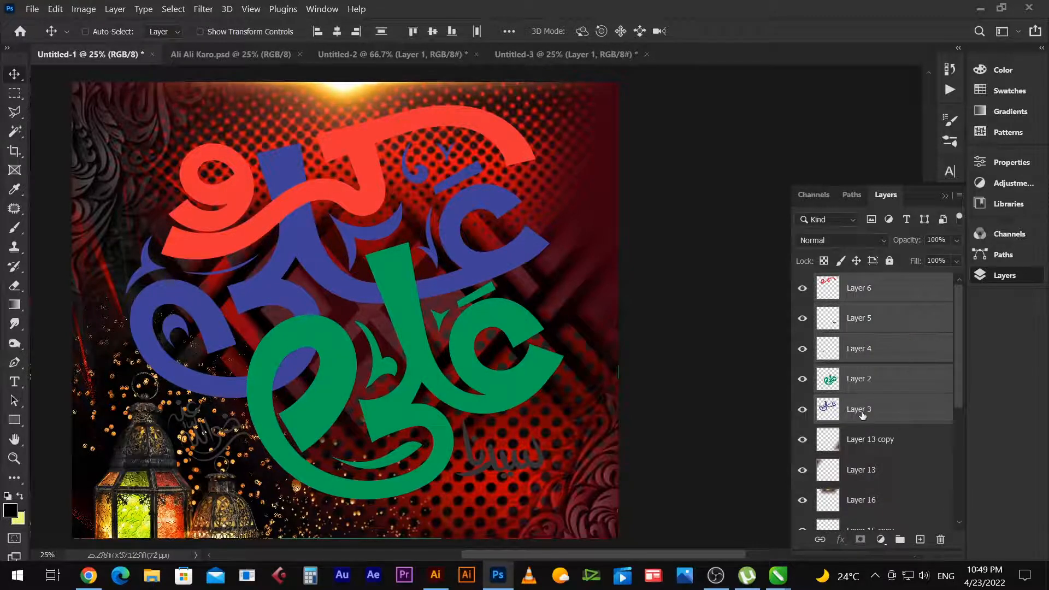
left_click(877, 416)
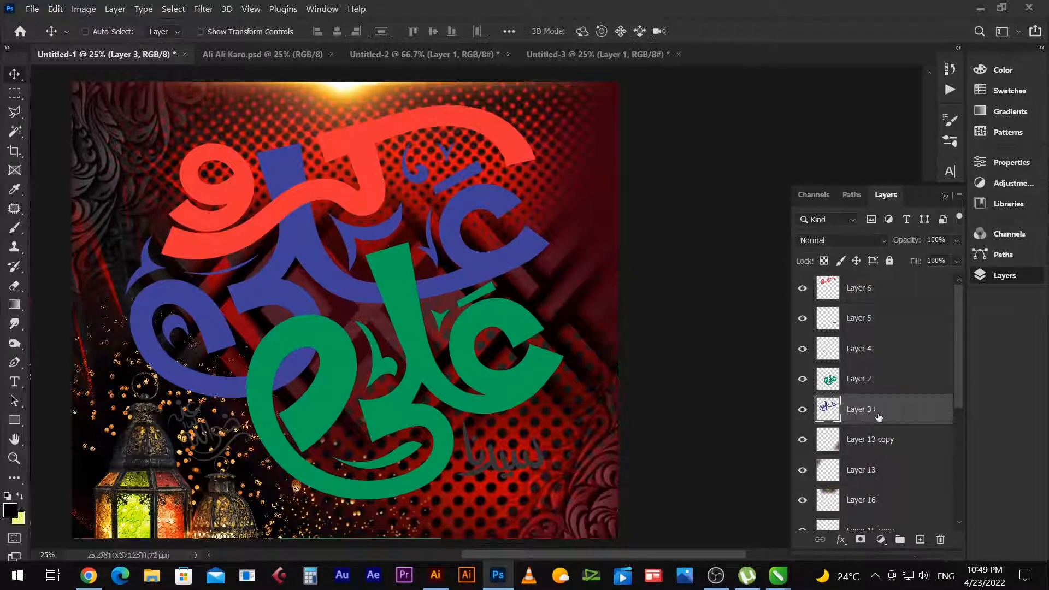
double_click(861, 411)
type("Ali Kasheed")
key("Return")
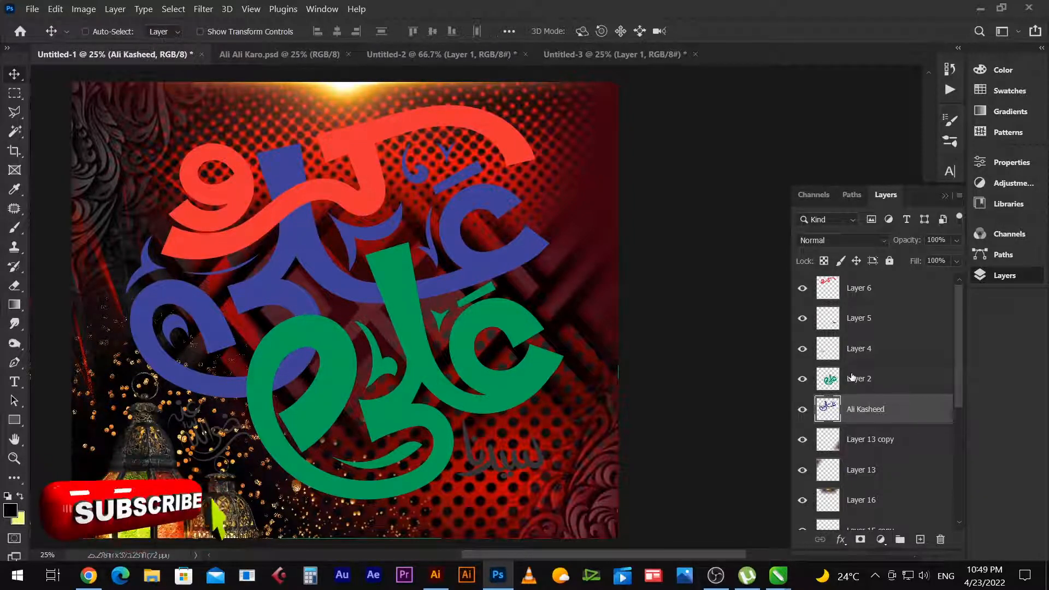
Rename the green lettering's Layer 2 as "Ali" and Layer 4 as "RA".
double_click(852, 377)
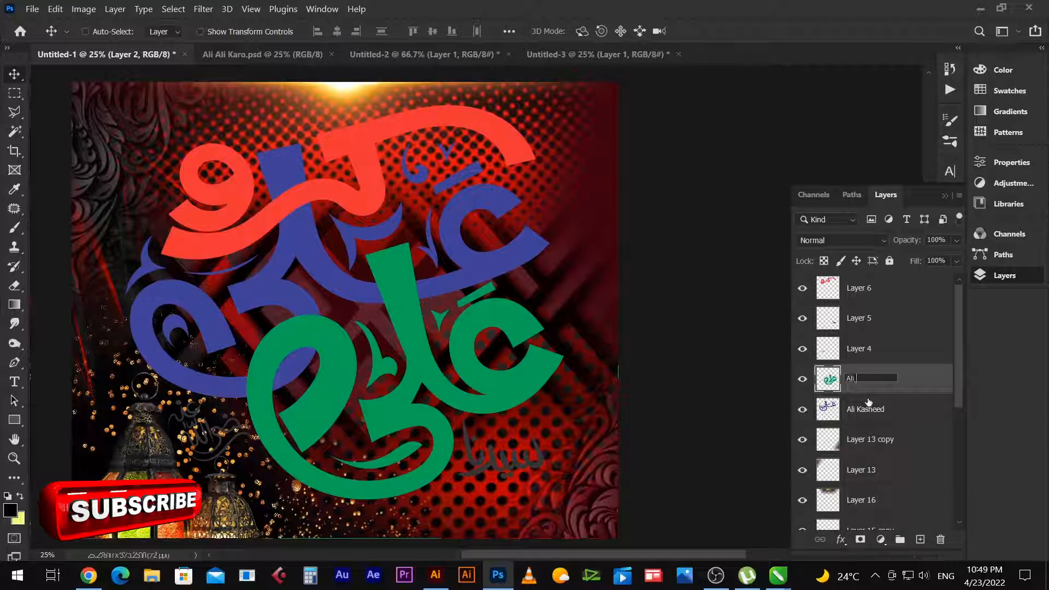
key("Return")
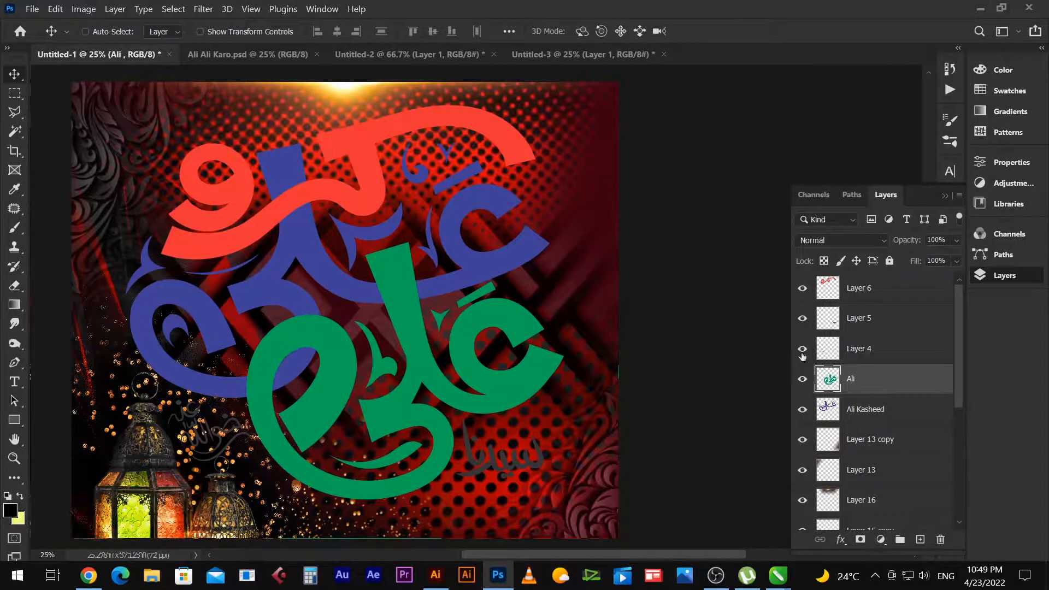
left_click(870, 352)
key("BackSpace")
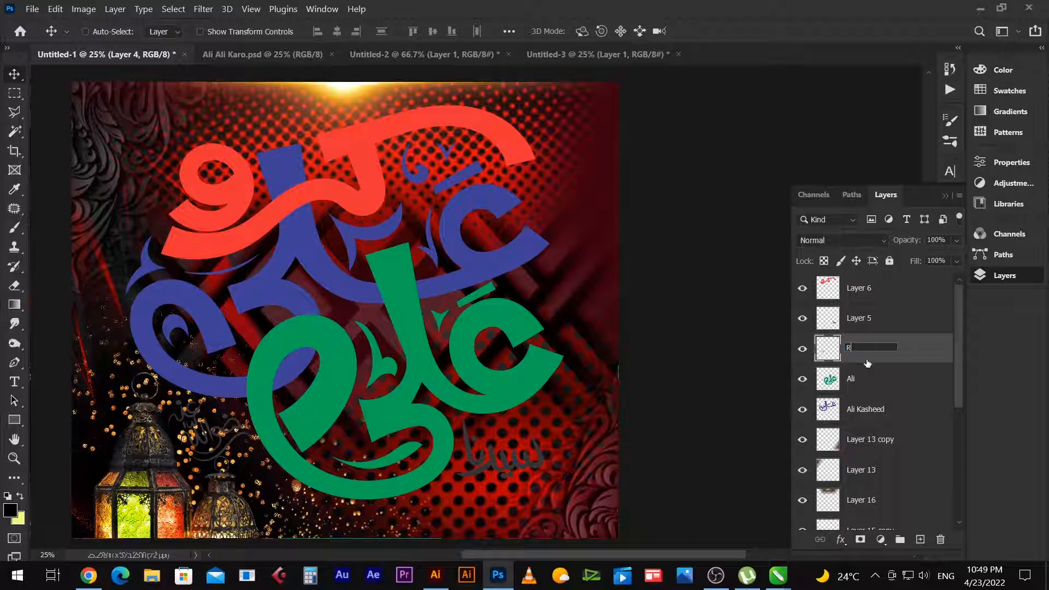
type("RA")
Rename Layer 5 as "Sayidina".
left_click(859, 324)
double_click(859, 322)
type("Saa")
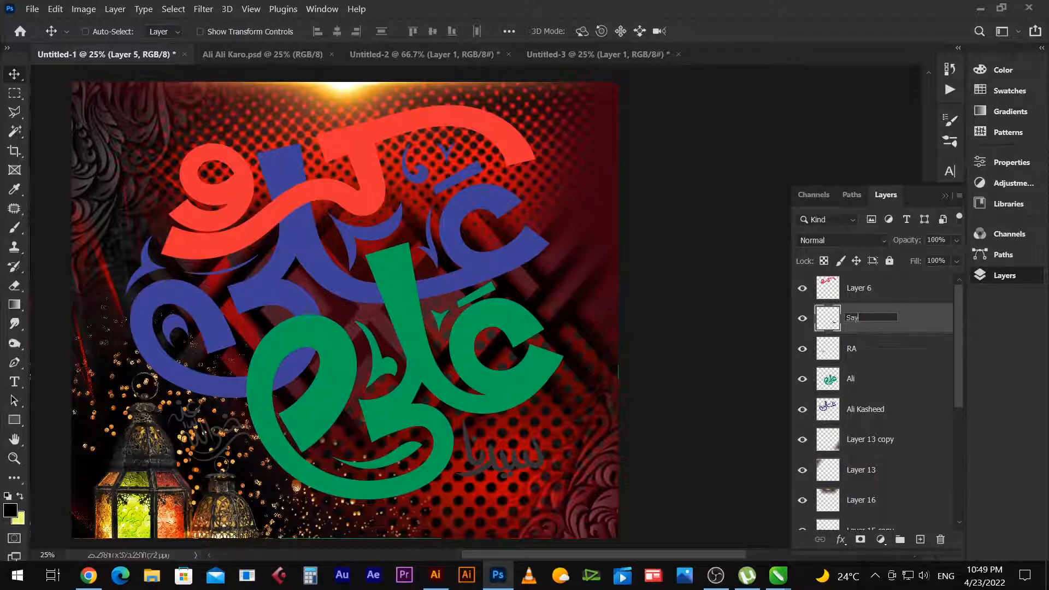
type("idina")
key("Return")
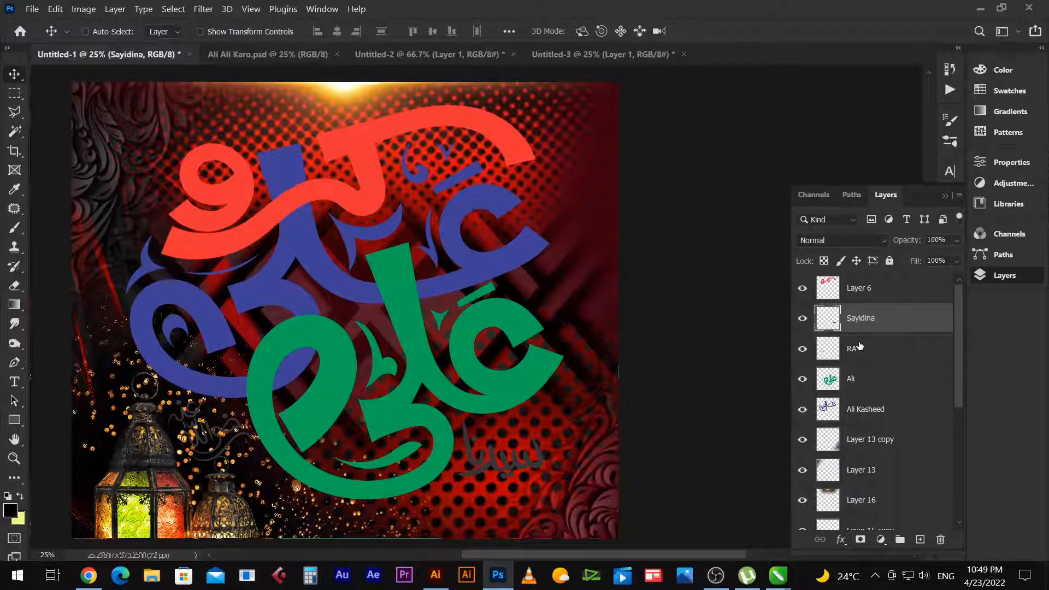
Rename Layer 6, which holds the red lettering, as "Karo".
left_click(865, 291)
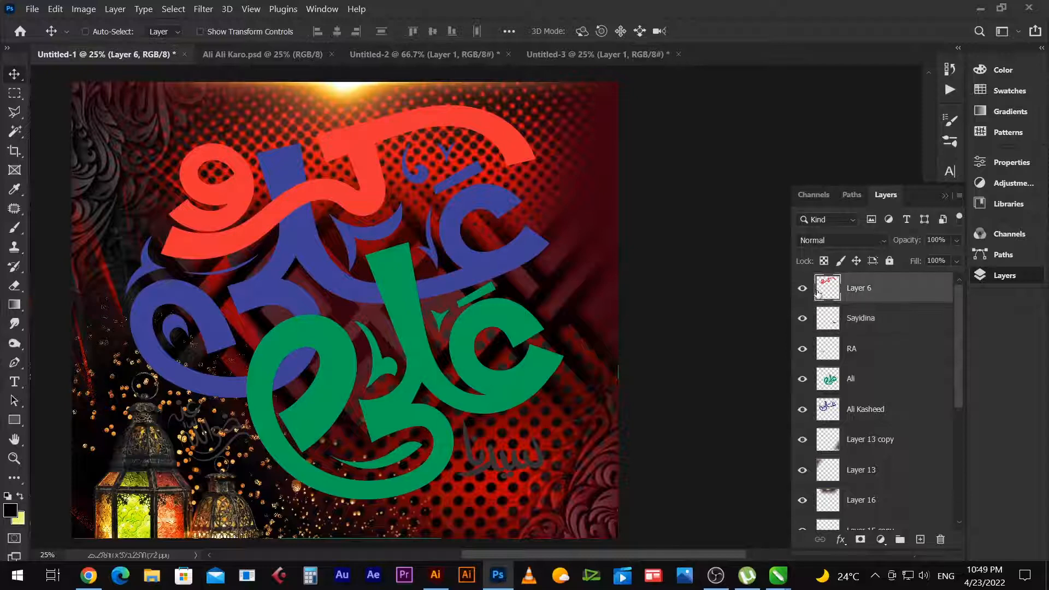
double_click(856, 289)
type("Karo")
key("Return")
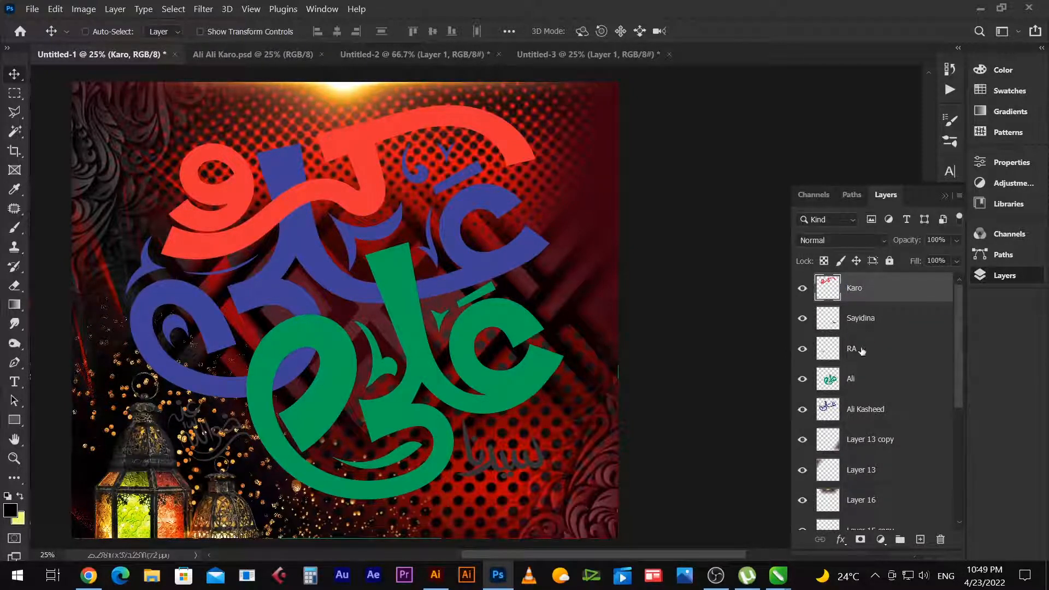
left_click(900, 416)
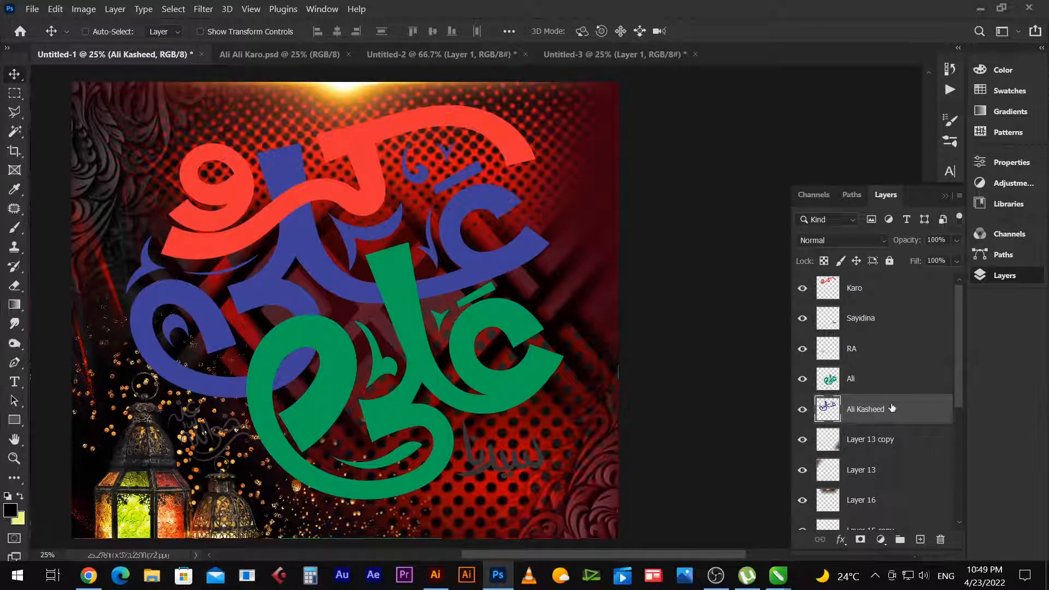
left_click(915, 295, "shift")
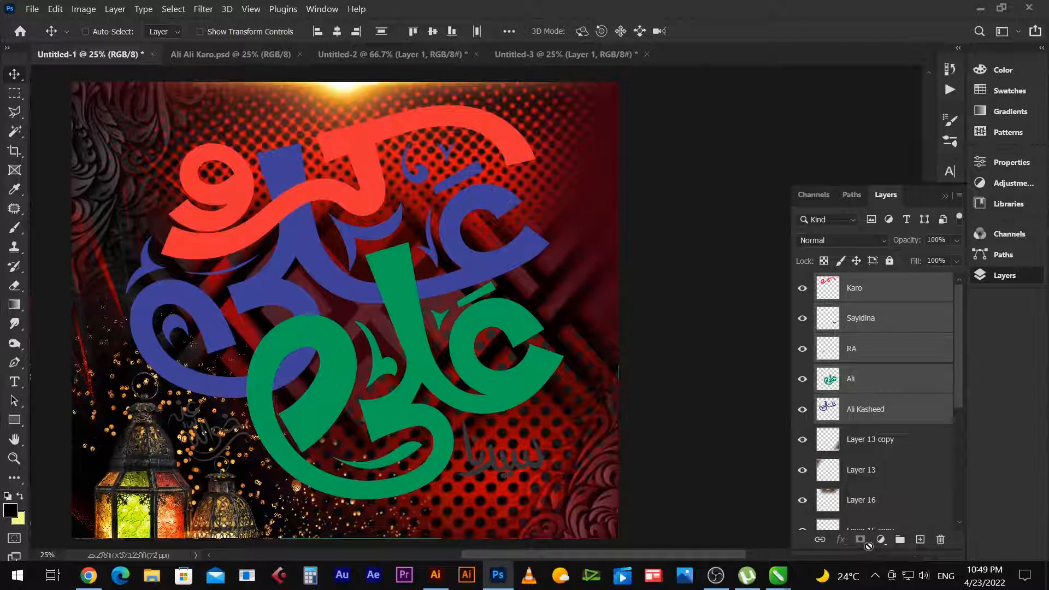
left_click(899, 541)
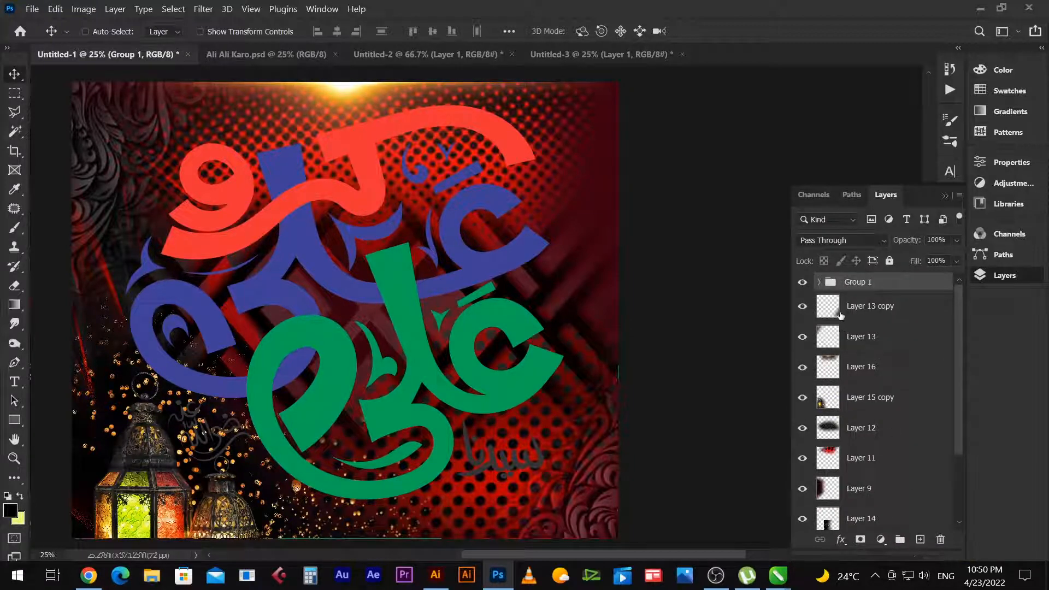
Rename the new lettering group as "Title a".
double_click(868, 284)
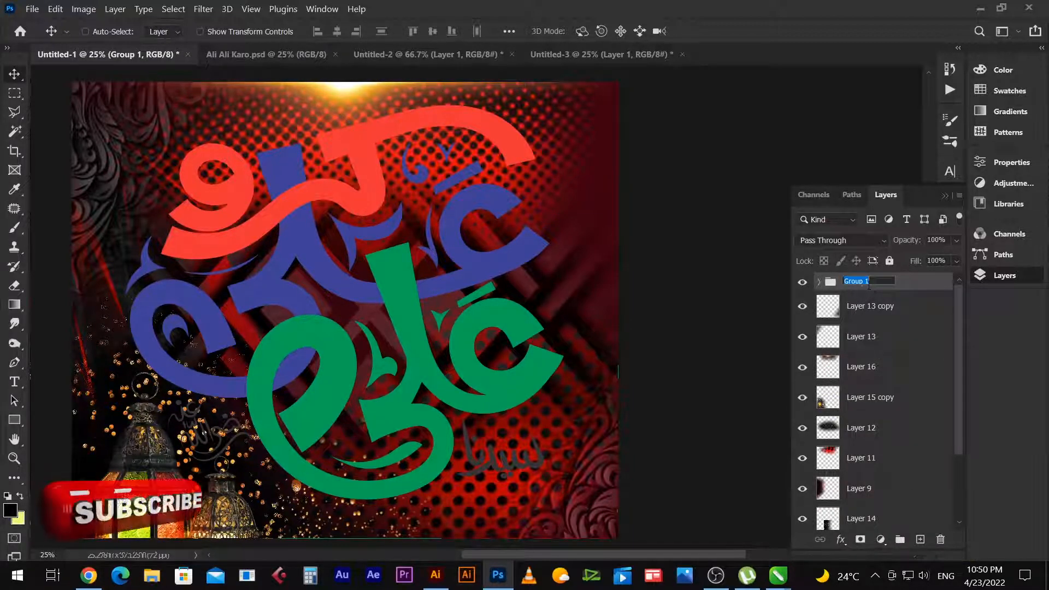
type("Title")
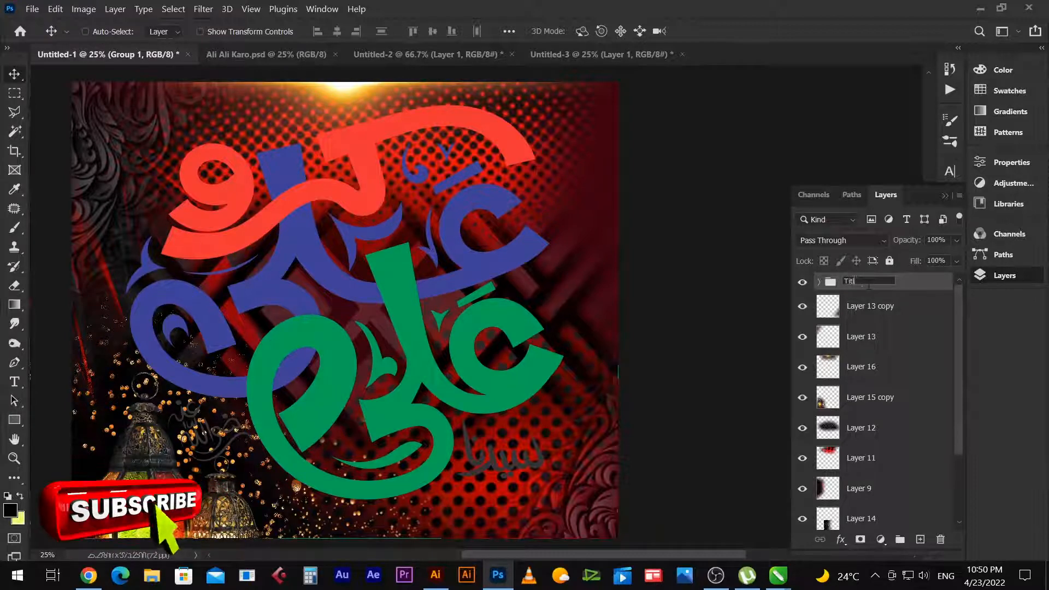
key("Return")
double_click(847, 283)
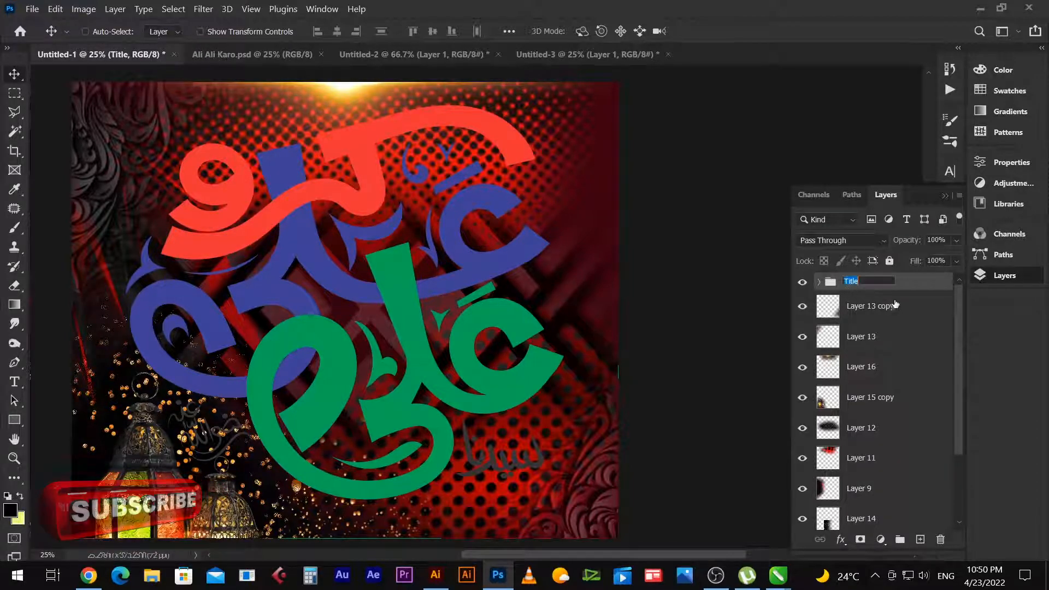
left_click(874, 282)
type("a")
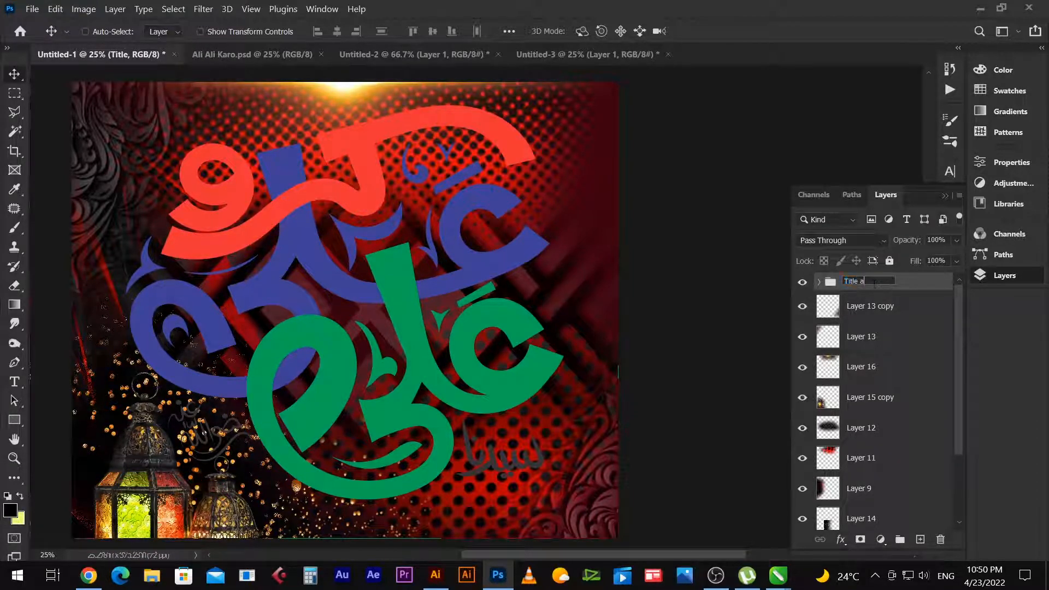
left_click(923, 282)
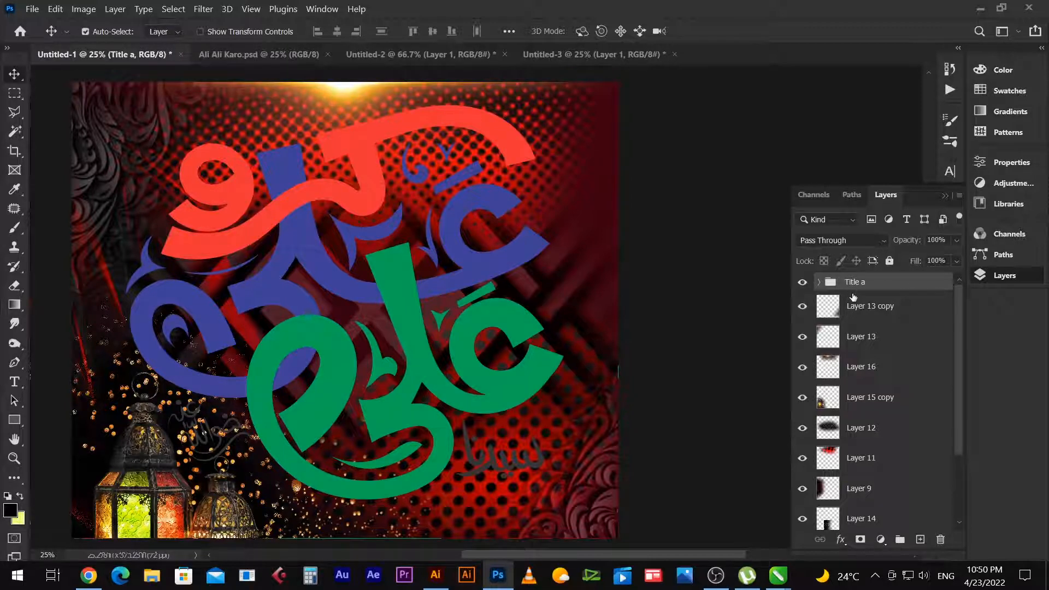
Duplicate the Title a group and merge the five lettering layers inside the copy into a single layer.
key("ctrl+j")
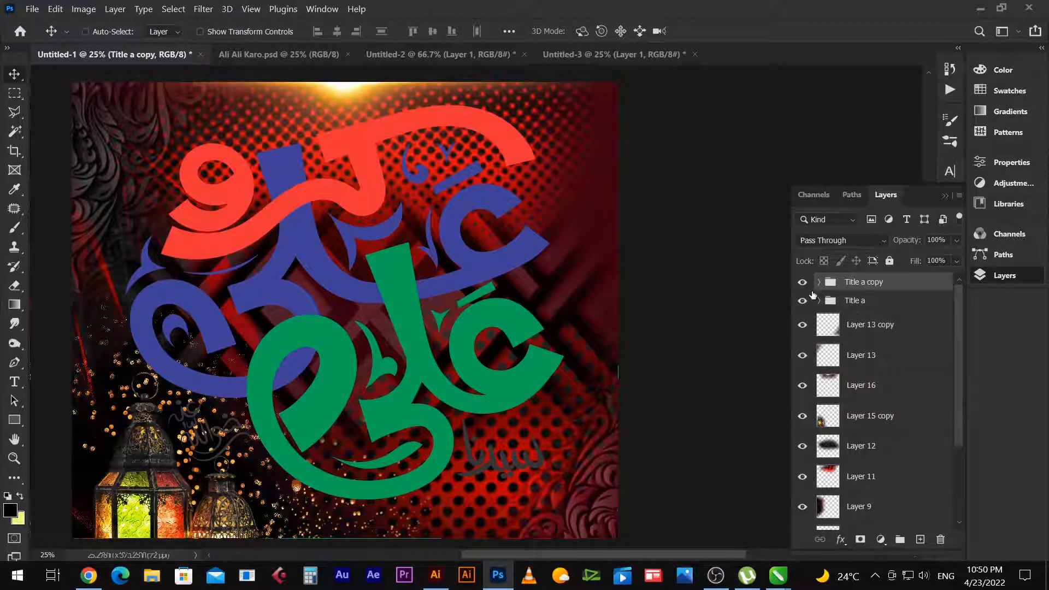
left_click(818, 282)
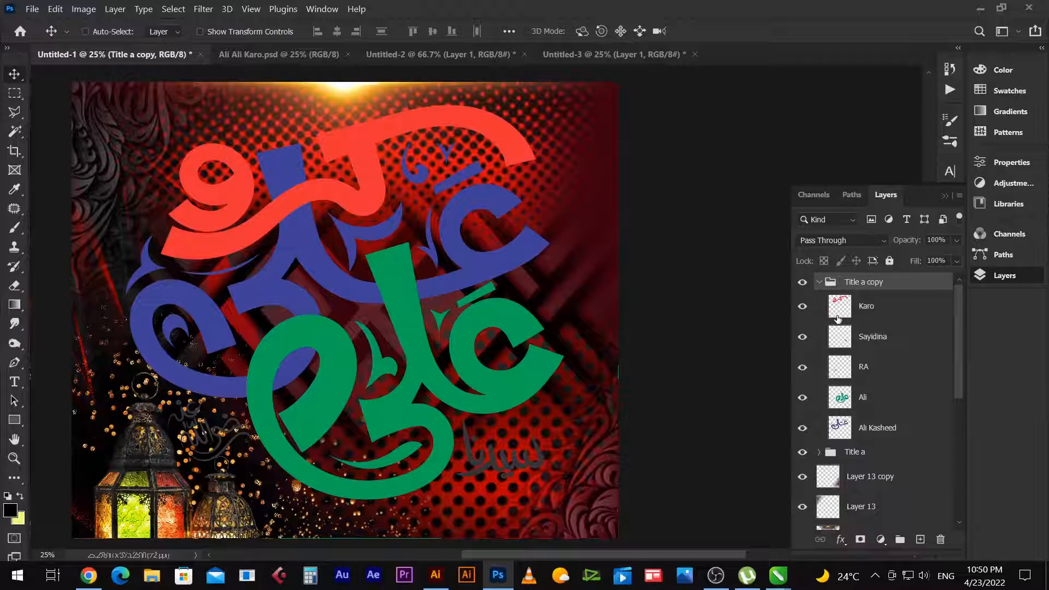
left_click(912, 435)
left_click(913, 399)
left_click(913, 368)
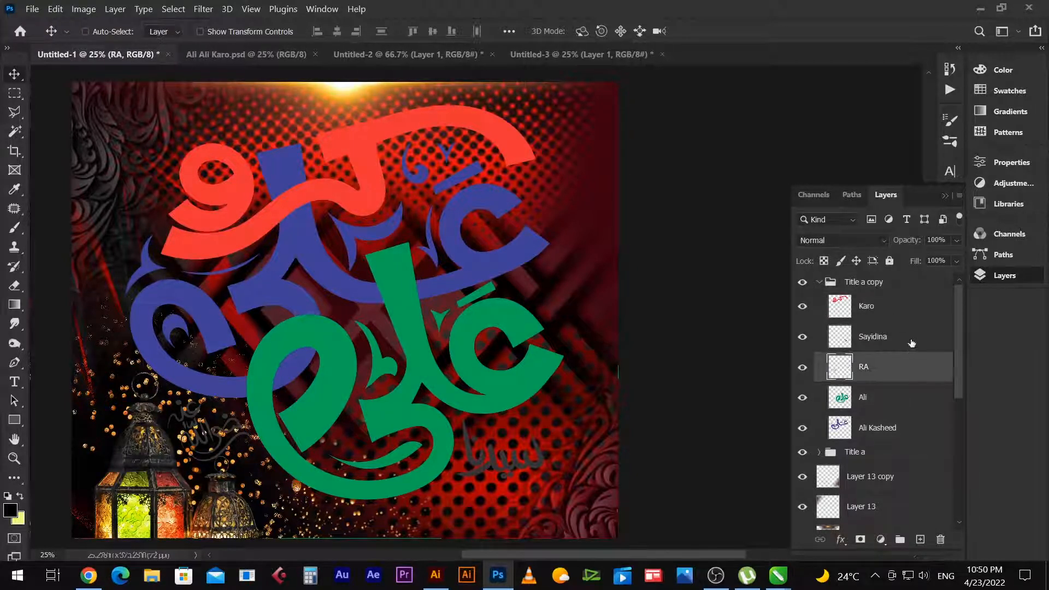
left_click(911, 339)
left_click(900, 320)
left_click(891, 429)
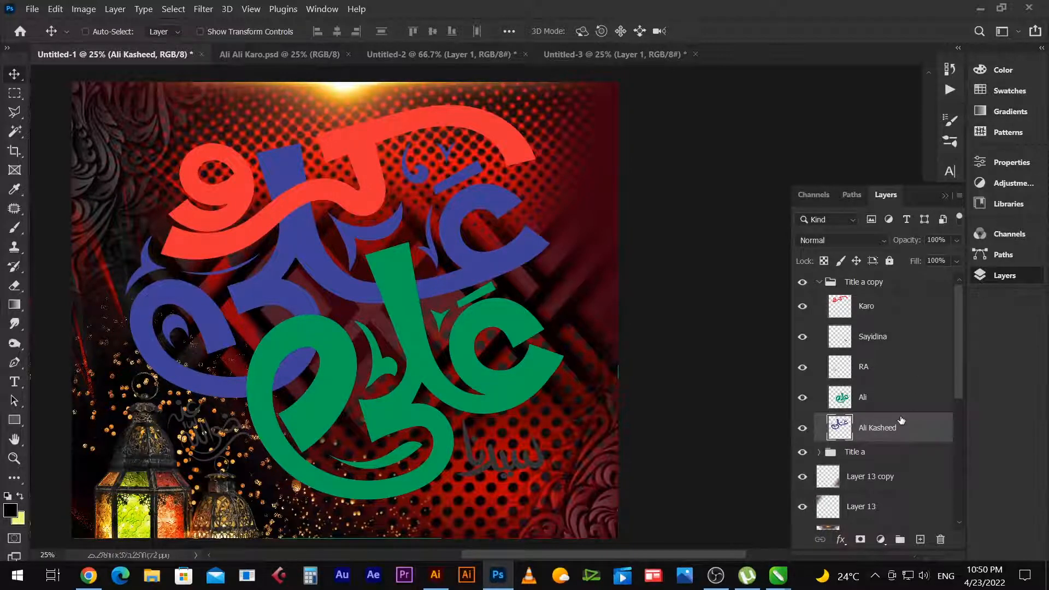
left_click(911, 315, "shift")
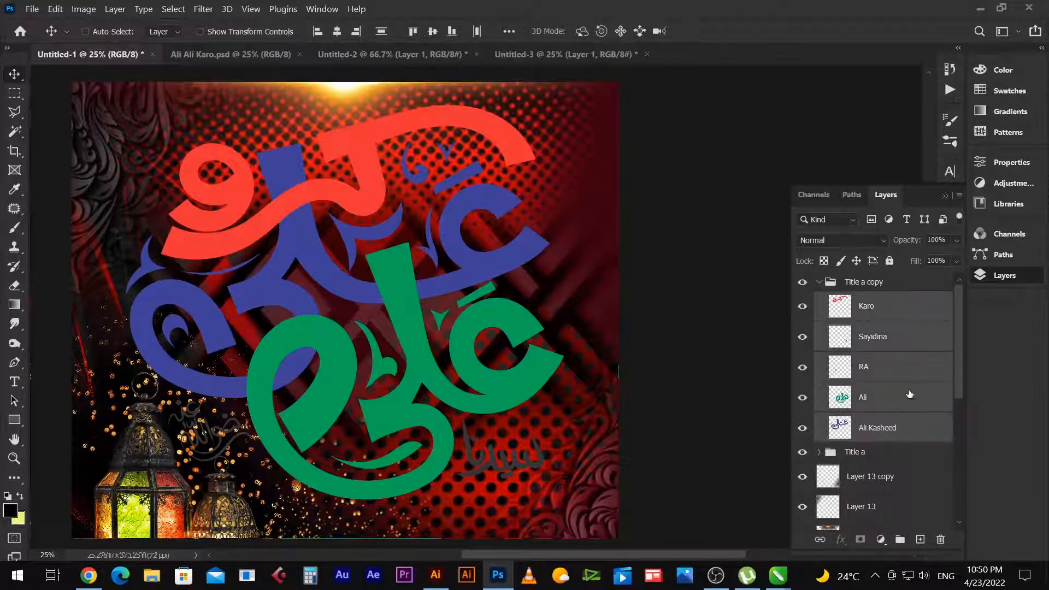
key("ctrl+e")
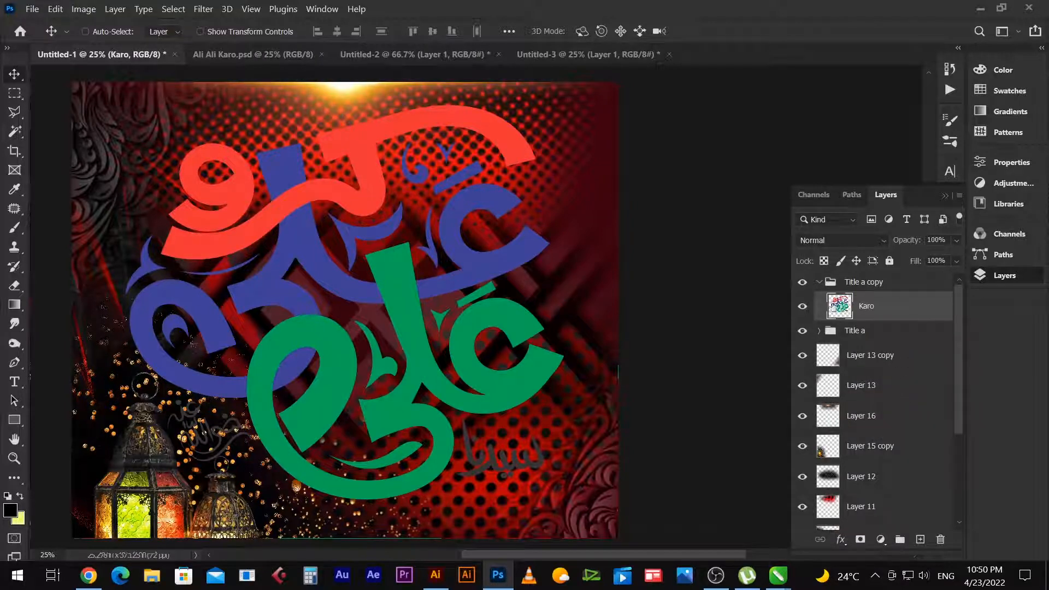
Fill the merged Karo layer's lettering with black (000000), keeping its transparent areas empty.
left_click(15, 510)
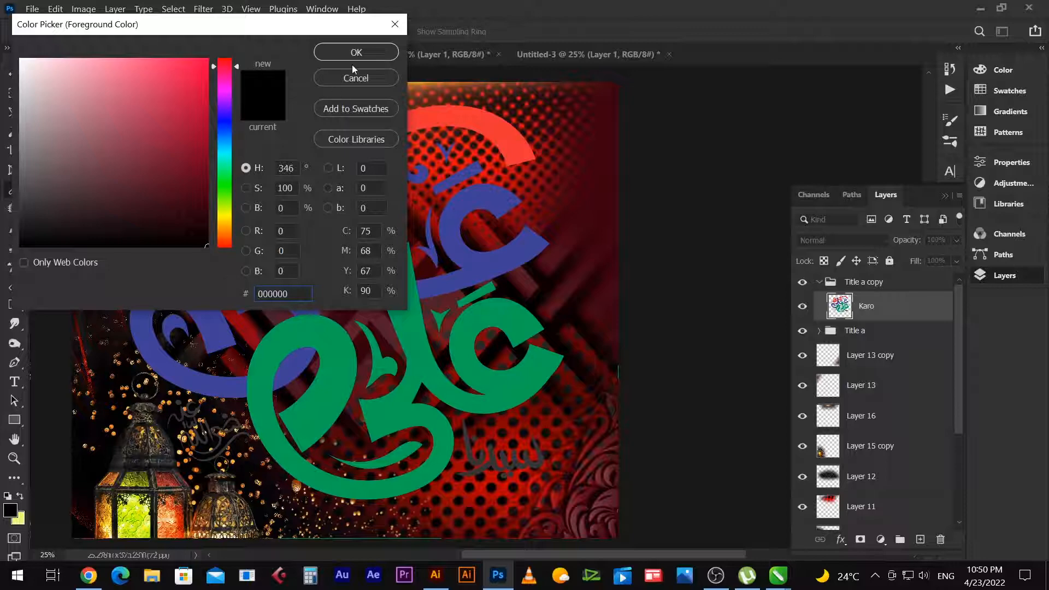
left_click(356, 58)
key("alt+shift+BackSpace")
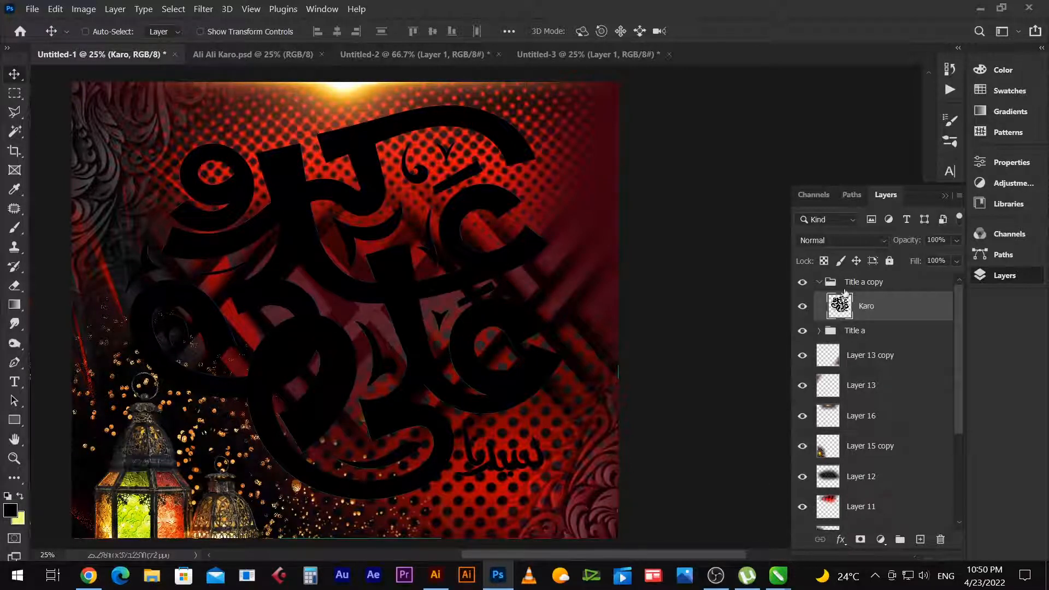
Try moving the Title a copy group below the Title a group, and undo the move.
left_click_drag(848, 282, 841, 342)
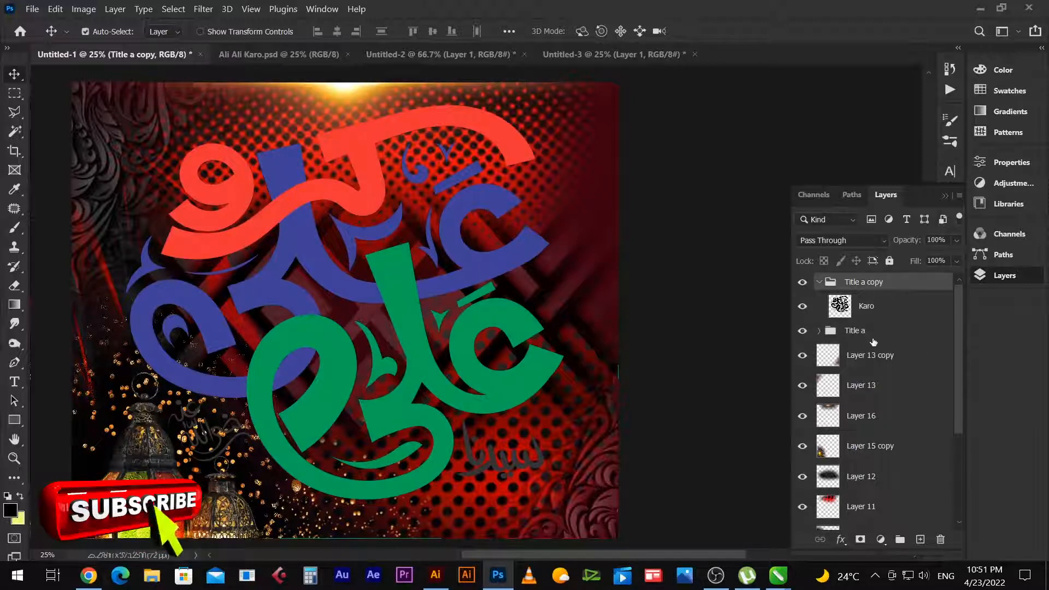
key("ctrl+z")
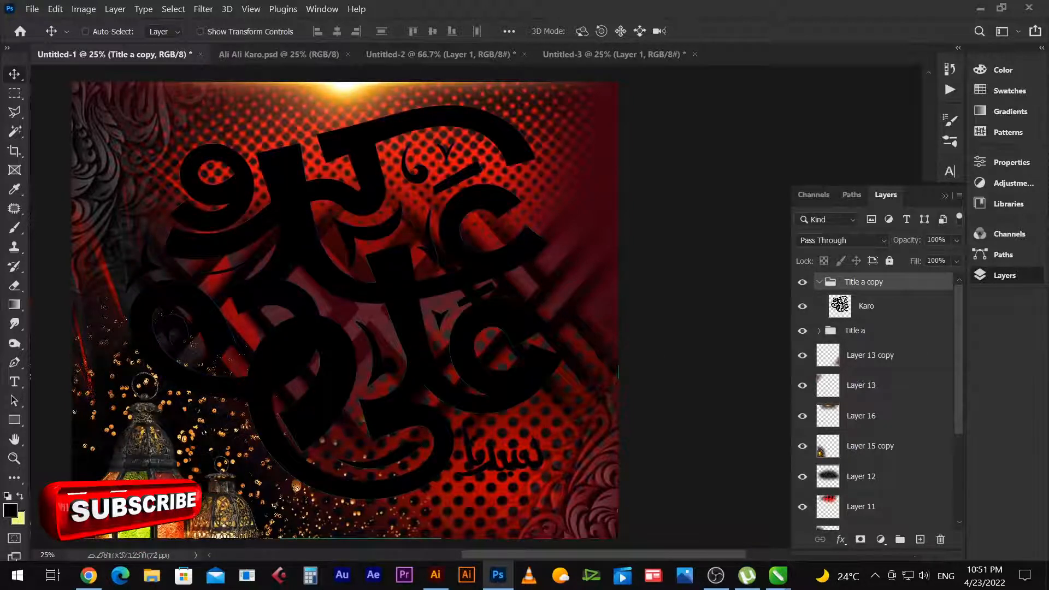
Find Muhammed SAW GLOSSY Effect.psd in the Calligraphy Class folder using File Explorer and open it in Photoshop as a separate document.
key("super")
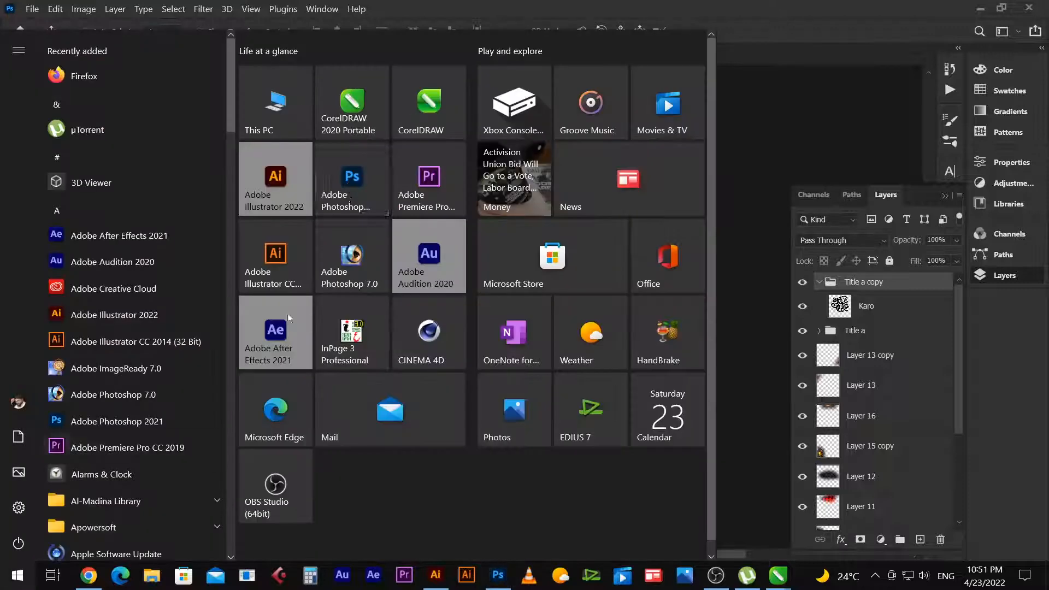
key("super")
key("super+e")
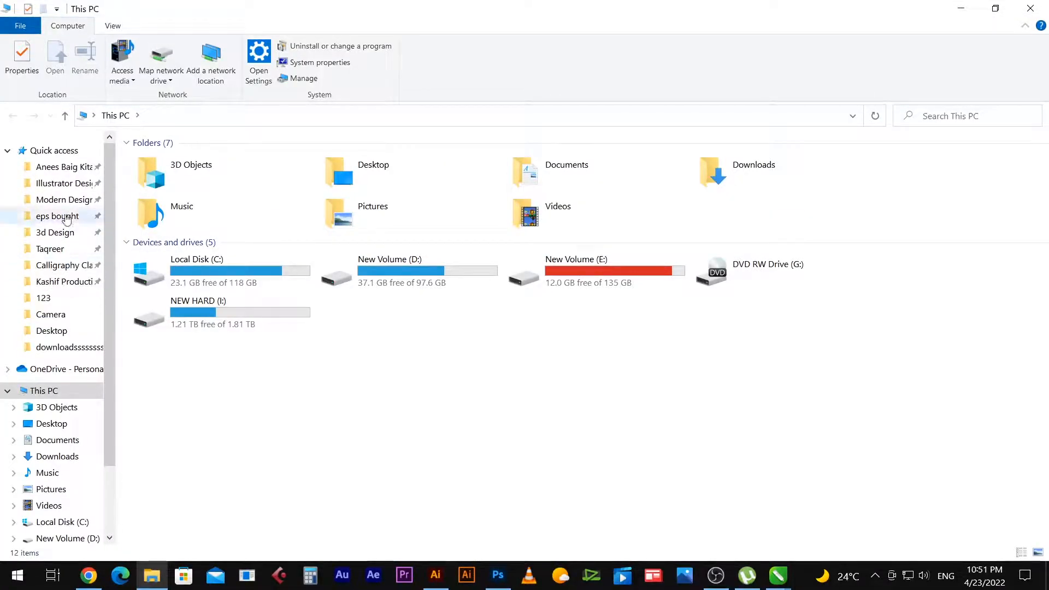
left_click(59, 266)
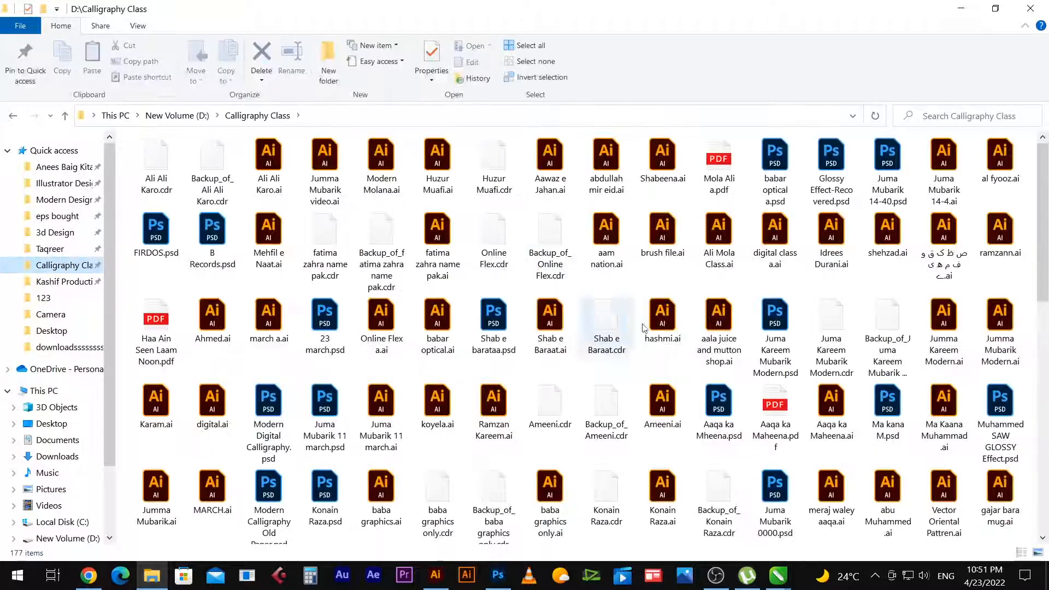
left_click(662, 325)
type("mu")
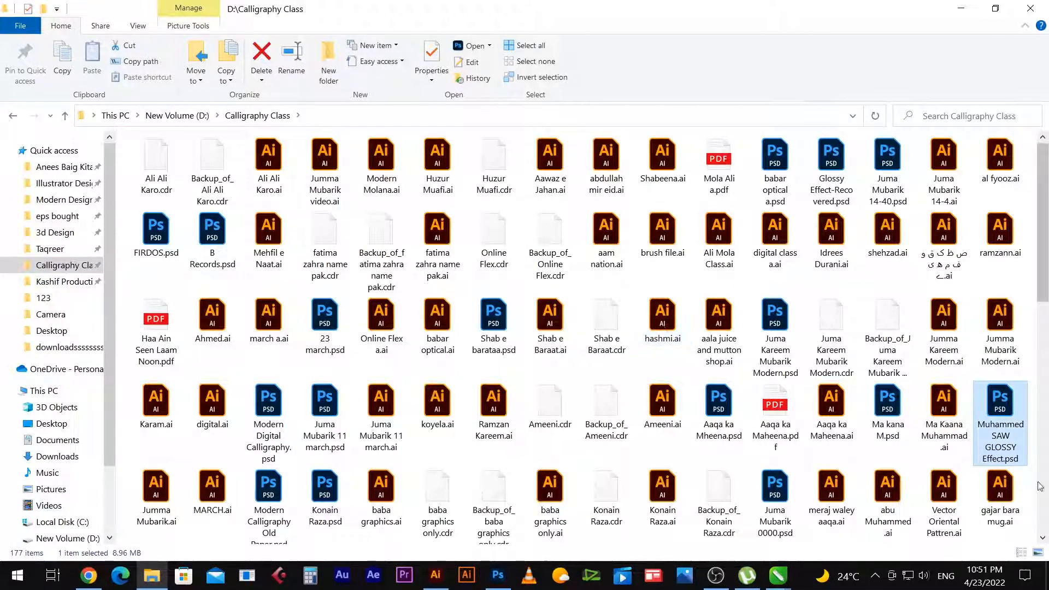
key("alt+Tab")
left_click_drag(1000, 423, 754, 54)
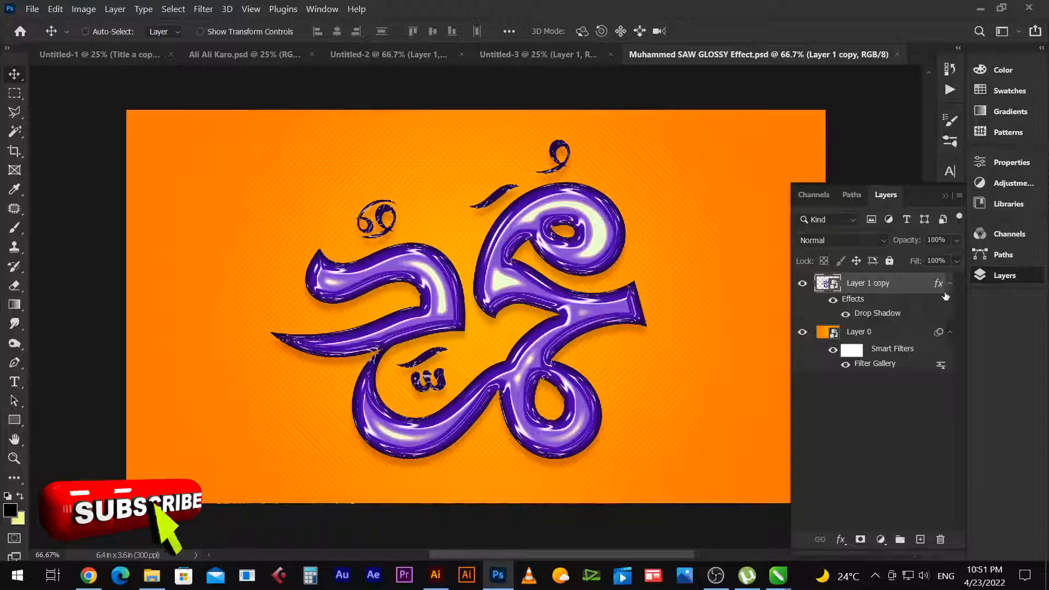
Open the contents of the Layer 1 copy smart object and of the Layer 1 copy smart object nested inside it.
double_click(834, 316)
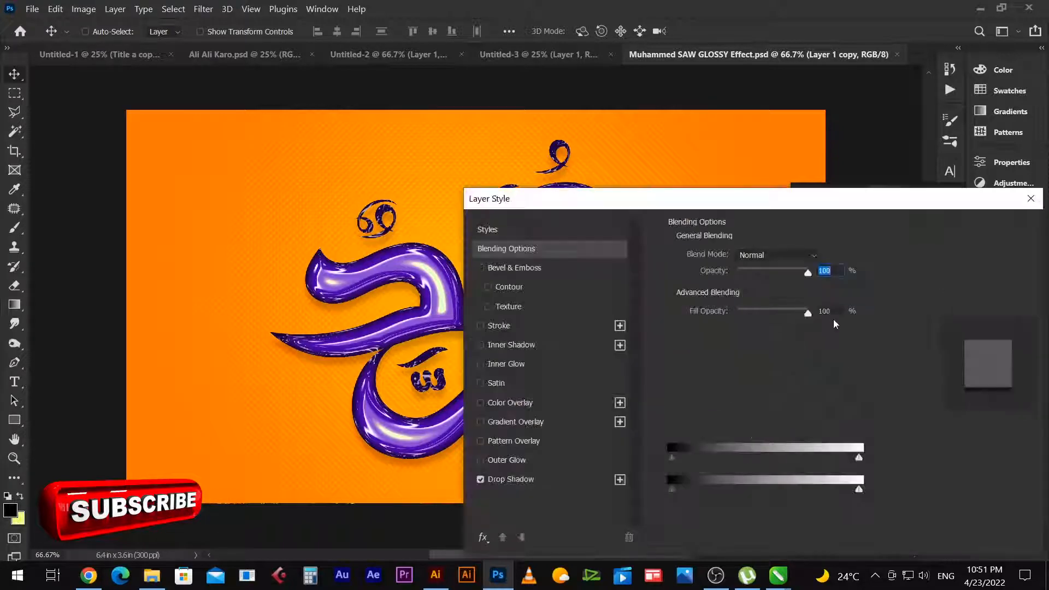
left_click(988, 254)
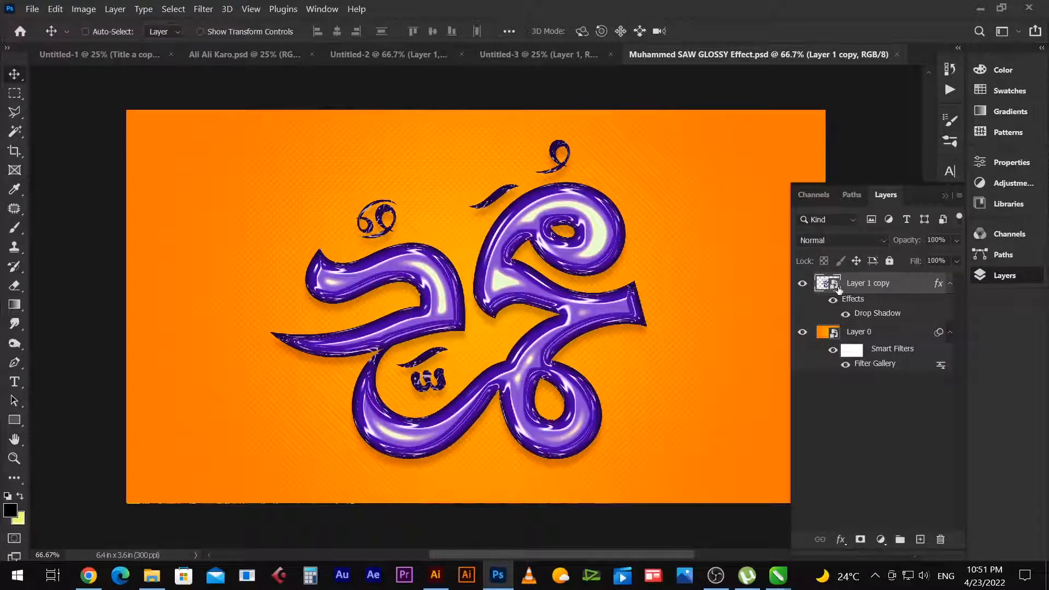
double_click(837, 286)
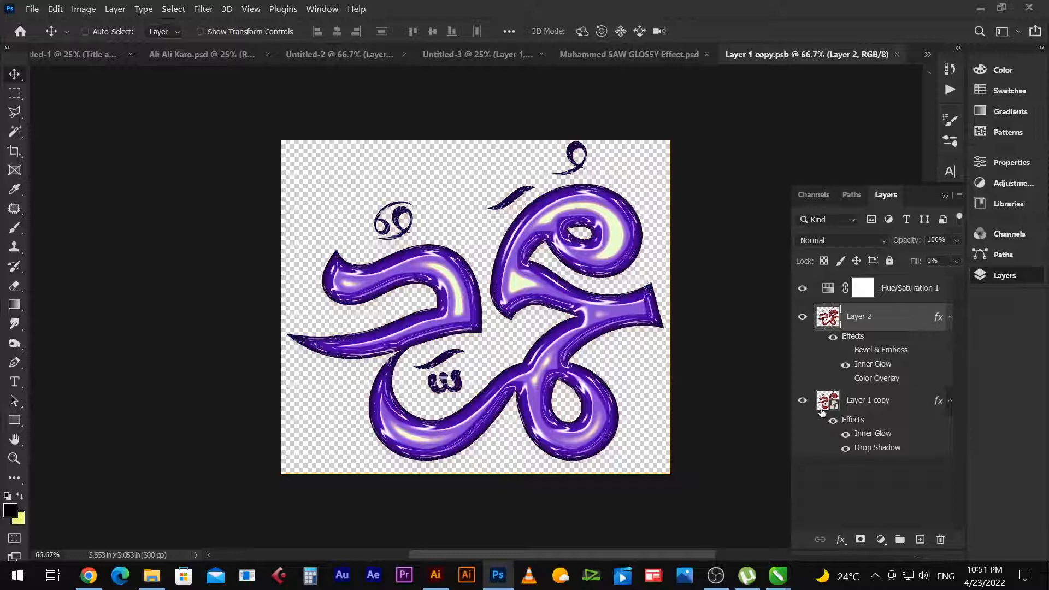
double_click(827, 407)
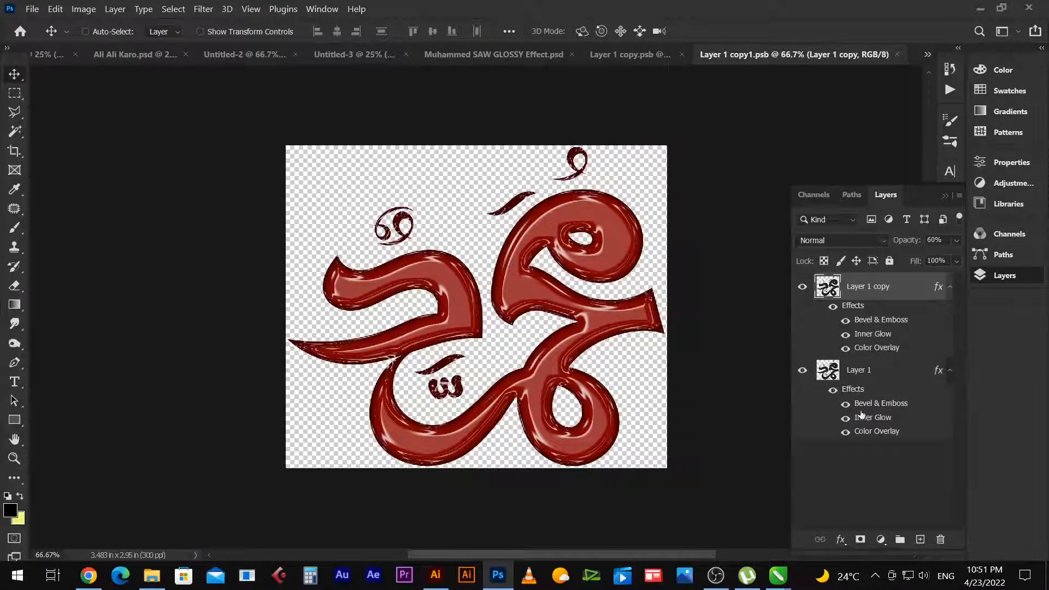
Copy the layer style of Layer 1 in the nested red glossy lettering document.
left_click(835, 379)
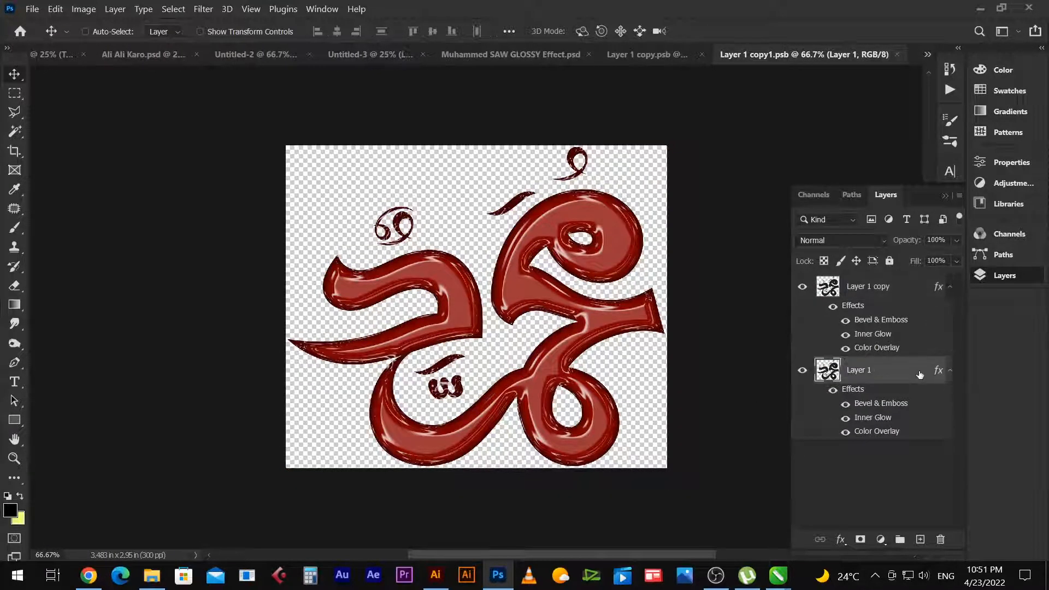
key("alt+l")
key("y")
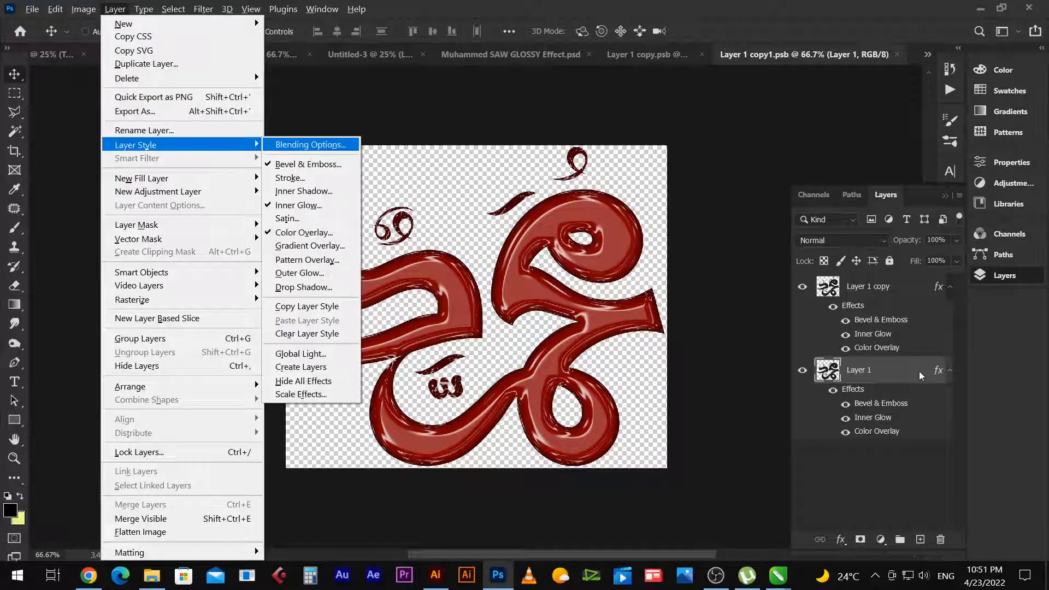
key("c")
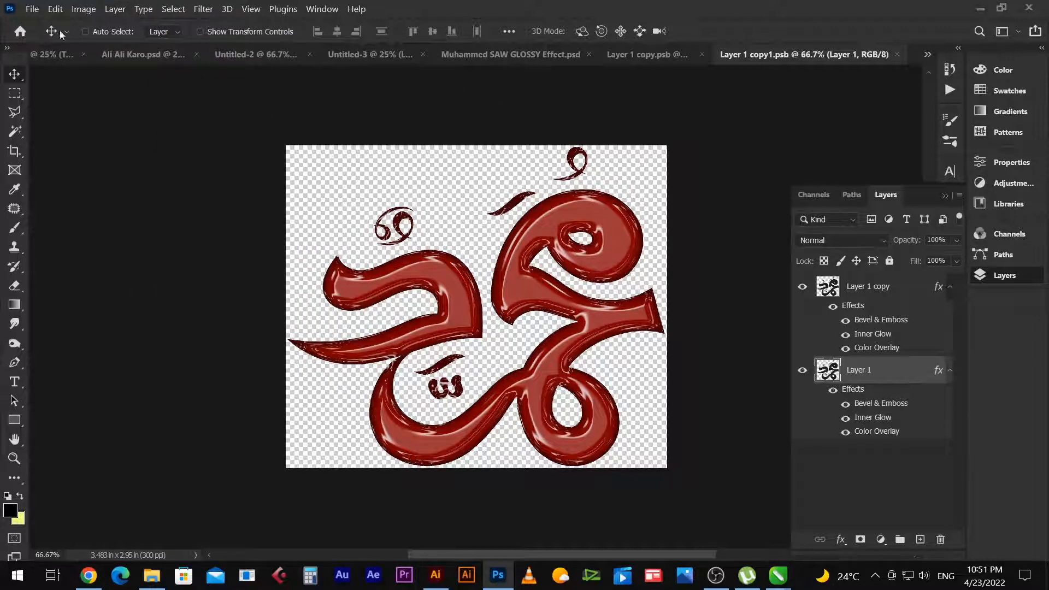
Close the Ali Ali Karo.psd, Untitled-2 and Untitled-3 documents, discarding unsaved changes.
left_click(165, 58)
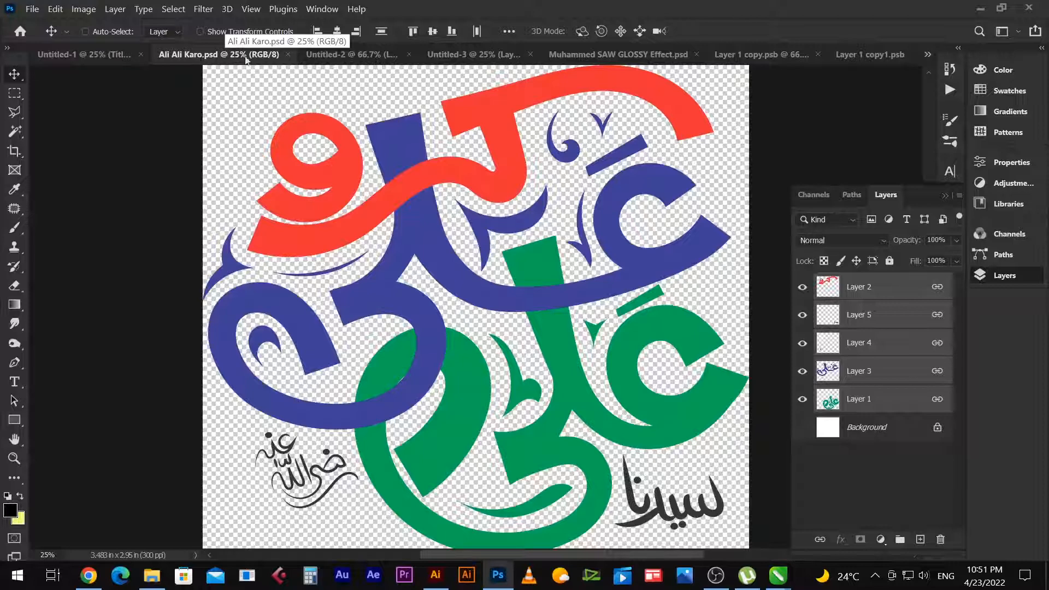
left_click(287, 55)
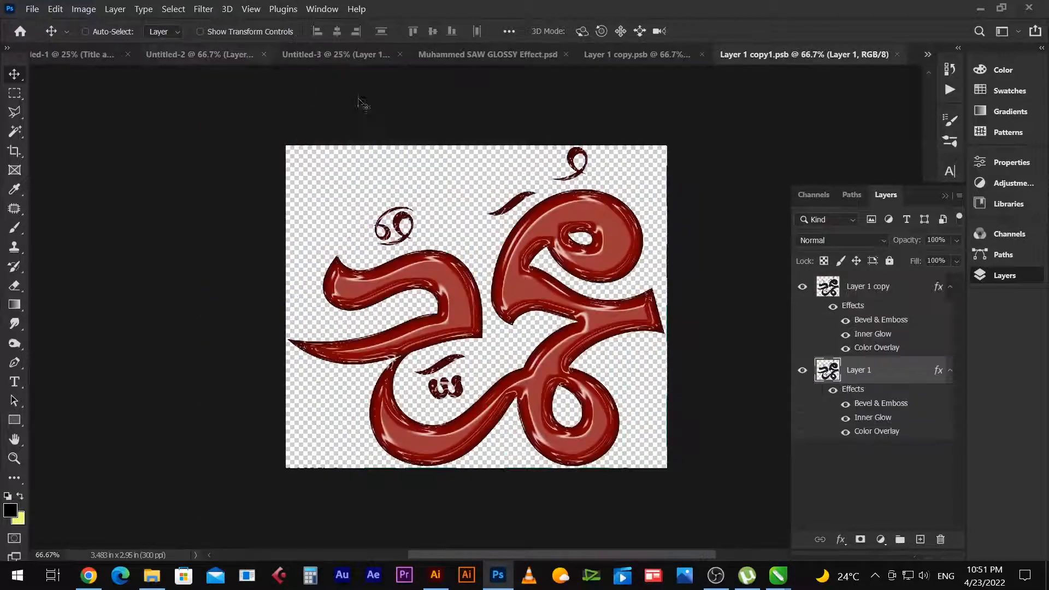
left_click(227, 55)
left_click(335, 54)
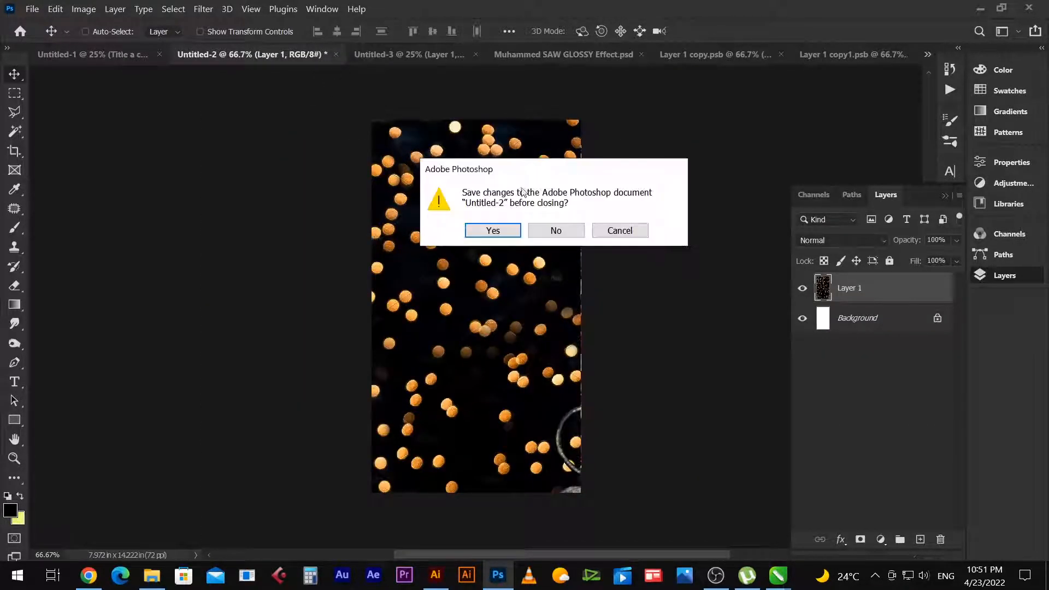
left_click(571, 231)
left_click(351, 54)
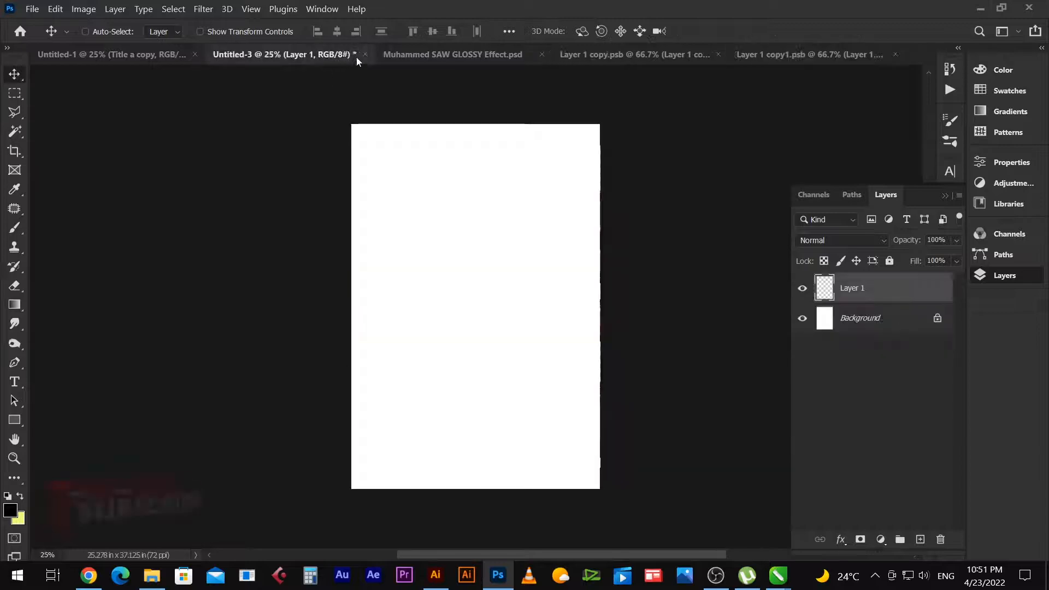
left_click(364, 55)
left_click(553, 232)
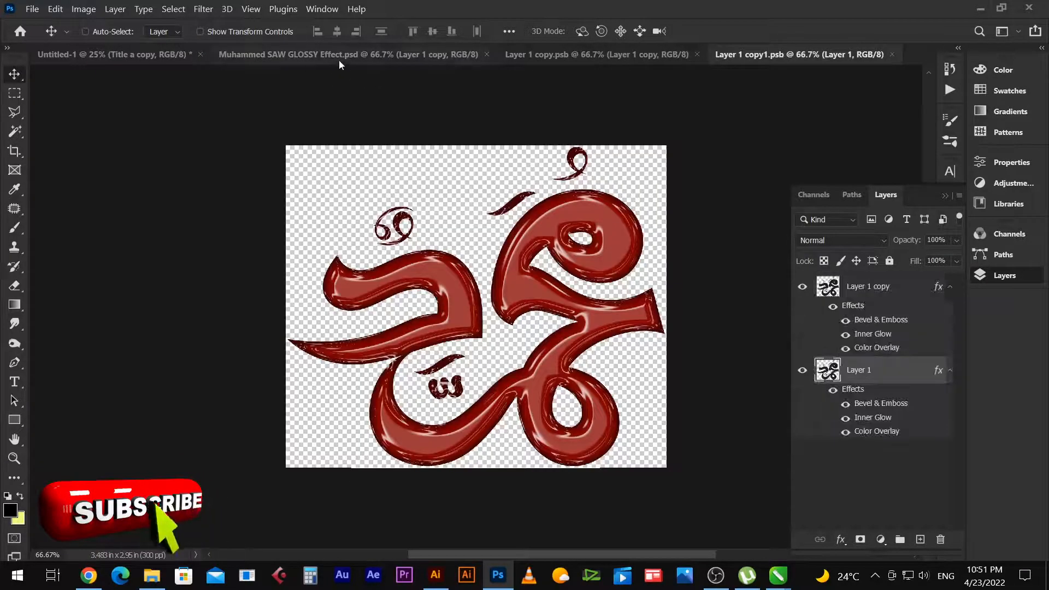
Paste the copied layer style onto the Title a copy group in the Untitled-1 document.
left_click(339, 54)
left_click(536, 54)
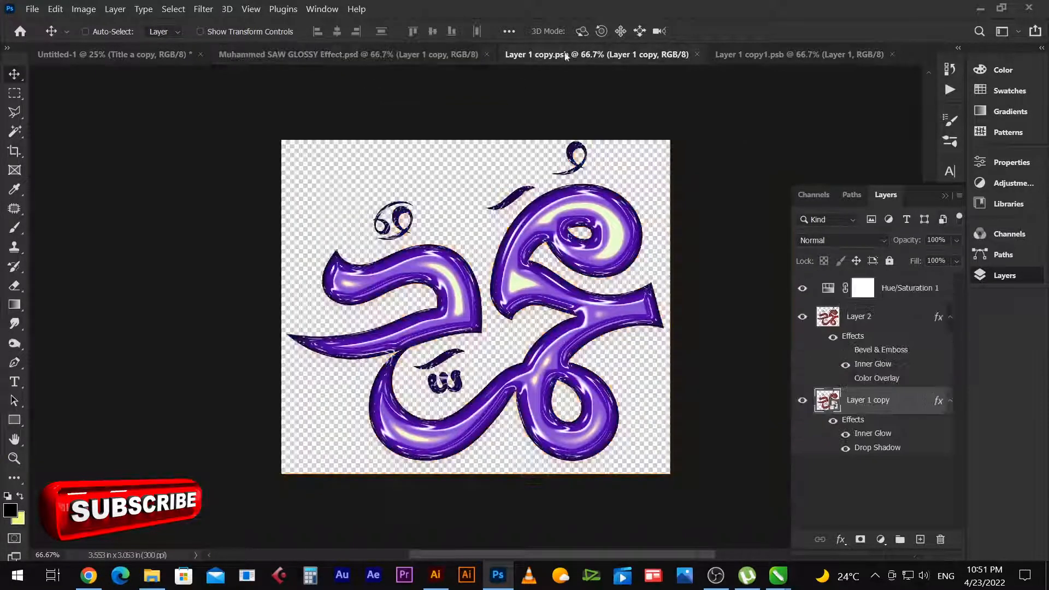
left_click(155, 55)
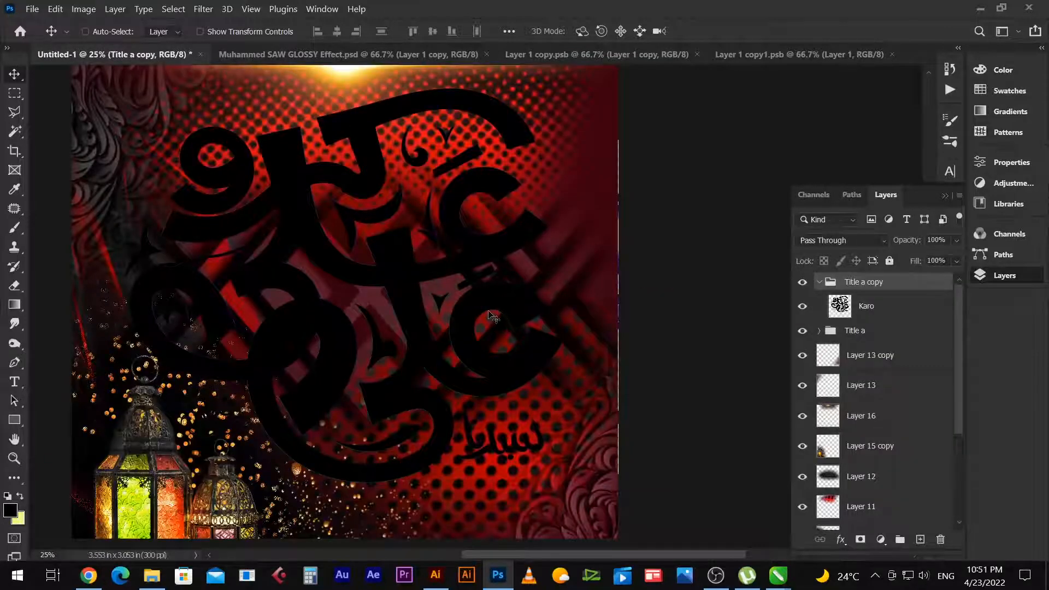
key("alt+l")
key("y")
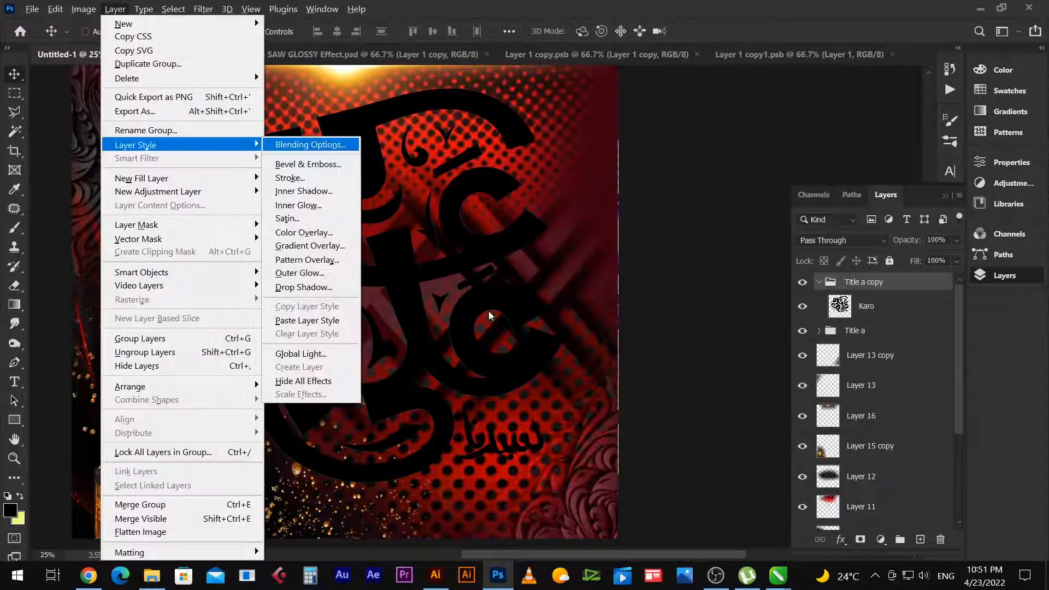
key("p")
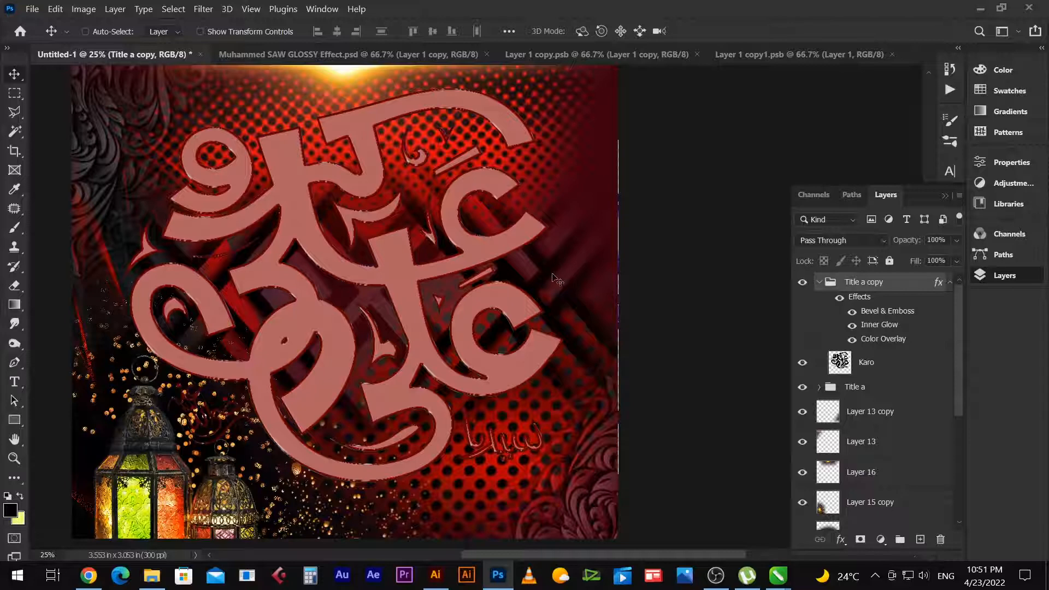
Check the Color Overlay settings in the Title a copy group's layer style.
key("z")
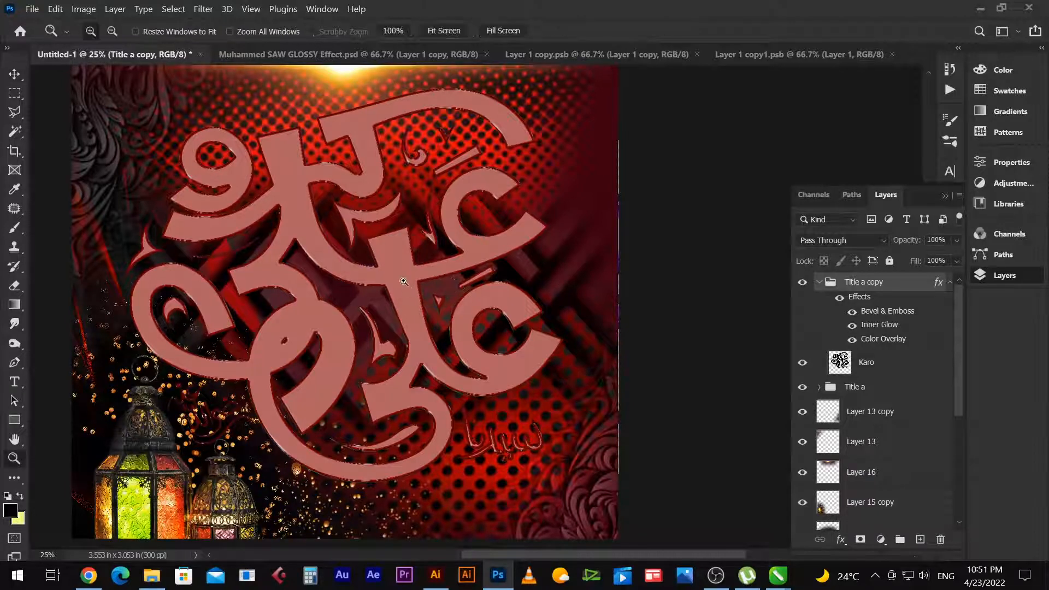
right_click(403, 282)
left_click(433, 303)
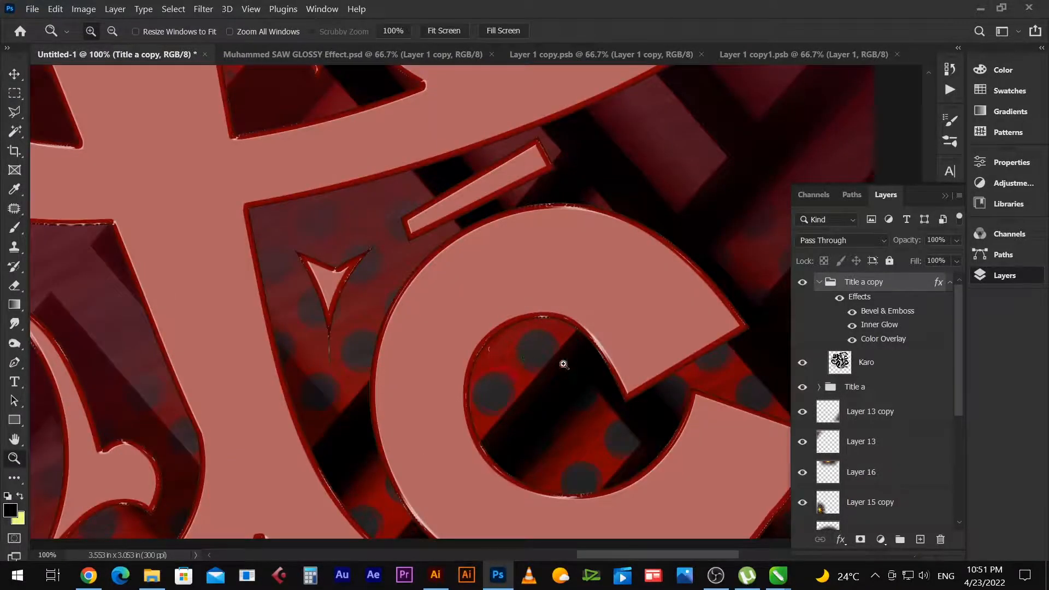
double_click(938, 284)
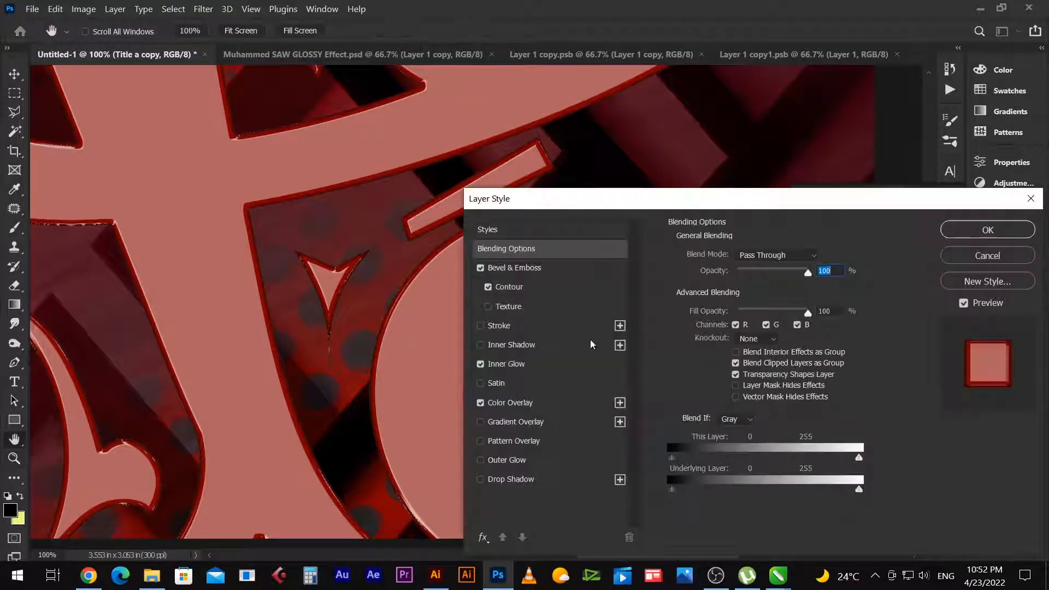
left_click(509, 402)
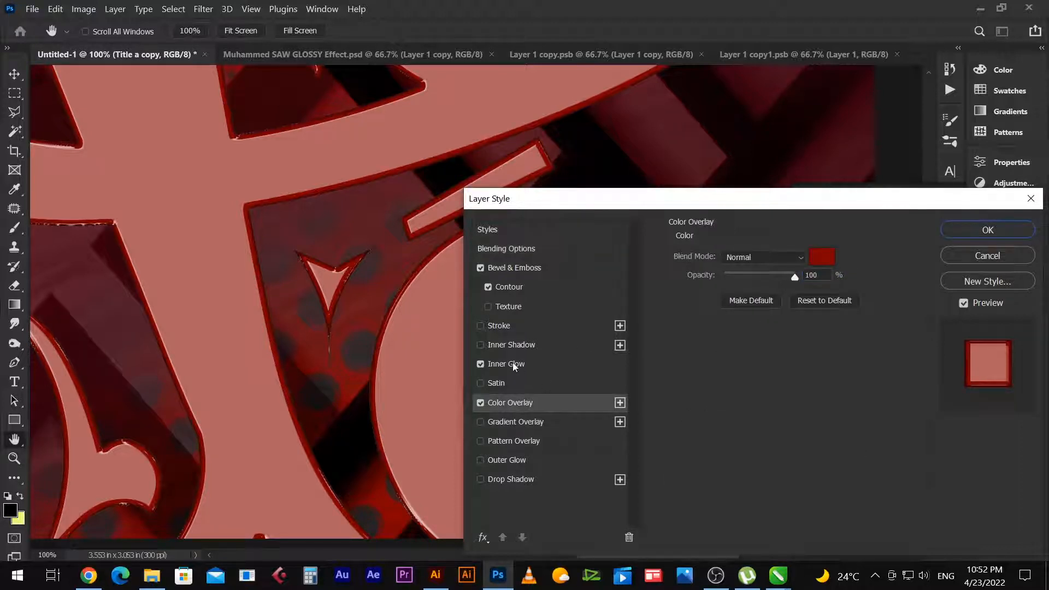
key("Return")
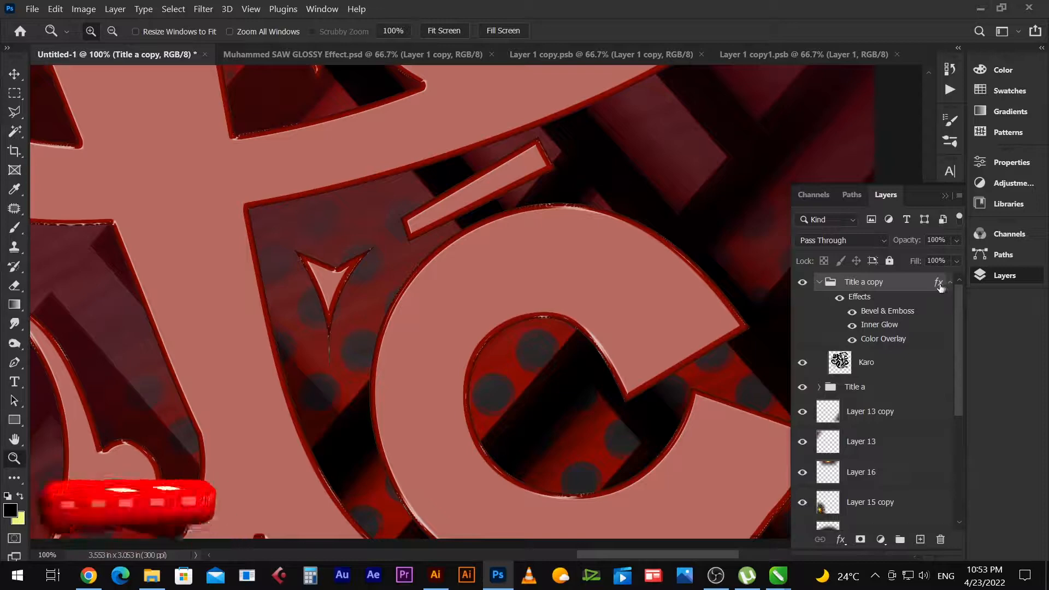
Set the Title a copy group's Bevel & Emboss to depth 63%, size 32 px and soften 2 px.
double_click(938, 284)
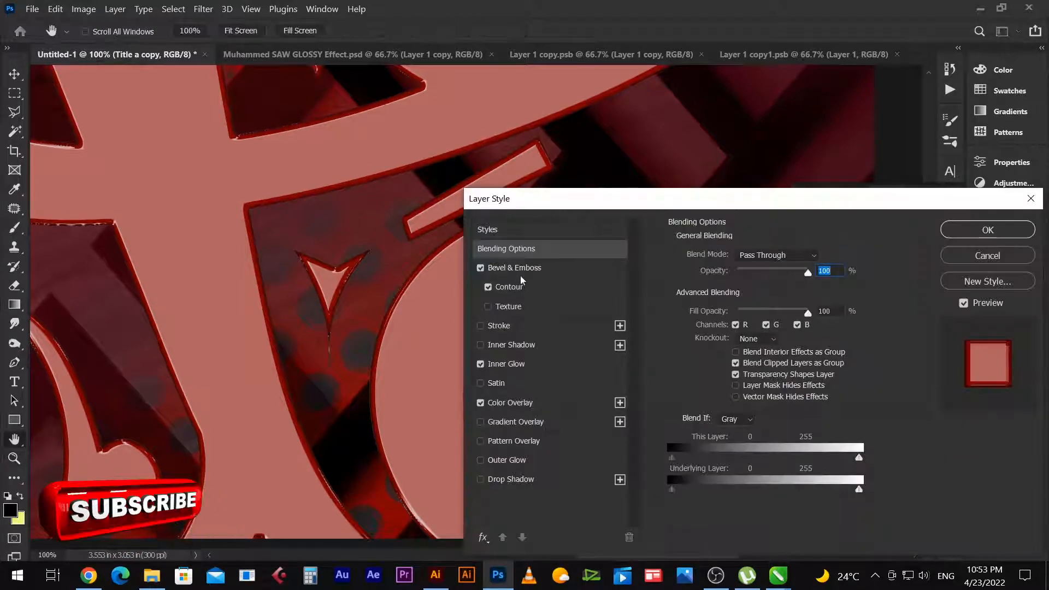
left_click(526, 268)
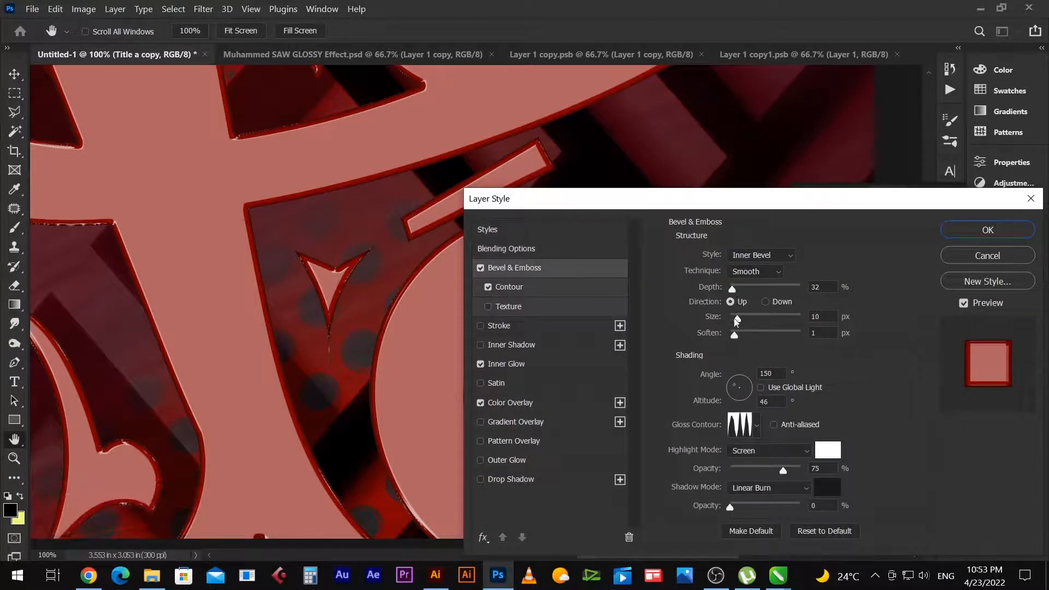
left_click_drag(738, 322, 743, 321)
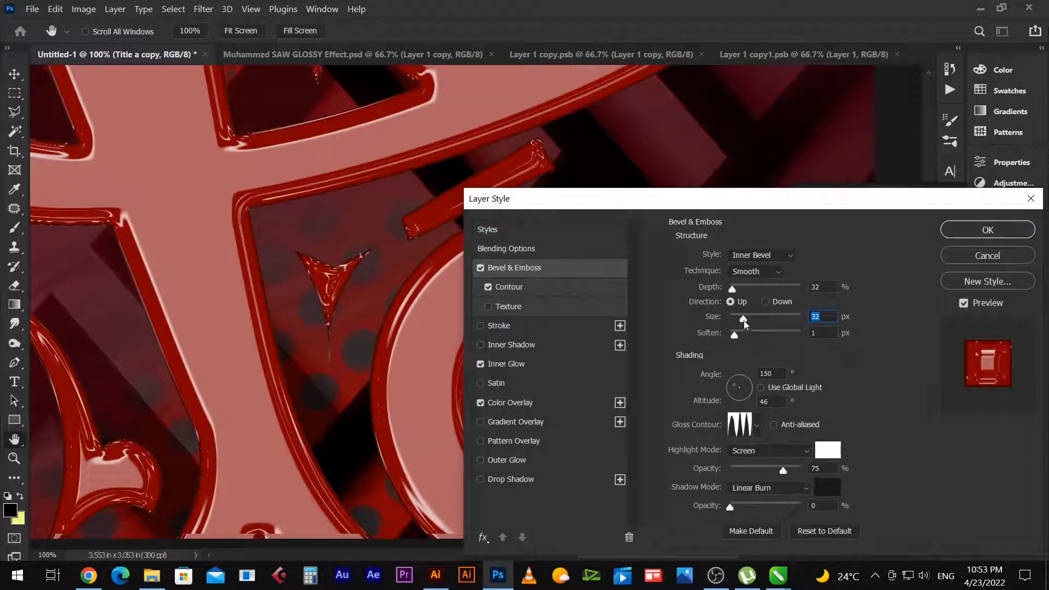
left_click_drag(742, 320, 741, 319)
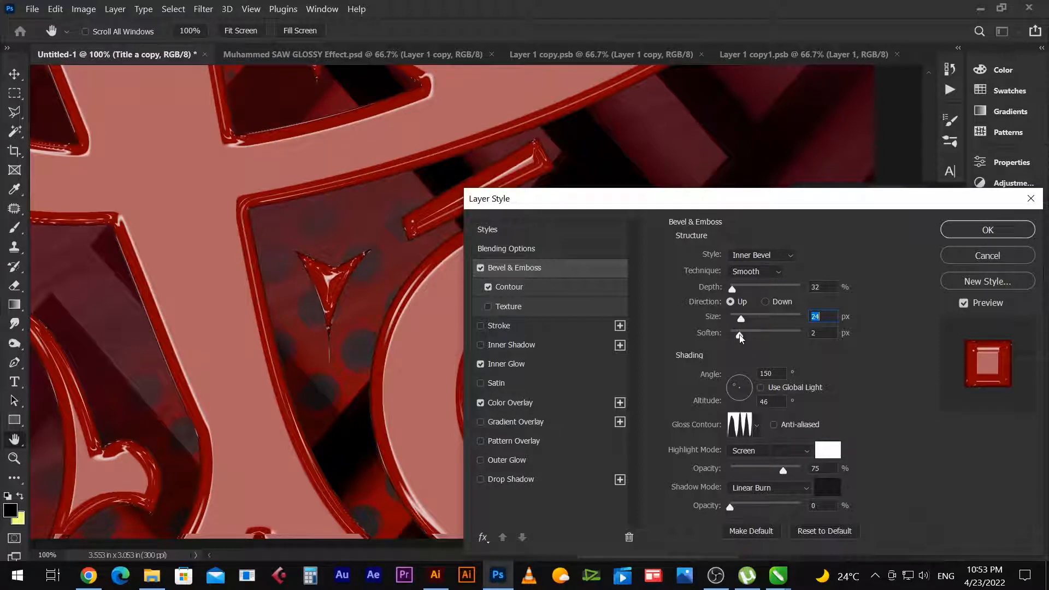
left_click(738, 338)
left_click_drag(736, 281, 735, 288)
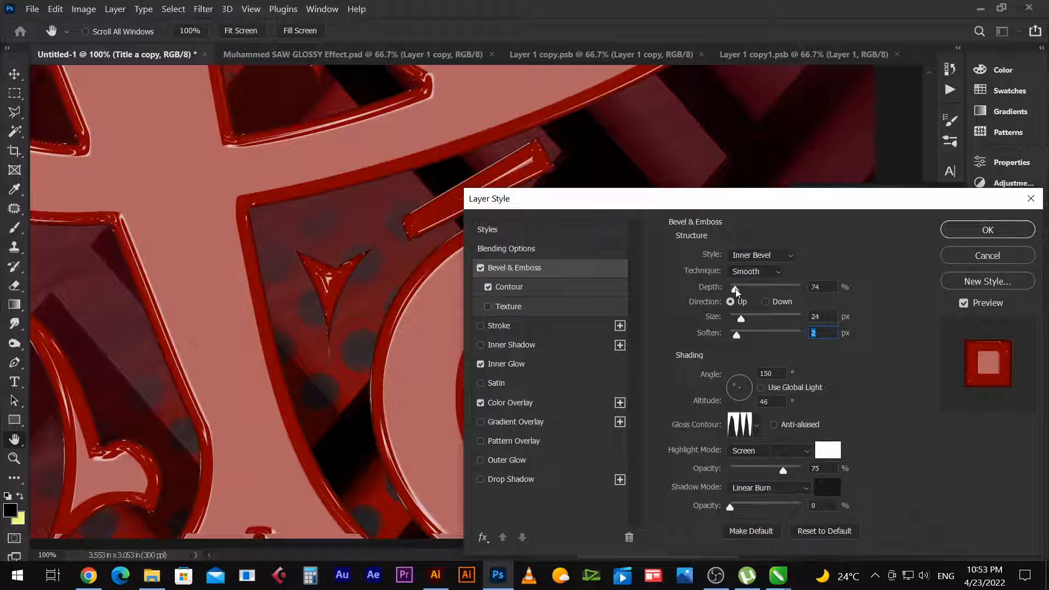
left_click_drag(736, 292, 733, 319)
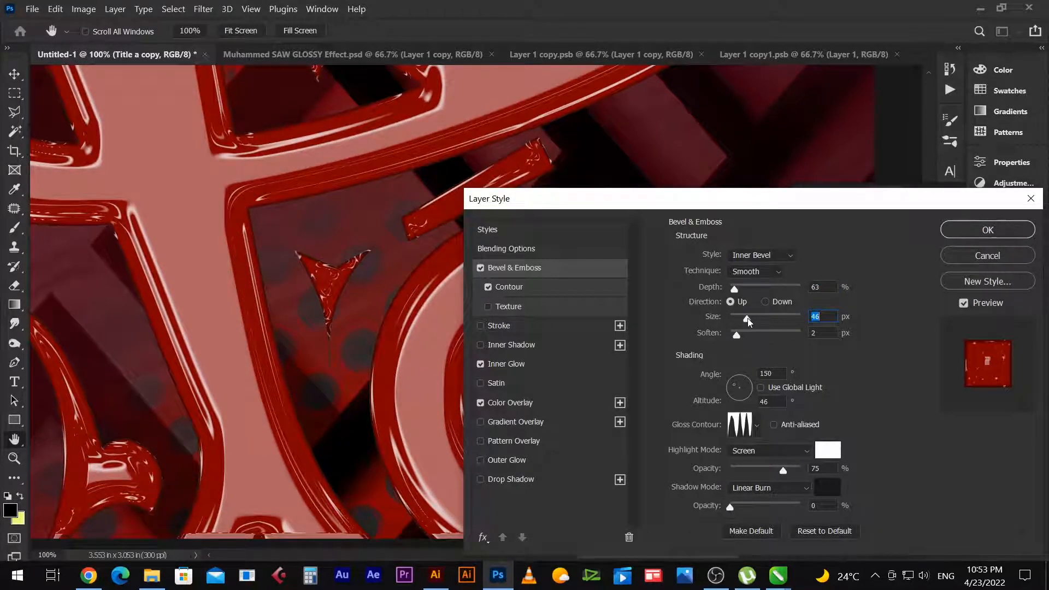
left_click_drag(747, 318, 743, 319)
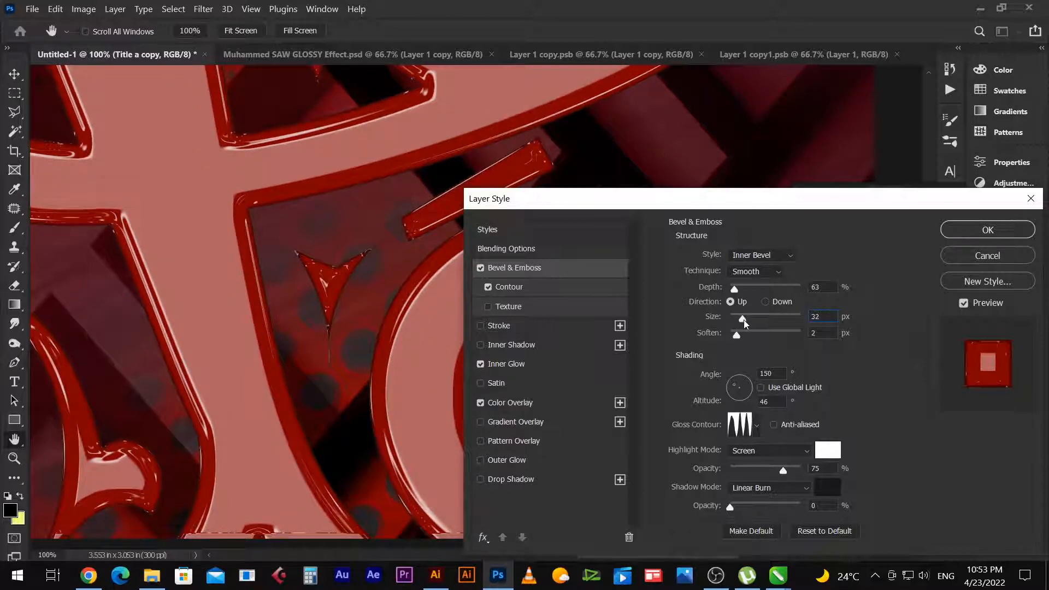
left_click(975, 235)
Examine the glossy bevel on the lettering both as a whole and up close.
key("z")
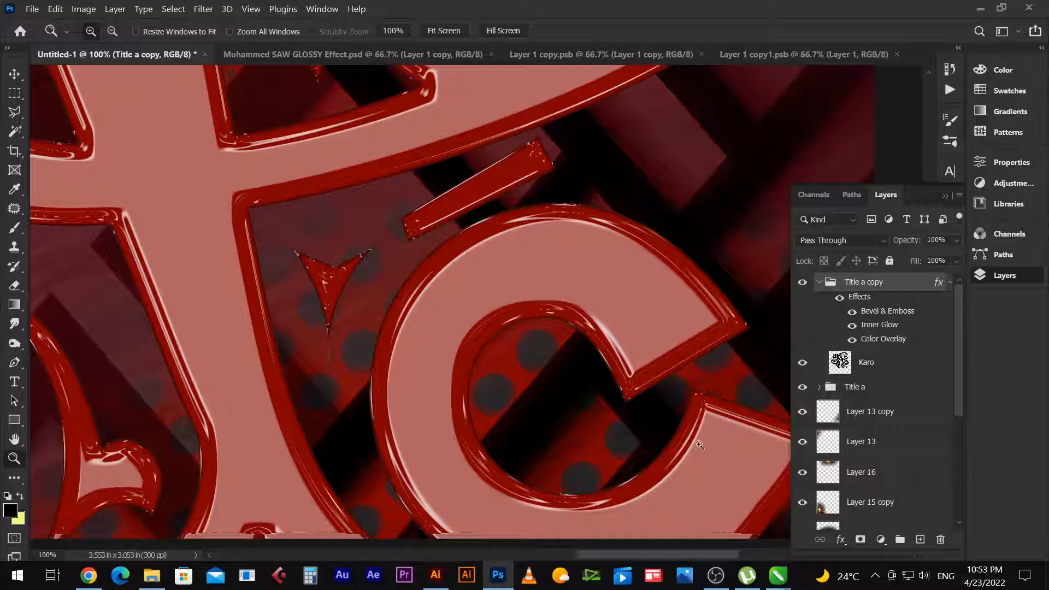
left_click(550, 391, "alt")
left_click(568, 397, "alt")
key("v")
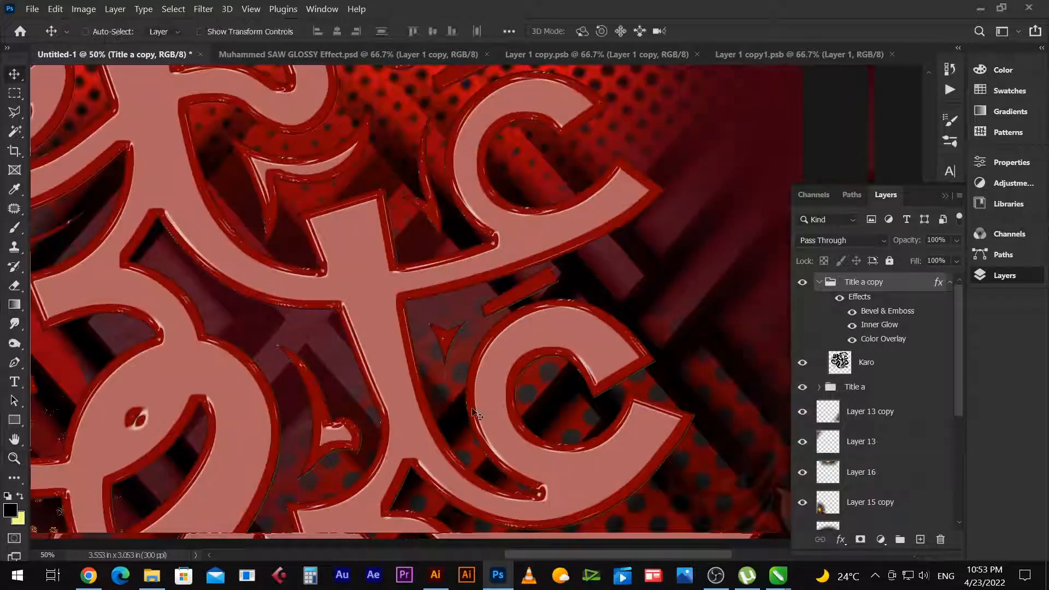
left_click_drag(439, 423, 539, 382)
key("z")
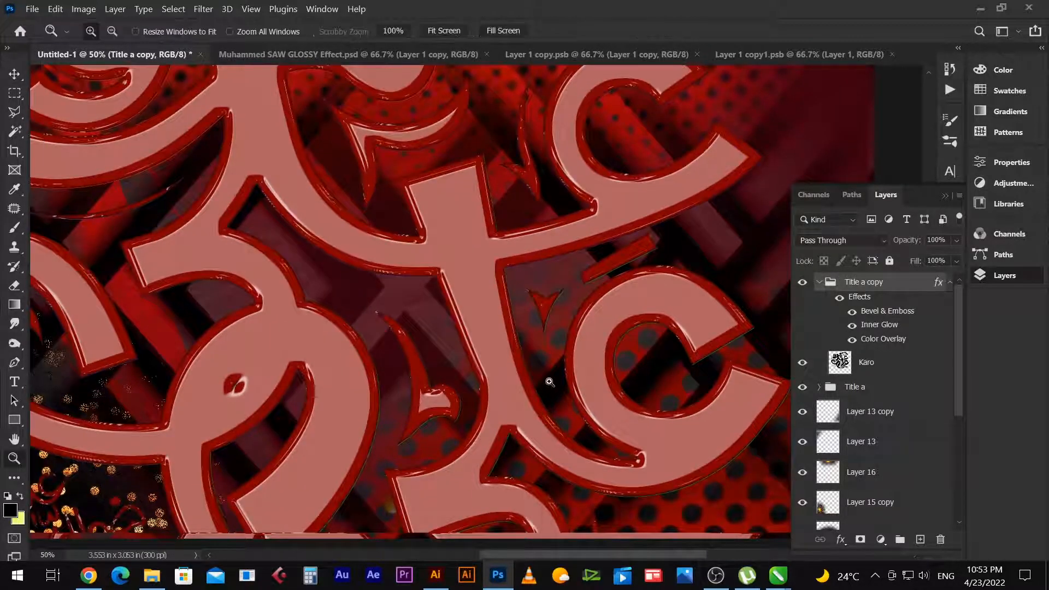
right_click(547, 383)
left_click(592, 406)
Duplicate the Karo layer and give the duplicate the layer style of Layer 1 copy from Layer 1 copy1.psb.
left_click(895, 318)
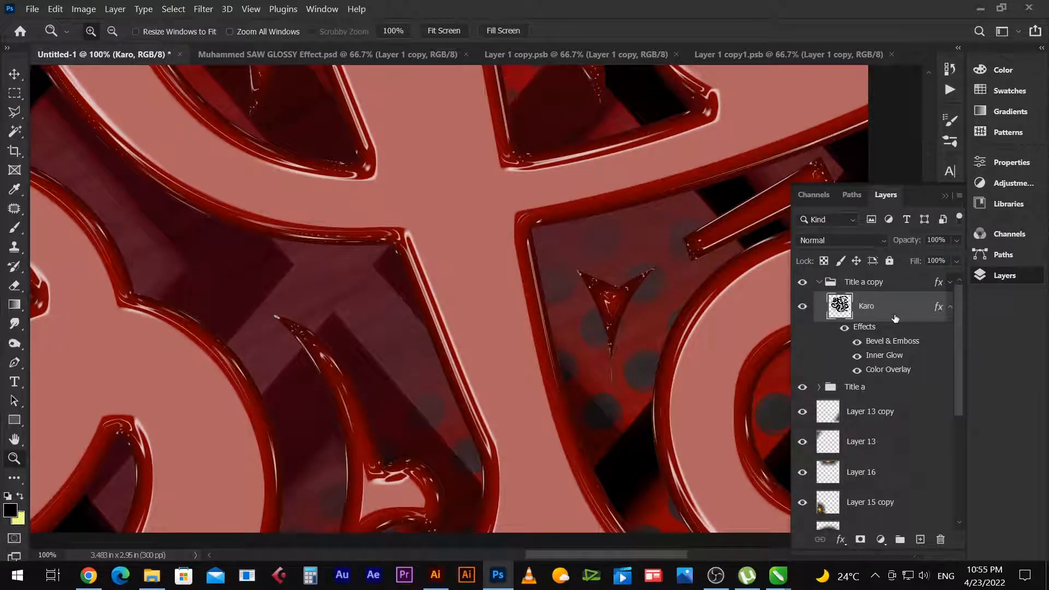
key("ctrl+j")
left_click(798, 54)
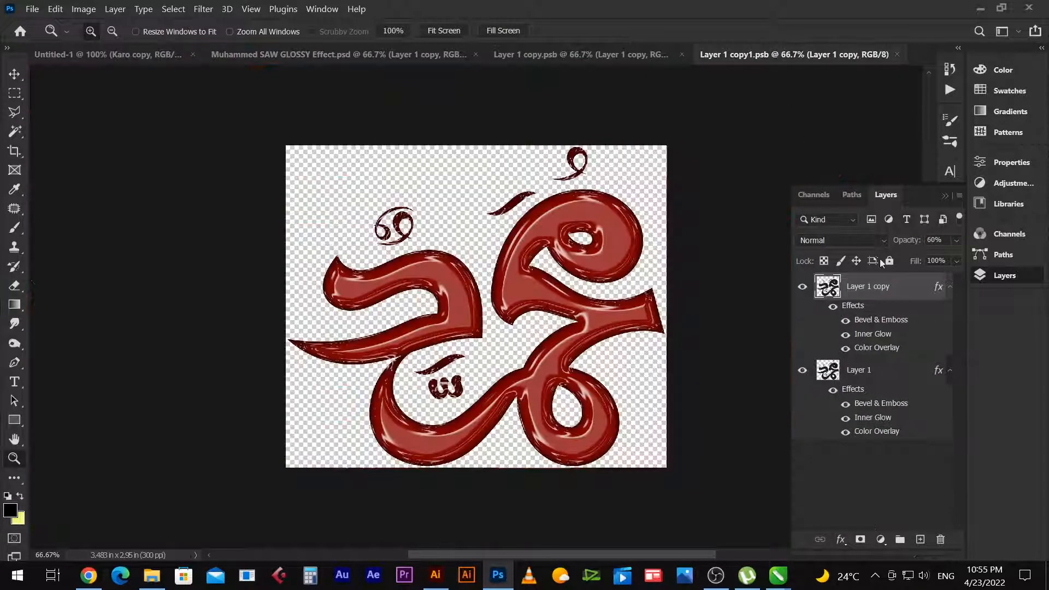
key("alt+l")
key("y")
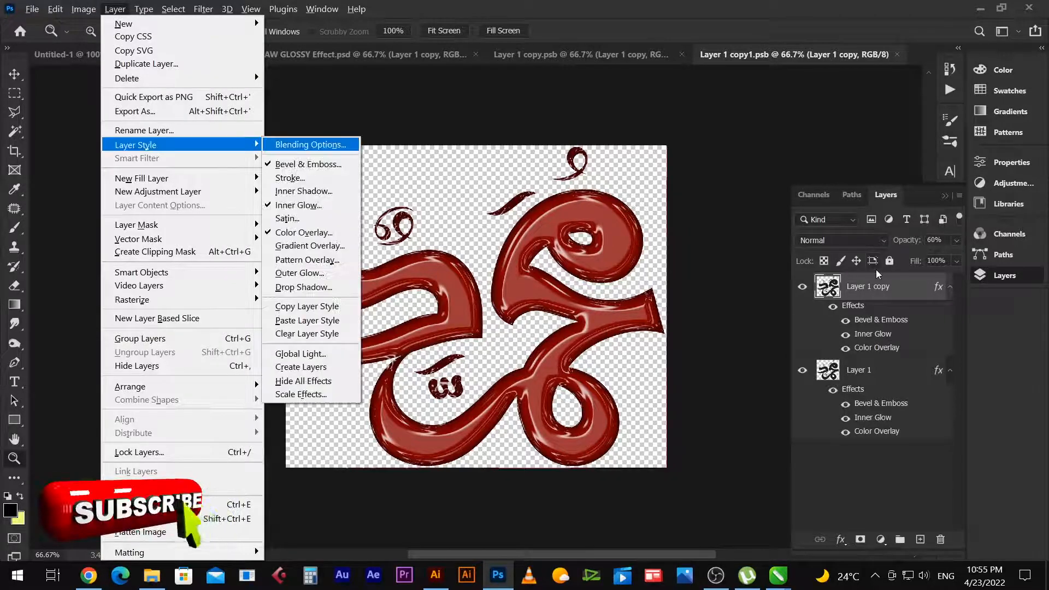
key("c")
left_click(83, 60)
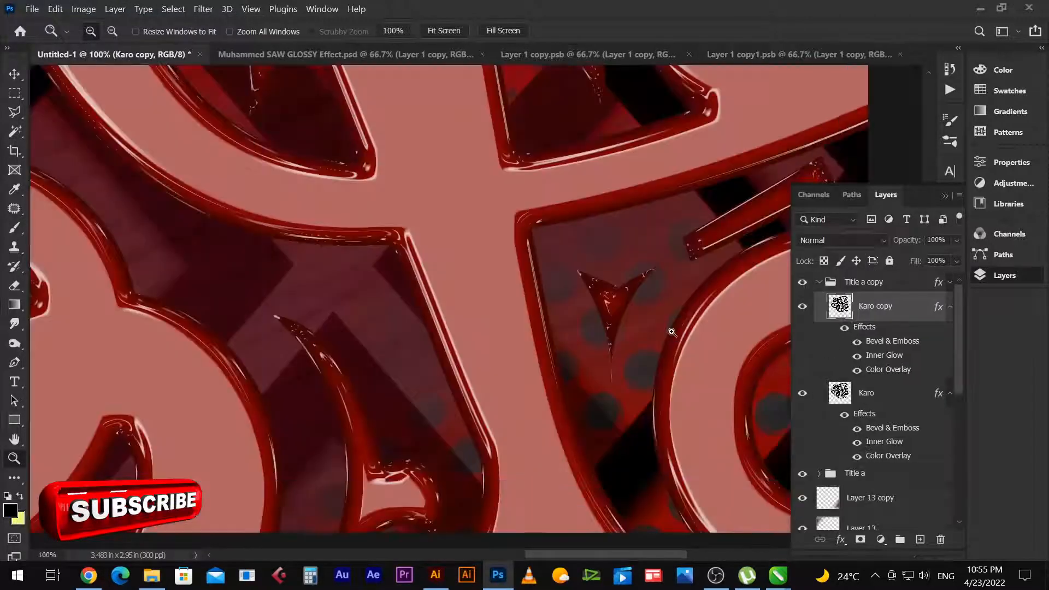
key("alt+l")
key("y")
key("p")
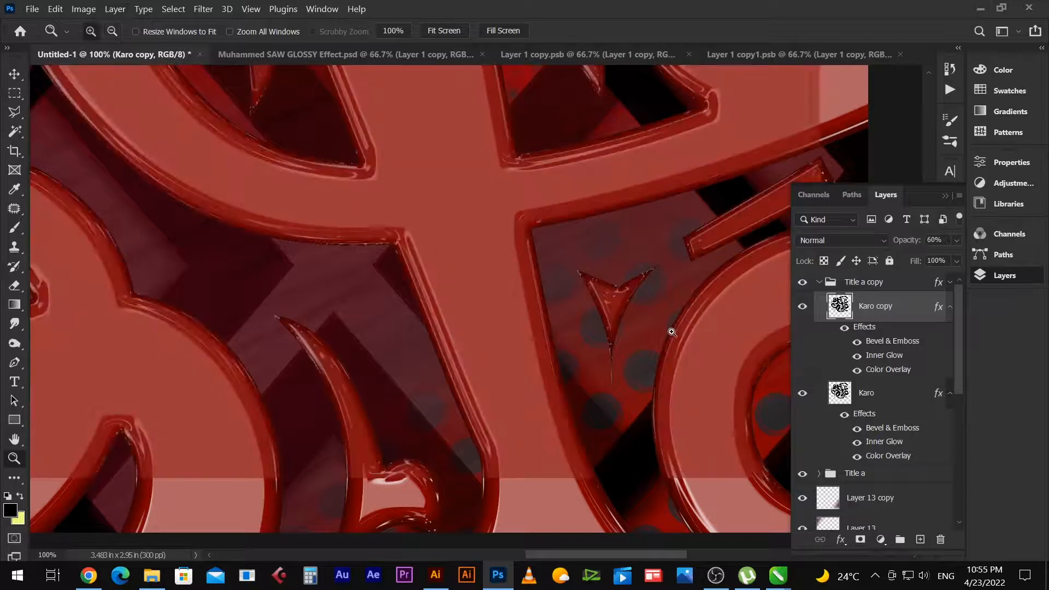
Convert the Karo copy and Karo layers together into one smart object.
left_click(905, 397, "shift")
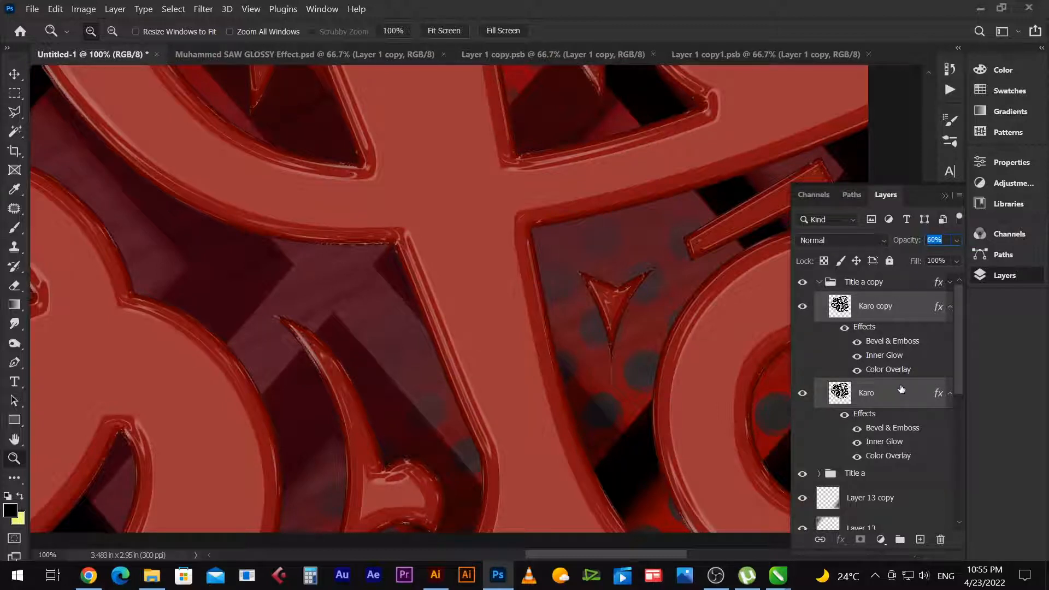
right_click(902, 389)
key("Escape")
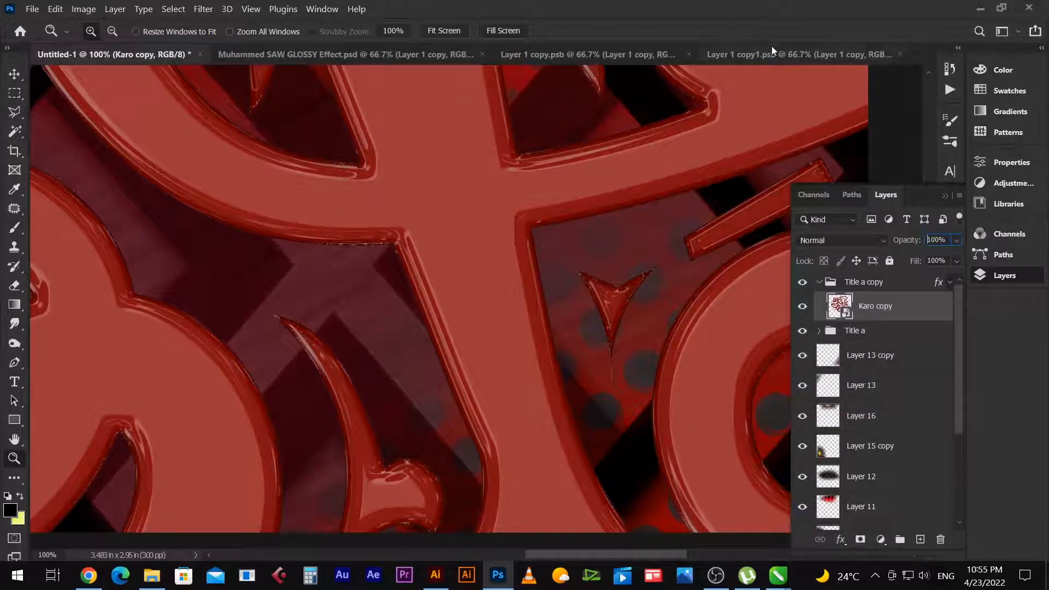
Copy the layer style of Layer 1 copy from Layer 1 copy.psb onto the Karo copy smart object in Untitled-1.
left_click(639, 55)
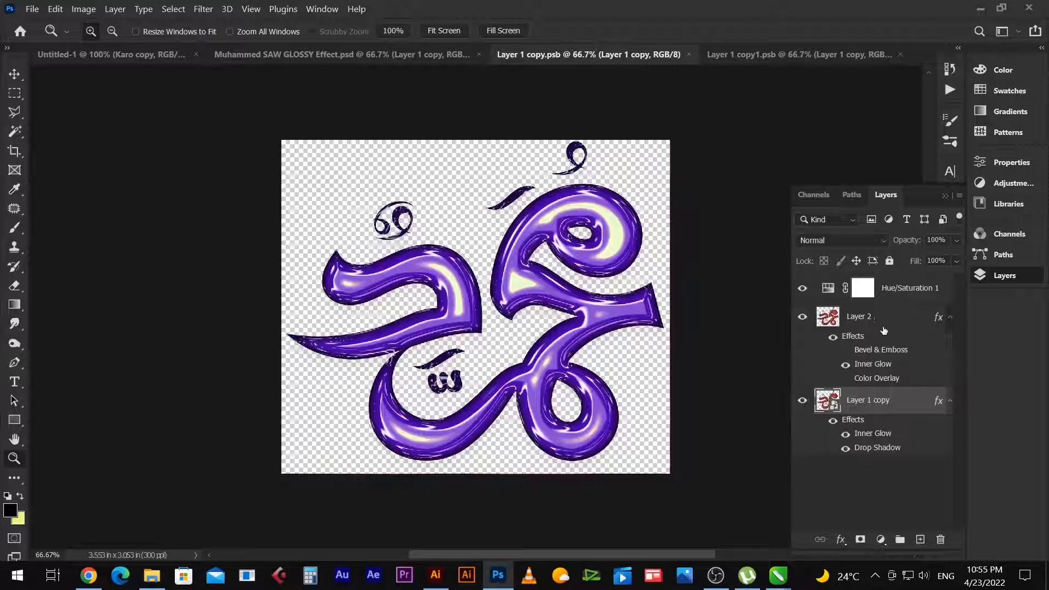
key("alt+l")
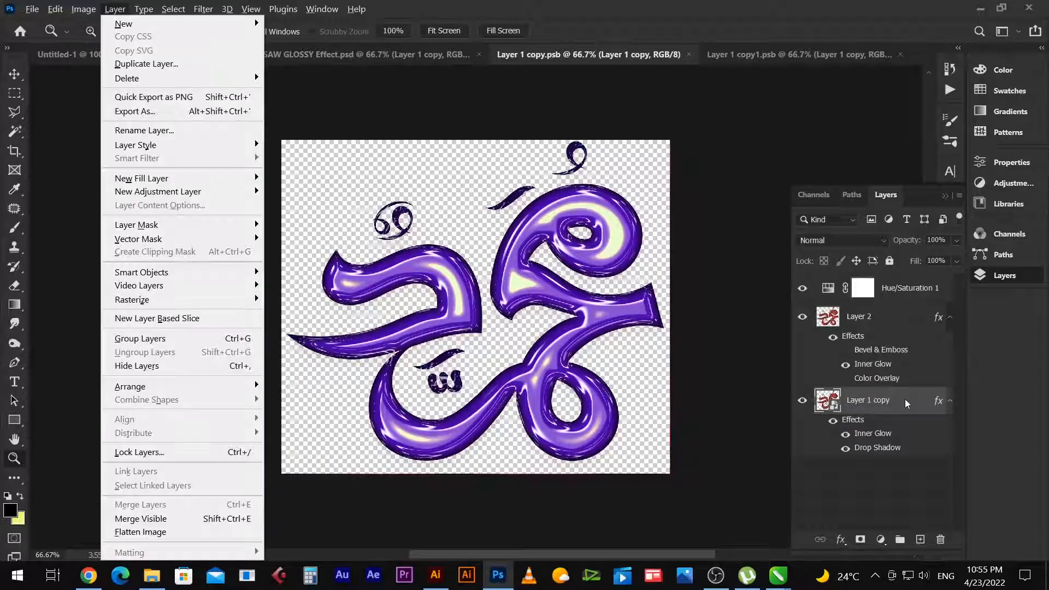
key("y")
key("c")
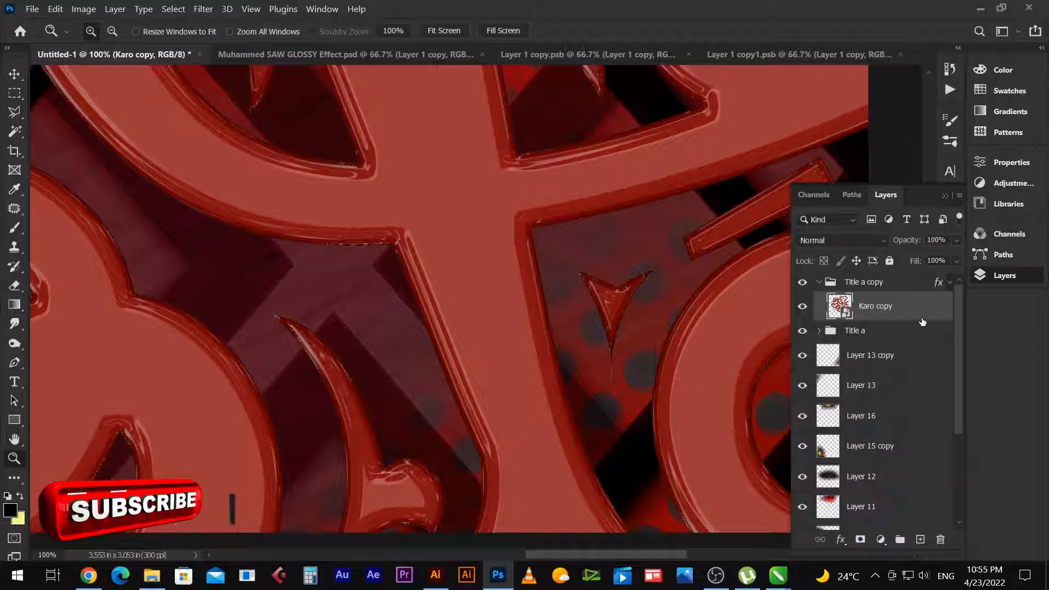
key("alt+l")
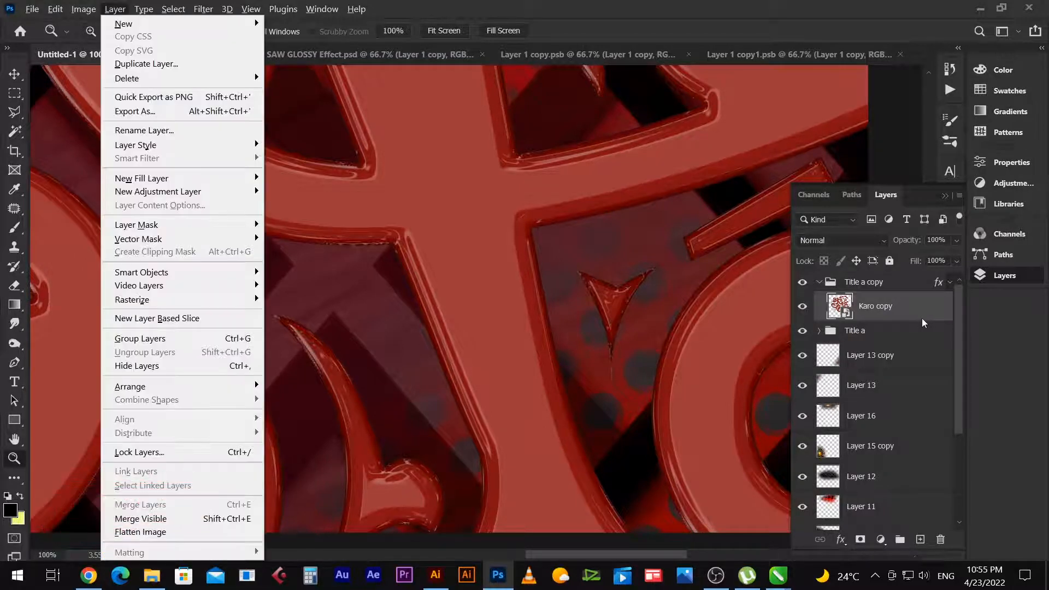
key("y")
key("p")
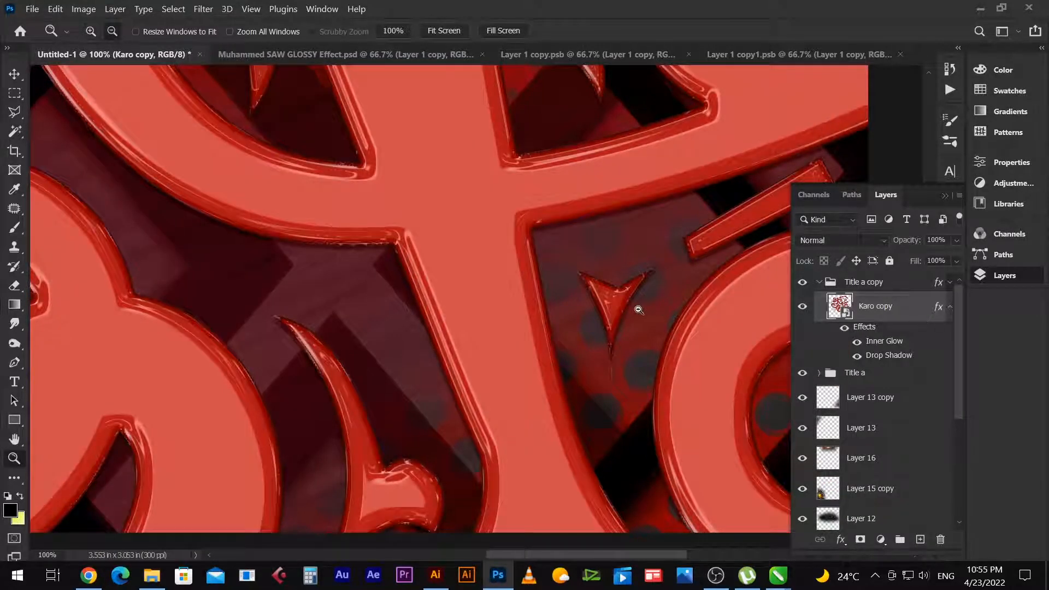
Open the contents of the Karo copy smart object and hide the Karo copy layer inside it.
left_click(637, 304, "alt")
key("v")
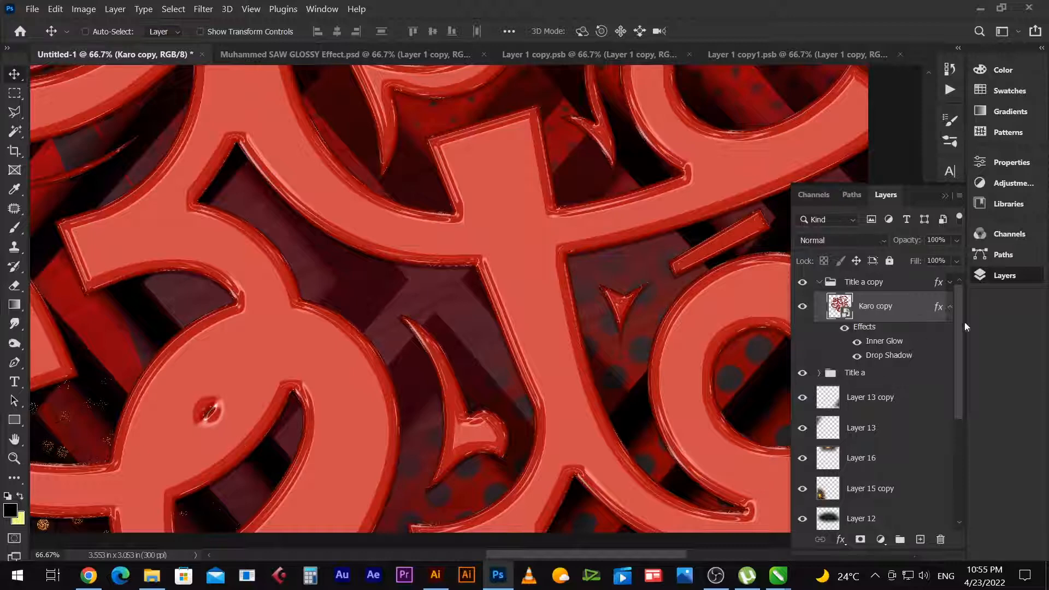
double_click(839, 307)
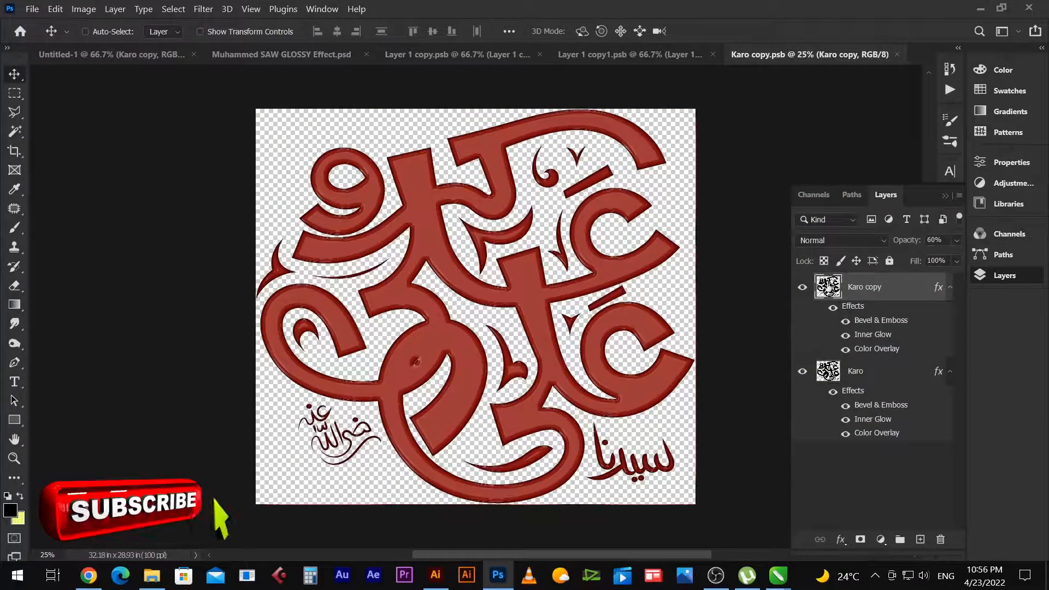
left_click(802, 287)
left_click(802, 287)
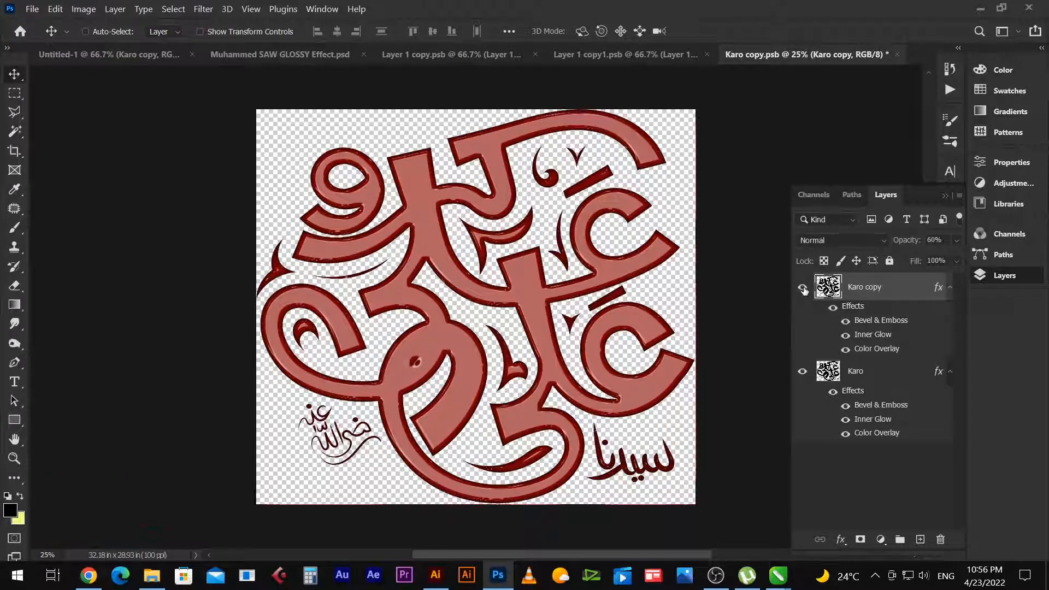
left_click(803, 372)
left_click(803, 372)
left_click(802, 288)
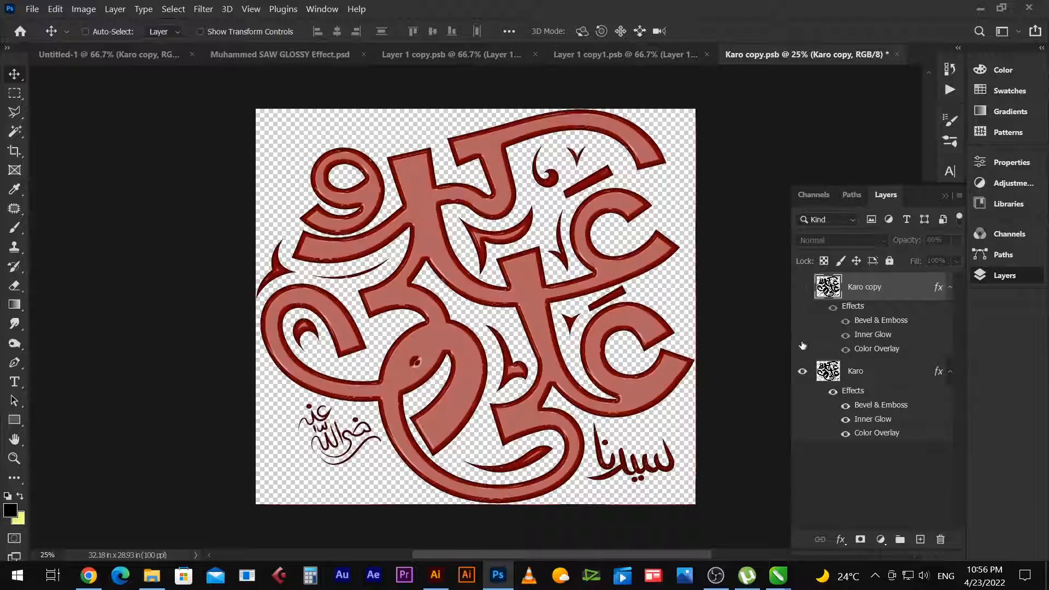
left_click(802, 372)
left_click(802, 372)
Set the Color Overlay of the Karo layer inside the smart object to black (000000).
left_click(892, 372)
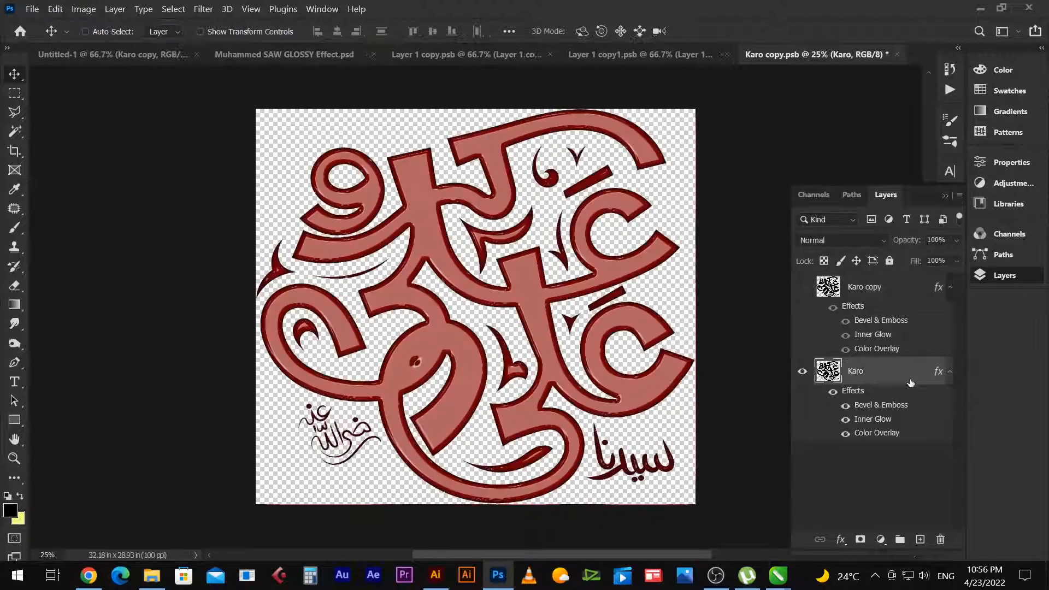
double_click(935, 372)
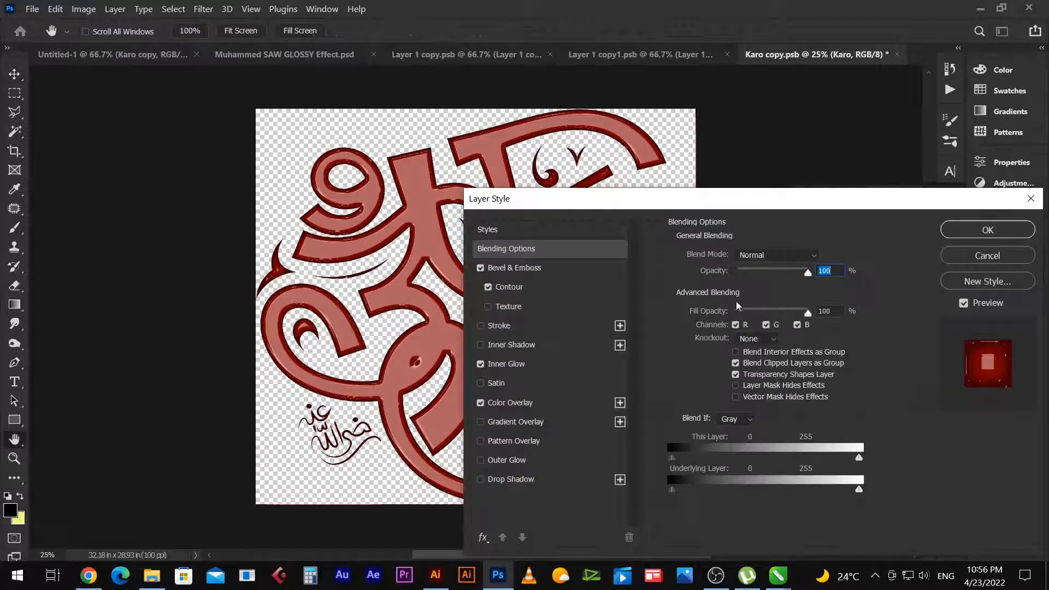
key("Return")
key("z")
right_click(419, 270)
left_click(437, 290)
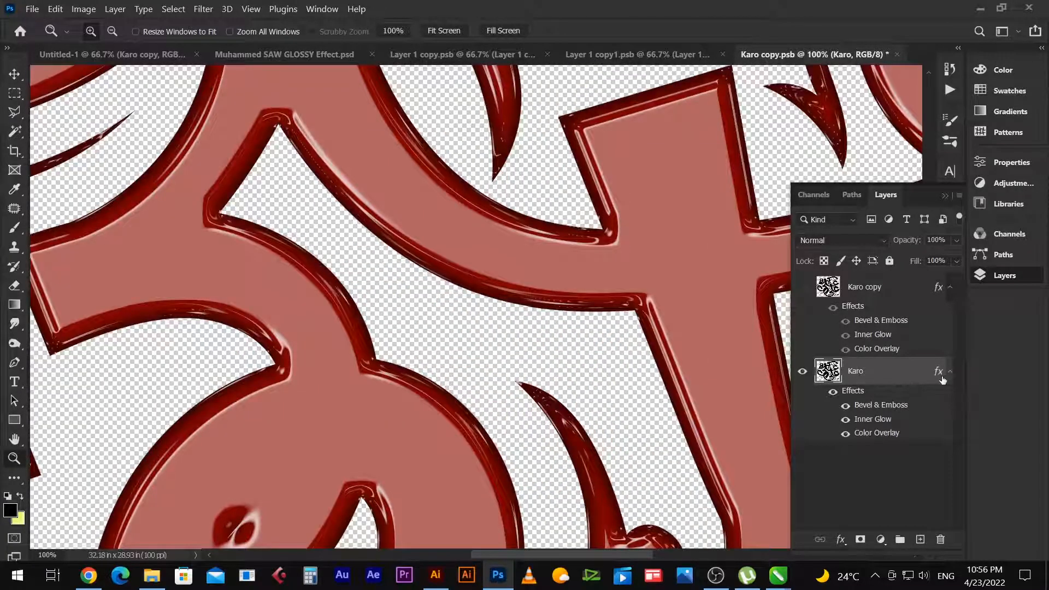
left_click(533, 408)
left_click(822, 257)
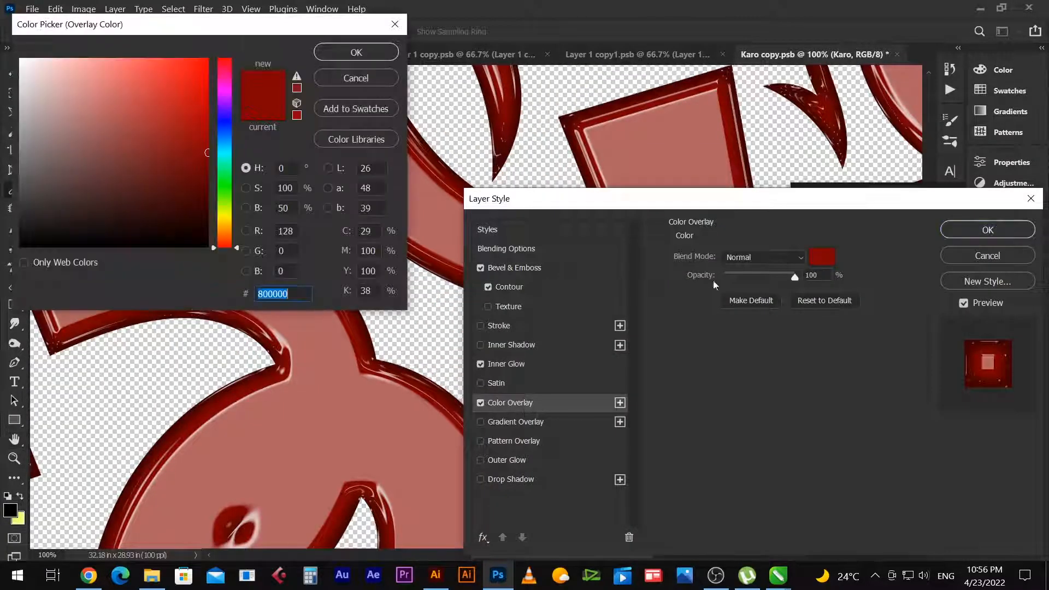
type("000000")
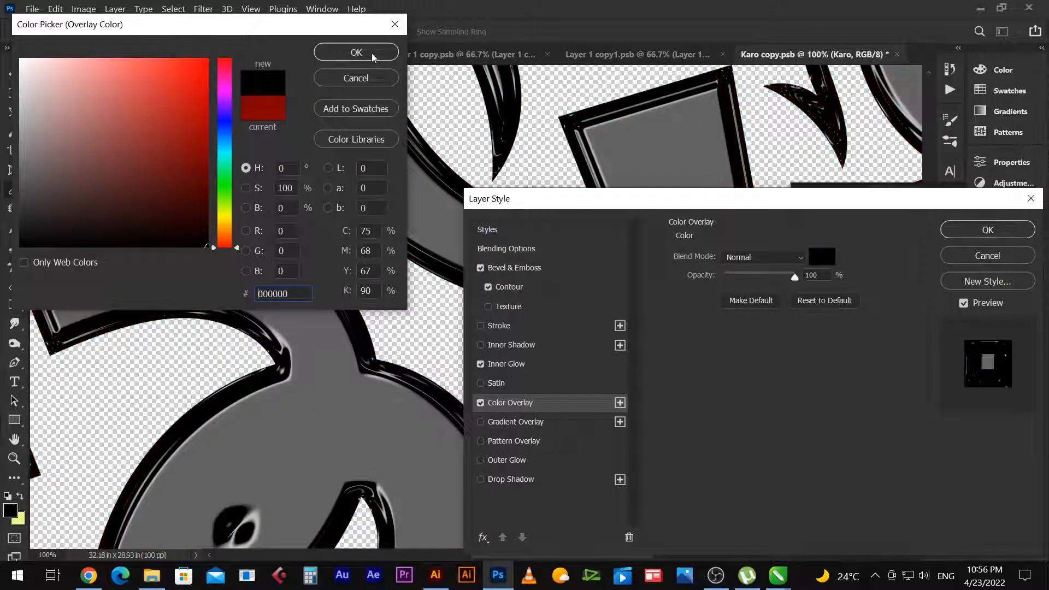
left_click(371, 58)
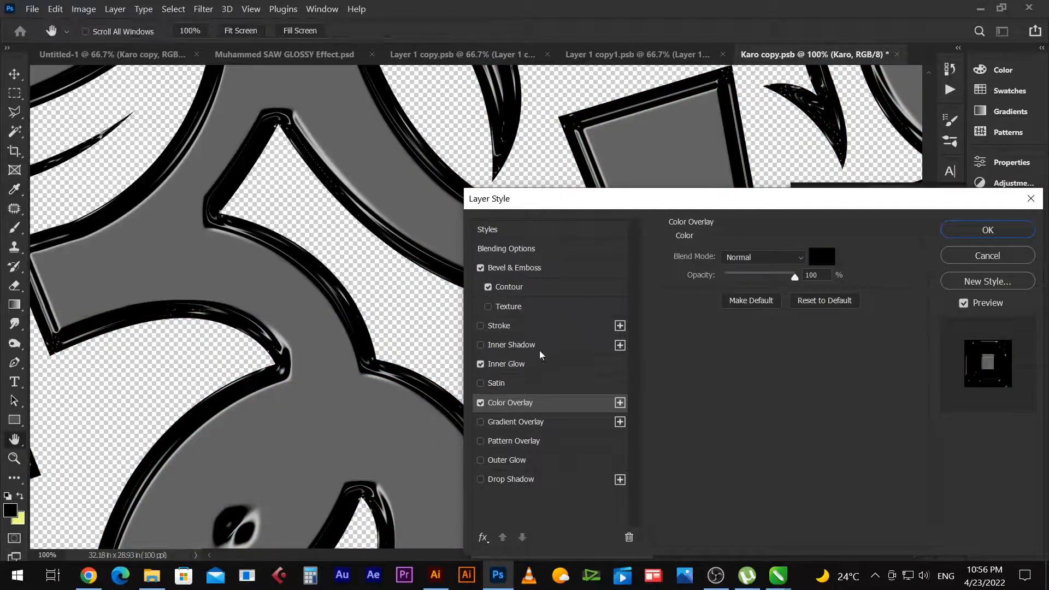
Set the Karo layer's Bevel & Emboss to size 73 px and soften 0 px, and raise its depth slightly.
left_click(524, 363)
left_click(488, 286)
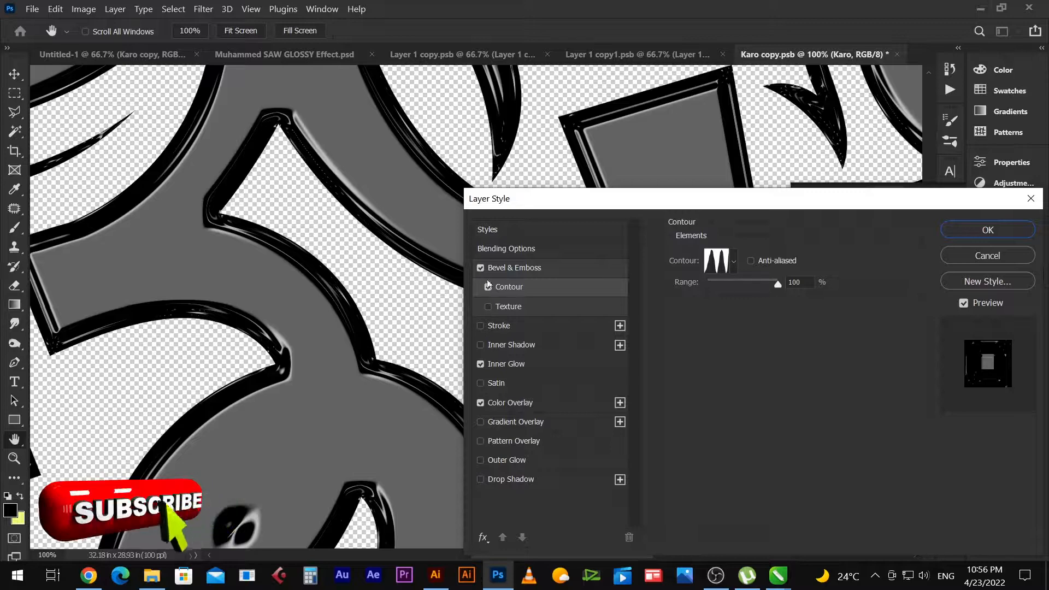
left_click(520, 267)
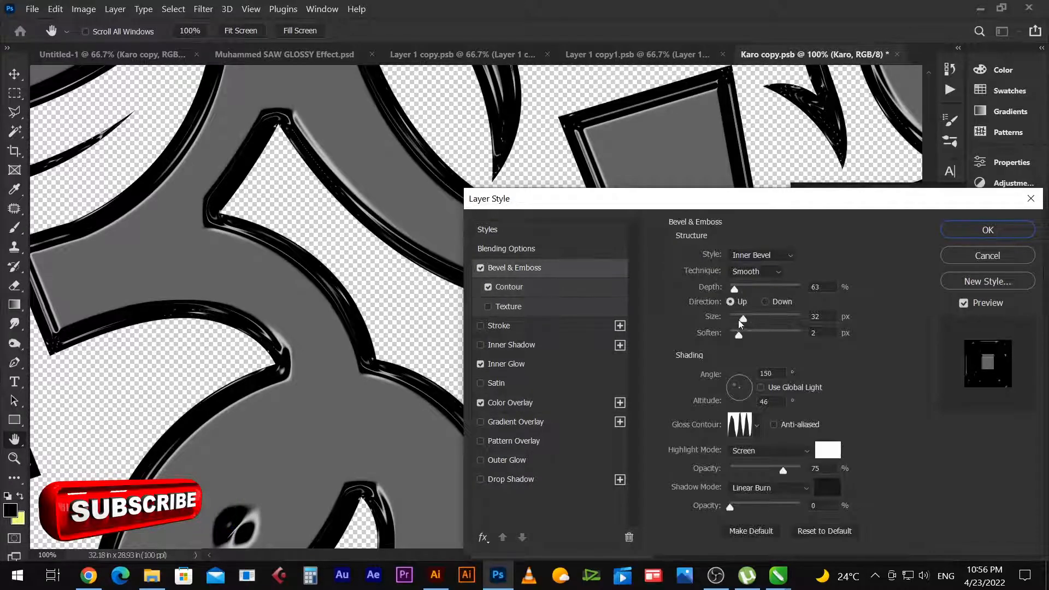
mouse_move(739, 320)
left_mouse_down()
mouse_move(757, 320)
mouse_move(755, 335)
mouse_move(731, 338)
left_mouse_up()
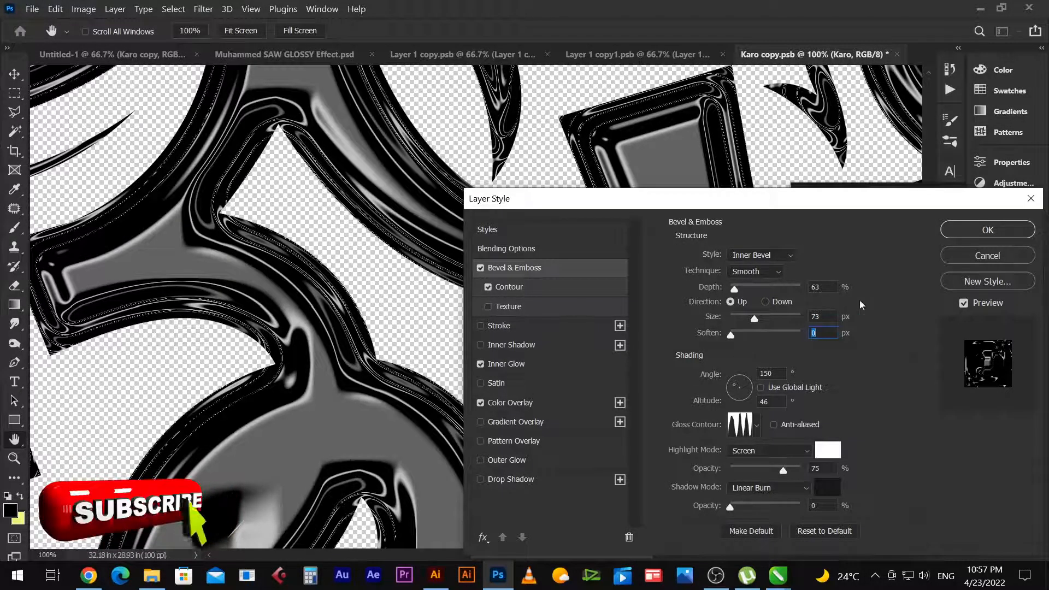
left_click(738, 287)
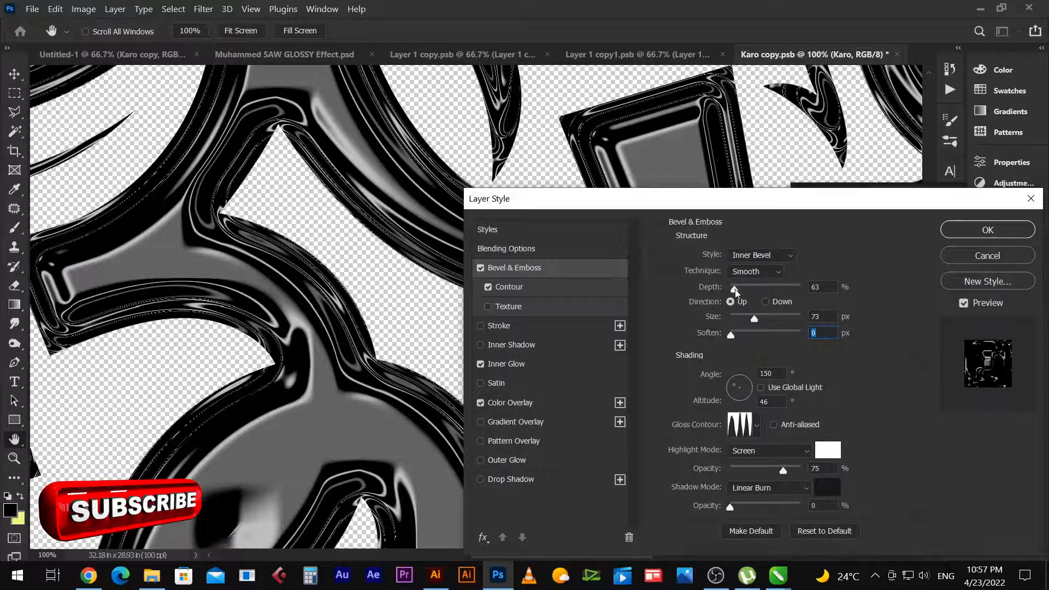
left_click_drag(737, 290, 739, 291)
left_click(987, 229)
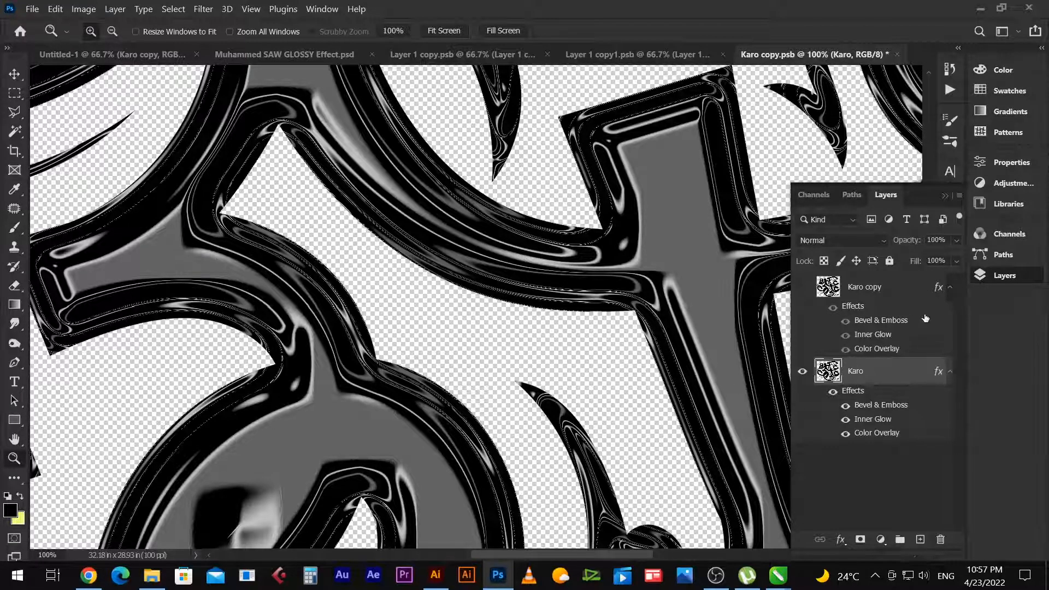
Show the Karo copy layer inside the smart object and set its Color Overlay to black (000000).
left_click(938, 298)
double_click(939, 298)
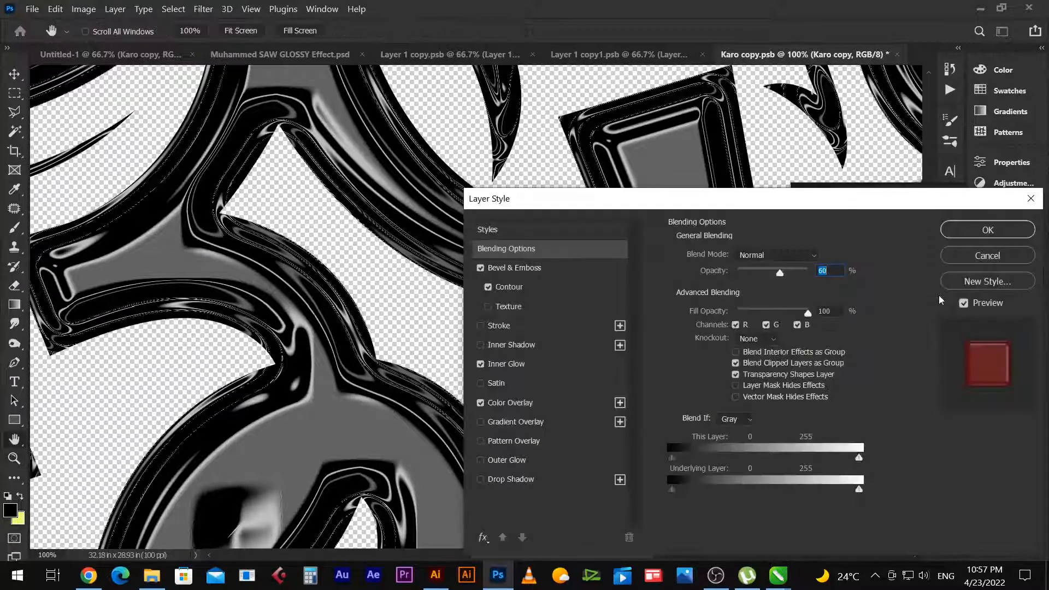
key("Return")
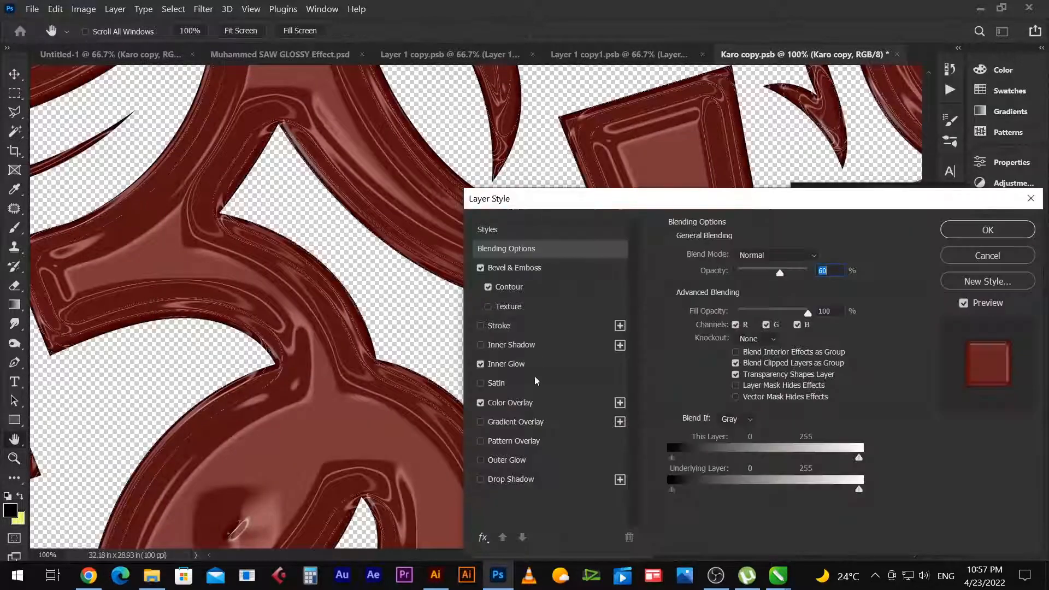
left_click(499, 403)
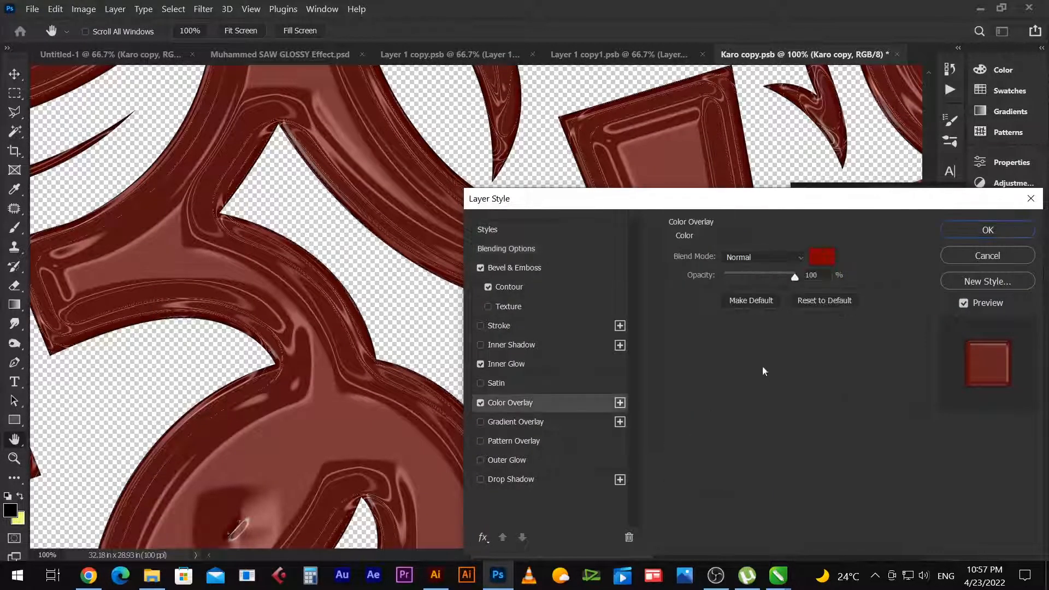
left_click(824, 267)
left_click_drag(189, 218, 207, 247)
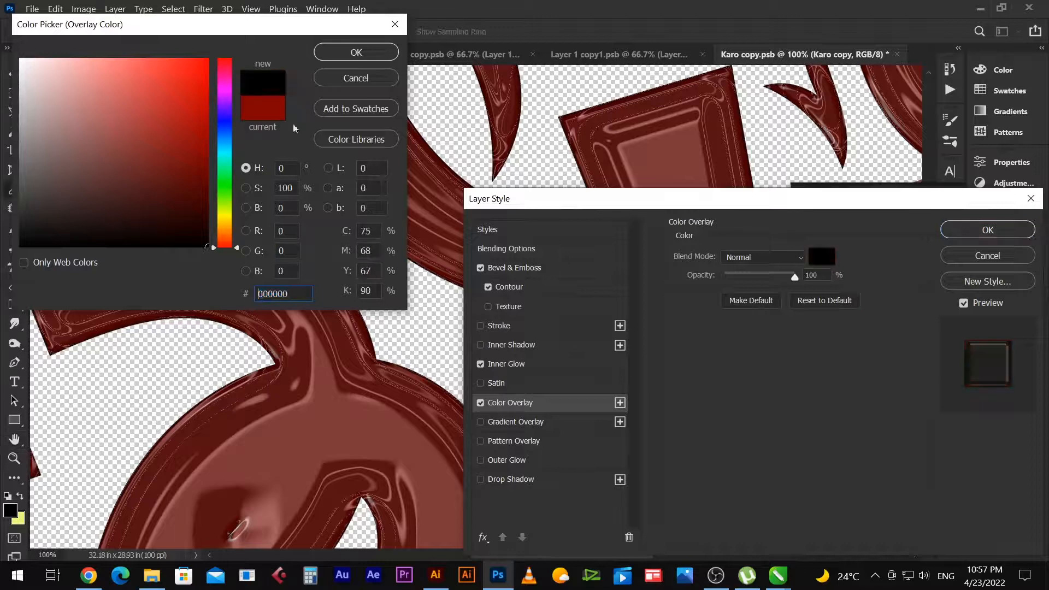
left_click(355, 53)
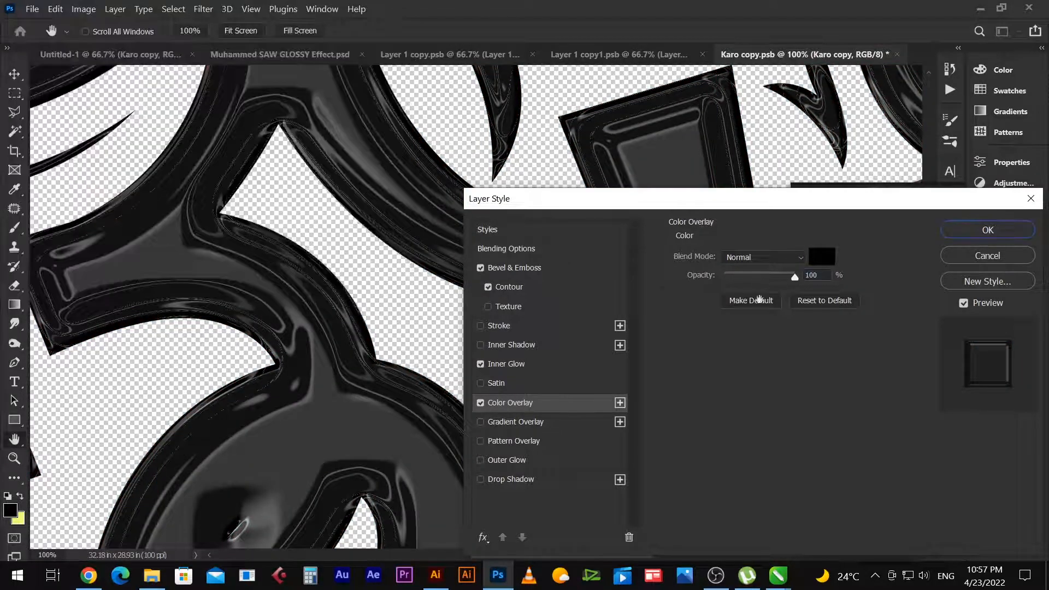
Set the Karo copy layer's Bevel & Emboss to size 43 px and depth 53%.
left_click(548, 274)
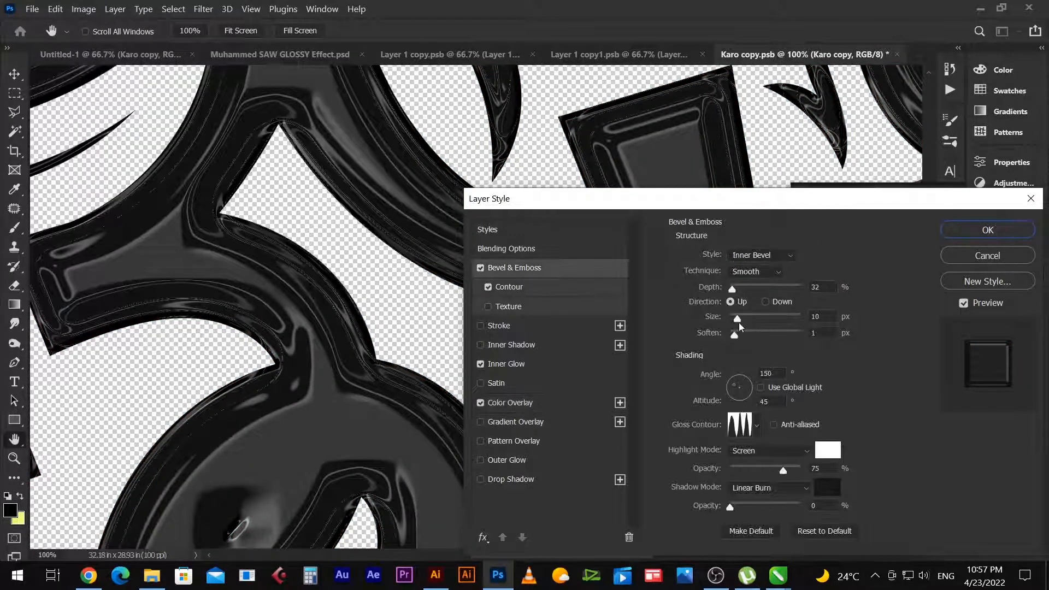
left_click_drag(737, 322, 746, 320)
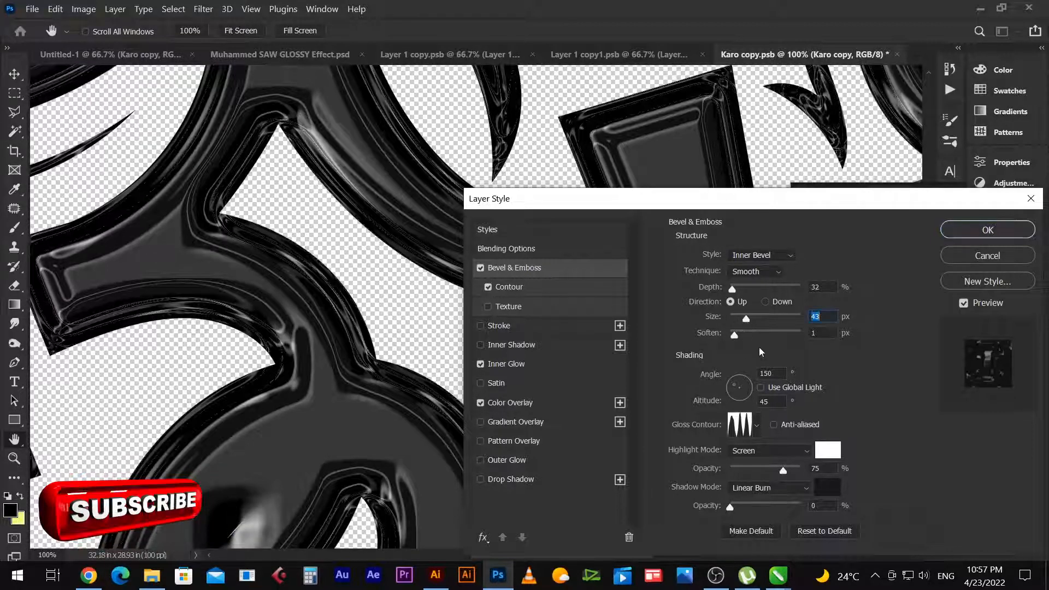
left_click(734, 334)
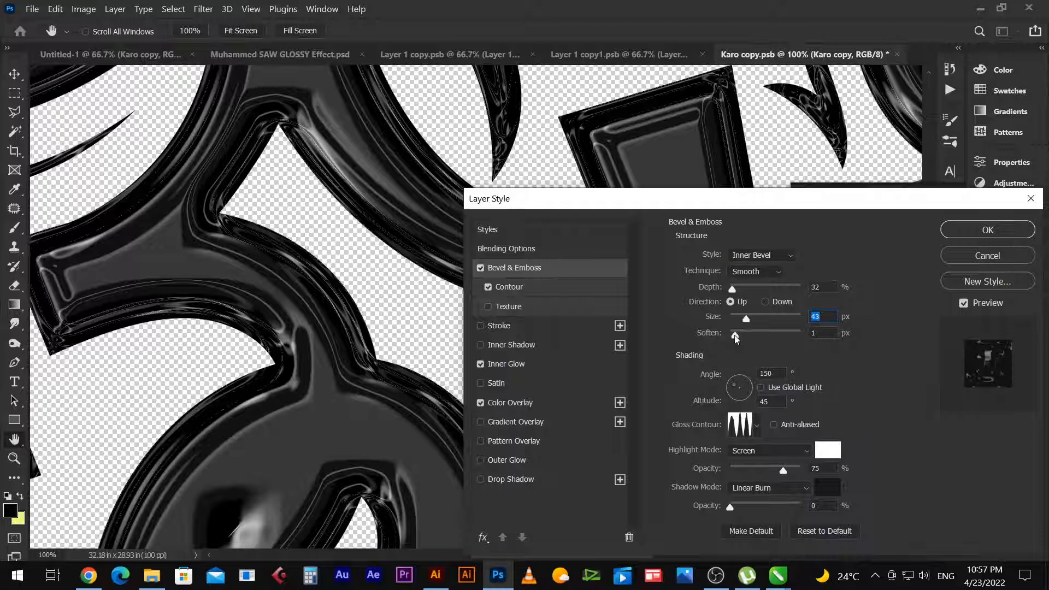
left_click_drag(732, 289, 734, 290)
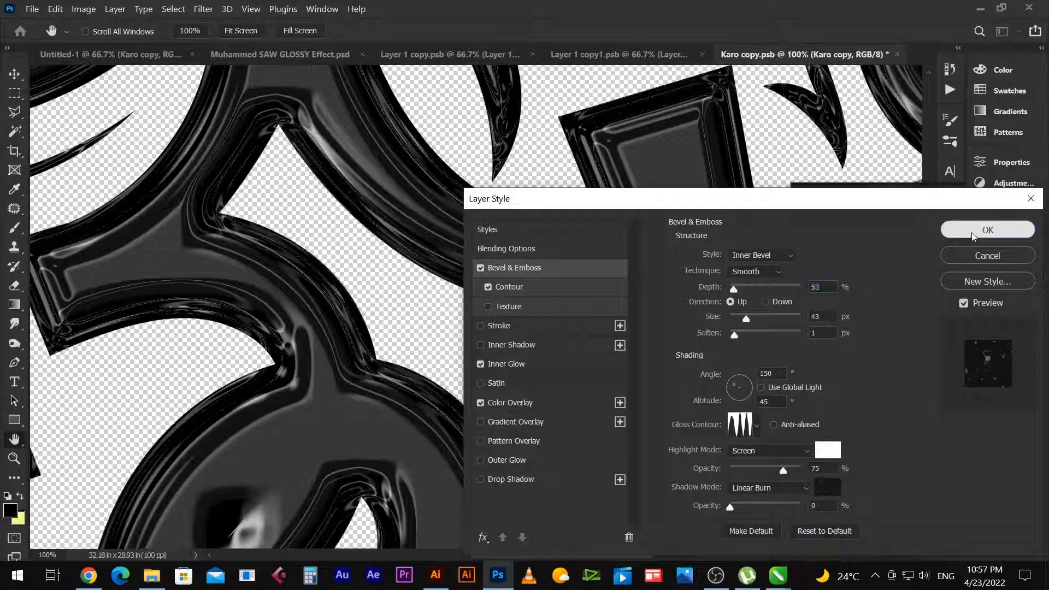
left_click(949, 231)
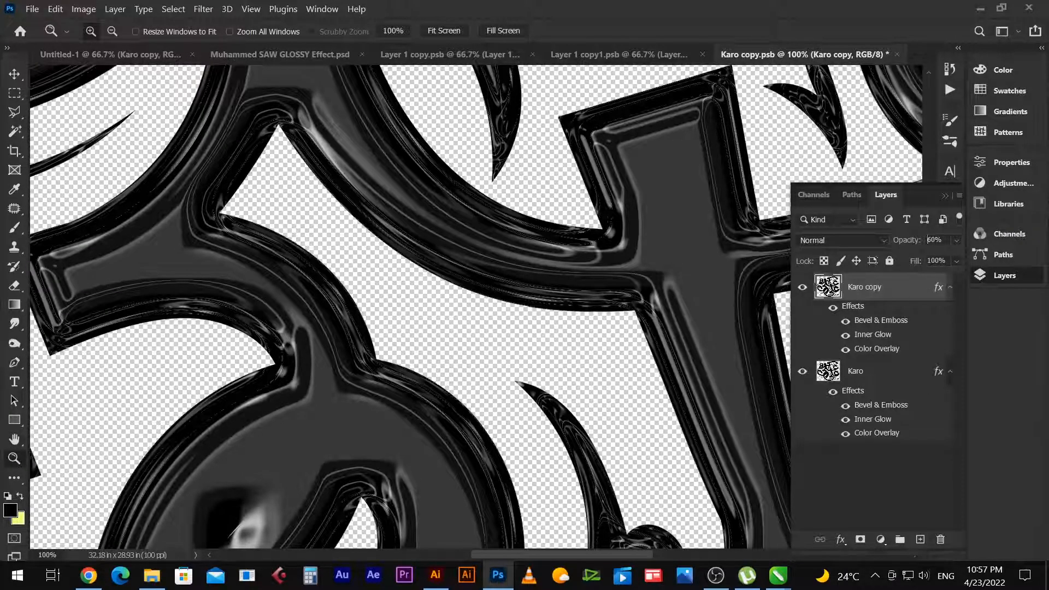
Set the opacity of the Karo copy layer inside the smart object to 40%.
left_click(927, 240)
type("40")
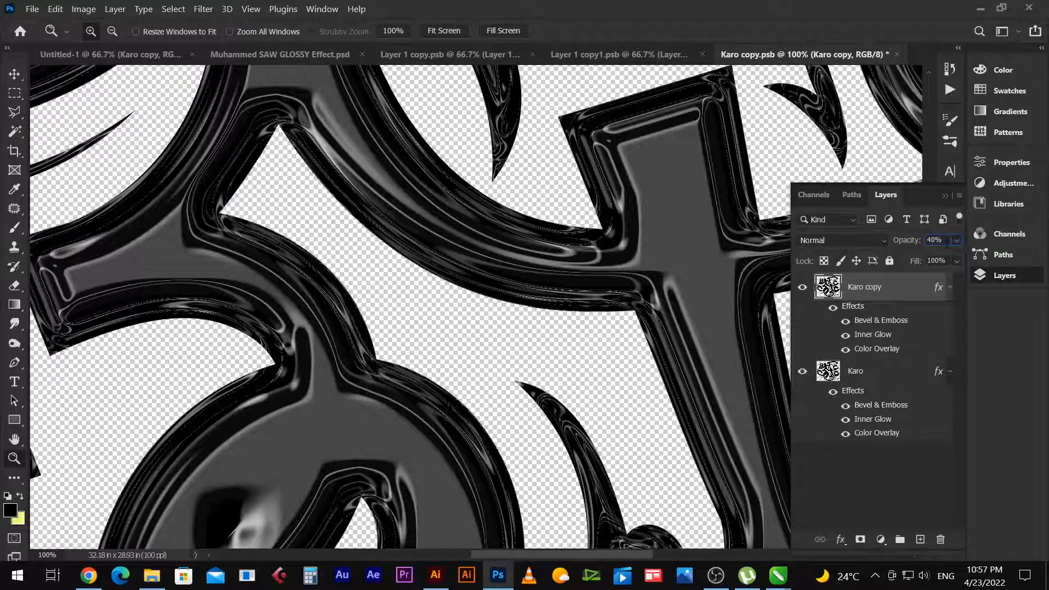
left_click(644, 300, "alt")
left_click(620, 335, "alt")
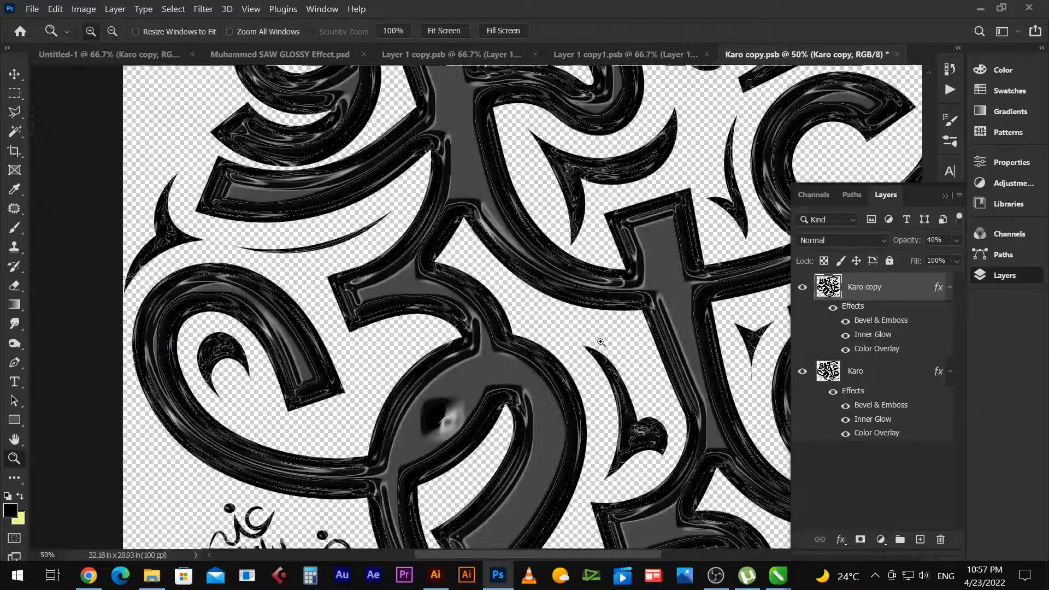
key("v")
key("alt+space")
left_click(698, 348, "alt")
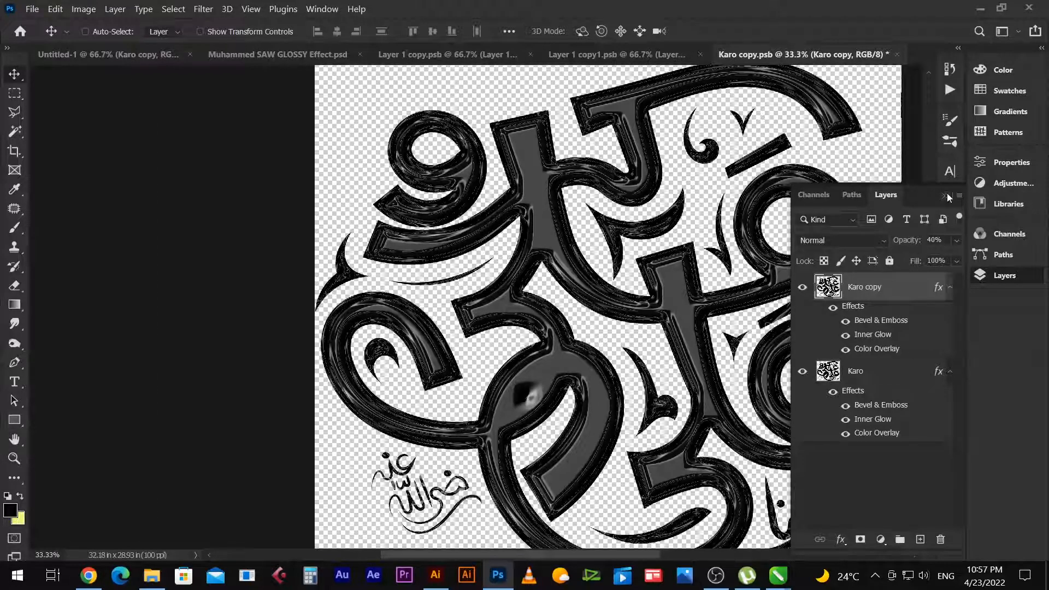
Close the smart object file Karo copy.psb and save its changes into Untitled-1.
left_click(896, 55)
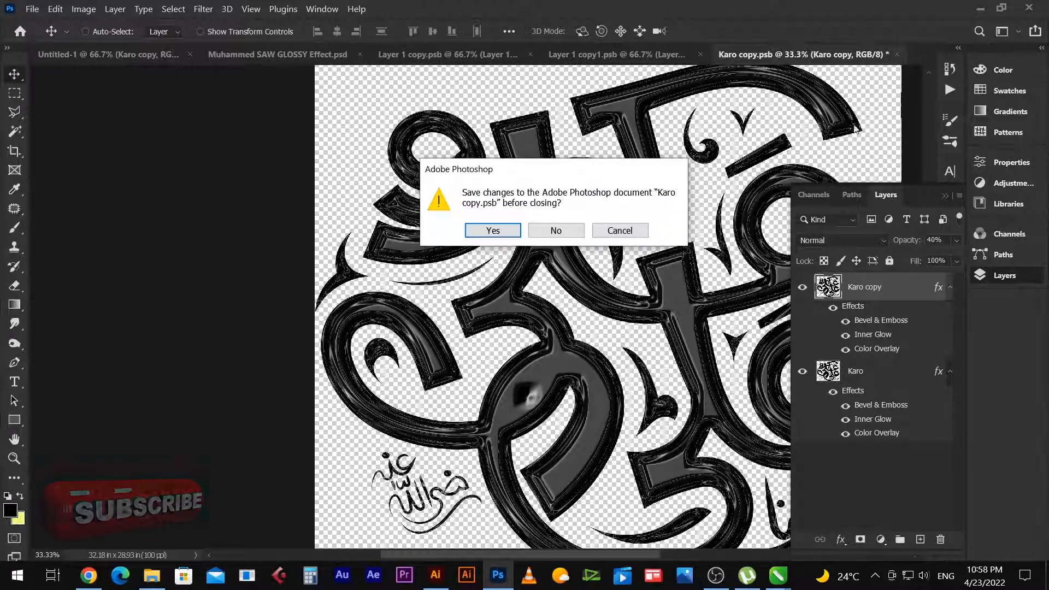
left_click(490, 238)
key("alt+space")
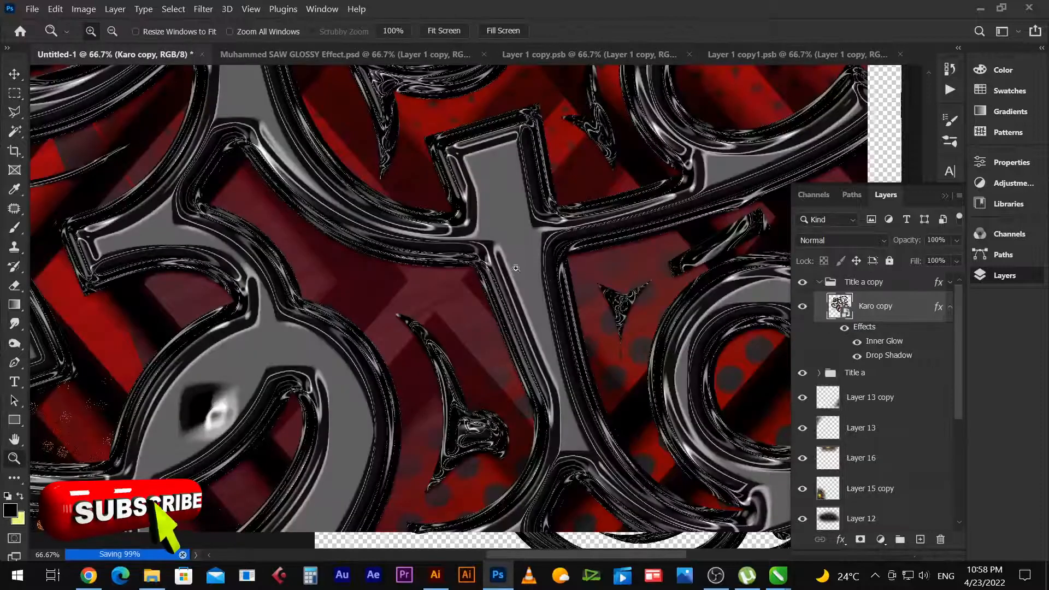
Move the Karo copy smart object out of the Title a copy group and delete that group.
left_click(520, 306, "alt")
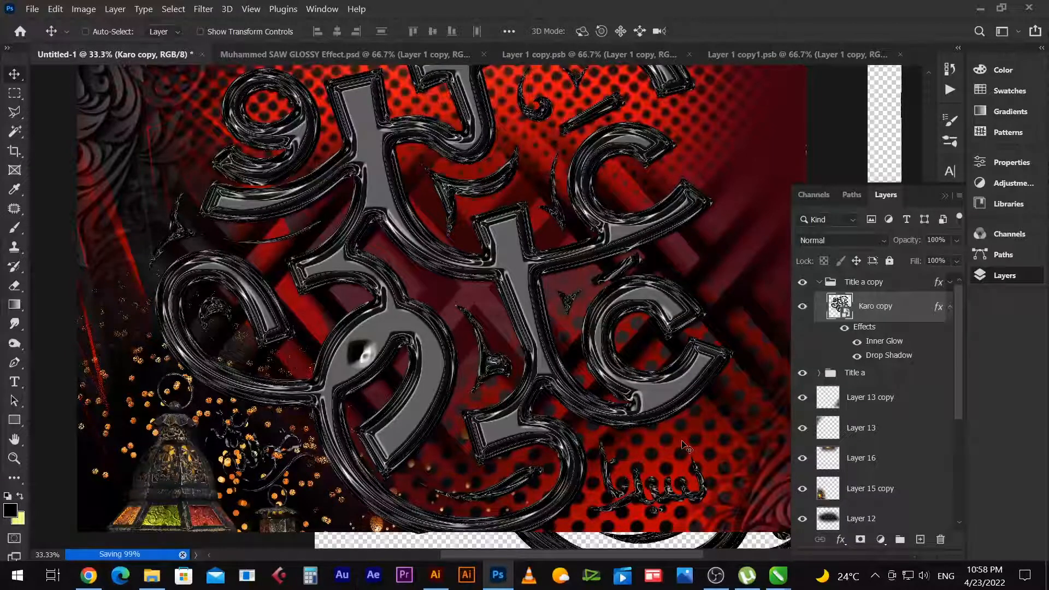
left_click(950, 308)
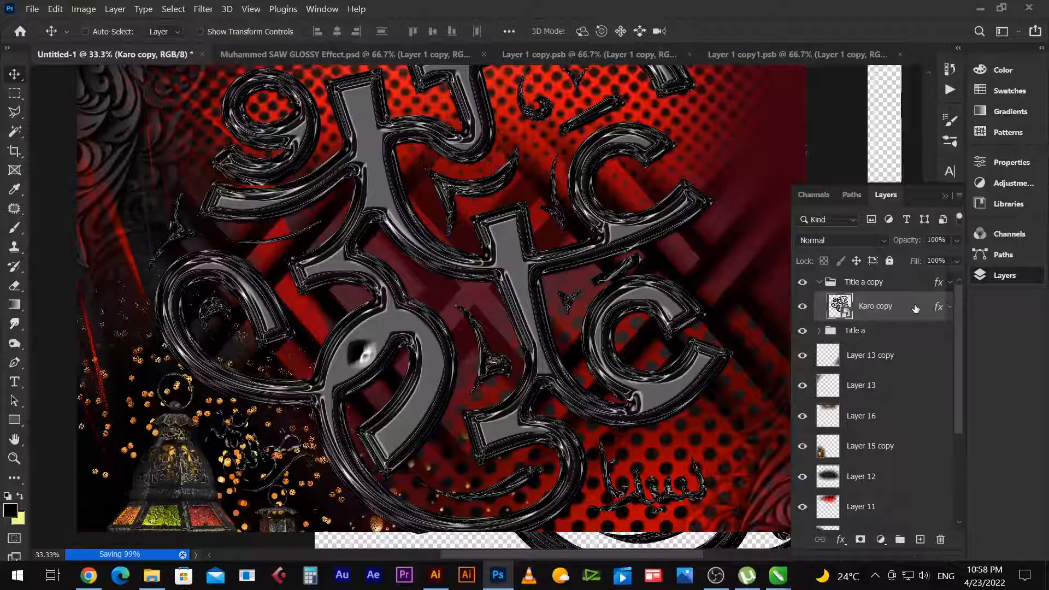
left_click_drag(840, 306, 852, 273)
left_click(868, 315)
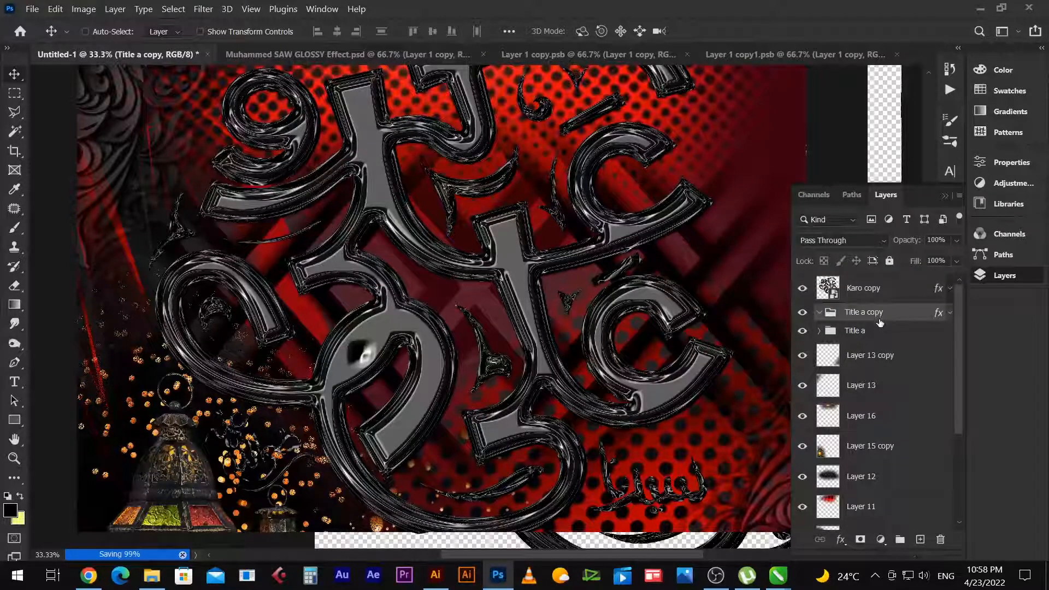
key("Delete")
Set the blend mode of the Karo copy smart object to Screen.
left_click(904, 290)
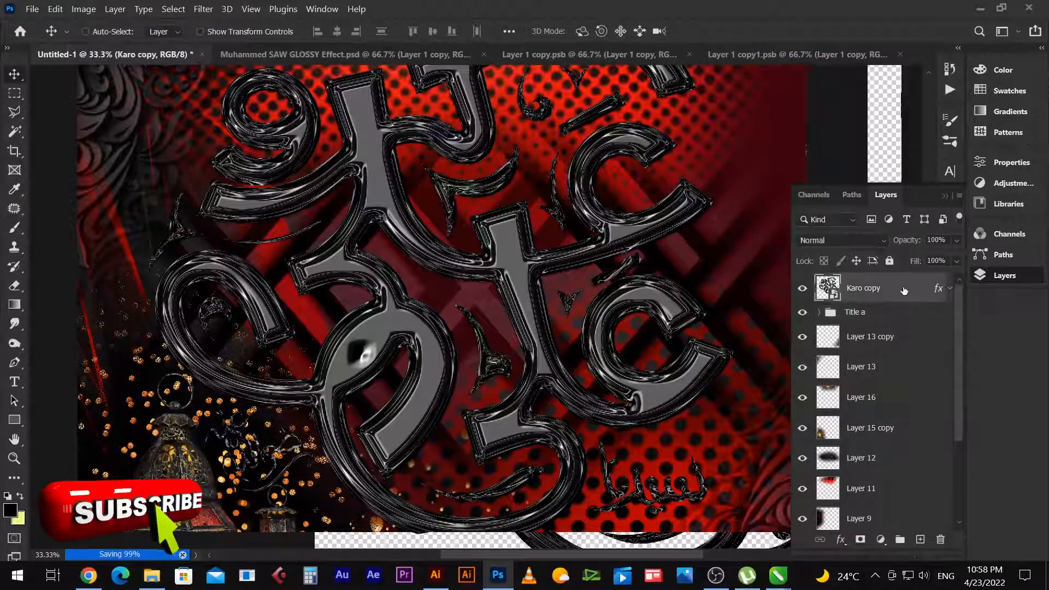
left_click(843, 241)
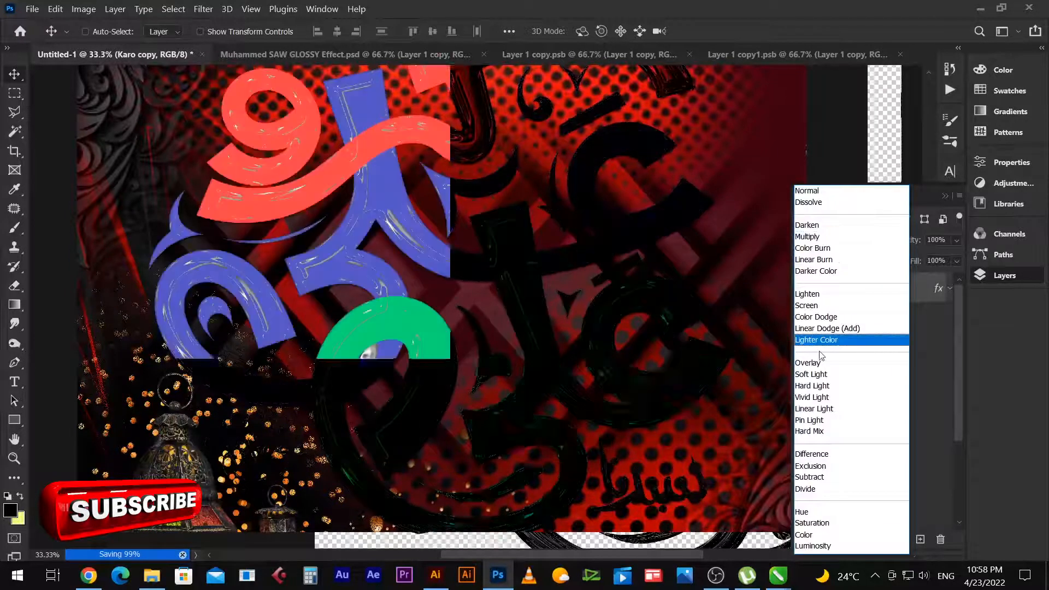
left_click(827, 307)
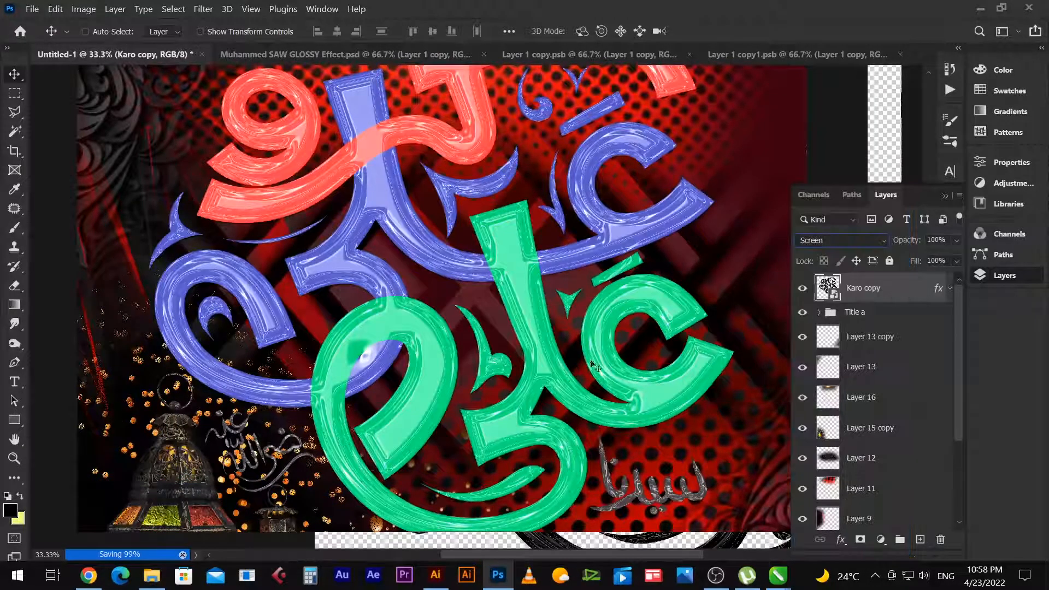
left_click(914, 322)
left_click(819, 313)
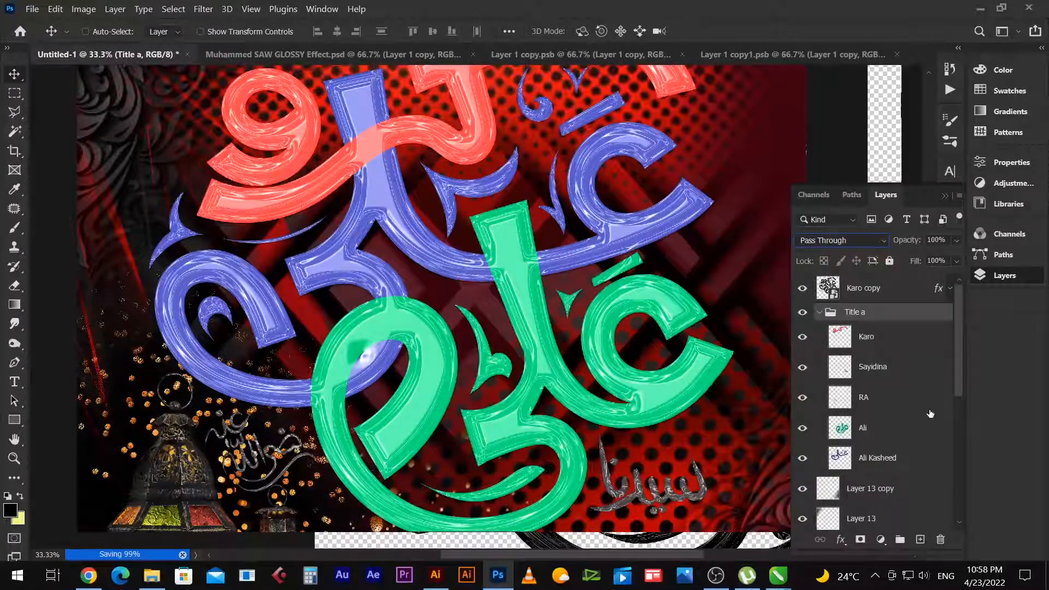
left_click(921, 354)
left_click(921, 463)
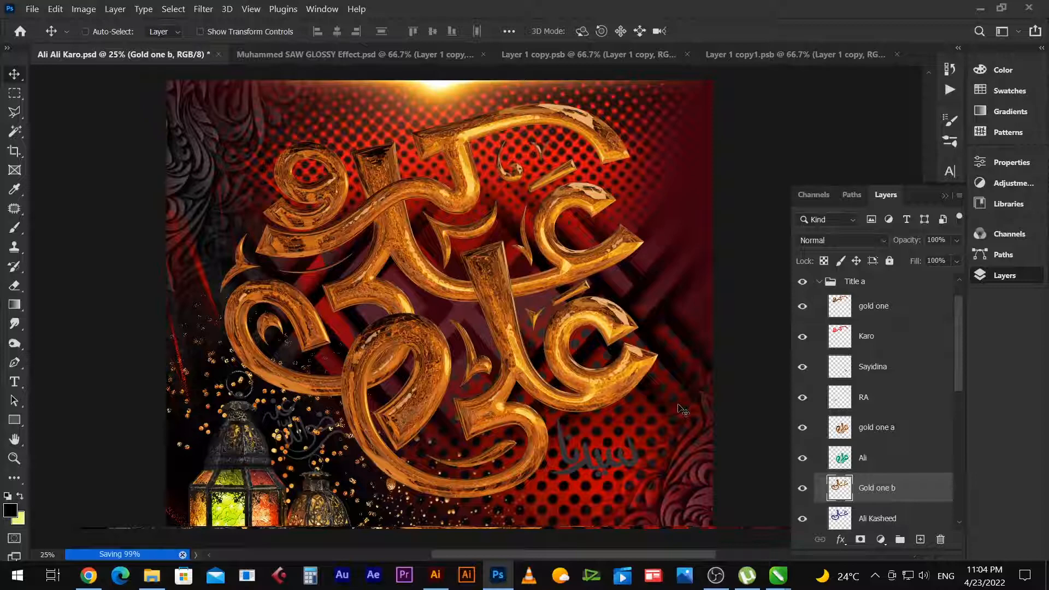
Compare the gold lettering with and without the Karo copy gloss layer by toggling its visibility.
scroll(869, 416, "up", 1)
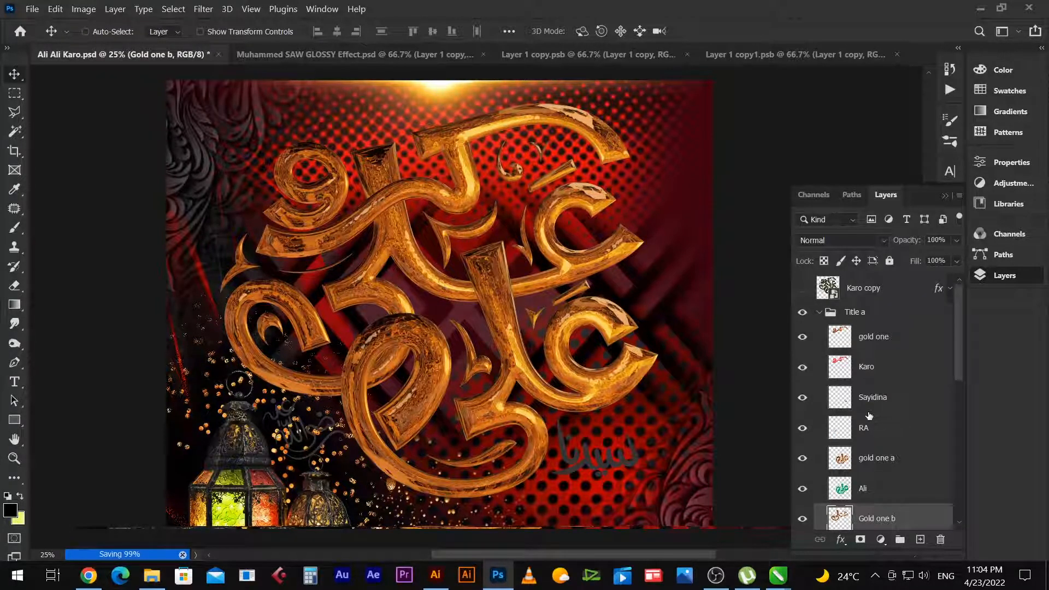
left_click(803, 288)
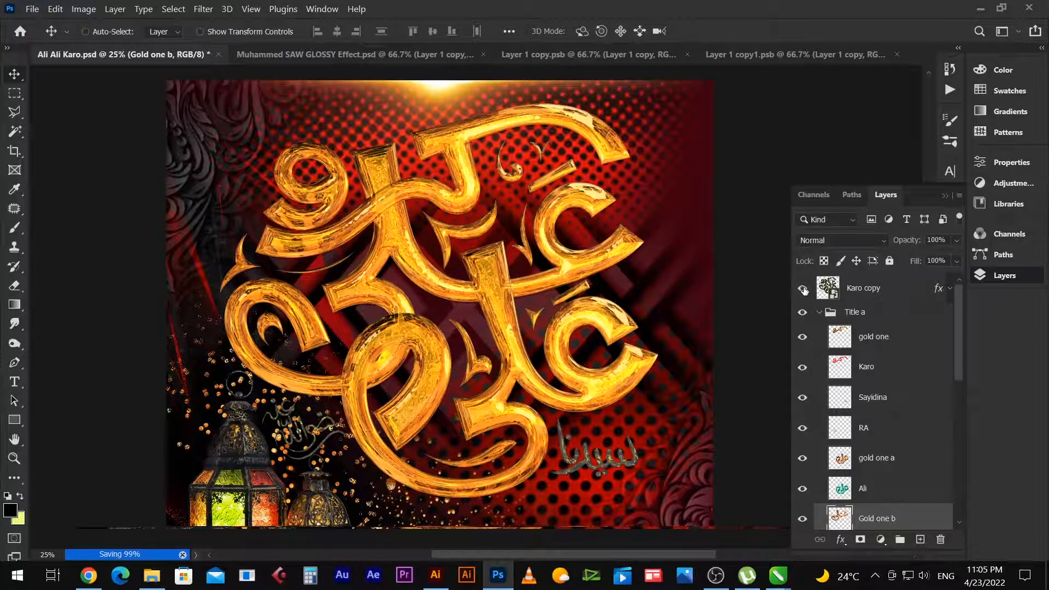
left_click(803, 288)
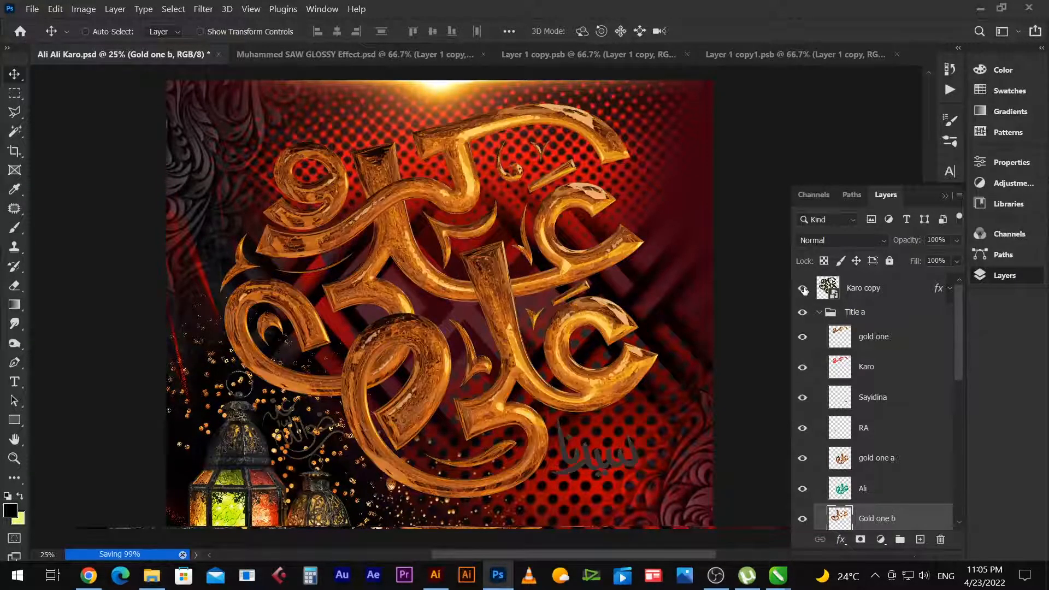
left_click(803, 289)
left_click(803, 289)
left_click(803, 289)
left_click(803, 288)
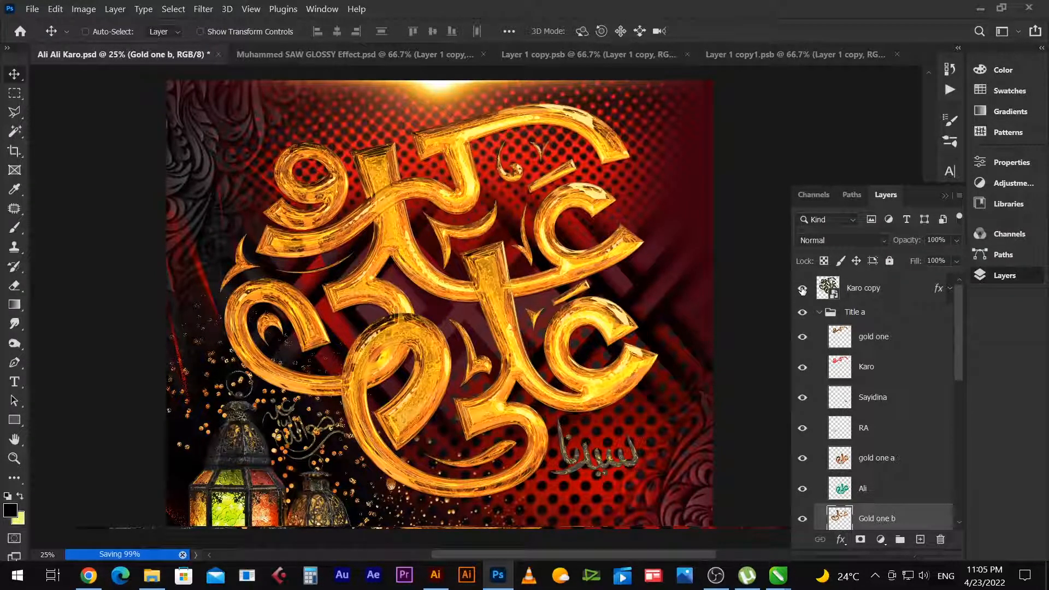
left_click(802, 288)
left_click(802, 289)
Inspect the contents of the Karo copy smart object, close it, and check its effect on the gold lettering again.
double_click(827, 288)
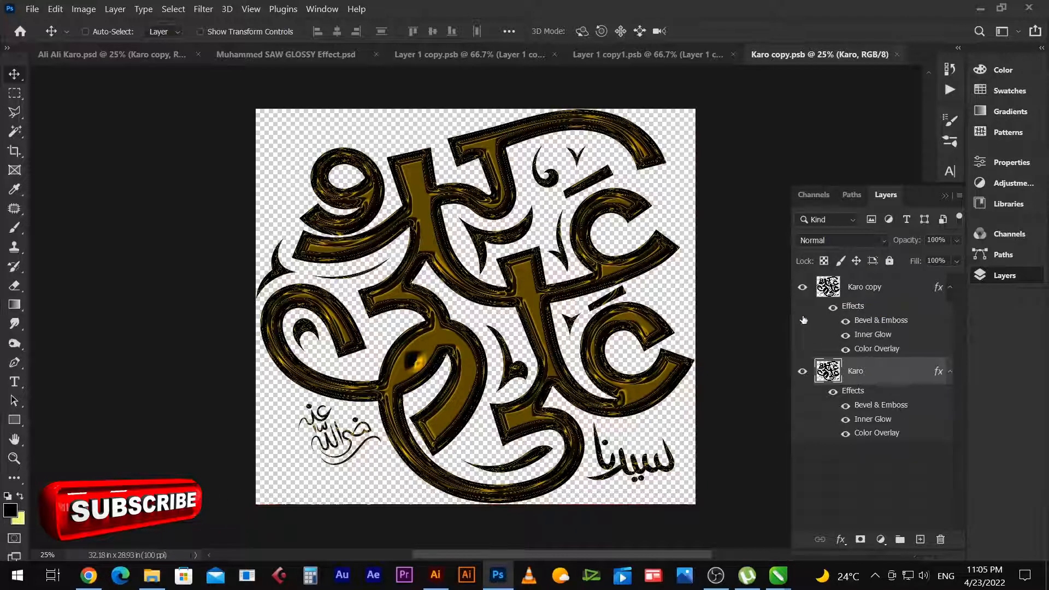
left_click(897, 54)
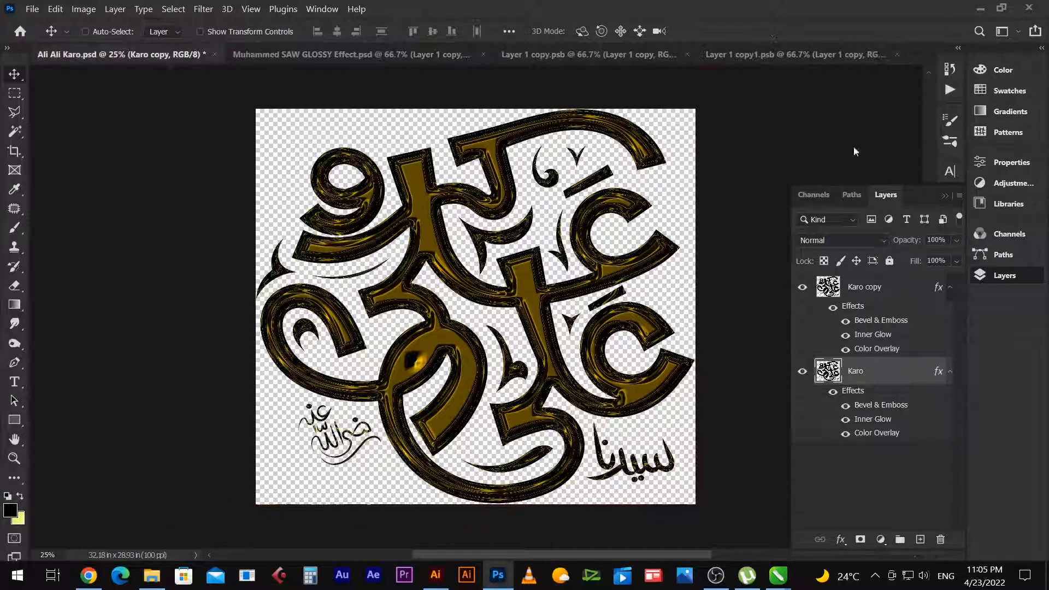
left_click(803, 290)
left_click(803, 289)
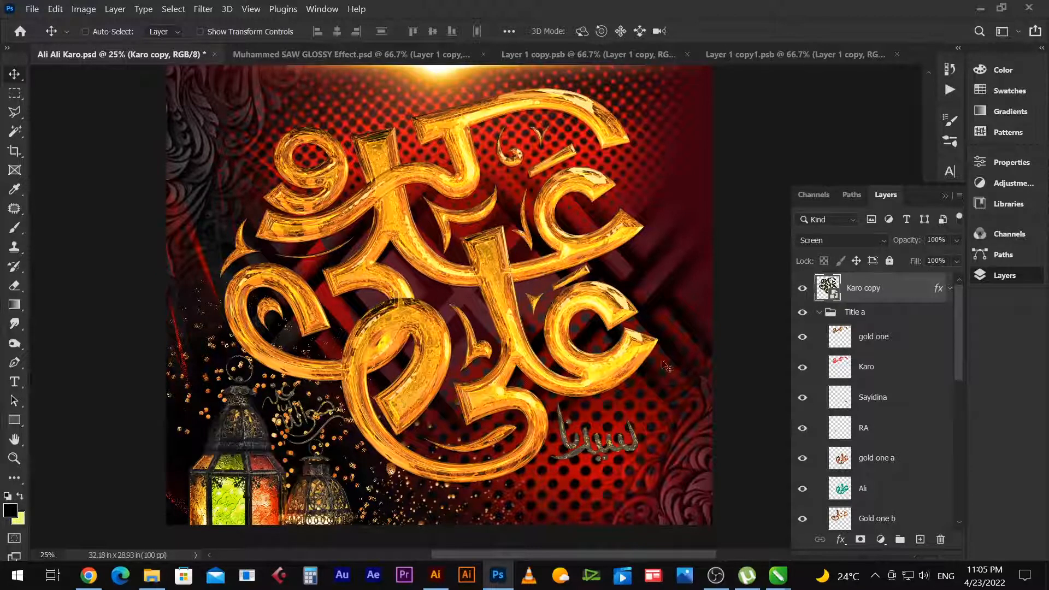
Duplicate the gold one a layer in the Title a group and fill the duplicate's lettering with black.
left_click(925, 345)
scroll(920, 467, "down", 1)
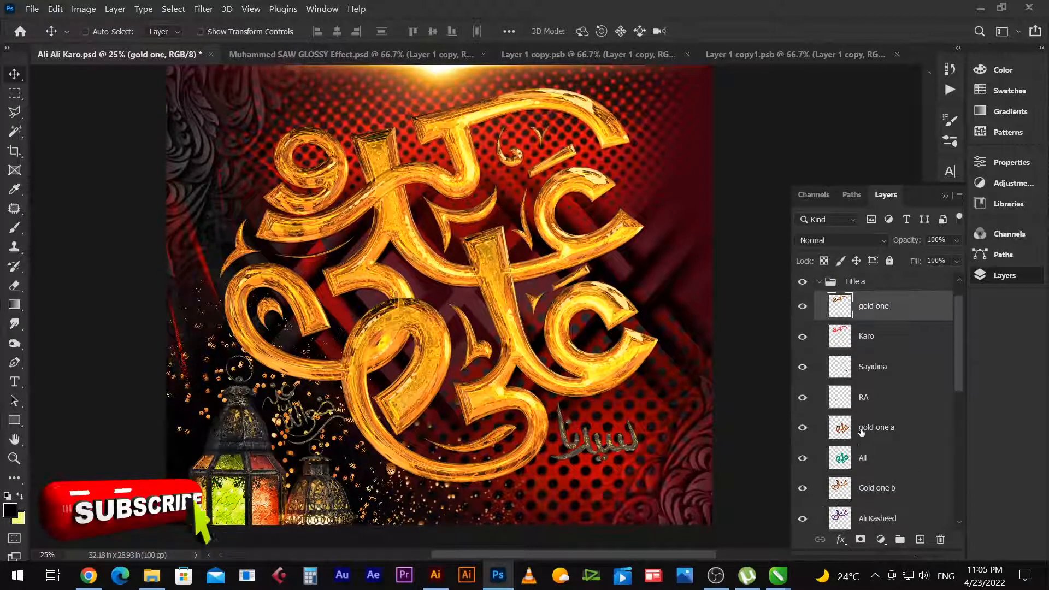
left_click(921, 428)
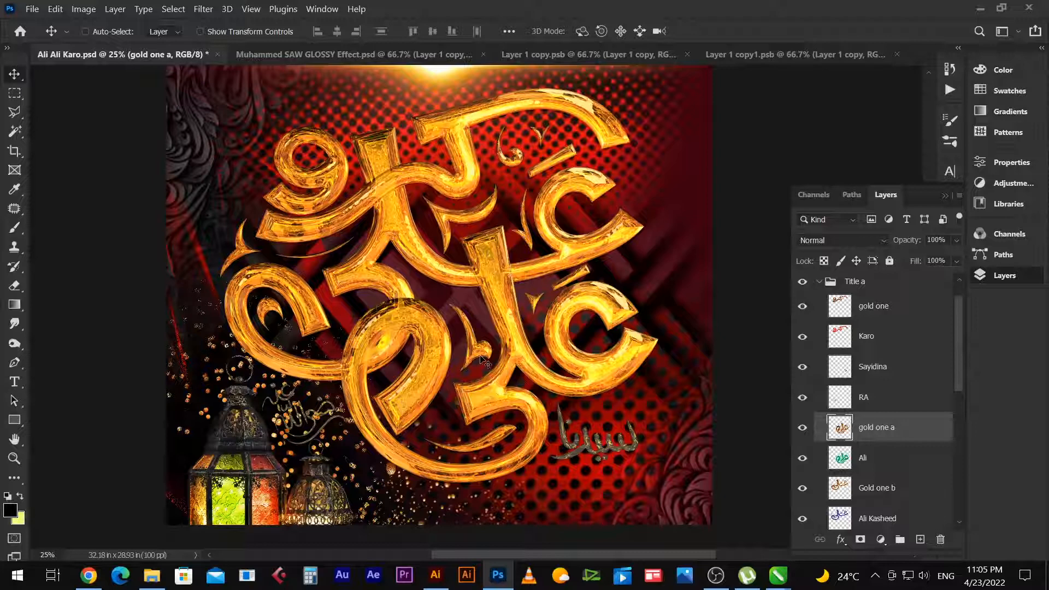
scroll(481, 359, "down", 1)
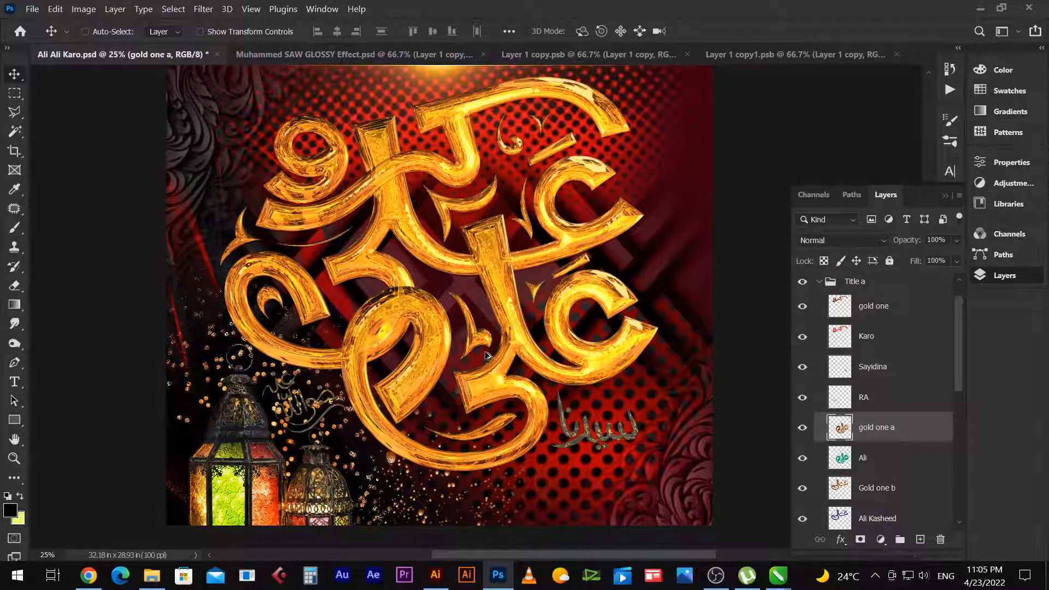
left_click_drag(485, 351, 484, 356)
key("alt+shift+BackSpace")
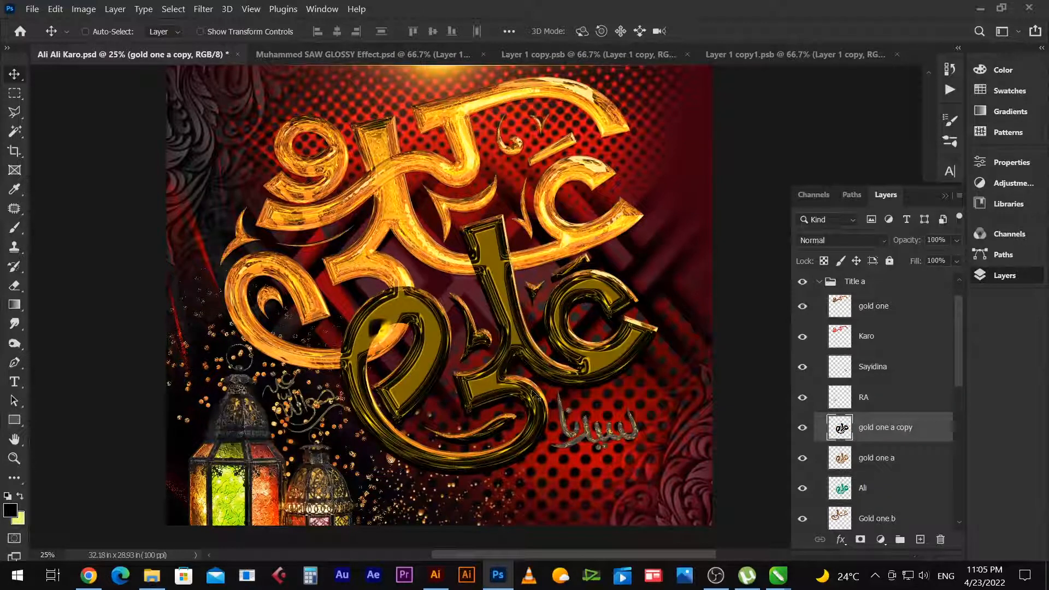
Place the black gold one a copy layer directly beneath gold one a in the layer stack.
key("ctrl+bracketleft")
key("ctrl+bracketleft")
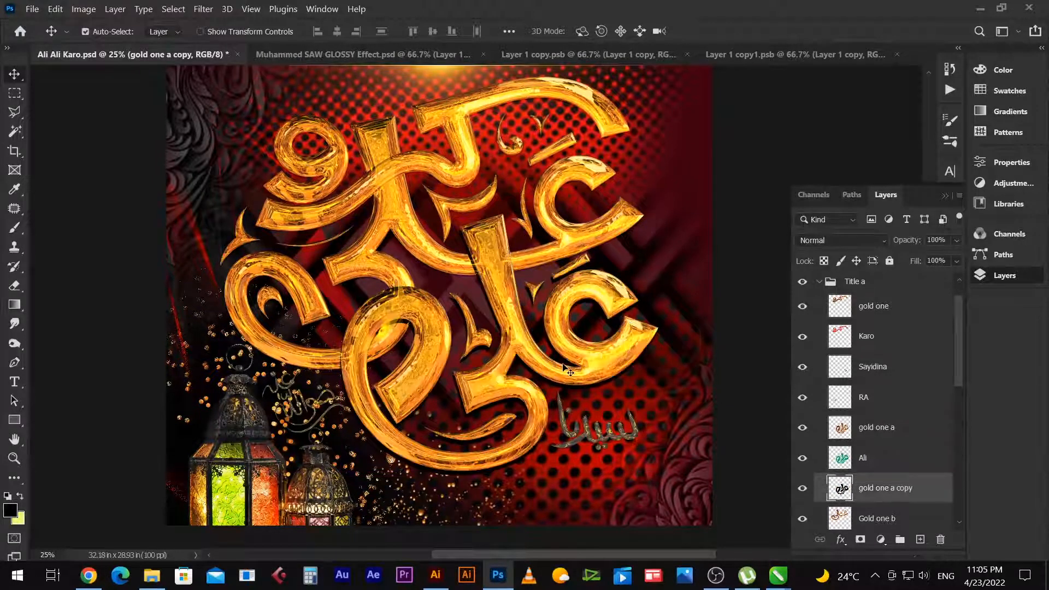
key("ctrl+bracketright")
key("ctrl+bracketright")
key("ctrl+bracketright")
key("ctrl+bracketleft")
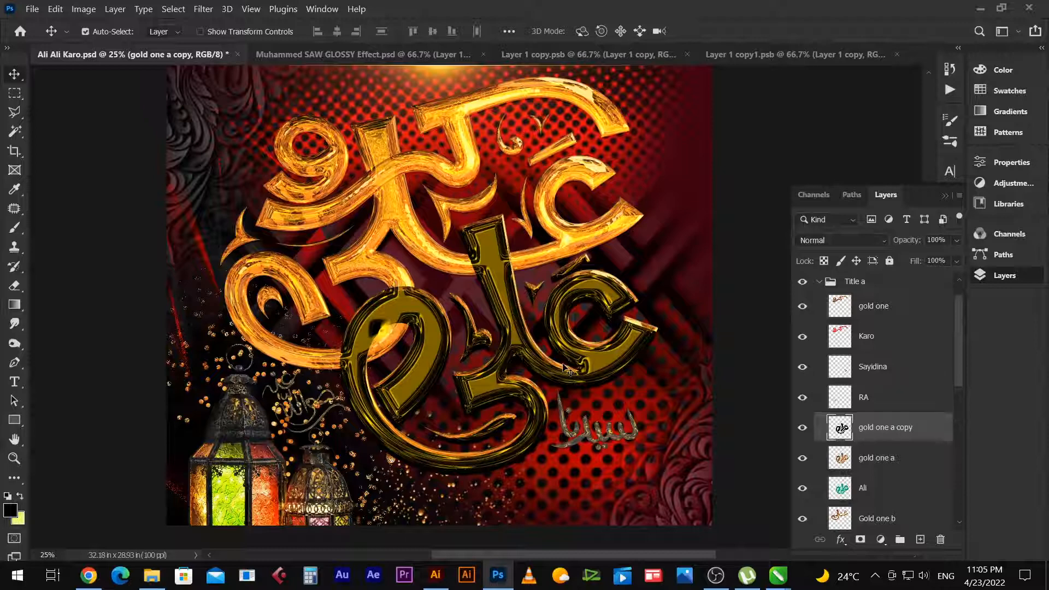
key("ctrl+bracketleft")
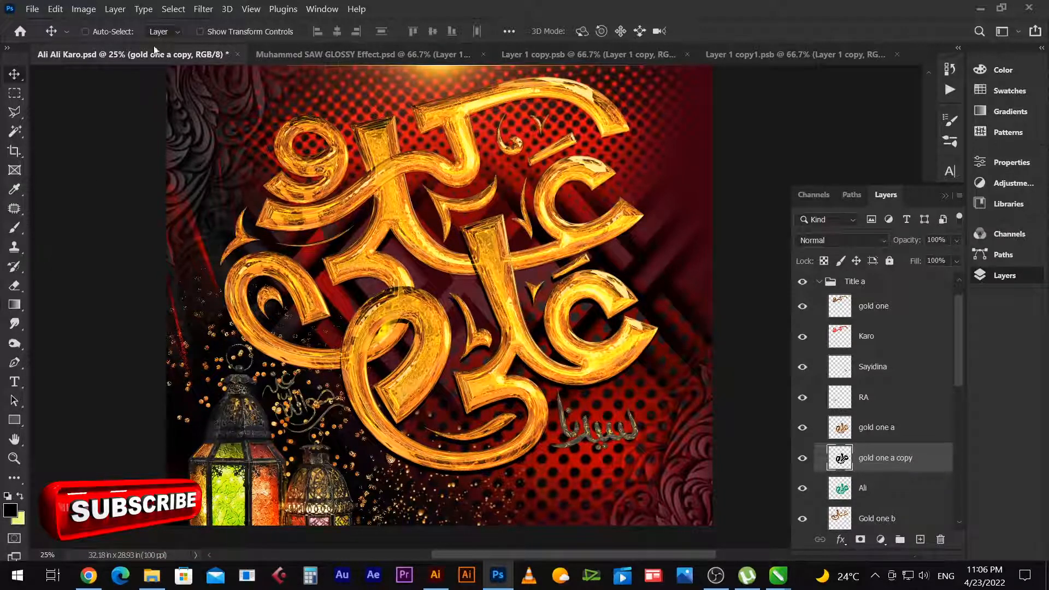
Apply a Gaussian Blur with a radius of 34.6 pixels to the black gold one a copy layer.
left_click(174, 10)
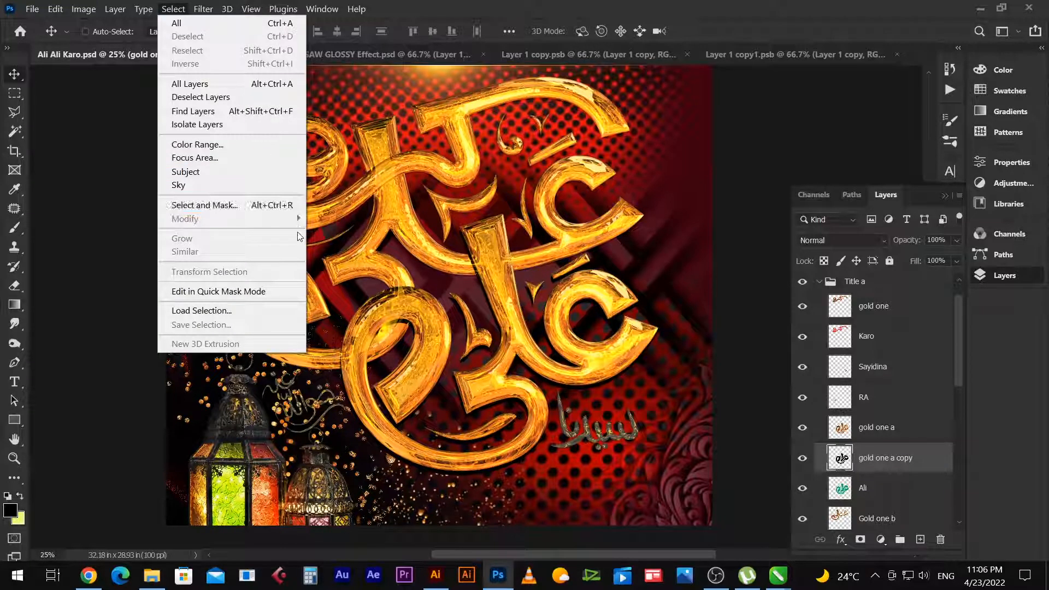
mouse_move(203, 9)
mouse_move(284, 186)
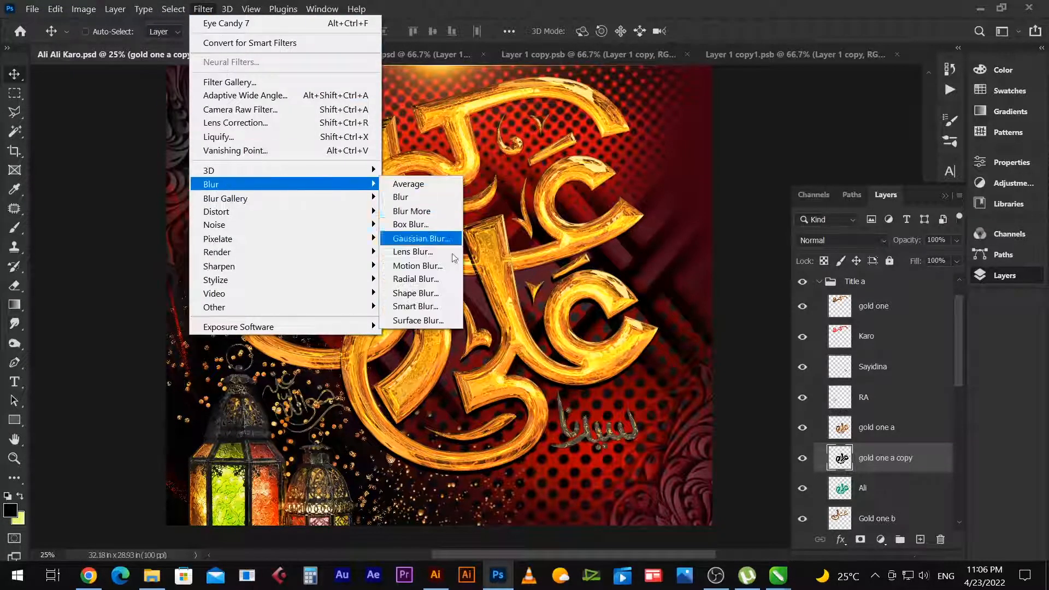
left_click(420, 238)
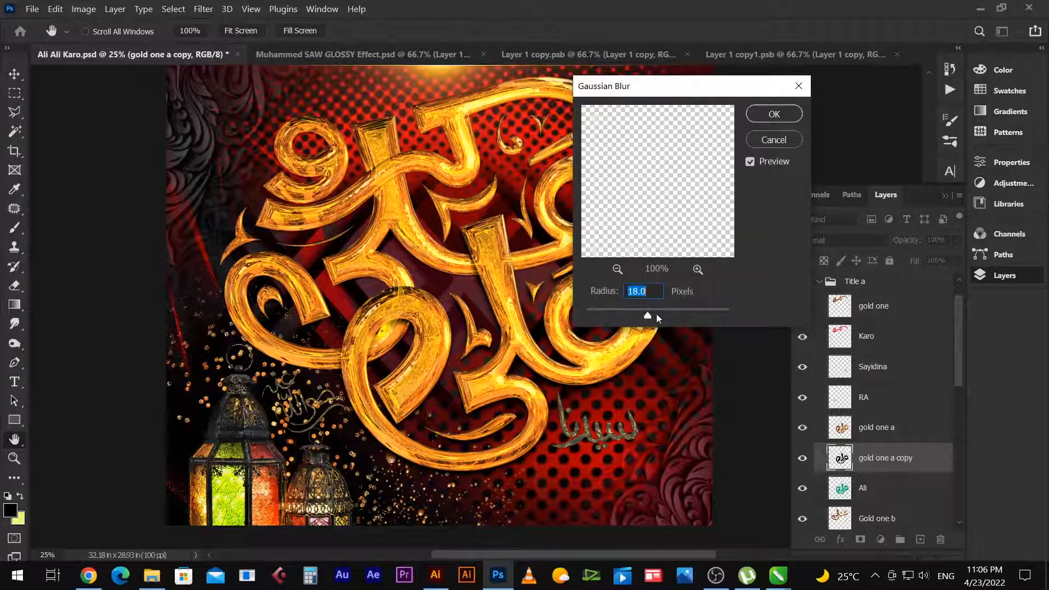
left_click(656, 314)
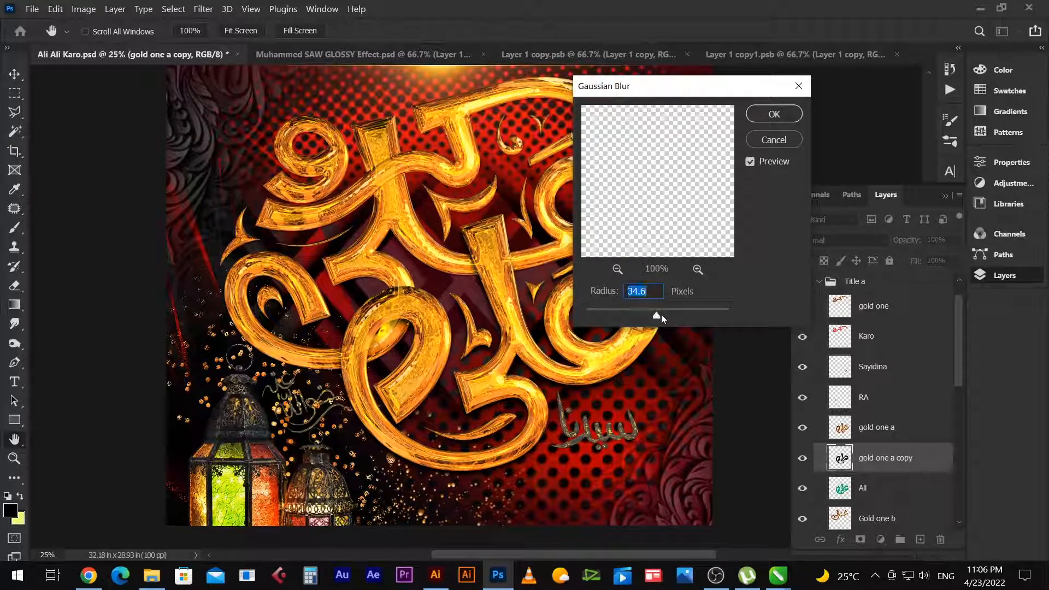
left_click_drag(675, 93, 734, 122)
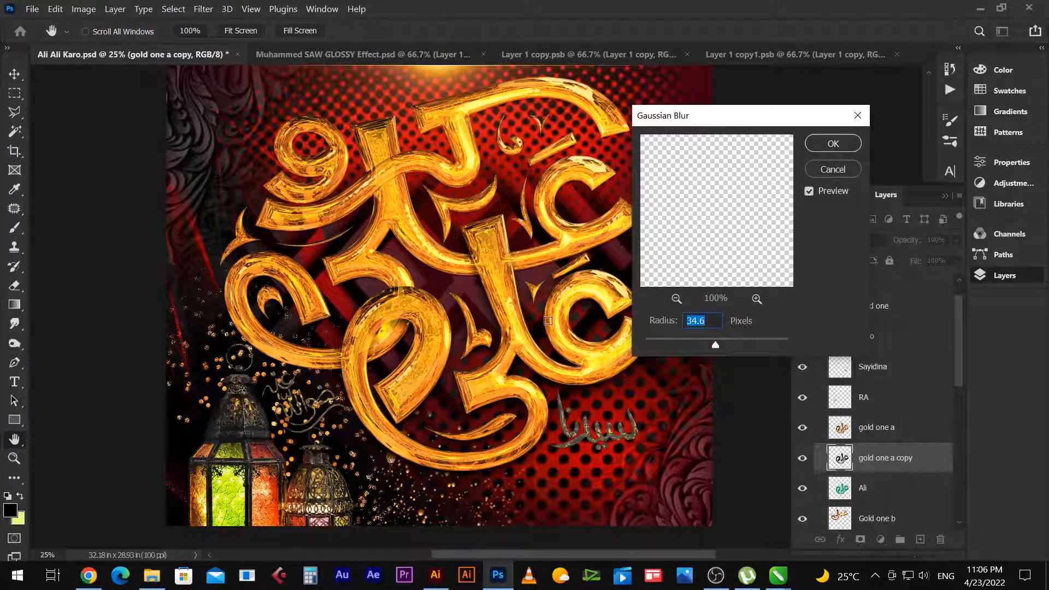
left_click(850, 146)
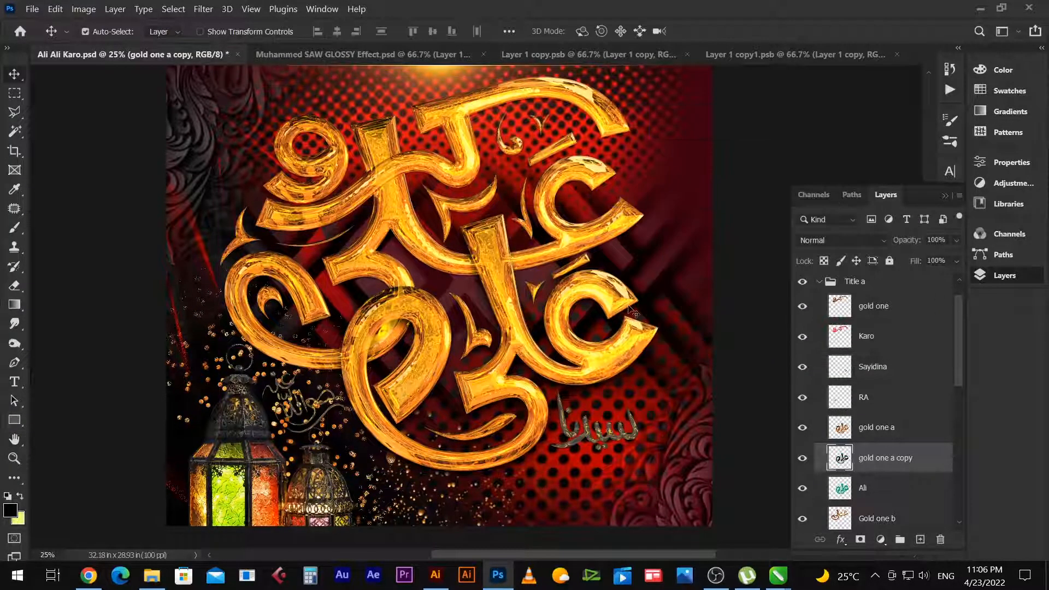
Duplicate the blurred black lettering layer and place the duplicate directly beneath gold one a copy in the Title a group.
key("ctrl+j")
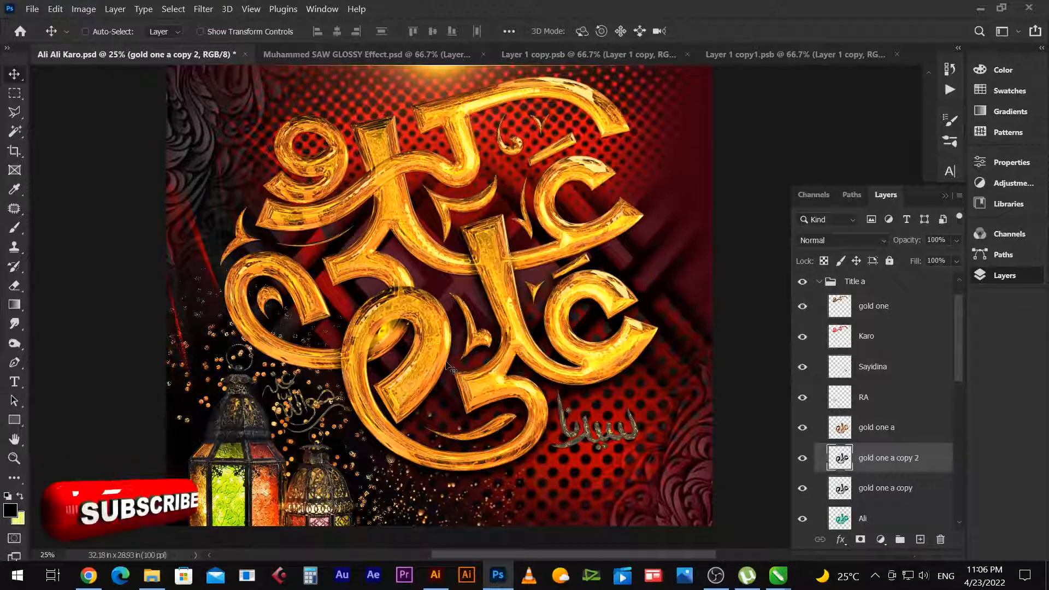
key("ctrl+bracketright")
key("ctrl+bracketright")
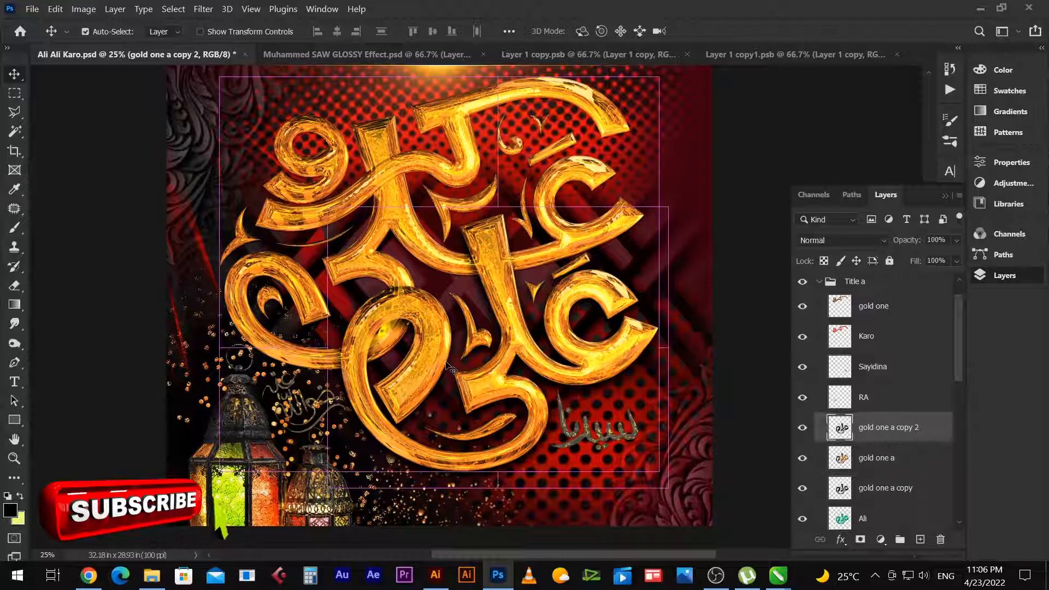
key("ctrl+bracketright")
key("ctrl+bracketright")
key("ctrl+bracketright")
key("ctrl+bracketright")
key("ctrl+bracketright")
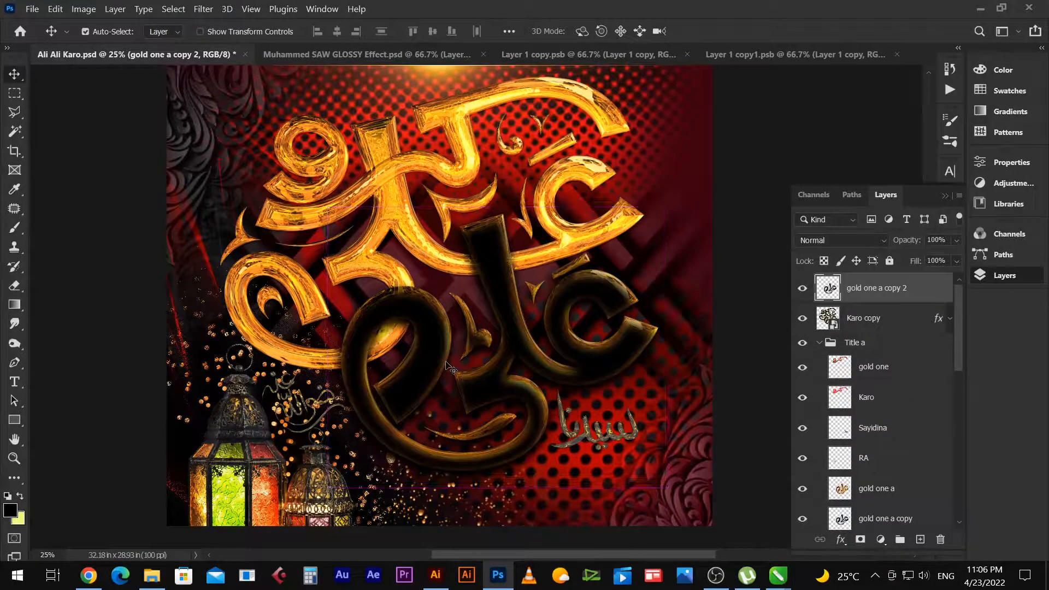
key("ctrl+bracketleft")
key("ctrl+bracketleft")
key("ctrl+bracketleft")
key("ctrl+bracketleft")
key("ctrl+bracketleft")
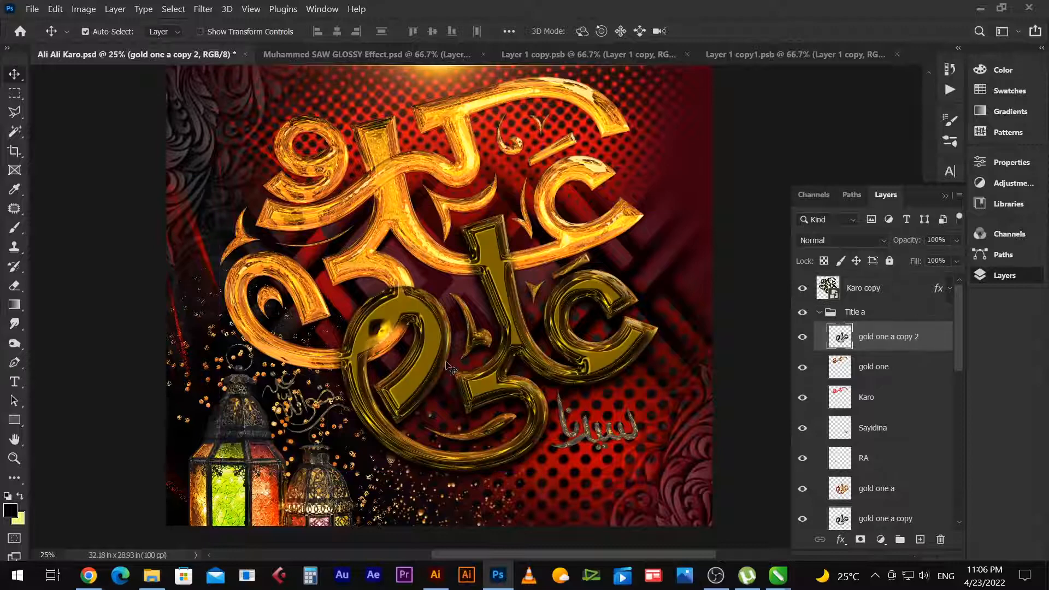
key("ctrl+bracketleft")
key("ctrl+bracketleft")
key("ctrl+bracketleft")
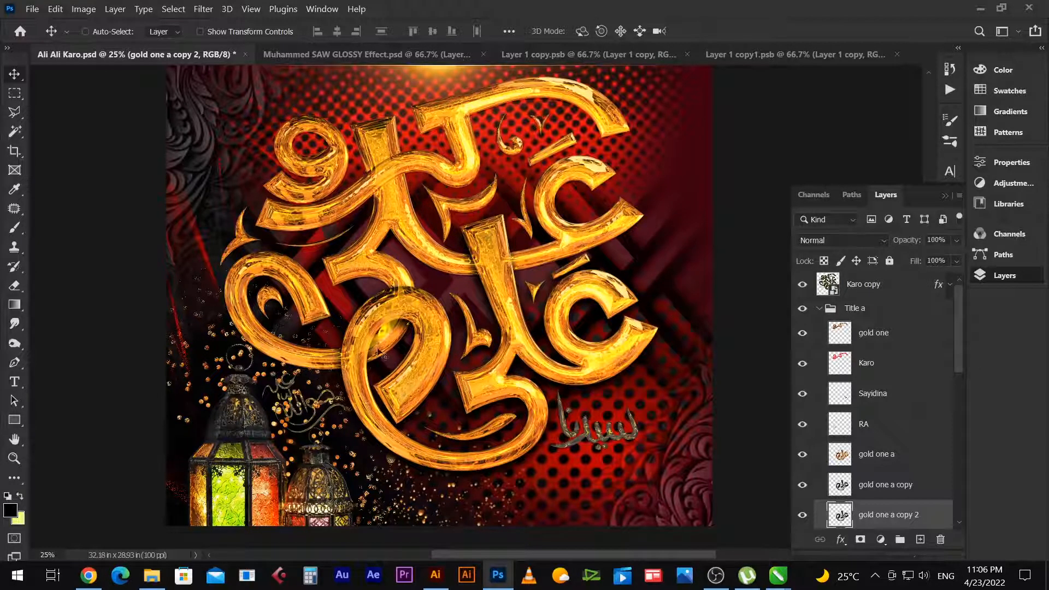
Duplicate the gold one layer in the Title a group and fill the duplicate's lettering with black.
key("z")
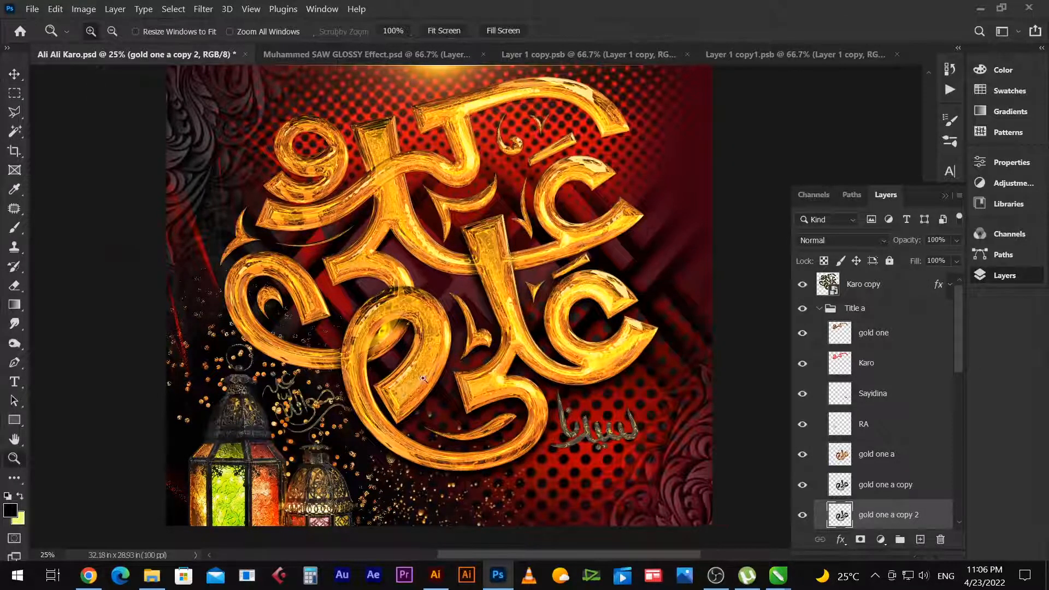
left_click(407, 361)
left_click(409, 369)
left_click(409, 368)
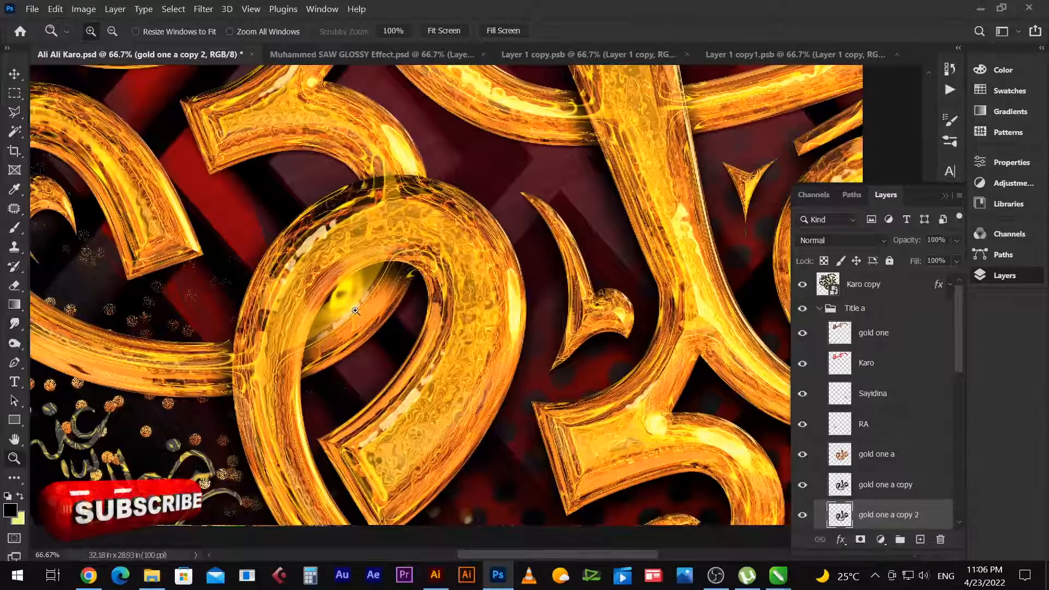
key("v")
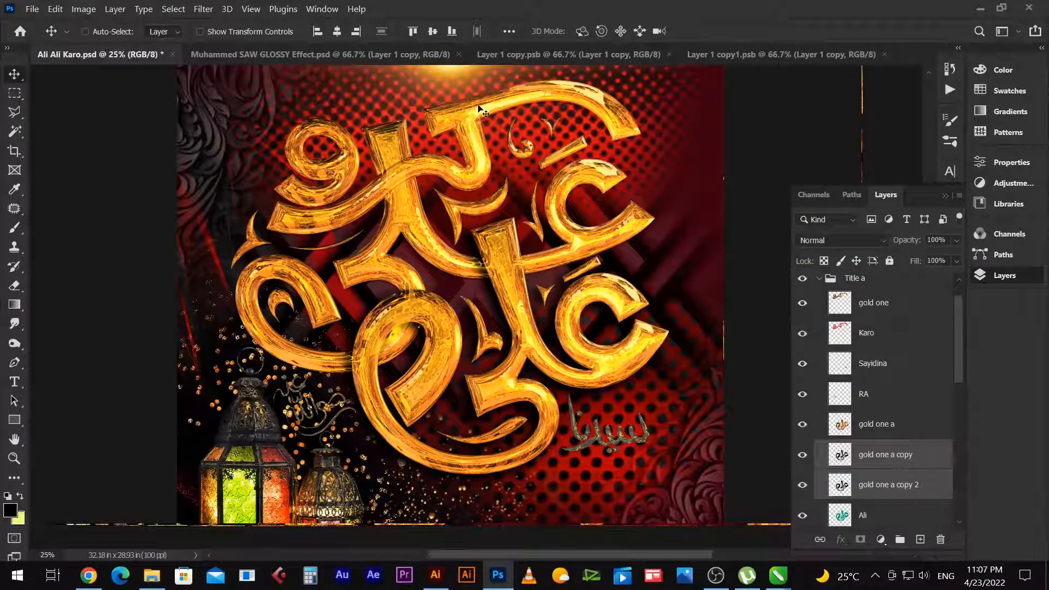
right_click(479, 110)
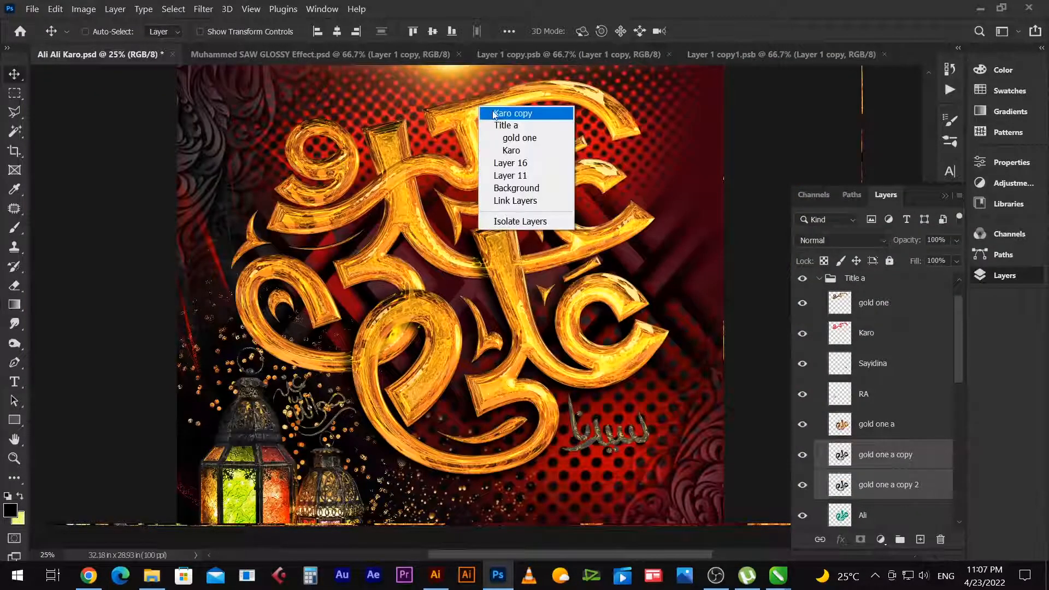
left_click(547, 143)
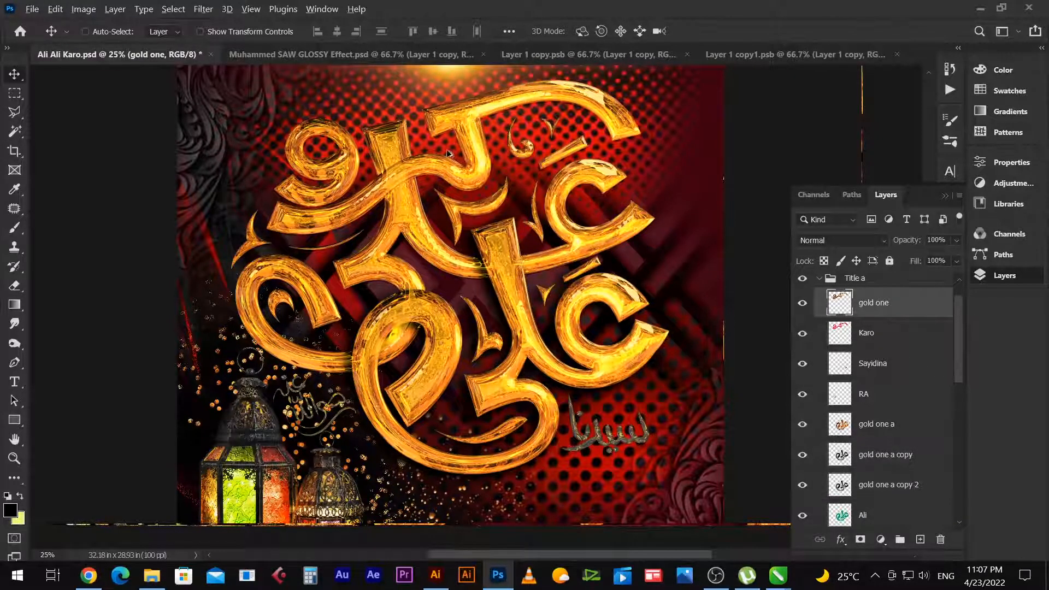
left_click_drag(442, 160, 441, 168, "alt")
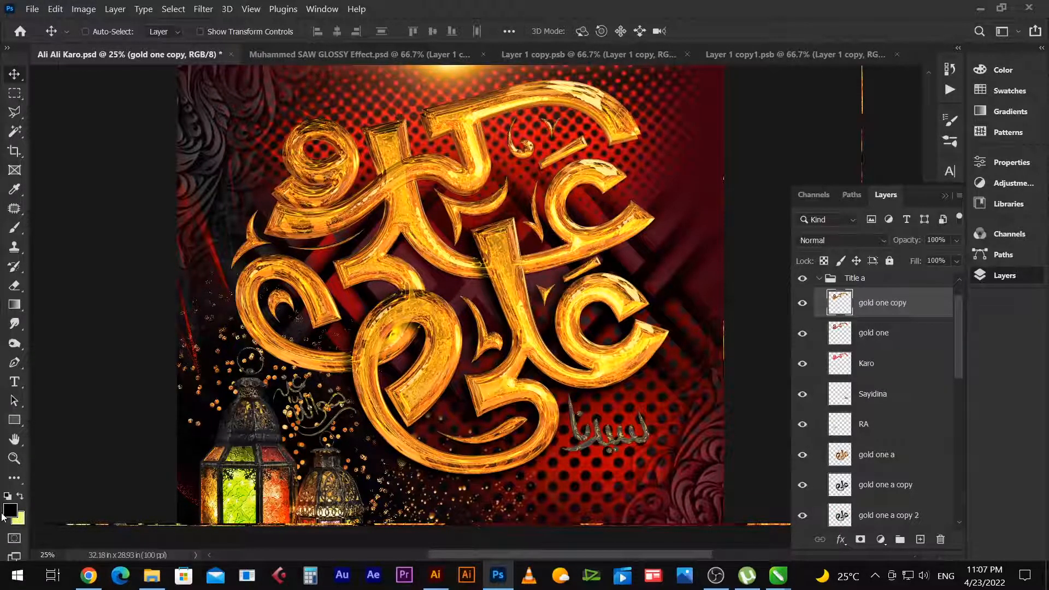
key("alt+shift+BackSpace")
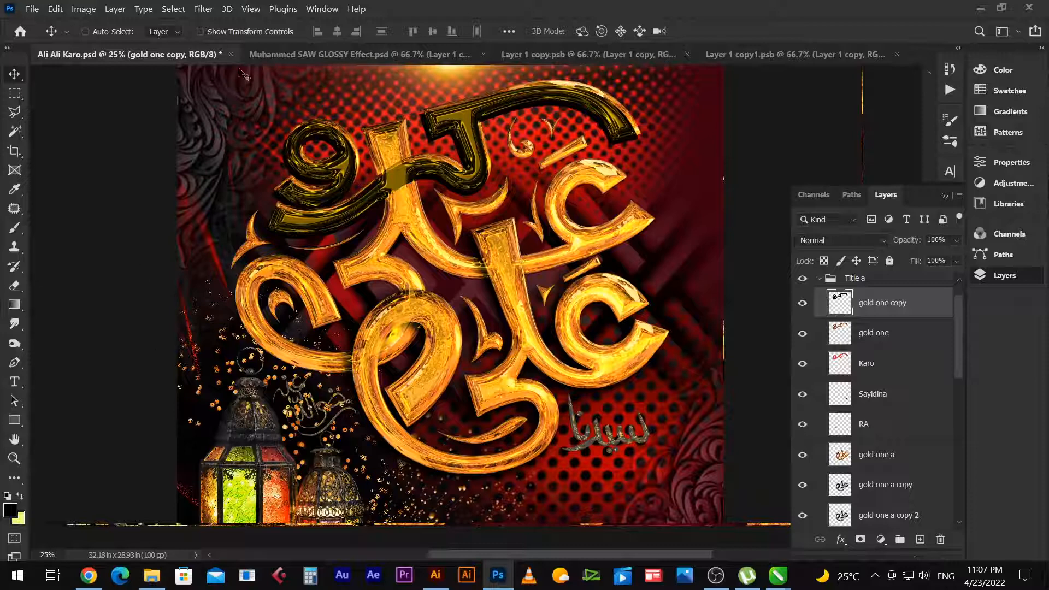
Apply the last Gaussian Blur to the black gold one copy layer and place it directly beneath gold one.
left_click(205, 10)
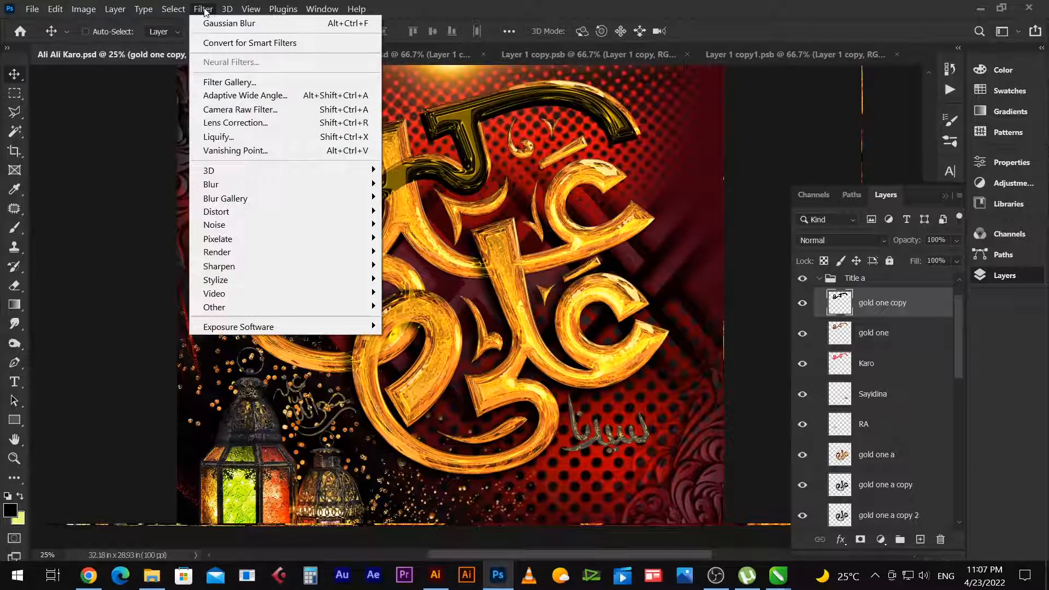
left_click(276, 23)
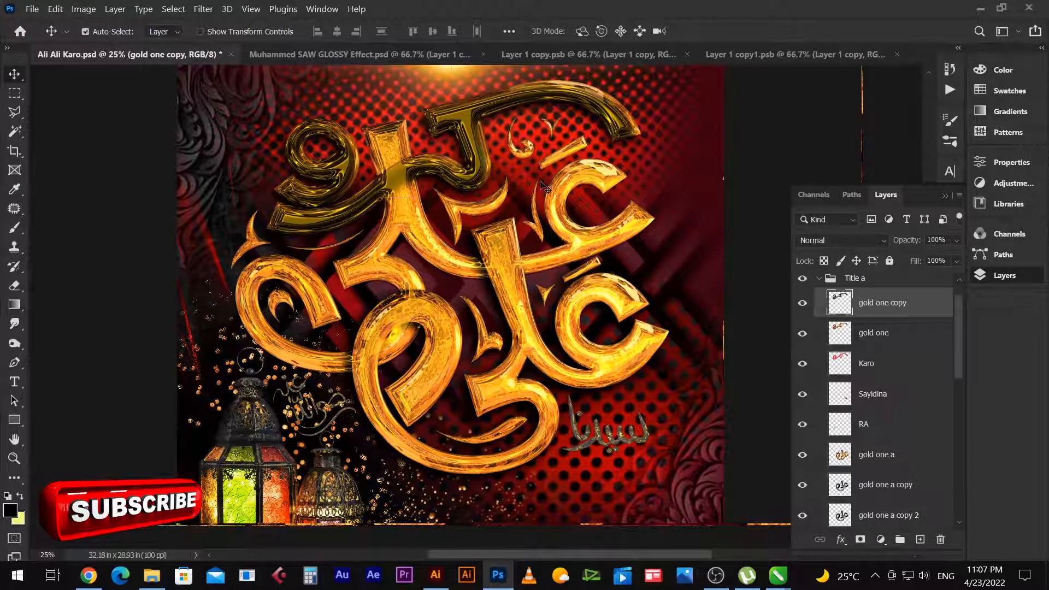
key("ctrl+bracketleft")
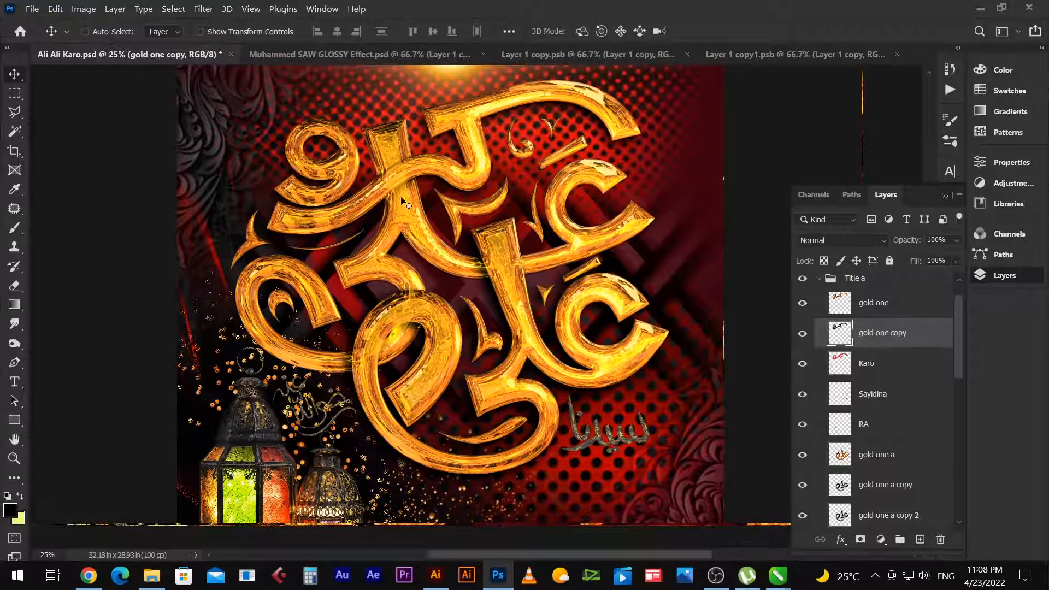
Duplicate the blurred gold one copy shadow layer and merge the two copies into a single layer.
key("ctrl")
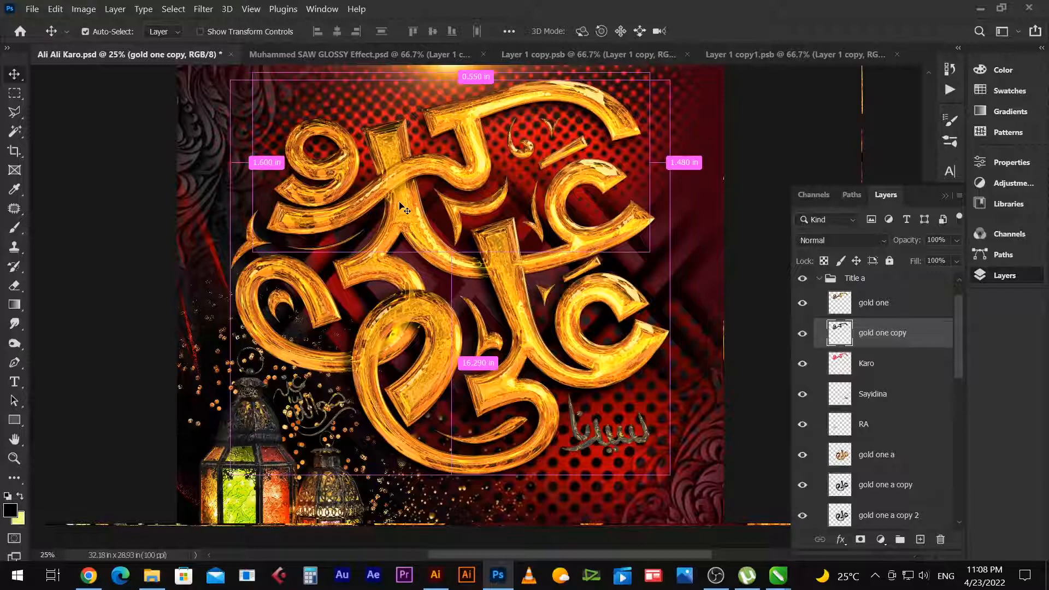
key("ctrl+j")
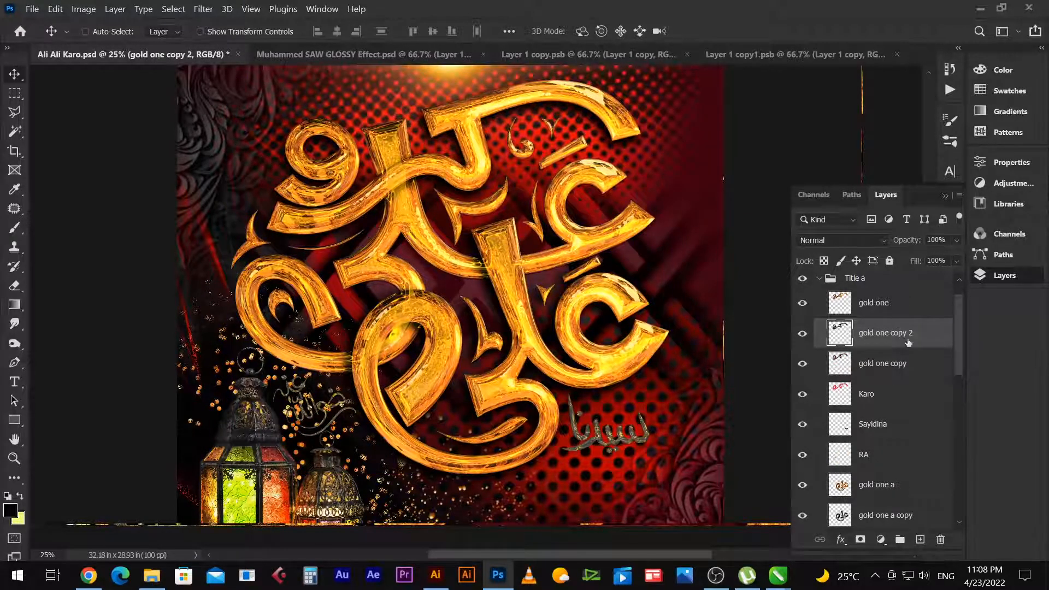
left_click(814, 375, "ctrl")
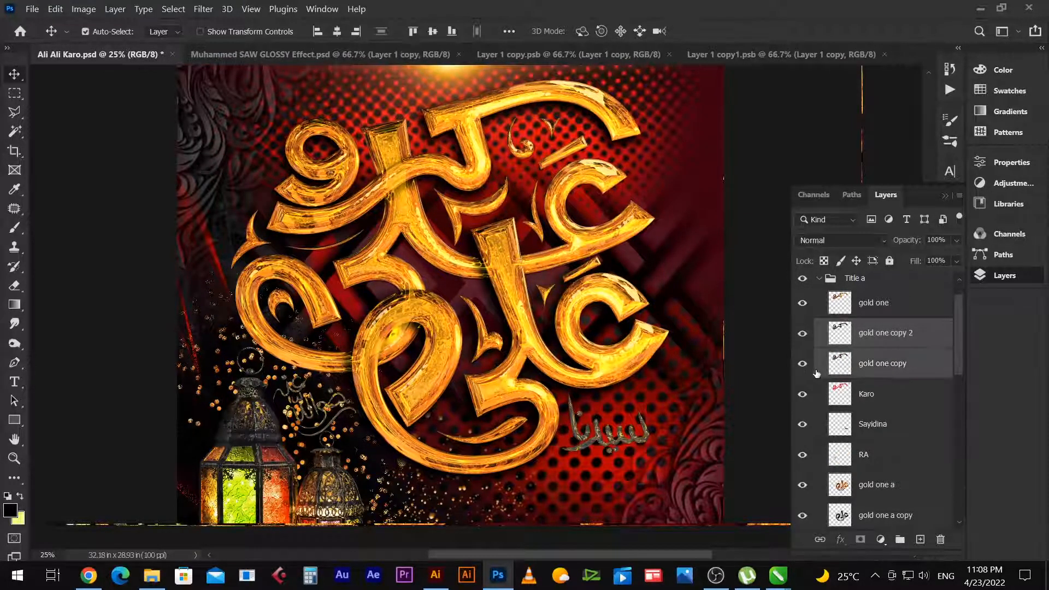
key("ctrl+e")
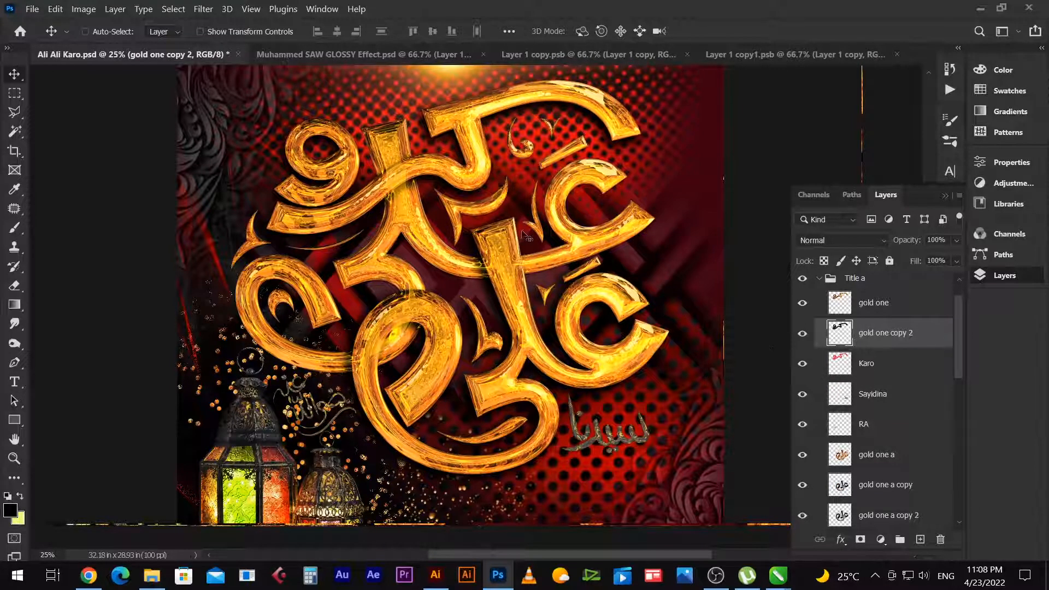
Rasterize the layer style of the Karo copy layer and set its blend mode to Screen.
key("z")
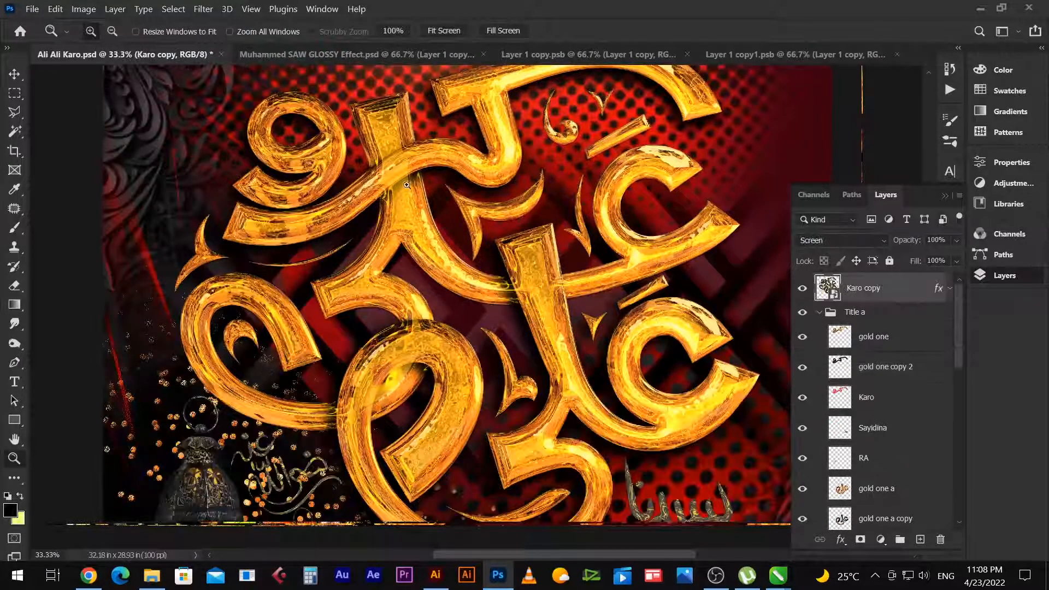
left_click(406, 186)
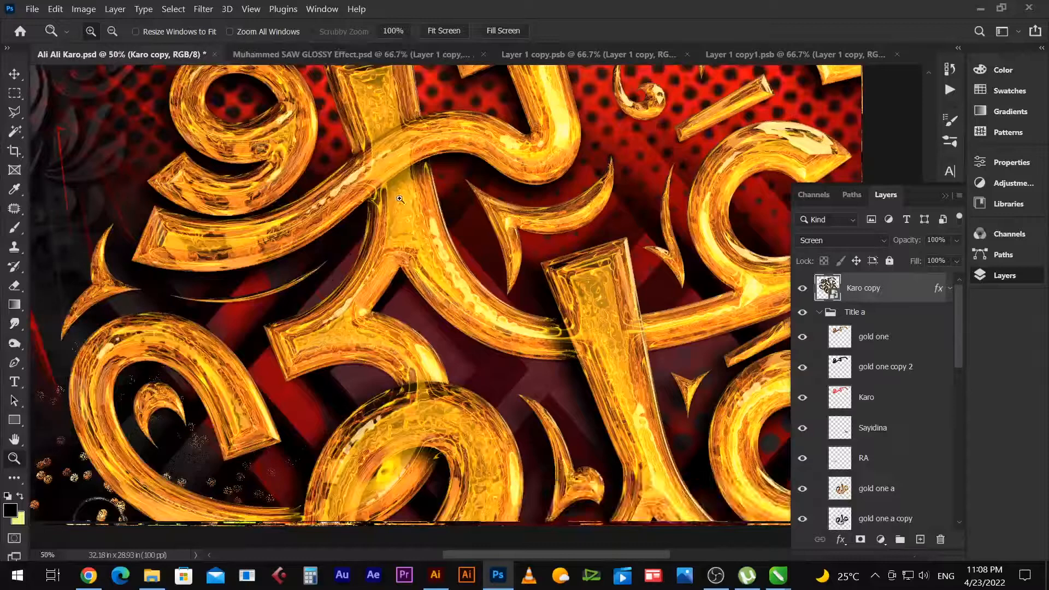
left_click(407, 198)
key("e")
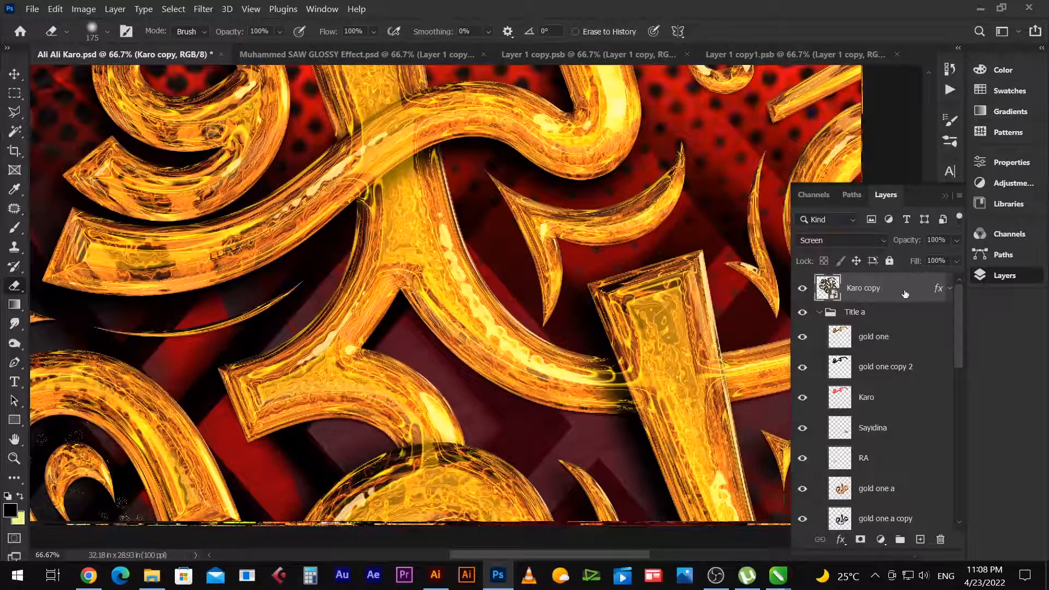
right_click(904, 292)
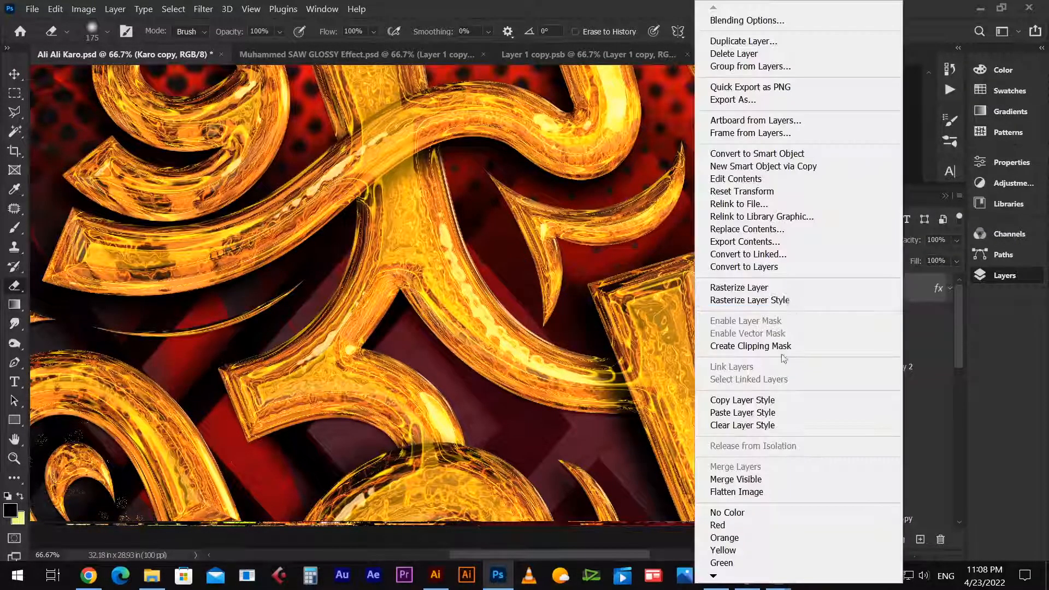
left_click(772, 234)
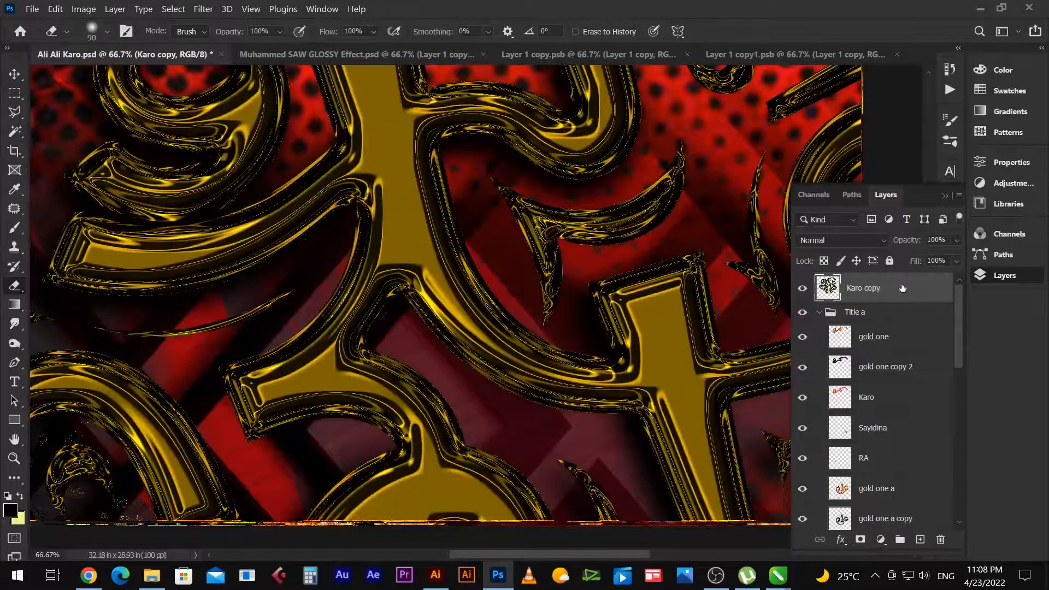
left_click(841, 241)
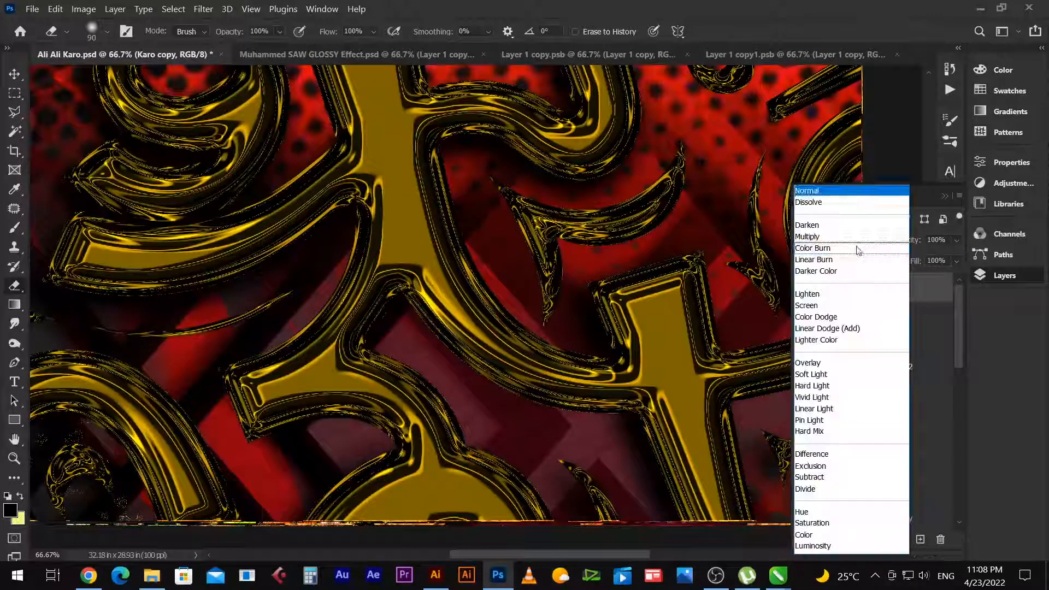
left_click(814, 305)
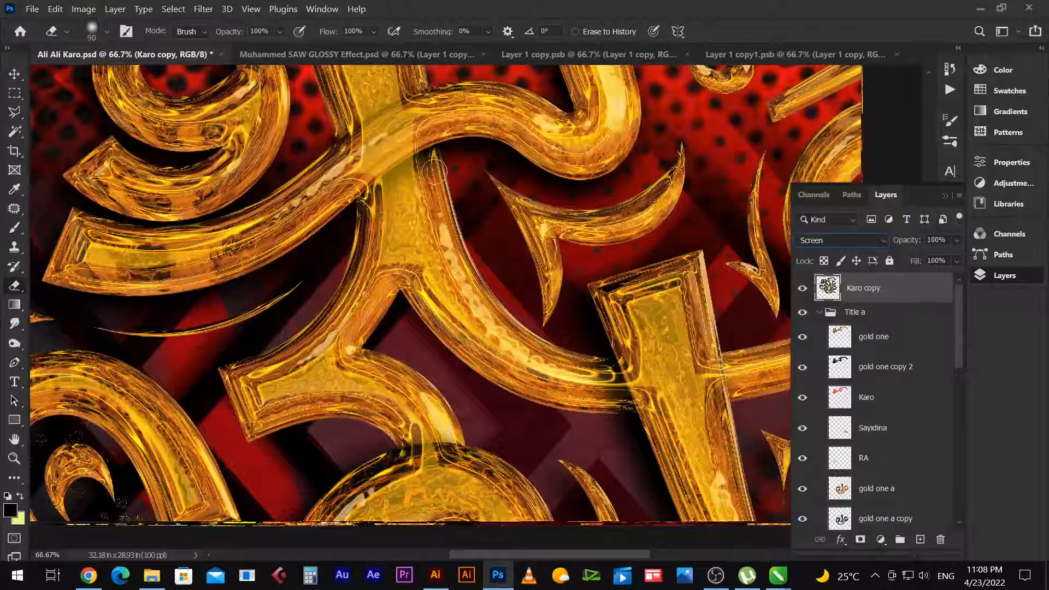
Erase the Karo copy gloss with a soft 90-pixel eraser over the shadows where the gold words cross each other.
mouse_move(461, 159)
left_mouse_down()
mouse_move(369, 207)
mouse_move(412, 193)
mouse_move(442, 153)
mouse_move(379, 185)
left_mouse_up()
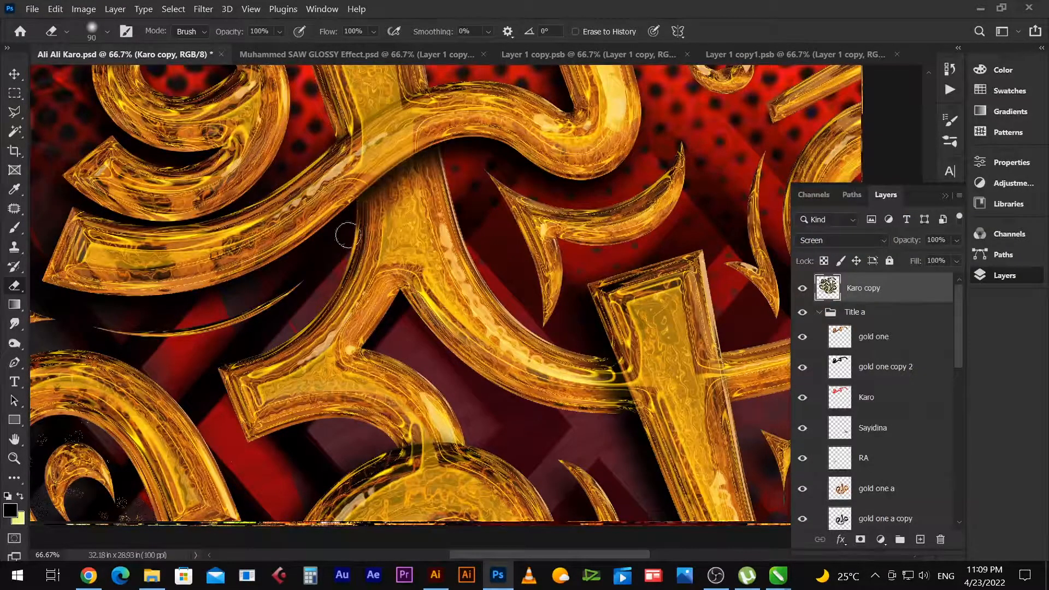
key("z")
left_click(436, 277, "alt")
left_click(436, 277, "alt")
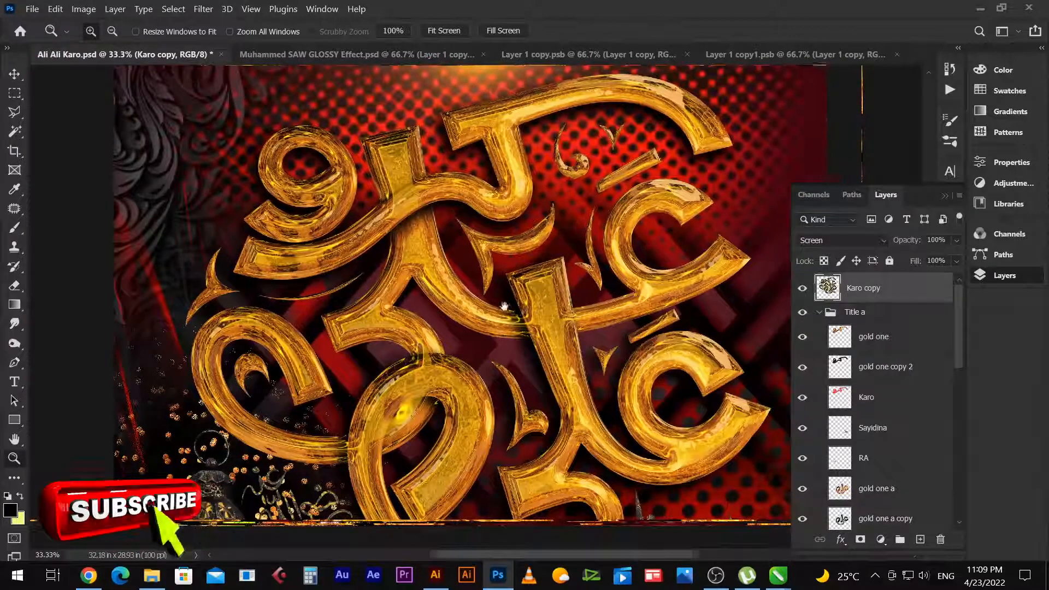
left_click_drag(502, 328, 468, 249)
key("e")
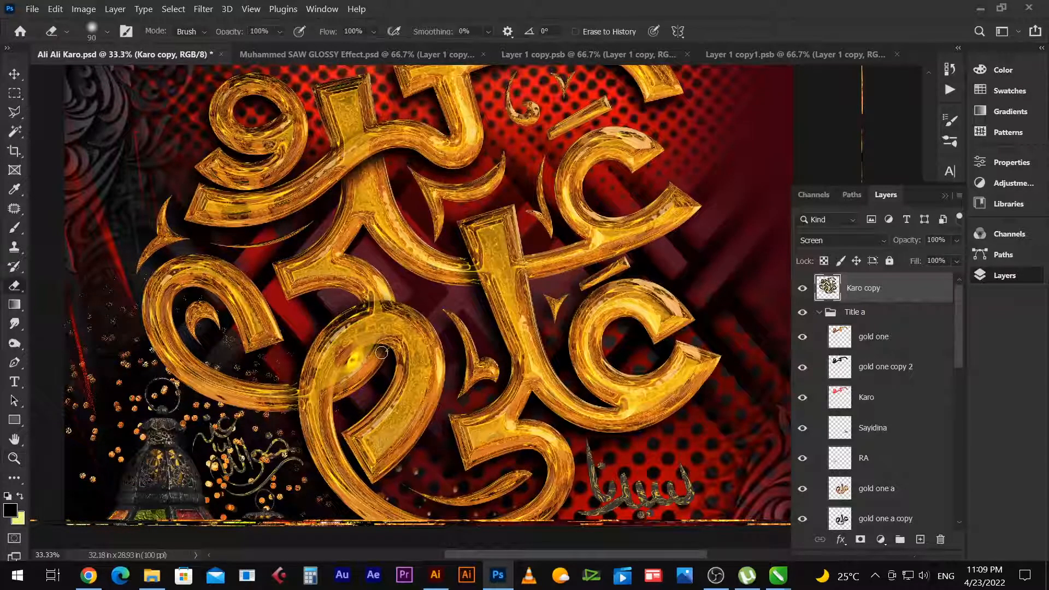
mouse_move(385, 349)
left_mouse_down()
mouse_move(339, 384)
mouse_move(340, 372)
mouse_move(353, 355)
mouse_move(340, 391)
left_mouse_up()
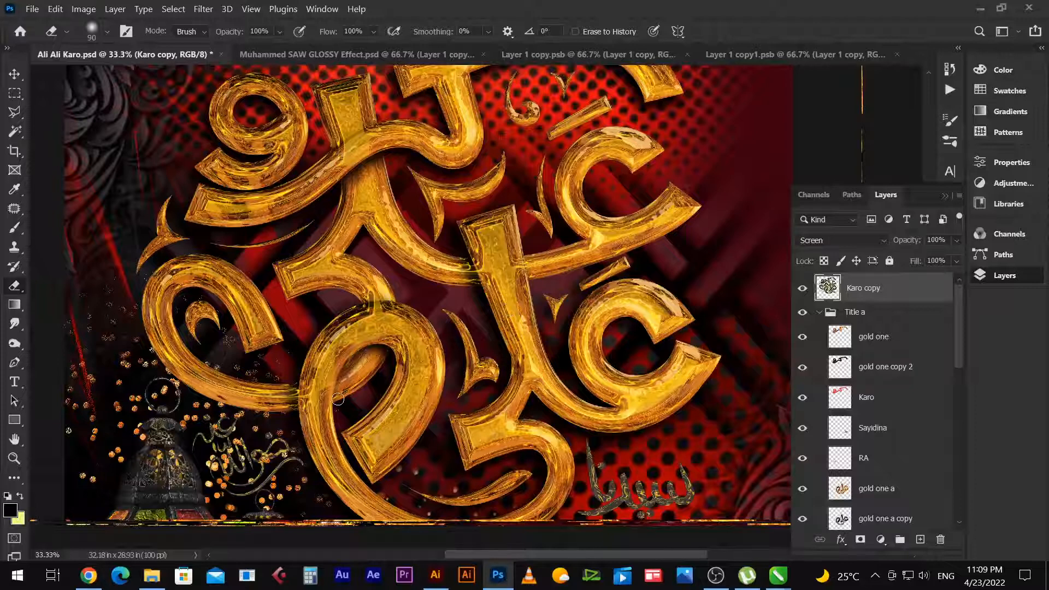
mouse_move(338, 400)
left_mouse_down()
mouse_move(340, 374)
mouse_move(340, 427)
mouse_move(343, 403)
mouse_move(324, 426)
mouse_move(280, 389)
mouse_move(293, 382)
mouse_move(298, 446)
left_mouse_up()
left_click_drag(397, 298, 368, 298)
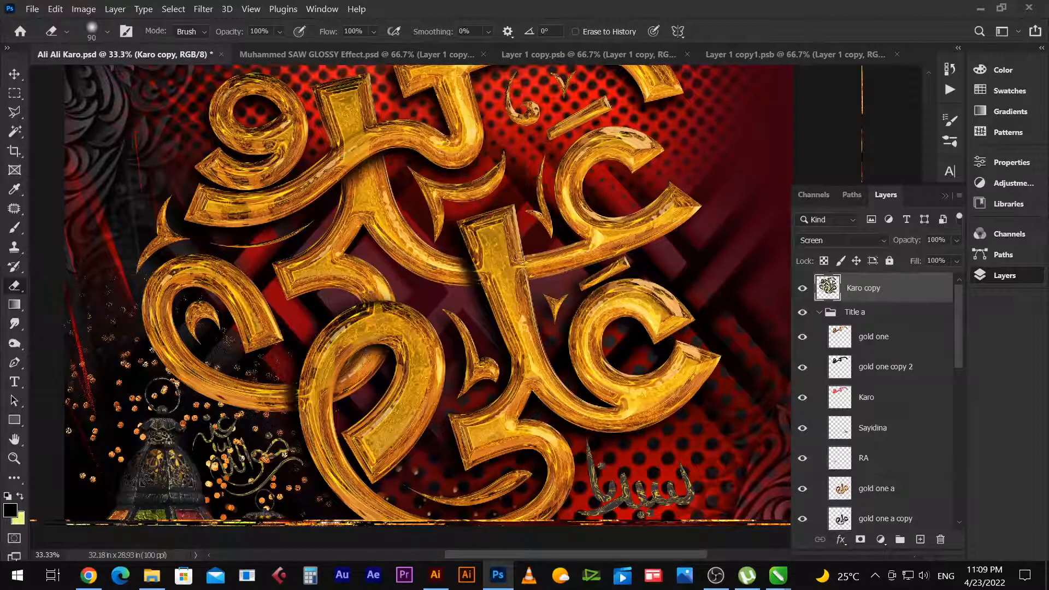
left_click_drag(531, 255, 535, 279)
Duplicate the Gold one b layer and fill the duplicate's lettering with black.
key("v")
key("ctrl+minus")
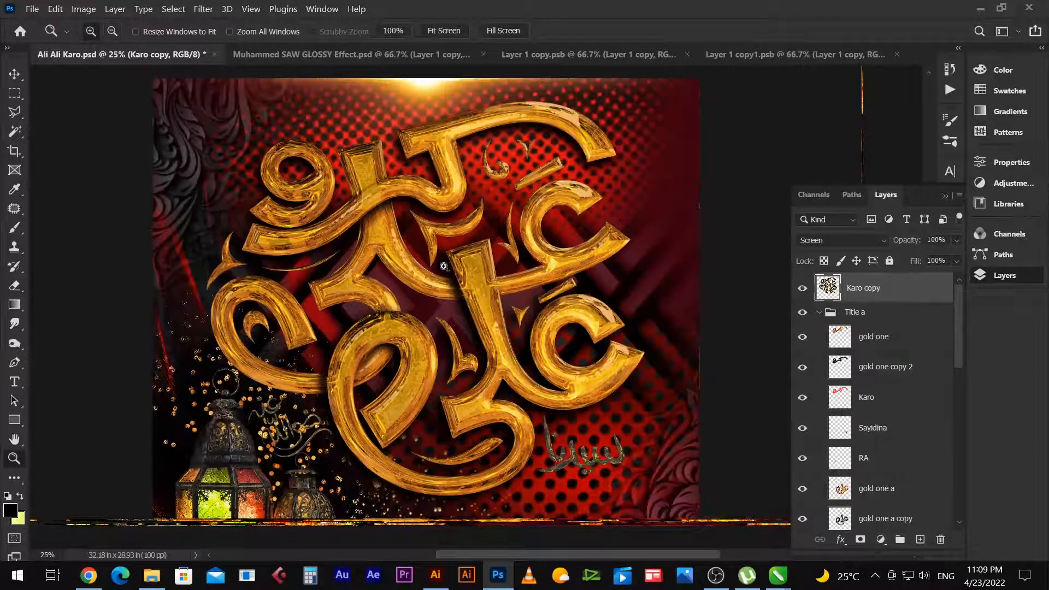
right_click(407, 269)
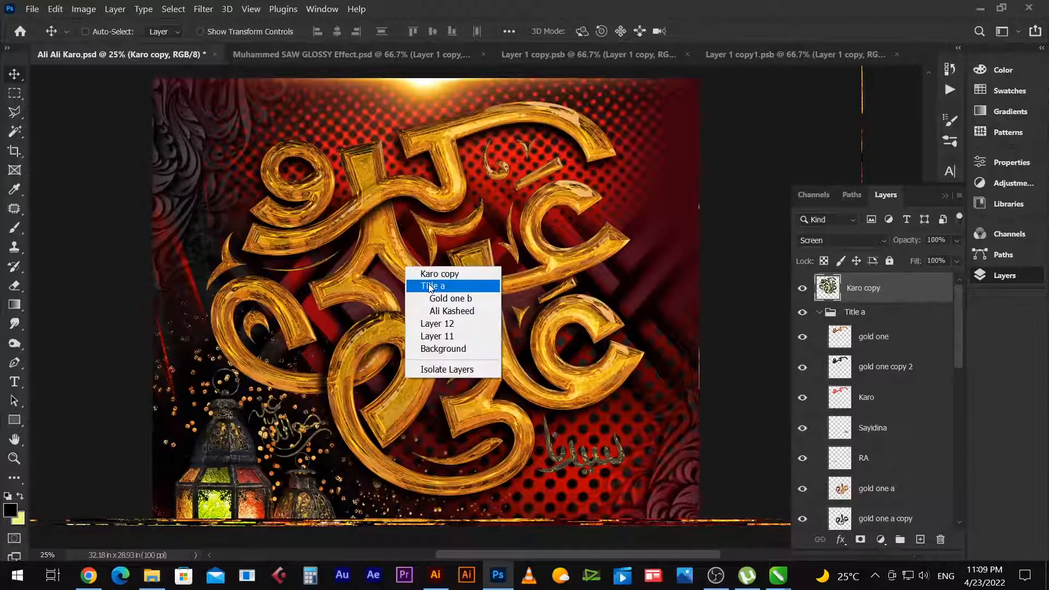
left_click(464, 298)
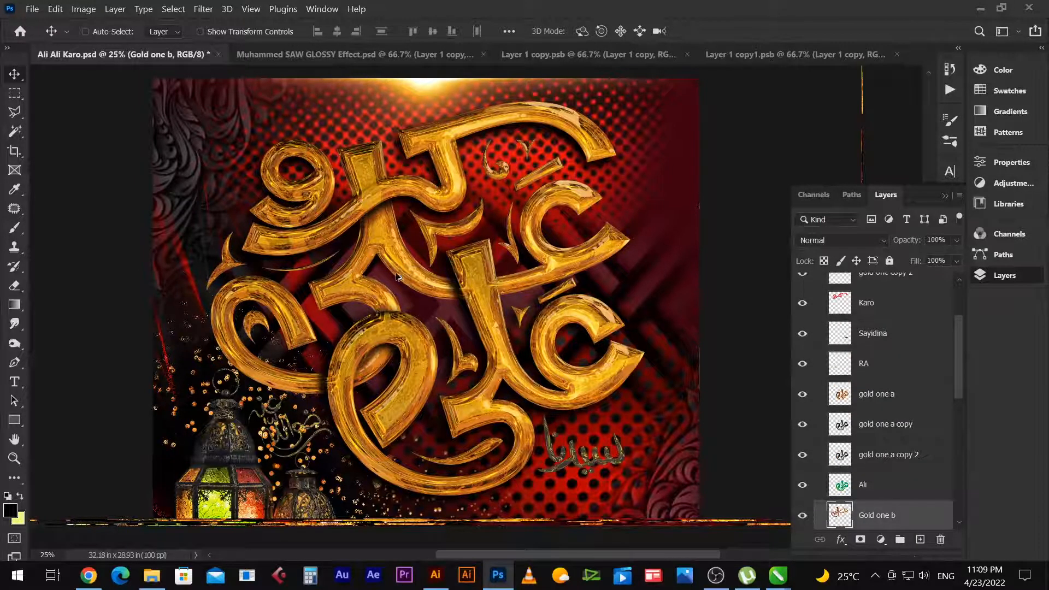
left_click_drag(397, 277, 396, 281)
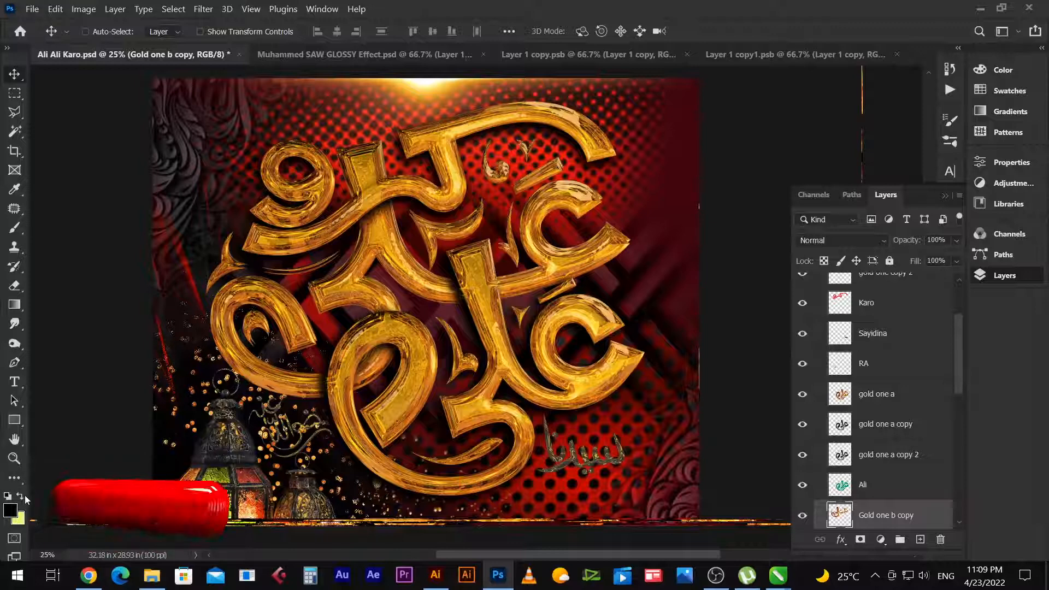
key("shift+alt+BackSpace")
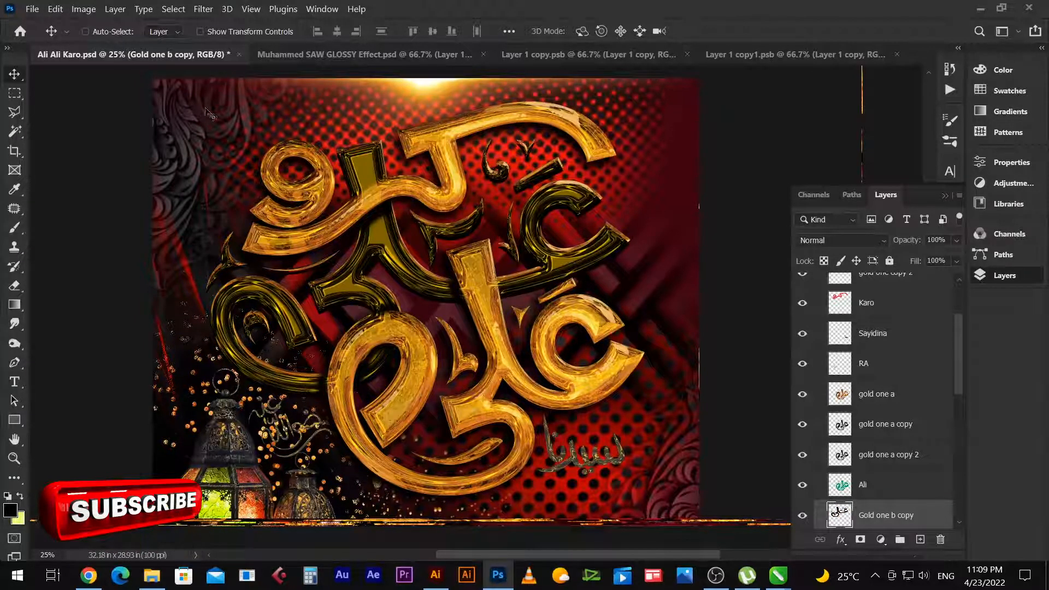
Apply the last Gaussian Blur to the black Gold one b copy layer.
left_click(179, 10)
mouse_move(203, 9)
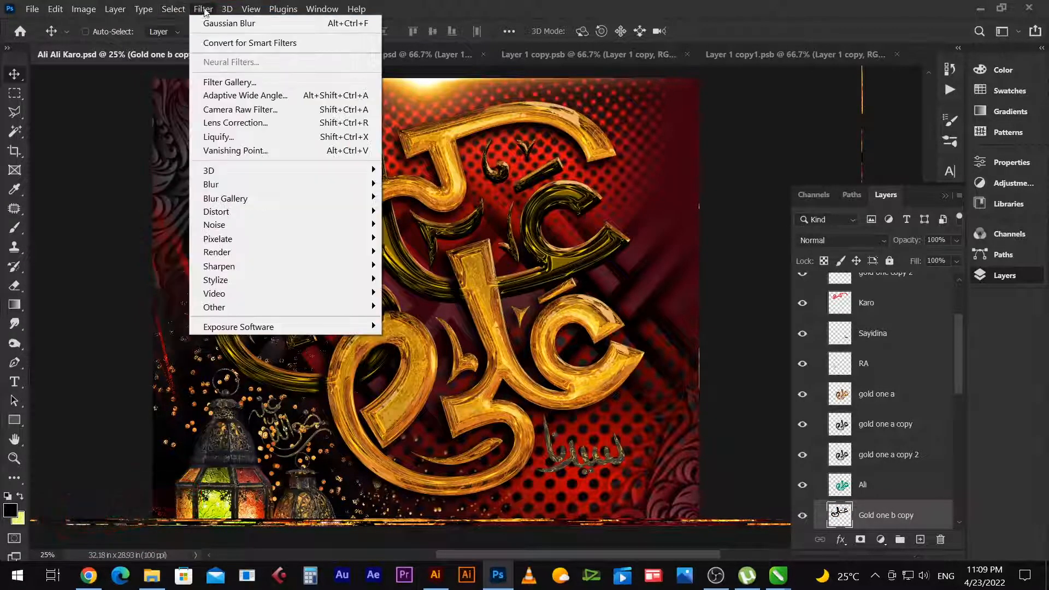
left_click(295, 20)
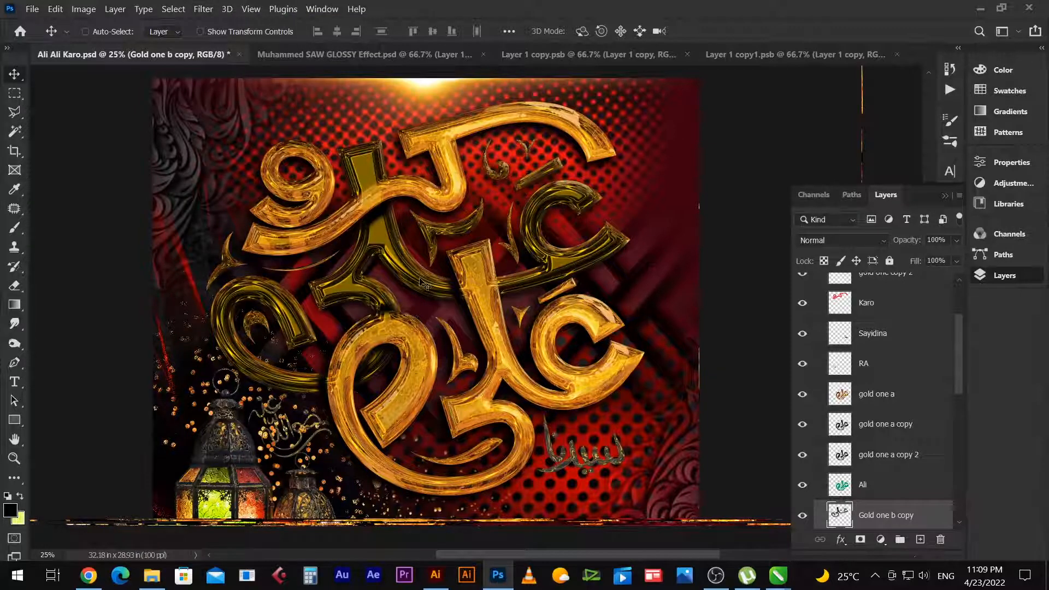
Merge the blurred Gold one b copy with a duplicate of itself and place the result directly beneath Gold one b.
key("ctrl+j")
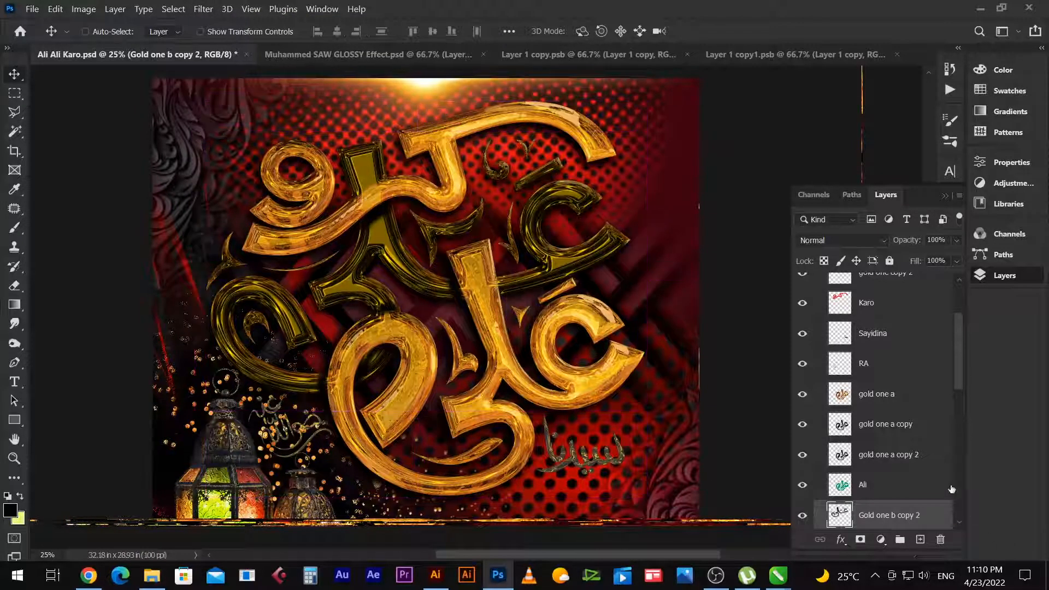
scroll(951, 488, "down", 2)
left_click(897, 485, "shift")
key("ctrl+e")
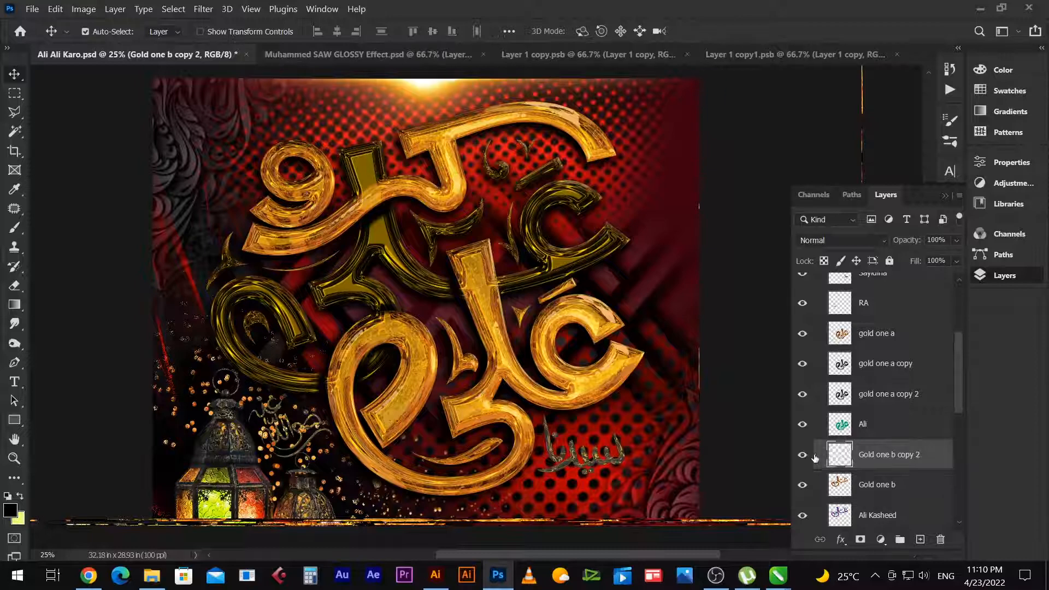
key("ctrl+bracketleft")
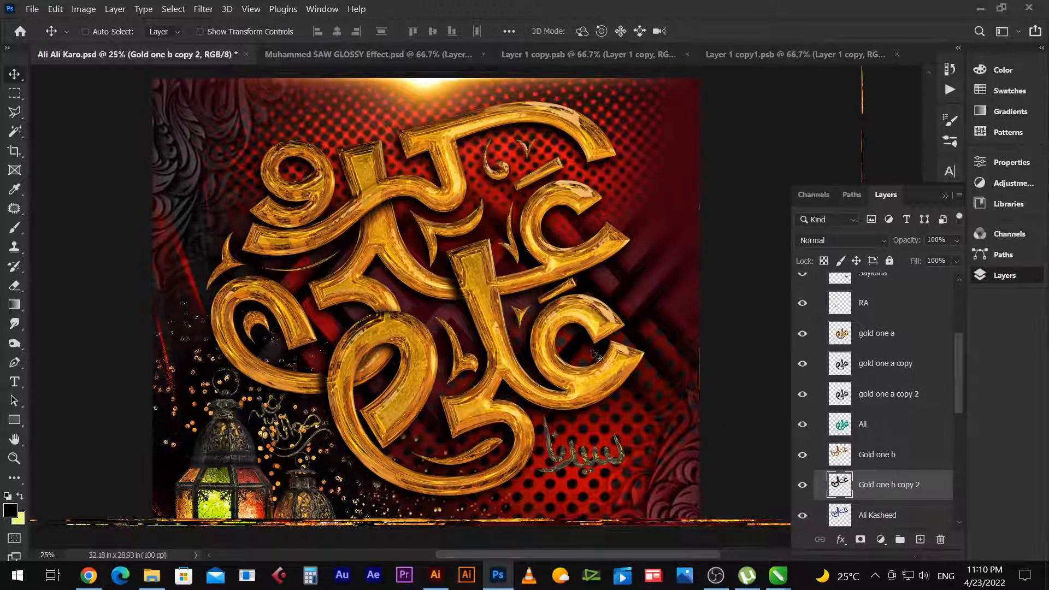
Examine the gold lettering and its overlap shadows at 100% zoom in full-screen mode.
left_click(431, 313, "alt")
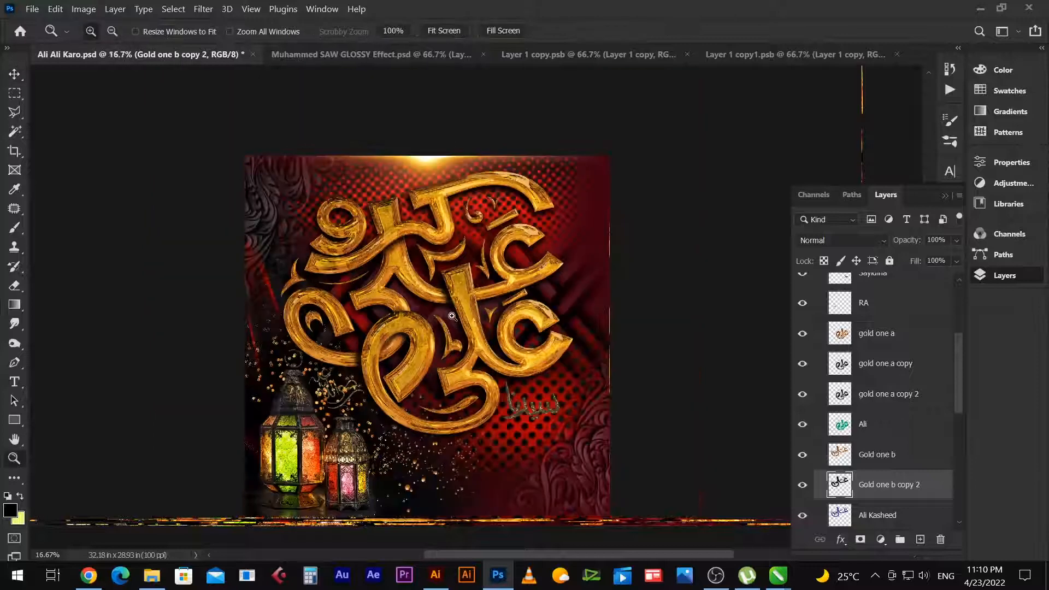
key("z")
right_click(381, 311)
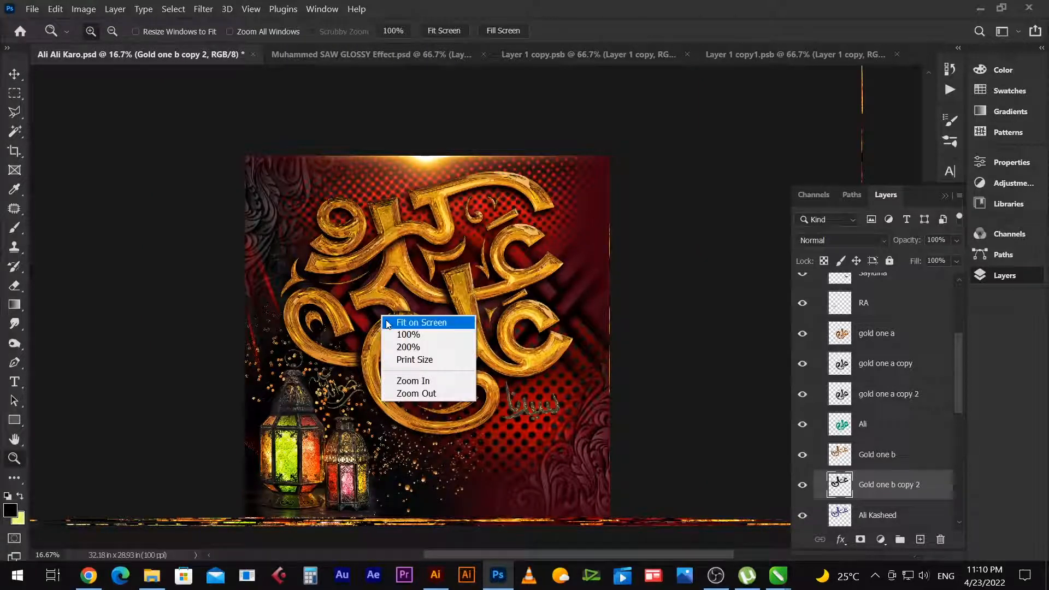
left_click(413, 337)
key("f")
key("f")
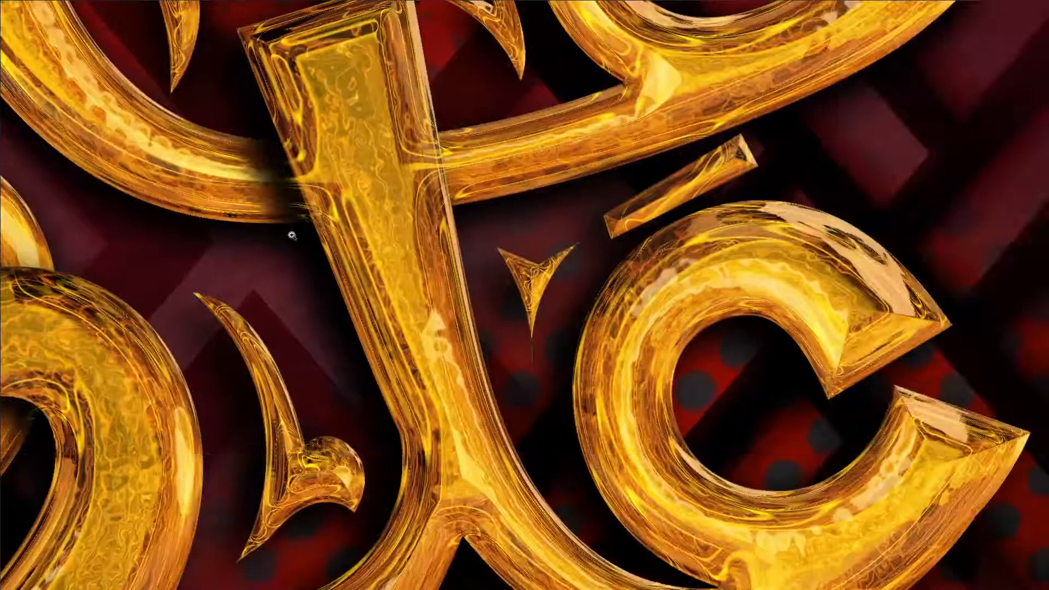